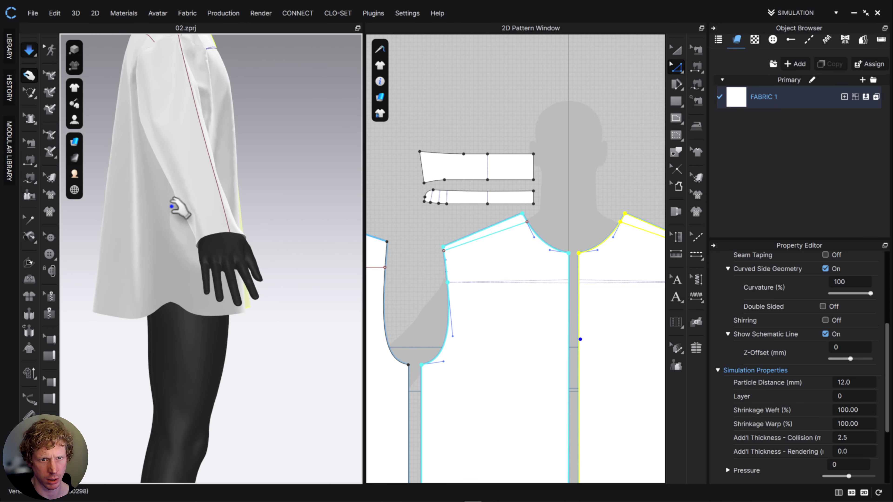
Stop the simulation and examine the shirt's drape and neckline from the side and back
scroll(208, 252, "down", 5)
scroll(210, 259, "up", 4)
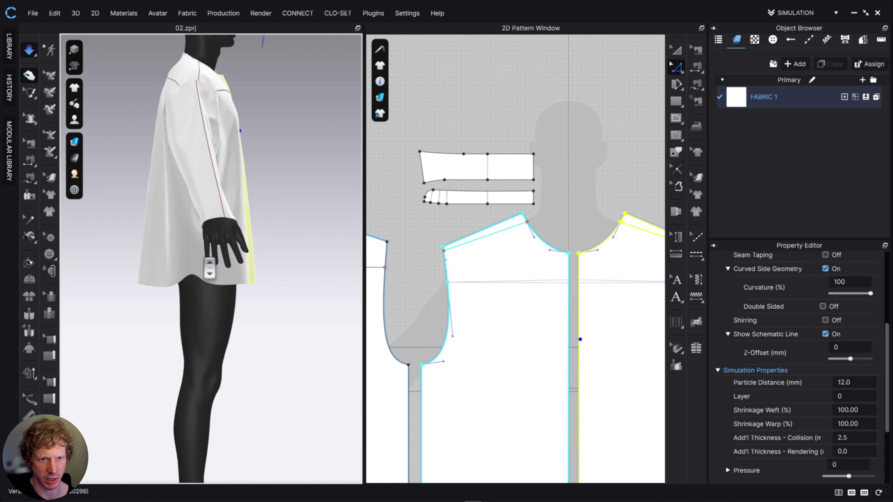
key("space")
left_click(191, 258)
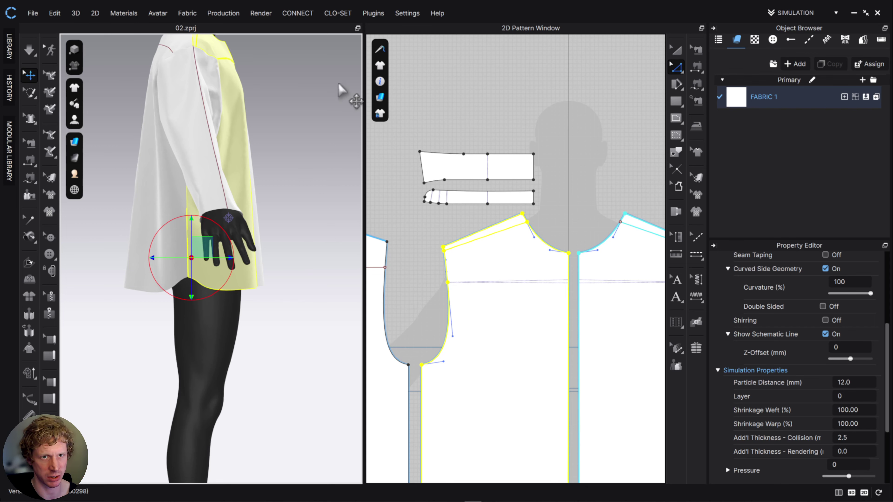
right_click_drag(341, 90, 274, 212)
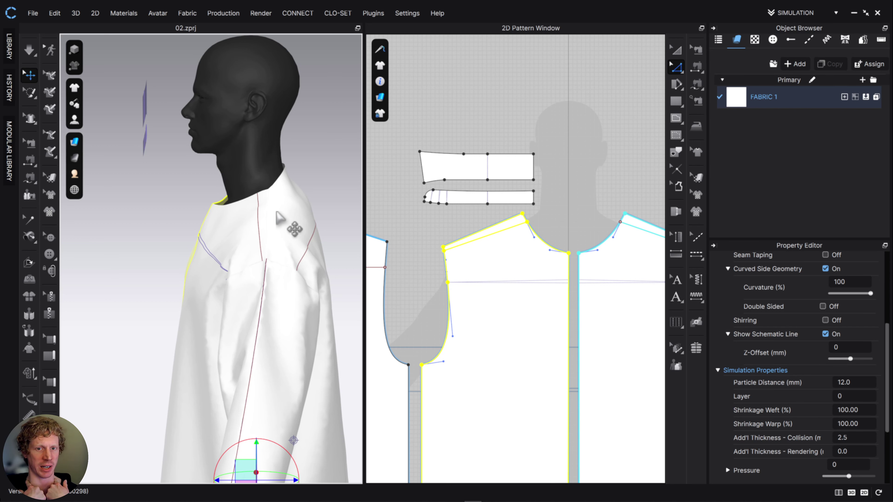
right_click_drag(278, 218, 225, 216)
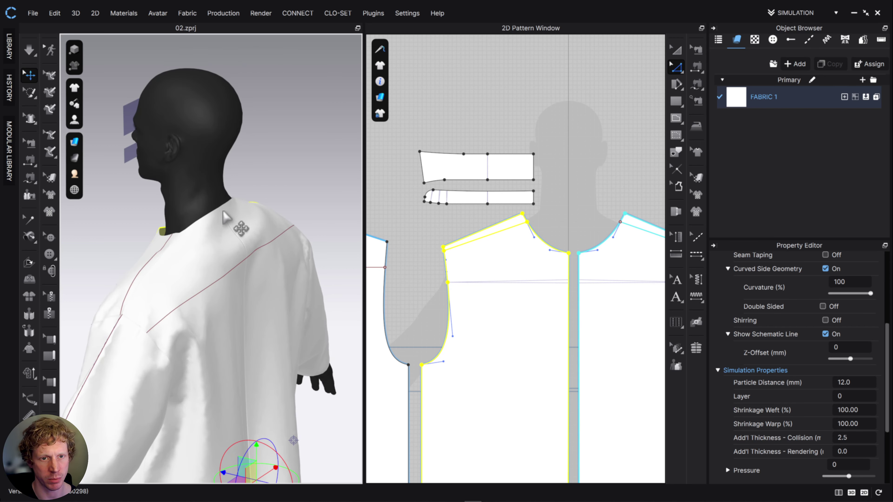
Lower the centre neck point of the back pattern piece slightly to deepen the back neckline
scroll(463, 249, "down", 5)
middle_click_drag(373, 261, 444, 252)
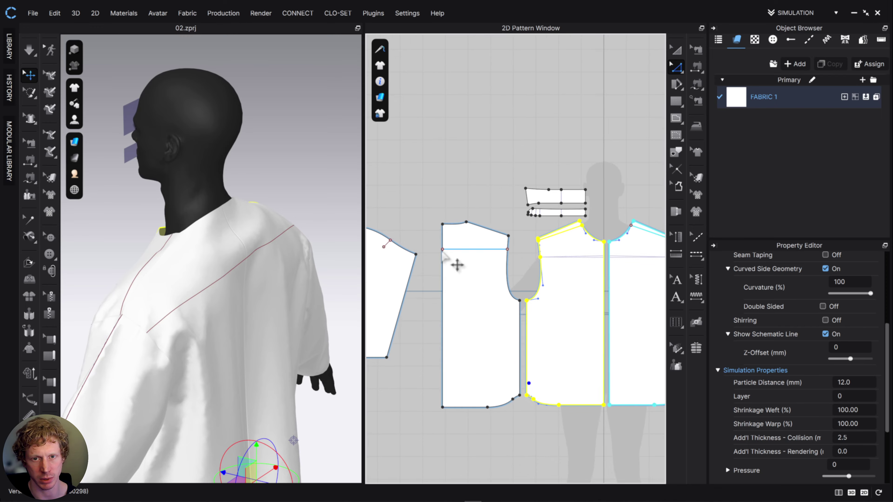
scroll(440, 250, "up", 5)
scroll(573, 177, "up", 2)
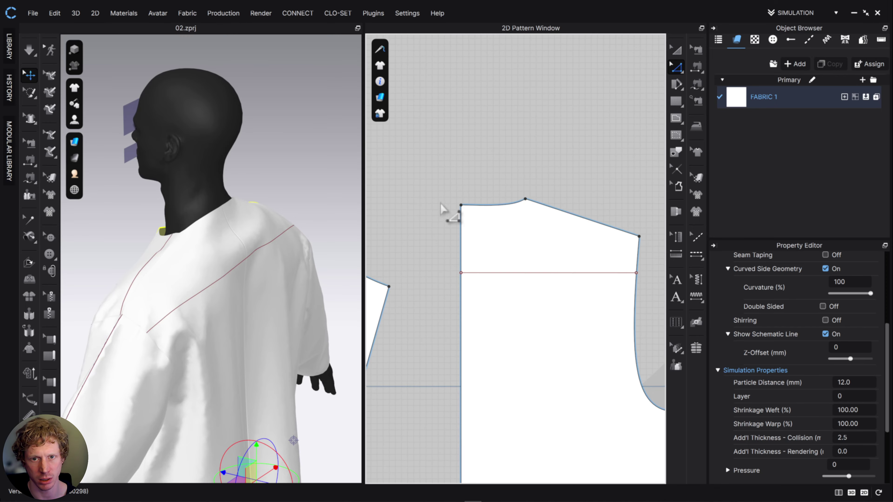
left_click(461, 206)
scroll(462, 207, "down", 3)
scroll(461, 212, "up", 9)
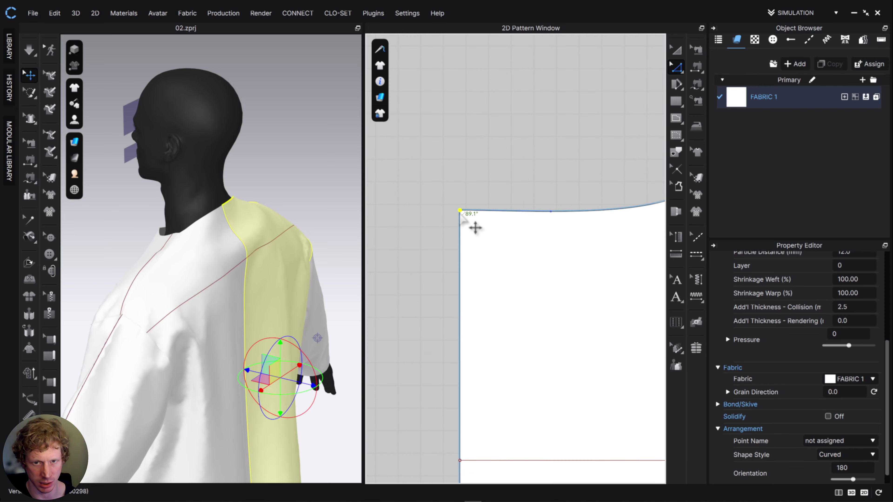
left_click_drag(460, 212, 460, 229)
Simulate the shirt, tug the back panels along the centre seam and inspect the back neck from above
left_click(329, 200)
right_click_drag(329, 199, 251, 192)
key("space")
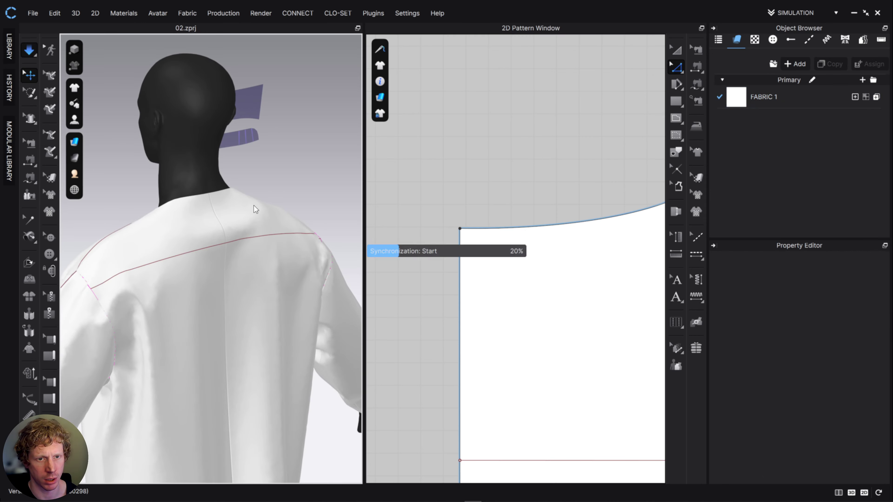
left_click(236, 280)
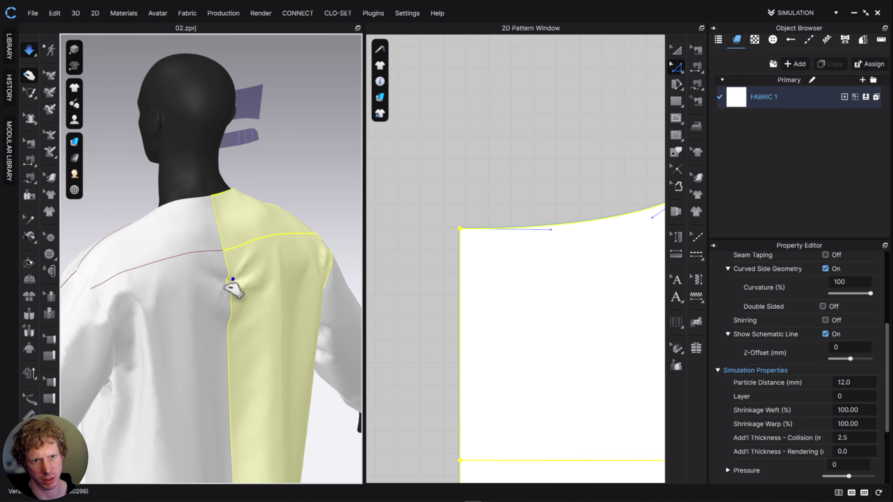
right_click_drag(249, 369, 243, 309)
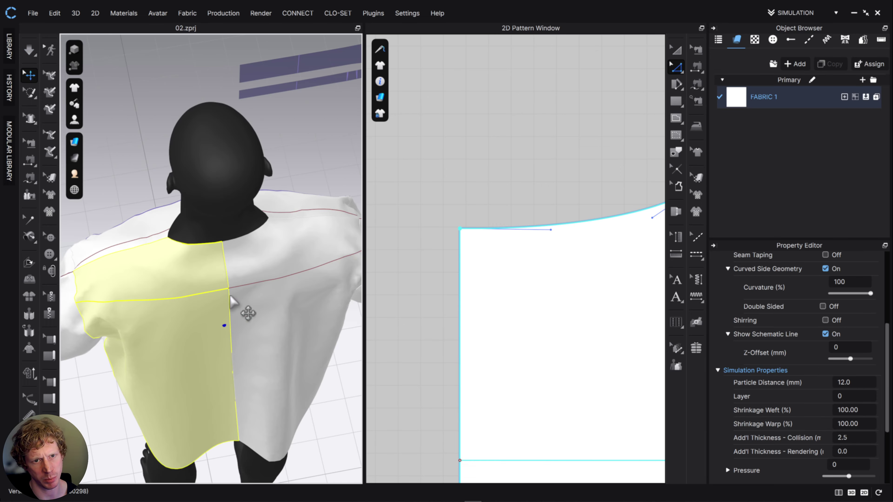
key("space")
right_click_drag(254, 241, 227, 290)
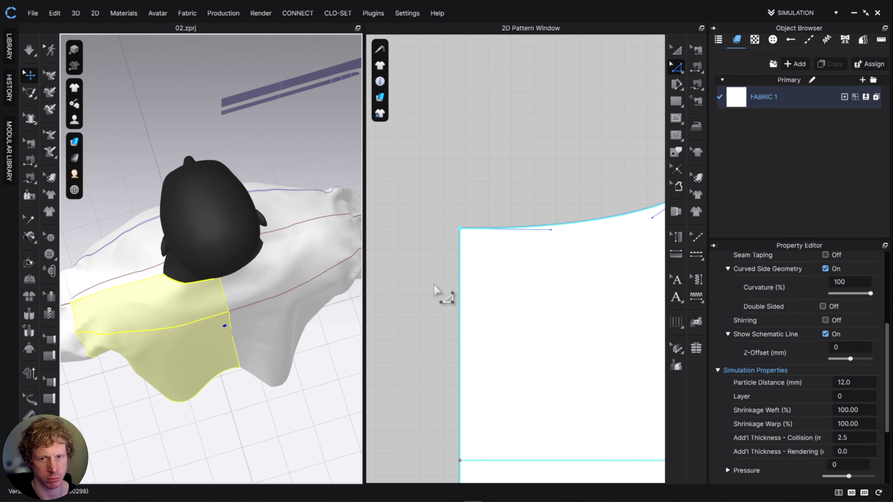
Deepen the back neckline curve by pulling its shoulder-side curve handle downward, and re-simulate the shirt
middle_click_drag(647, 213, 515, 228)
mouse_move(520, 234)
left_mouse_down()
mouse_move(542, 248)
mouse_move(531, 246)
left_mouse_up()
right_click_drag(289, 319, 219, 286)
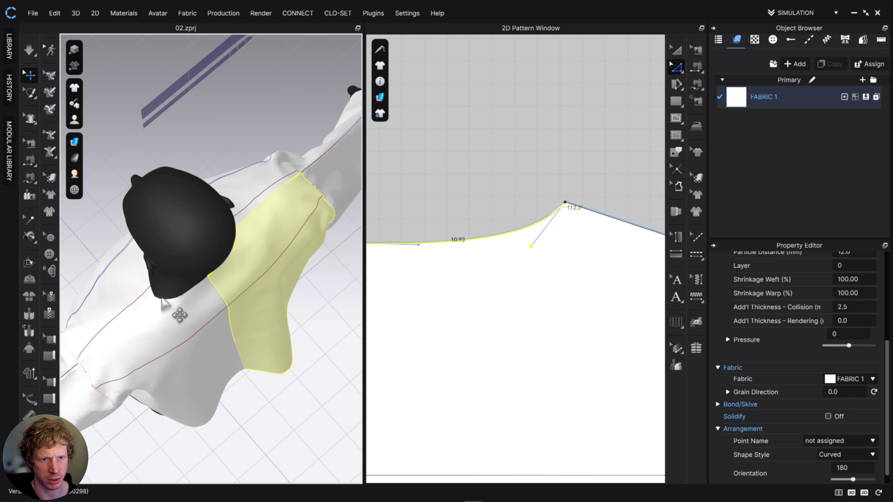
key("space")
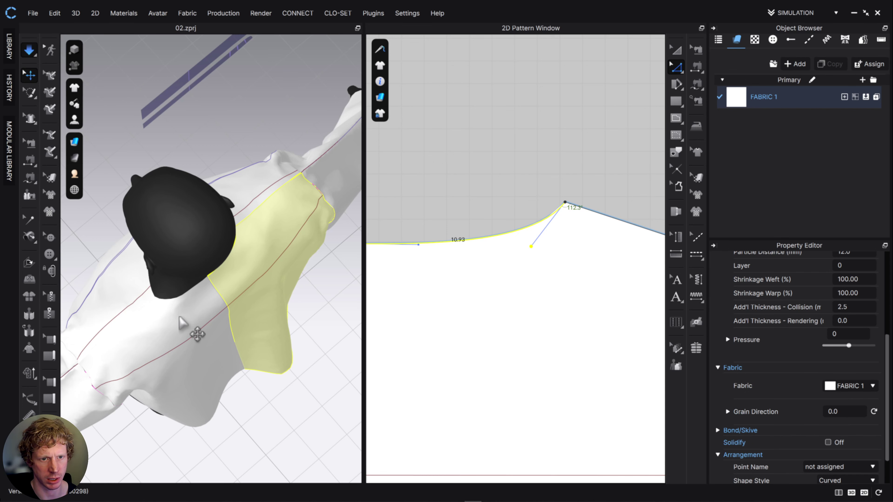
right_click_drag(179, 316, 233, 291)
left_click(202, 287)
key("space")
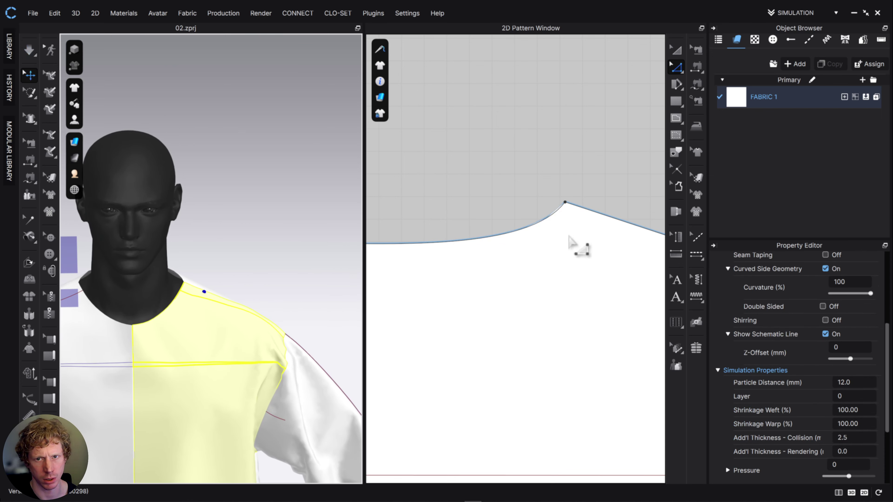
Move the centre back edge of the back pattern piece slightly outward
scroll(517, 271, "down", 5)
middle_click_drag(491, 295, 507, 222)
left_click(468, 243)
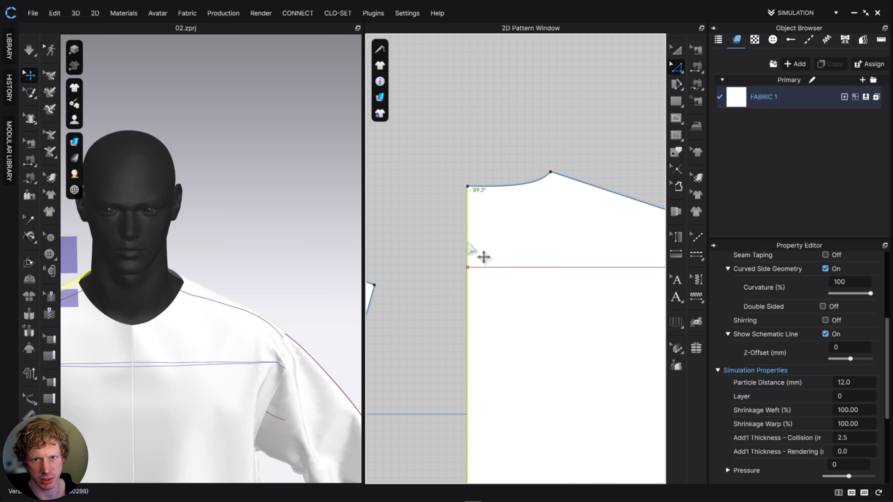
scroll(524, 351, "down", 3)
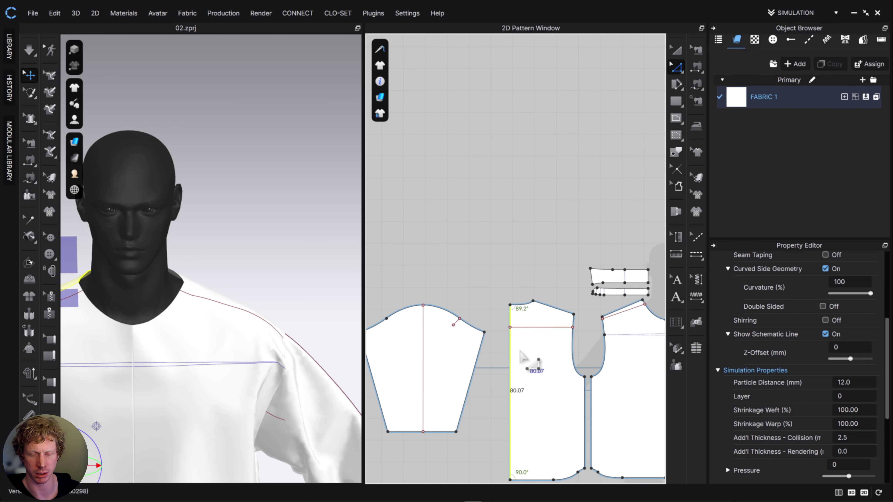
scroll(524, 319, "up", 8)
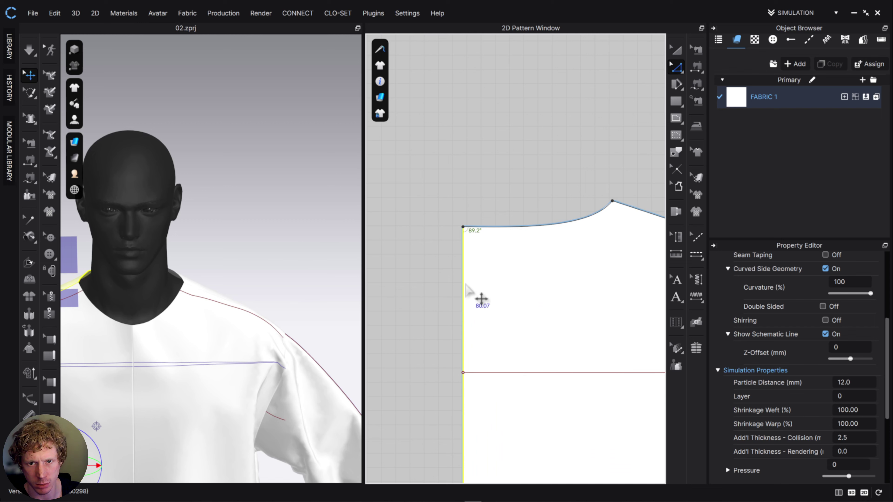
left_click_drag(465, 284, 489, 264)
scroll(456, 262, "down", 5)
scroll(456, 262, "up", 3)
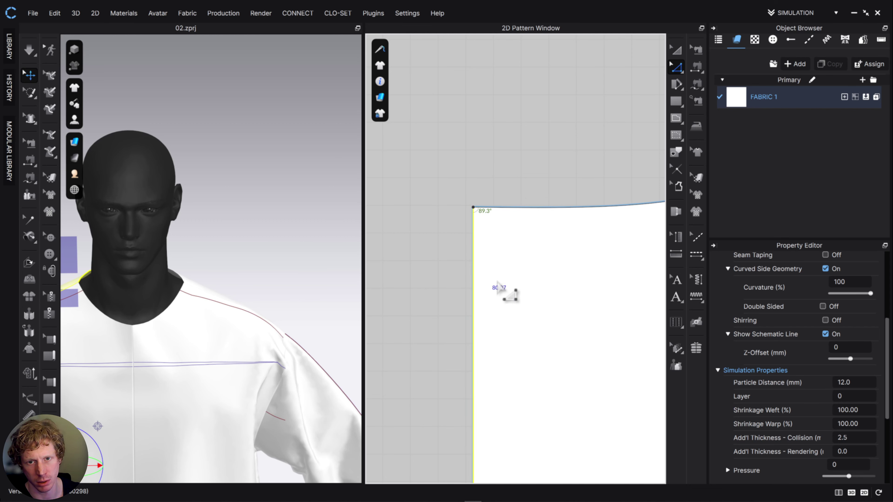
scroll(504, 293, "down", 2)
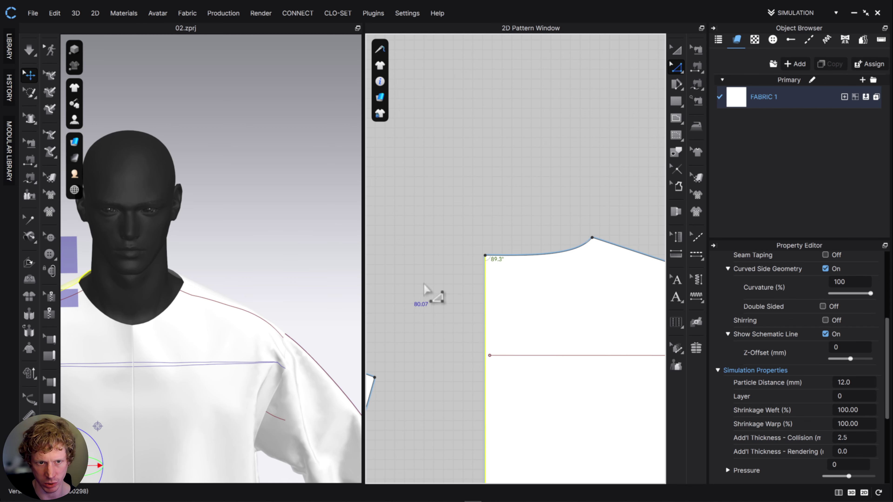
Adjust the front neckline slightly by editing the curvature of the front pattern's neck edge
middle_click_drag(556, 257, 533, 233)
scroll(576, 255, "down", 5)
middle_click_drag(579, 257, 408, 228)
middle_click_drag(654, 247, 497, 230)
scroll(484, 225, "down", 2)
right_click_drag(154, 282, 209, 295)
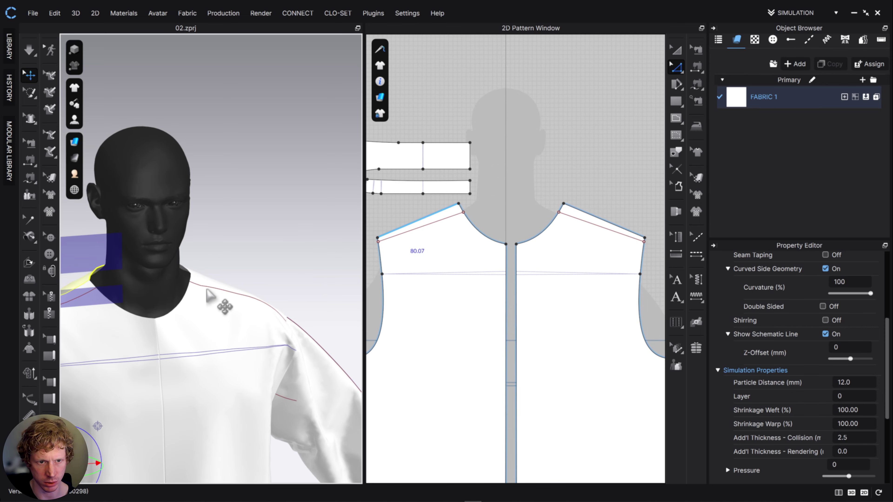
middle_click_drag(210, 298, 232, 283)
scroll(232, 282, "down", 2)
right_click_drag(232, 282, 190, 259)
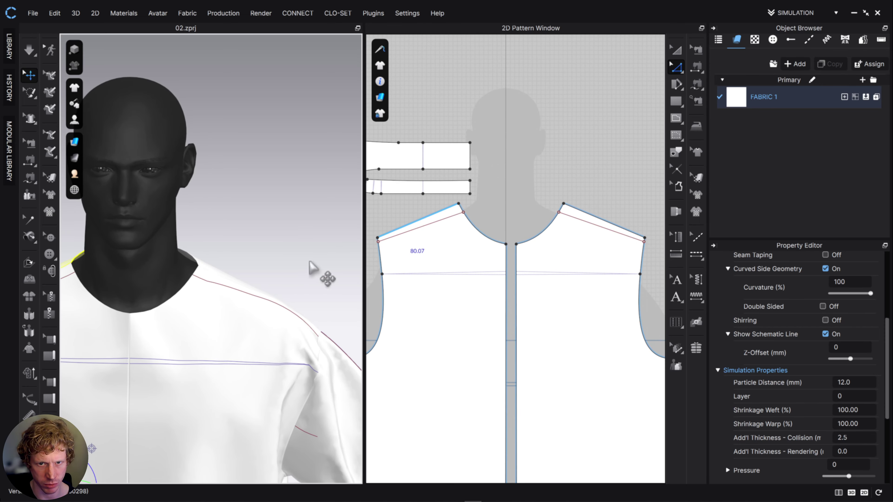
scroll(492, 227, "down", 4)
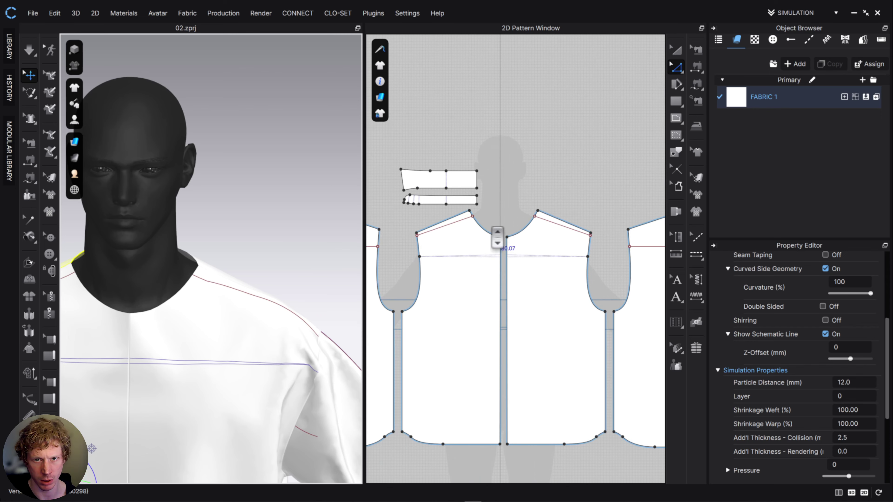
scroll(492, 227, "up", 7)
key("c")
left_click_drag(471, 241, 469, 242)
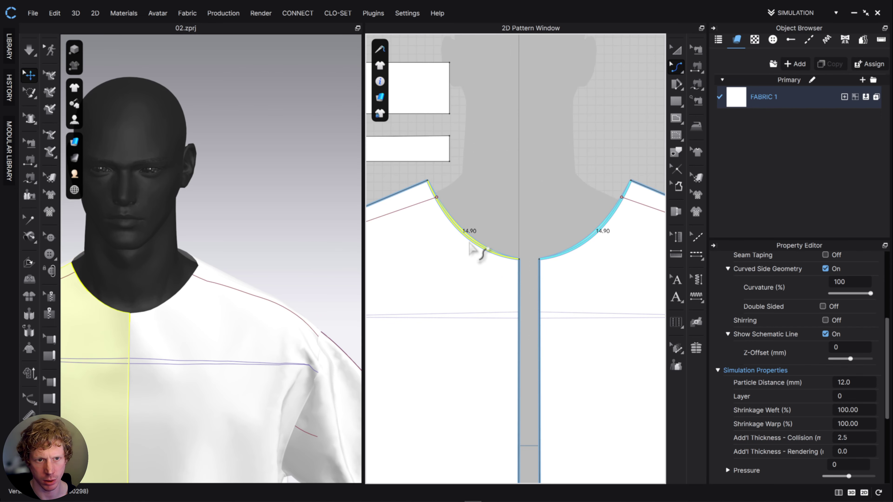
scroll(530, 233, "up", 2)
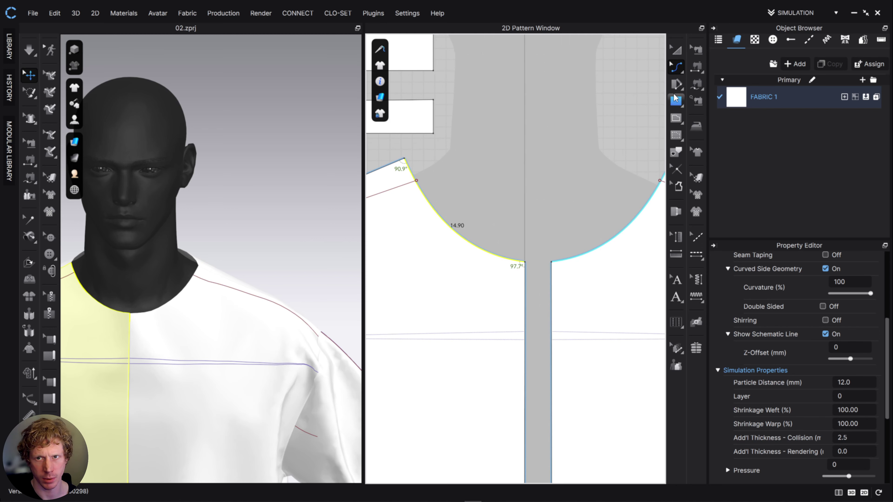
Lower the centre front neck point slightly with Edit Pattern, and simulate the shirt while tugging the front panel and sleeve
left_click(678, 73)
left_click(702, 72)
left_click(524, 262)
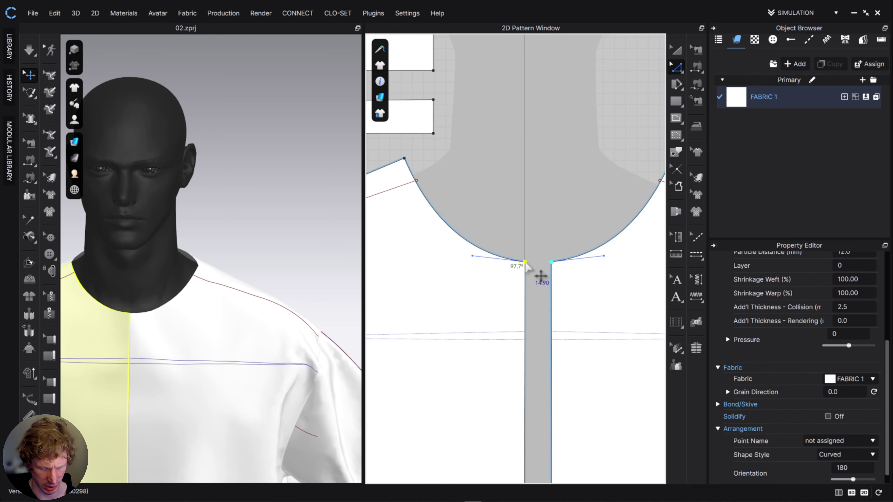
left_click_drag(525, 263, 524, 266)
scroll(235, 255, "down", 5)
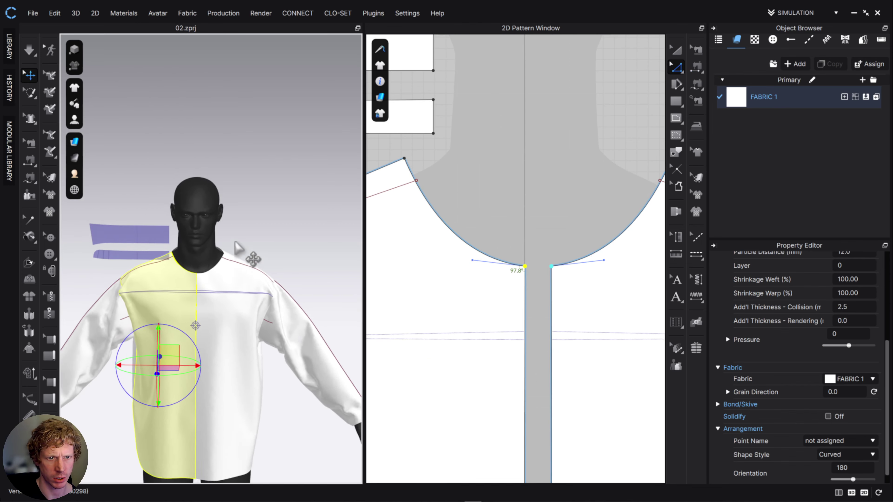
key("space")
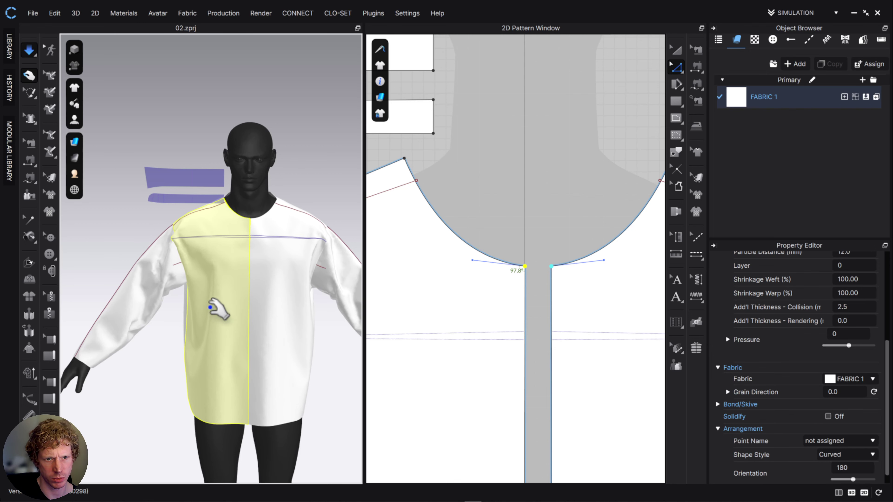
left_click_drag(211, 306, 175, 299)
left_click(160, 312)
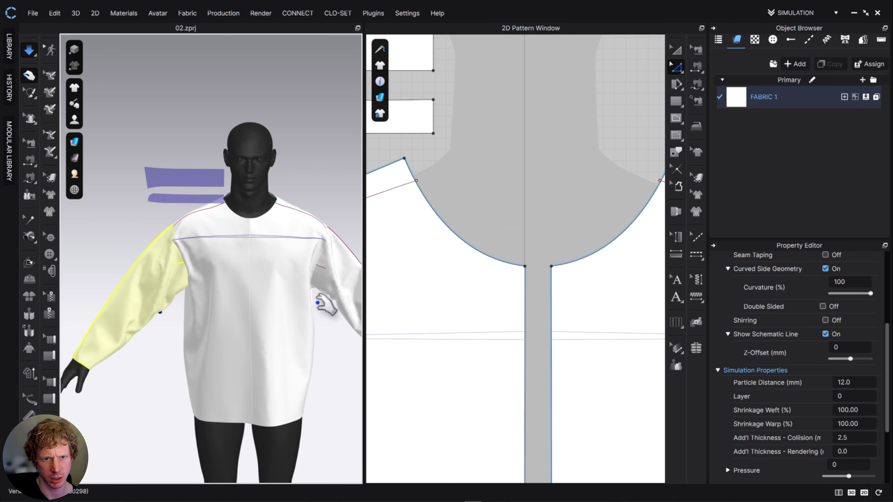
Stop the simulation and change the physical property preset of FABRIC 1 to Cotton_Voile
left_click(783, 102)
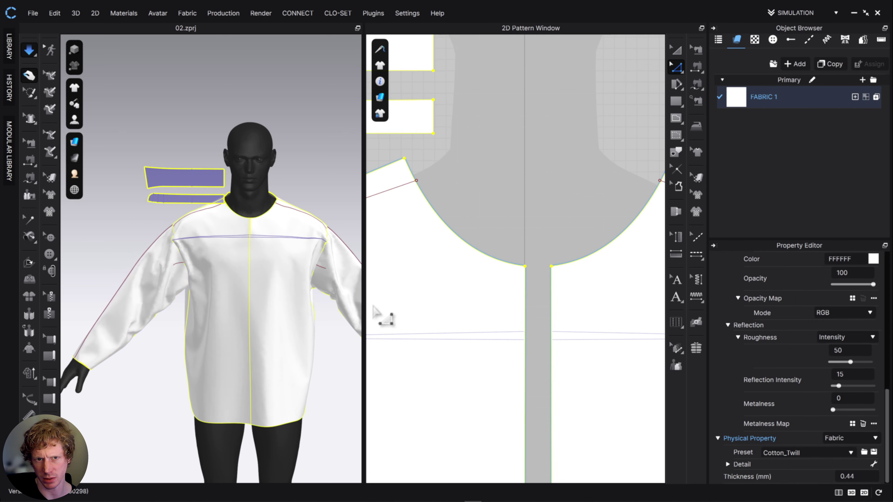
key("space")
left_click(291, 274)
scroll(850, 451, "down", 3)
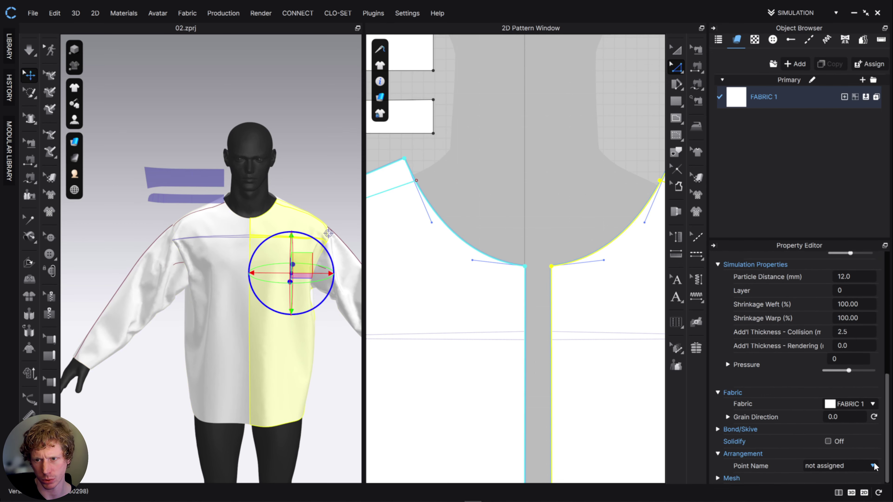
left_click(803, 99)
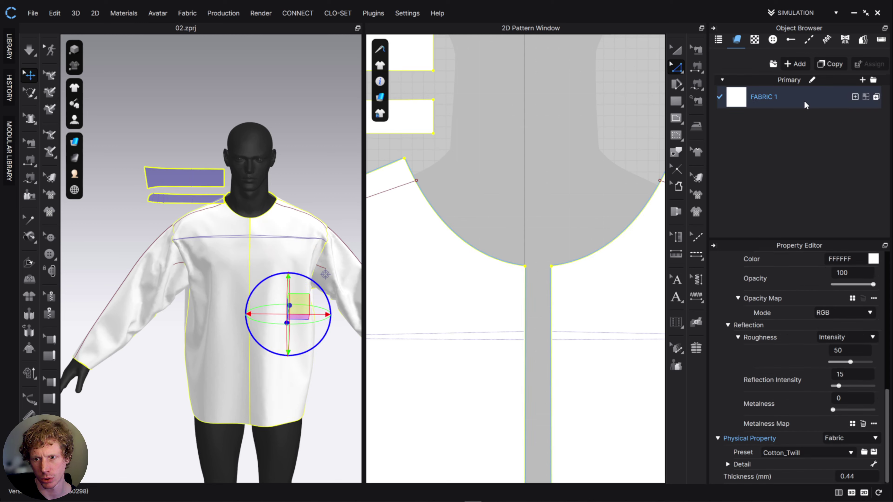
left_click(837, 454)
left_click(795, 134)
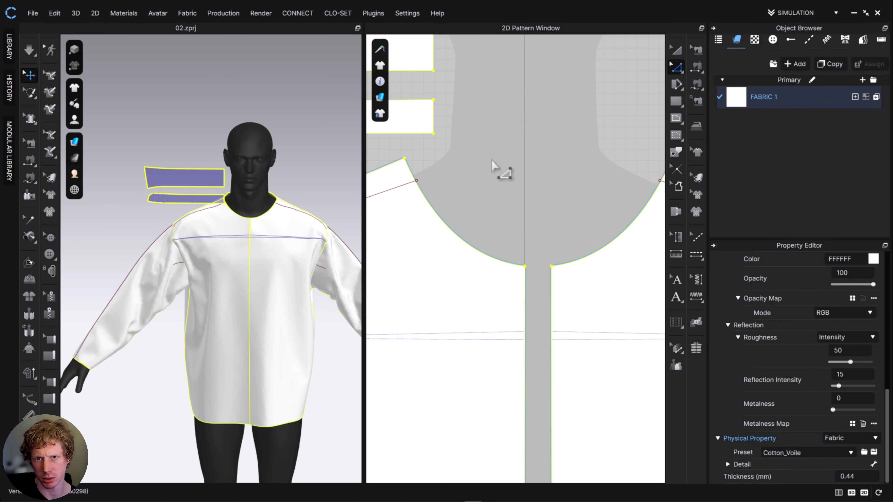
left_click(496, 166)
Simulate the shirt with the new fabric preset, tugging the sleeves and front panels to settle the drape
key("space")
left_click(179, 289)
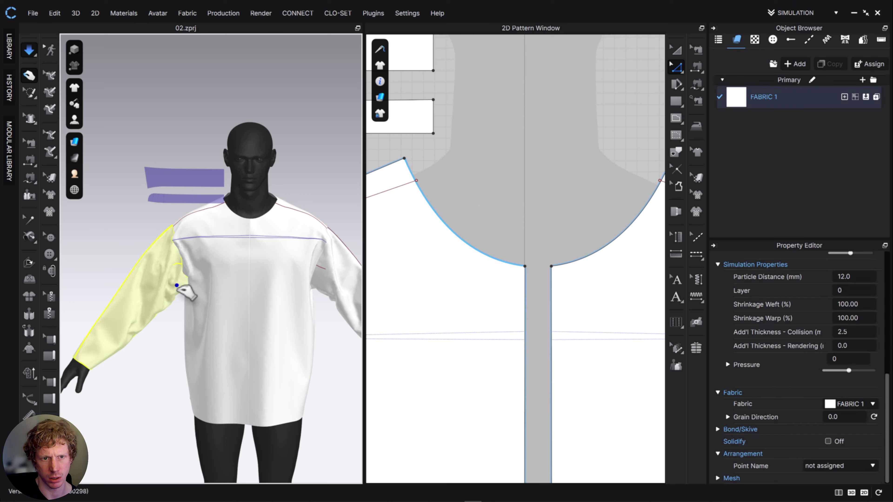
left_click(245, 351)
left_click(265, 349)
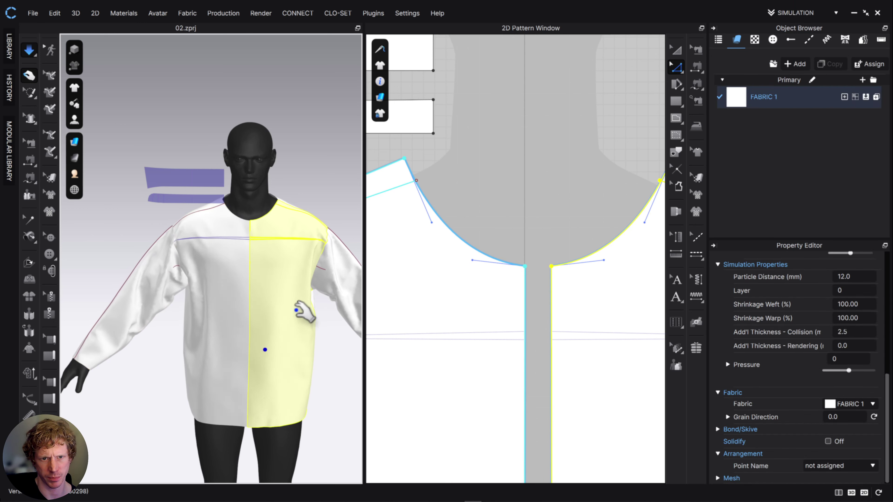
right_click_drag(295, 311, 240, 253)
left_click(243, 252)
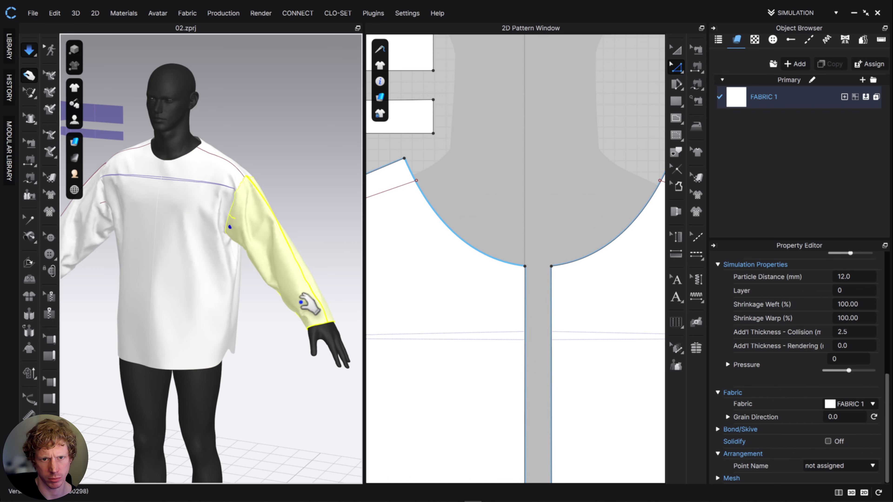
Tug the back panel of the shirt downward to settle its drape, and stop the simulation
right_click_drag(295, 299, 145, 249)
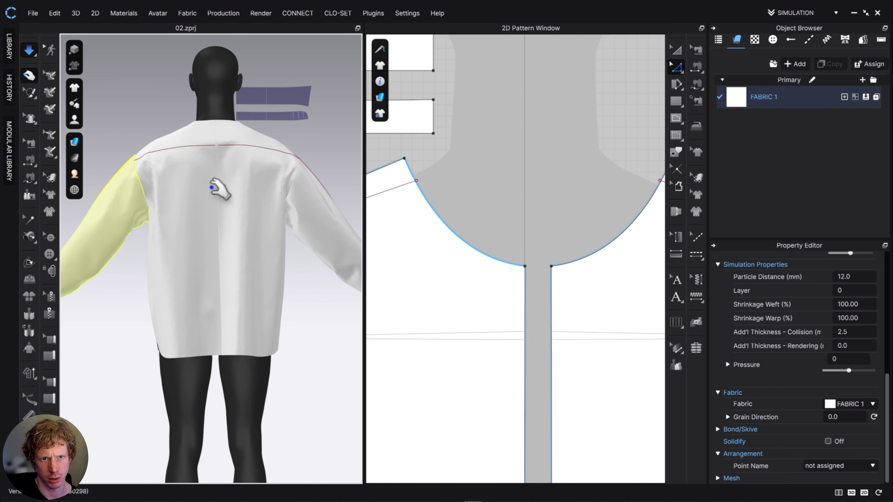
left_click(215, 186)
left_click(227, 253)
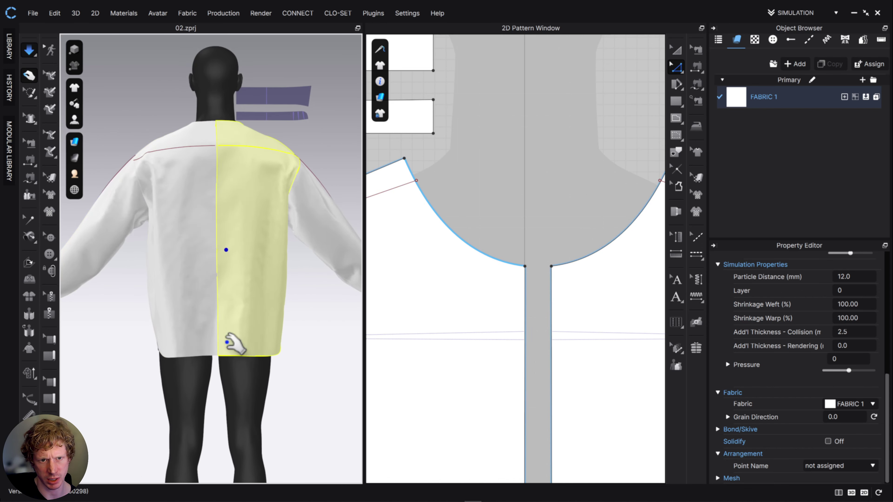
right_click_drag(259, 309, 363, 313)
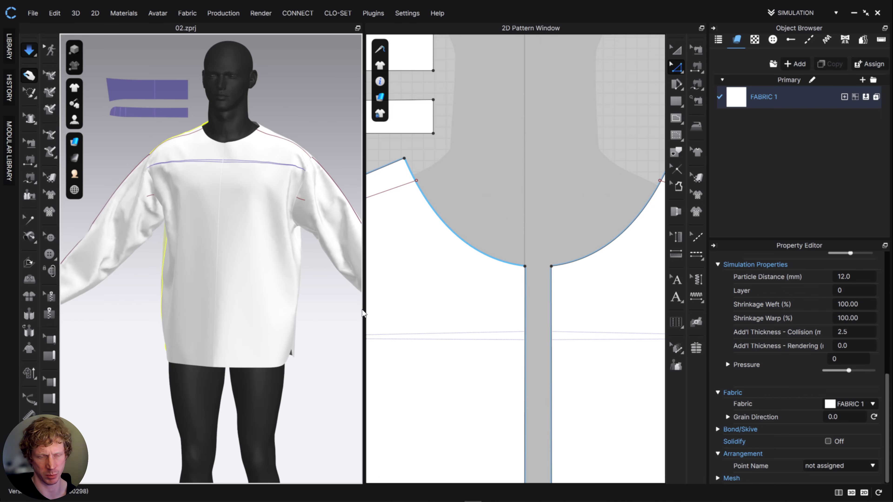
key("space")
right_click_drag(290, 228, 298, 241)
scroll(300, 316, "down", 2)
scroll(301, 316, "down", 4)
middle_click_drag(295, 316, 291, 294)
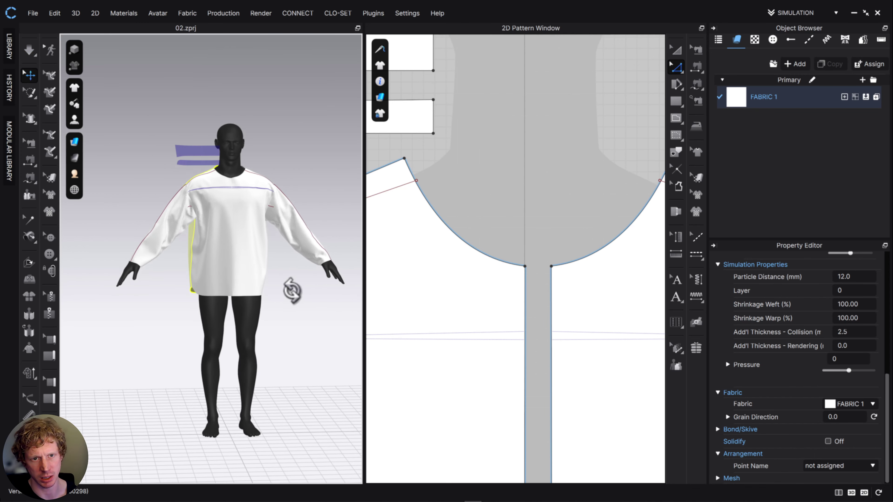
right_click_drag(291, 291, 289, 293)
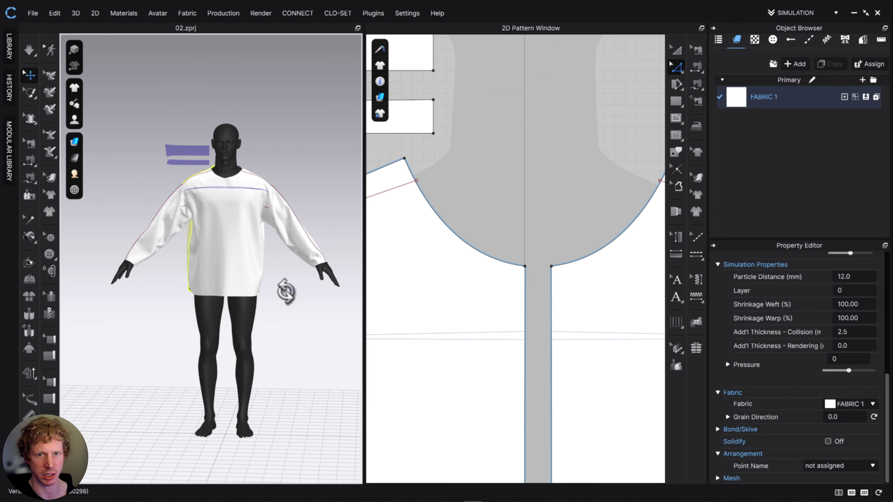
Display the 2D pattern segment lengths and compare the collar, collar stand and front neckline measurements
key("a")
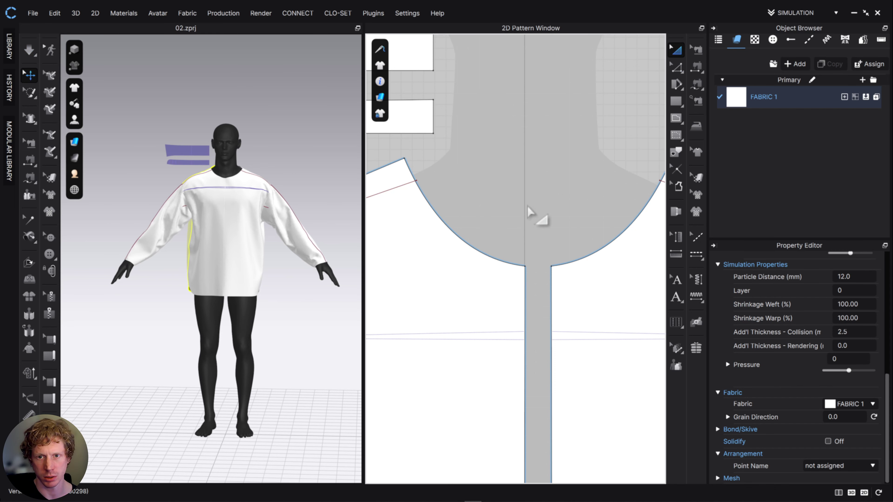
scroll(537, 234, "down", 4)
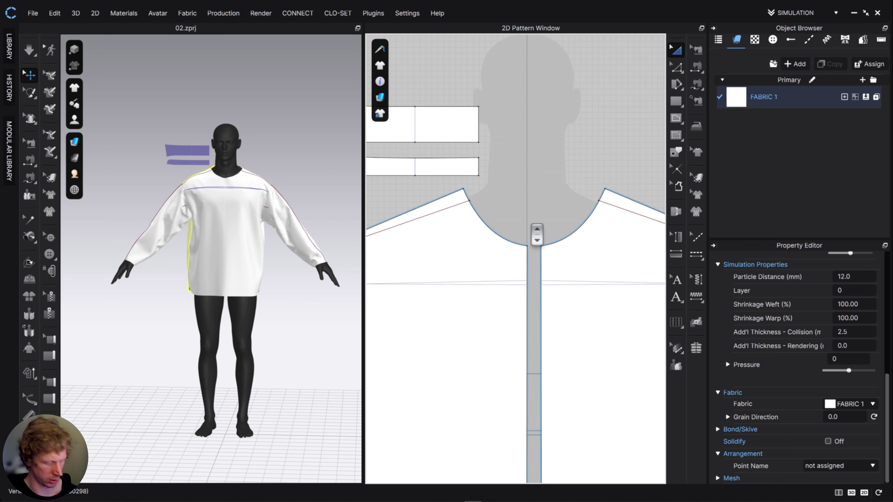
key("shift+l")
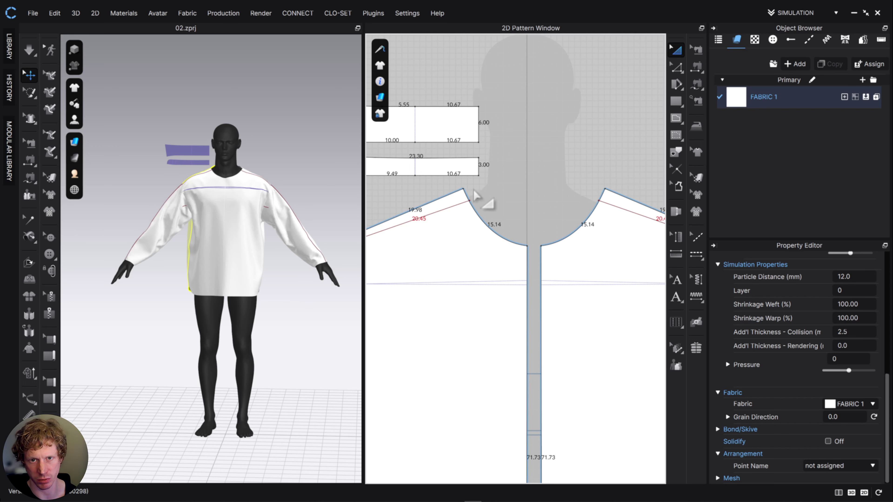
middle_click_drag(506, 229, 601, 234)
mouse_move(514, 198)
middle_mouse_down()
mouse_move(651, 163)
mouse_move(567, 192)
middle_mouse_up()
middle_click_drag(517, 180, 344, 241)
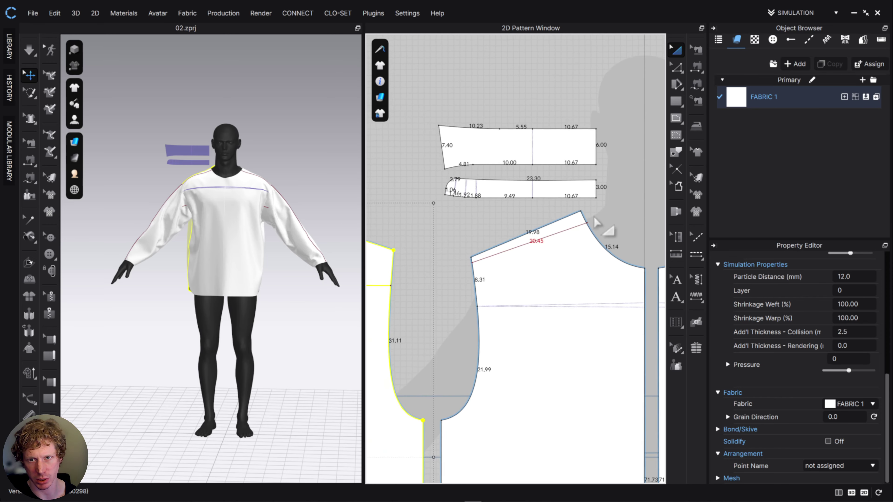
scroll(588, 212, "up", 5)
middle_click_drag(588, 212, 561, 217)
left_click(613, 217)
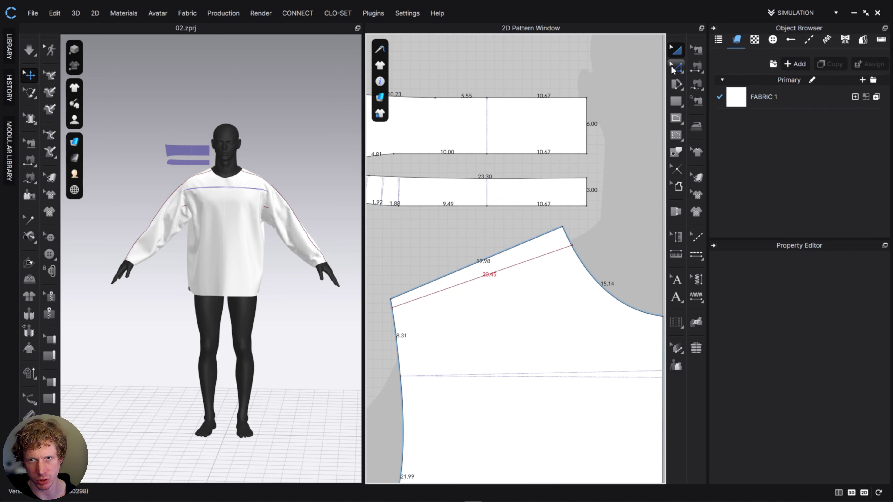
Extend the straight centre-back end of the collar stand outward until its rear lower segment measures about 11.30
left_click(676, 67)
scroll(593, 200, "down", 2)
scroll(587, 197, "up", 3)
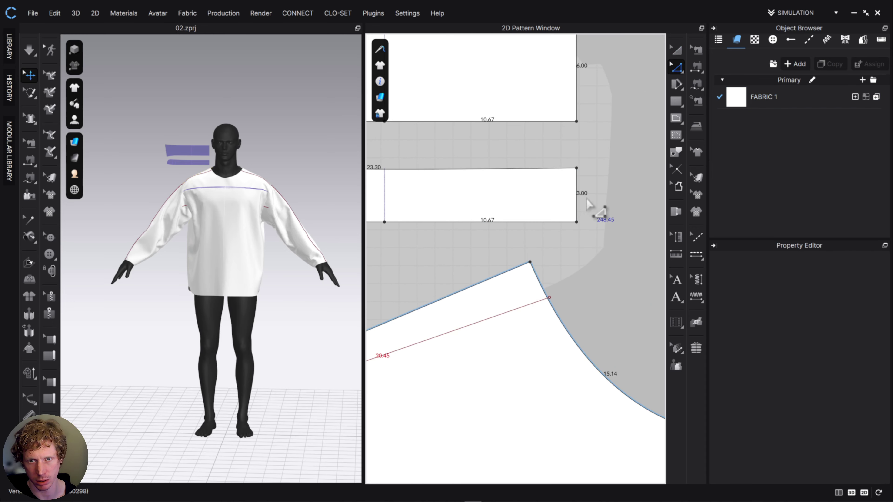
left_click_drag(592, 213, 599, 214)
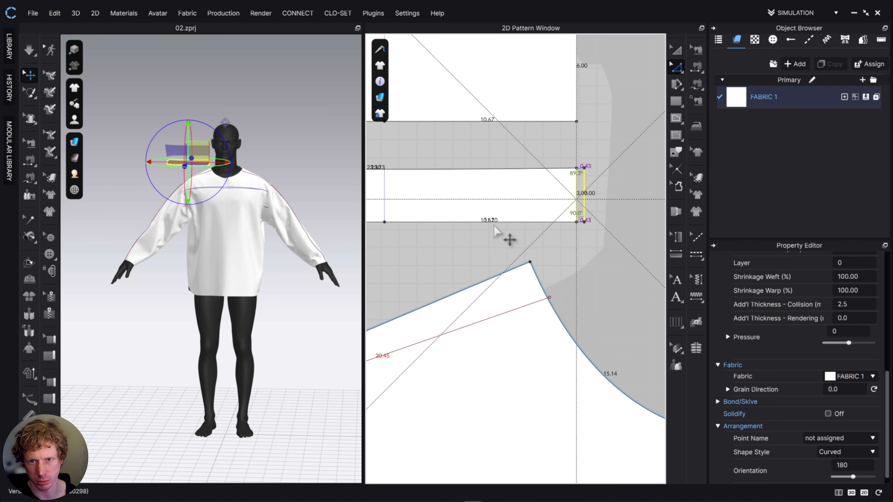
right_click(486, 227)
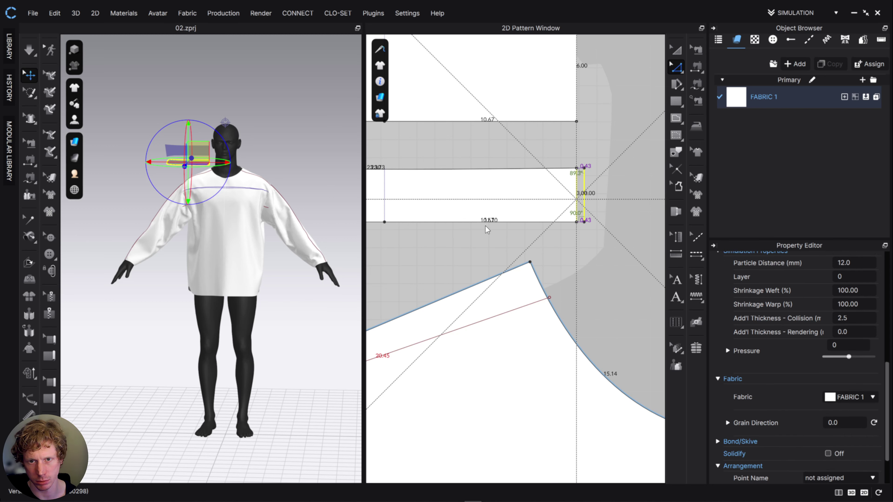
left_click(486, 226)
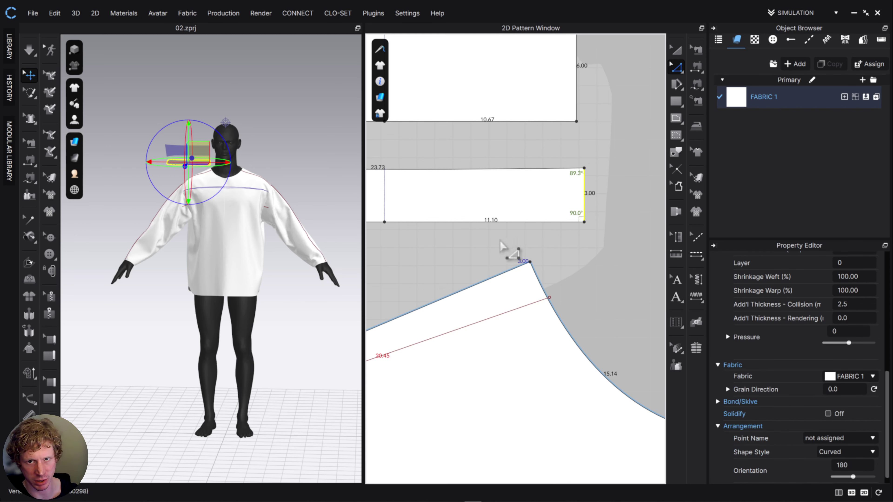
left_click_drag(585, 212, 588, 212)
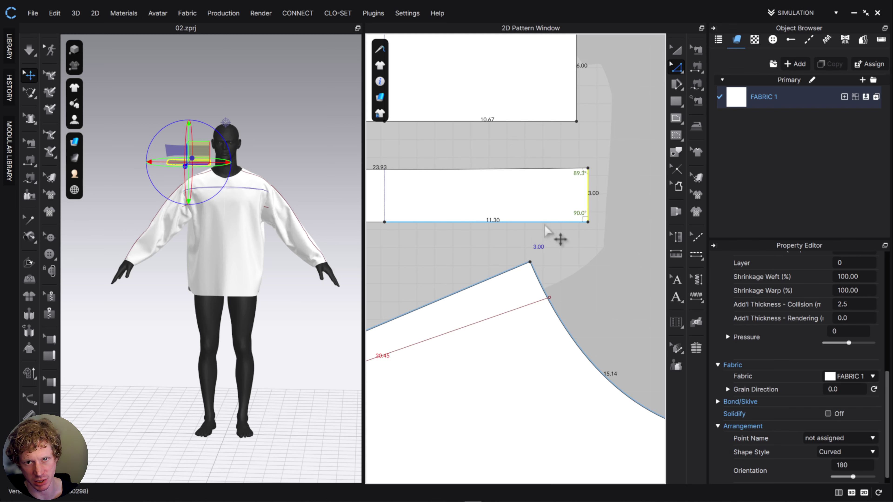
Lower the upper point behind the collar stand's rounded front slightly, bringing the front curve to about 2.73
scroll(496, 267, "up", 3)
scroll(495, 267, "down", 3)
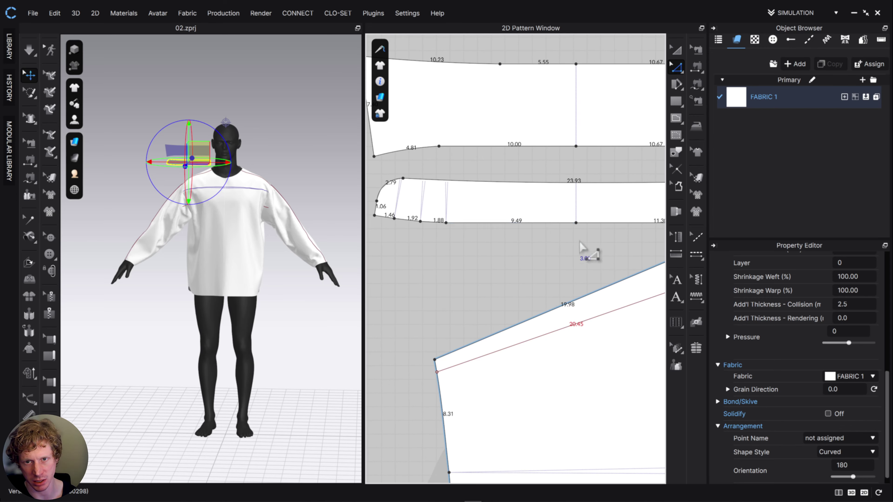
scroll(584, 253, "down", 3)
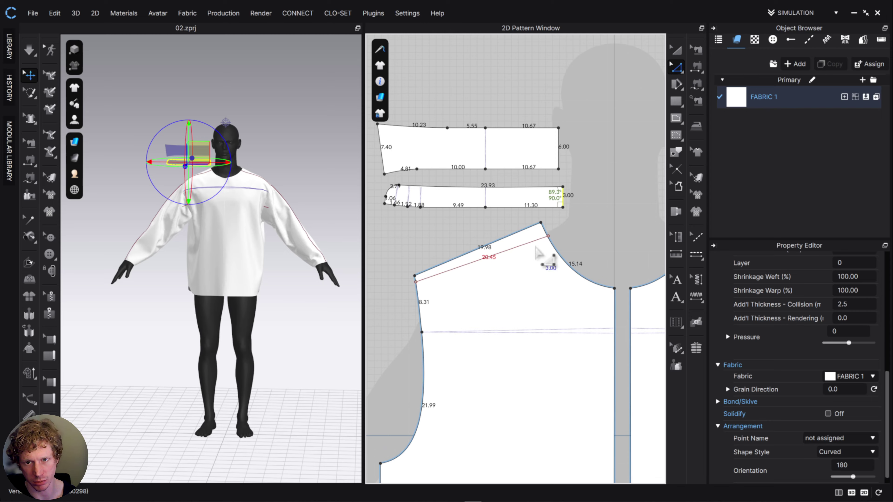
scroll(558, 279, "up", 2)
scroll(579, 239, "up", 2)
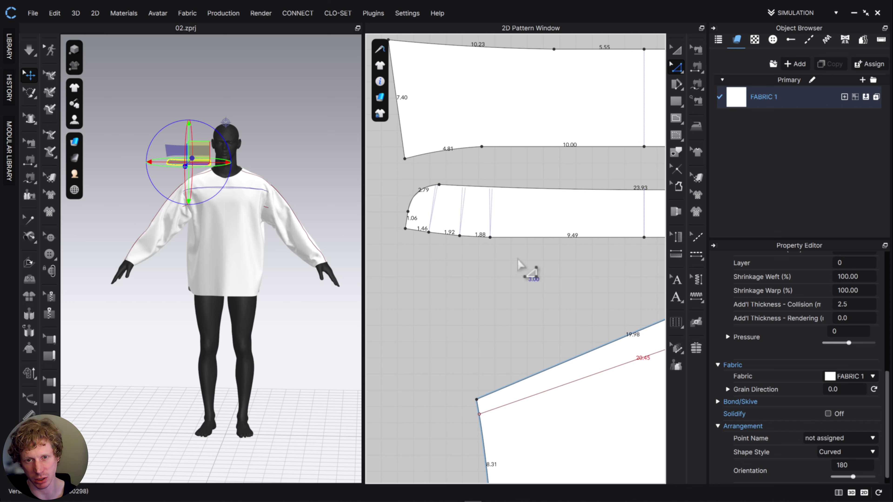
middle_click_drag(535, 250, 523, 258)
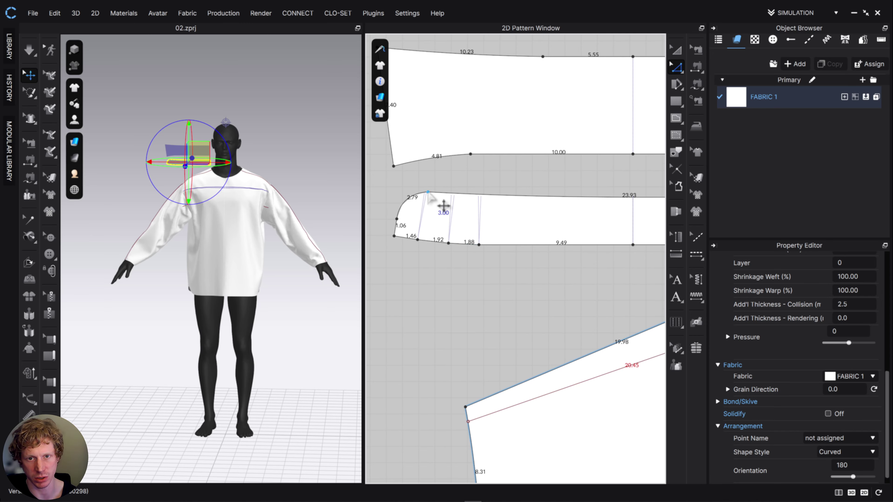
left_click_drag(428, 192, 428, 195)
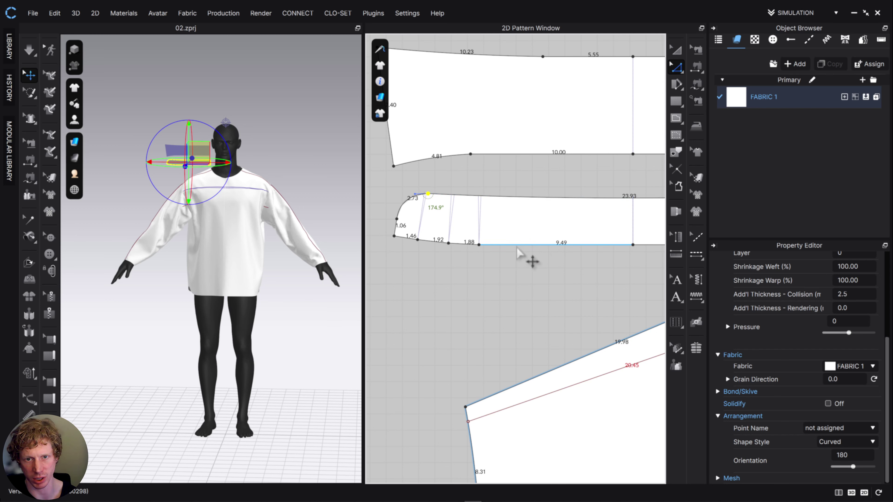
left_click(525, 284)
Lower the collar stand's upper centre-back corner to a height of about 2.87 and its upper front point until the curve measures about 2.59
scroll(531, 291, "up", 3)
scroll(534, 295, "down", 4)
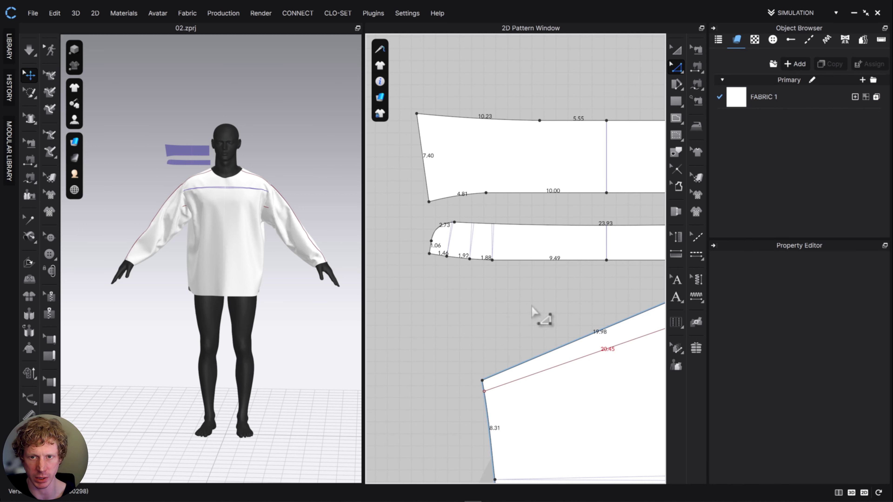
scroll(534, 296, "up", 2)
middle_click_drag(505, 315, 366, 343)
left_click_drag(549, 271, 548, 270)
middle_click_drag(498, 297, 619, 291)
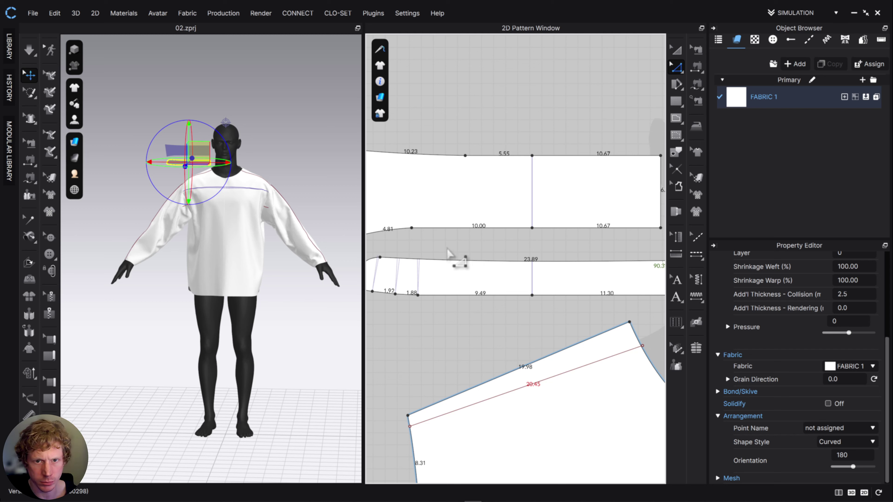
left_click_drag(379, 257, 381, 263)
middle_click_drag(529, 285, 564, 277)
left_click(490, 260)
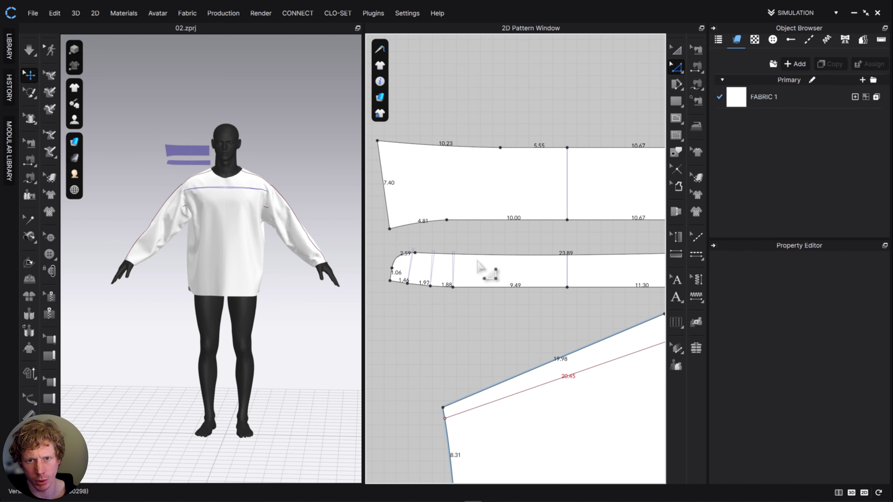
key("v")
left_click(489, 254)
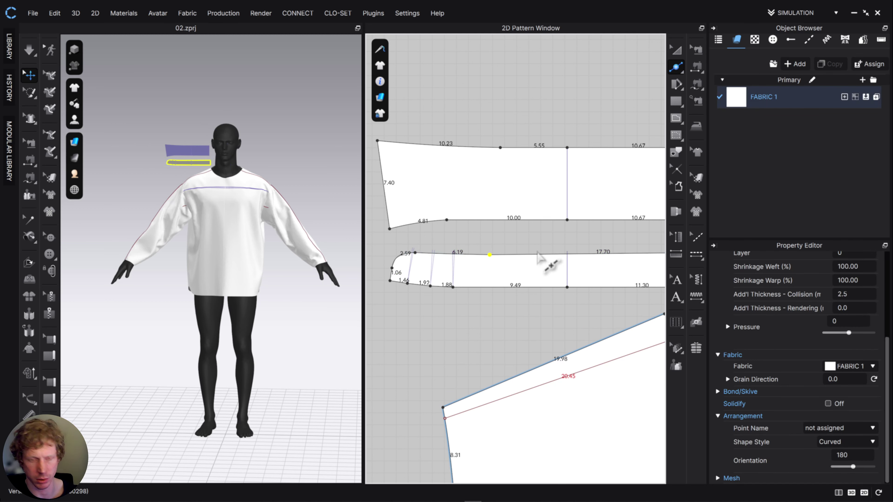
key("ctrl+z")
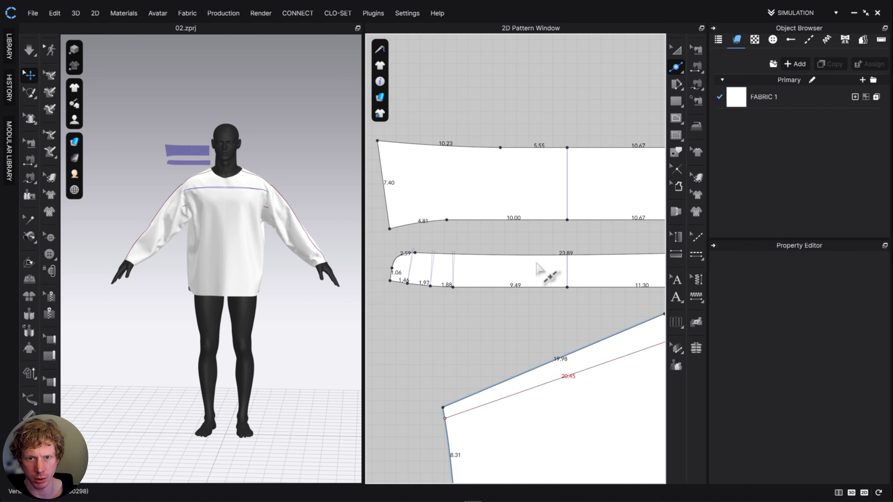
left_click(567, 255)
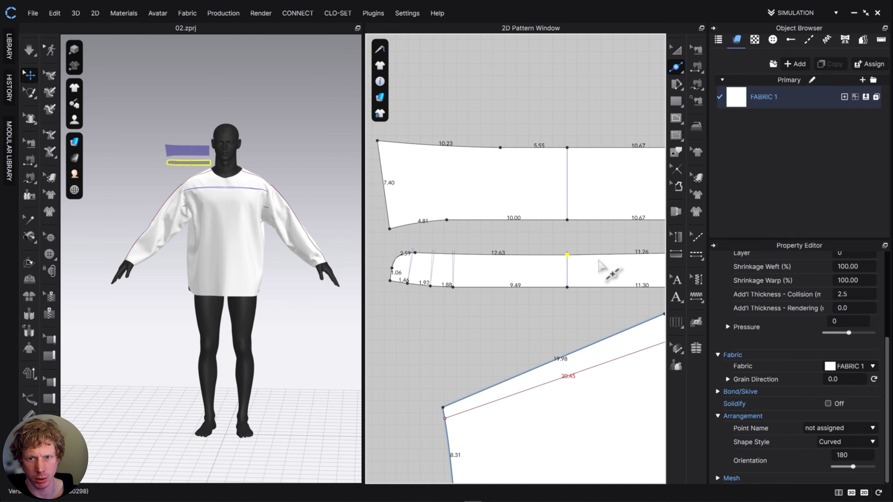
key("ctrl+z")
scroll(566, 303, "down", 4)
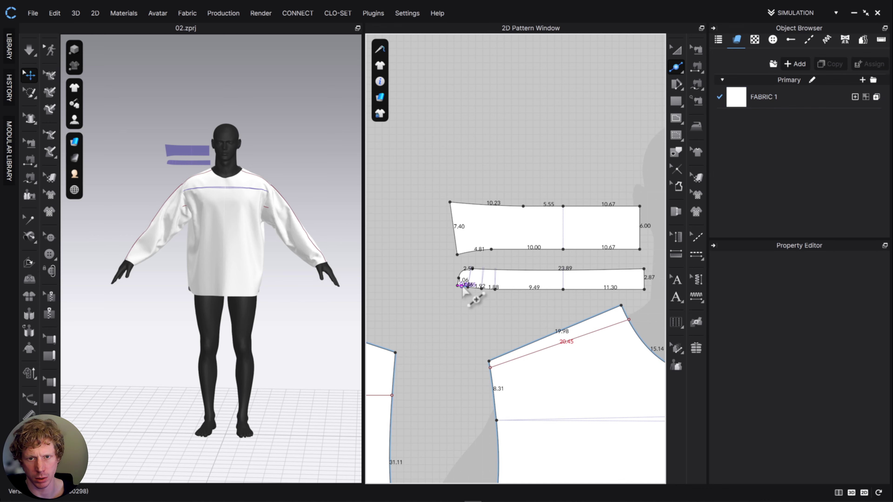
Move the collar stand and collar patterns across the centre line to sit above the opposite front panel's neckline
left_click(675, 49)
scroll(564, 163, "down", 3)
scroll(537, 236, "down", 3)
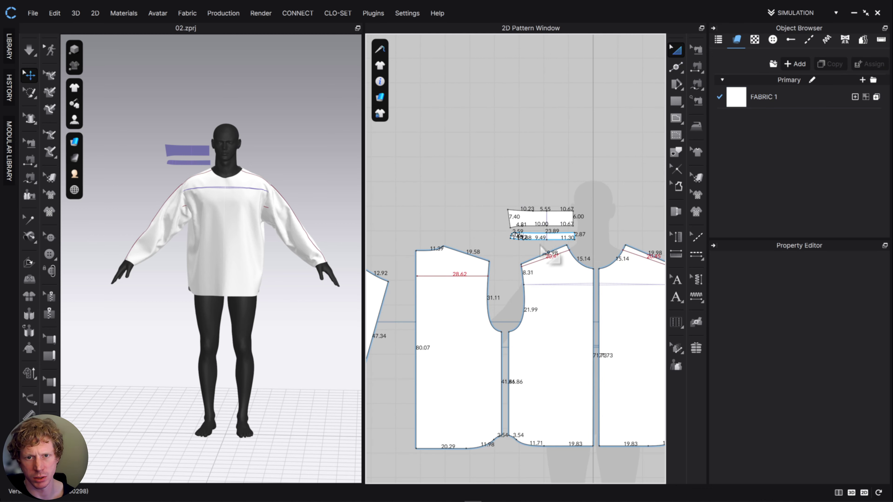
scroll(579, 249, "up", 4)
middle_click_drag(578, 252, 495, 218)
left_click(540, 210)
scroll(494, 218, "down", 3)
left_click_drag(494, 216, 593, 211)
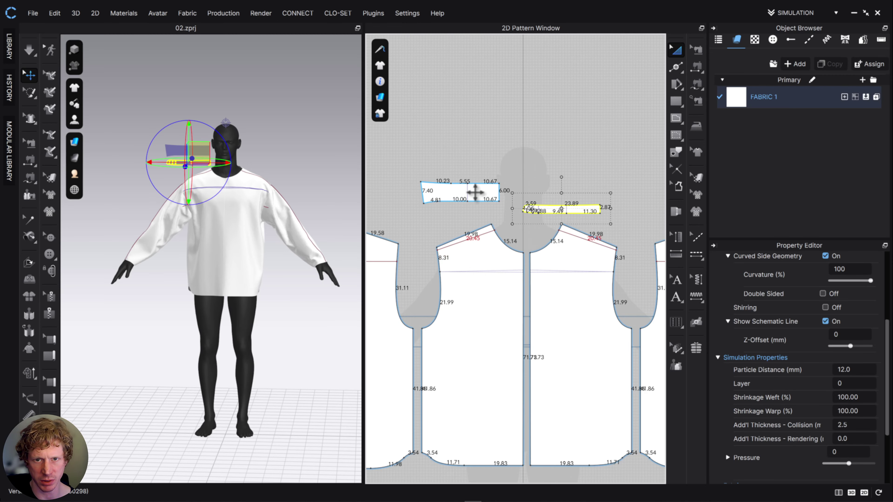
left_click_drag(480, 192, 587, 182)
scroll(604, 183, "down", 2)
middle_click_drag(639, 189, 614, 182)
scroll(584, 176, "down", 3)
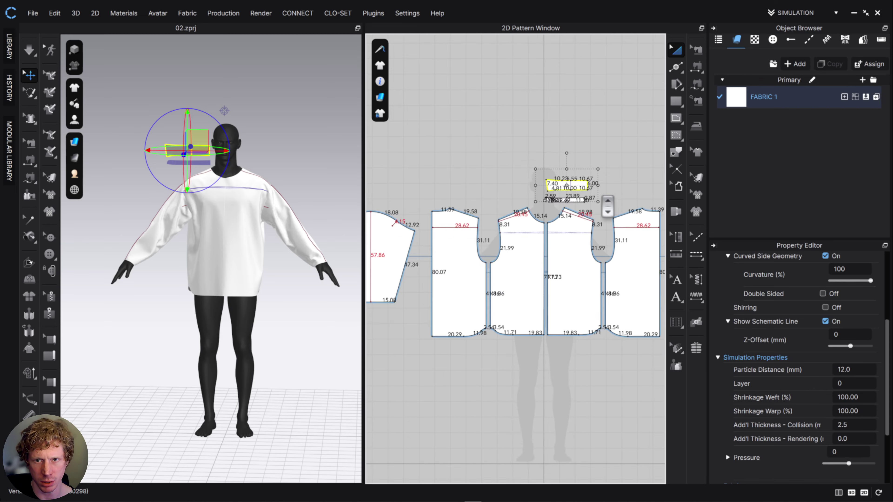
scroll(584, 173, "up", 6)
left_click(584, 172)
Add a notch on the collar stand's lower edge at the foot of its vertical internal line
scroll(492, 197, "up", 5)
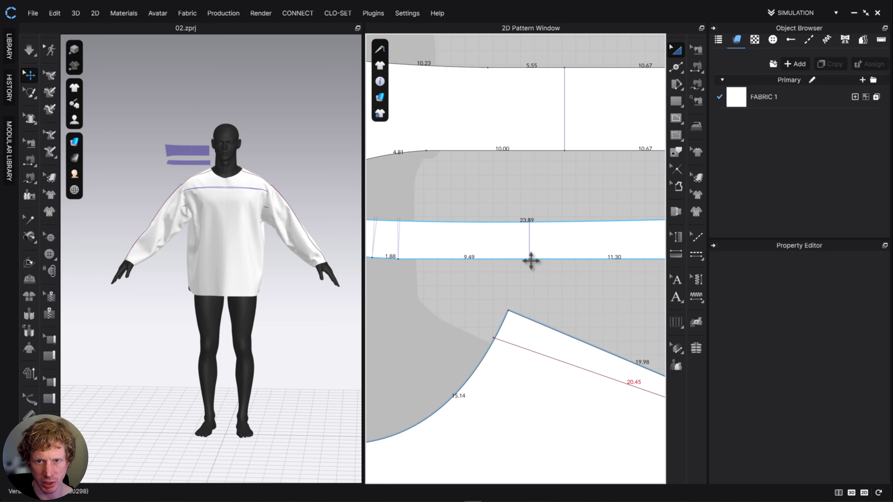
left_click(676, 169)
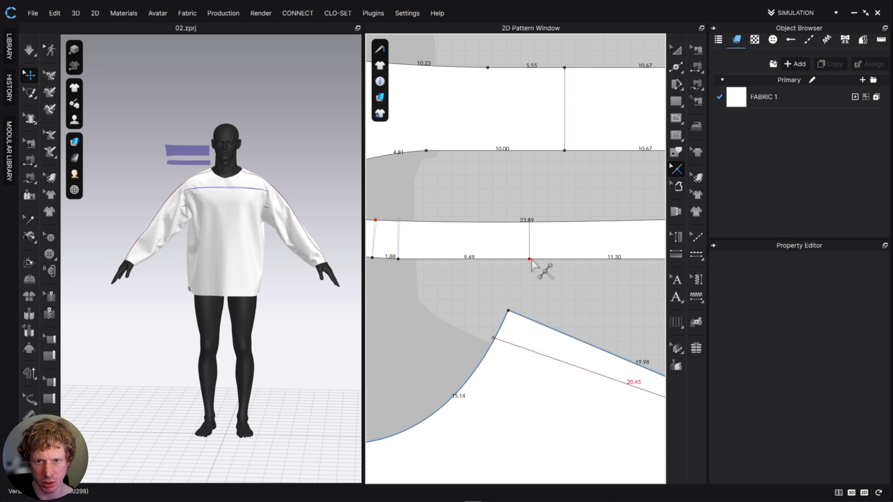
left_click(529, 259)
left_click(676, 51)
middle_click_drag(607, 246, 676, 185)
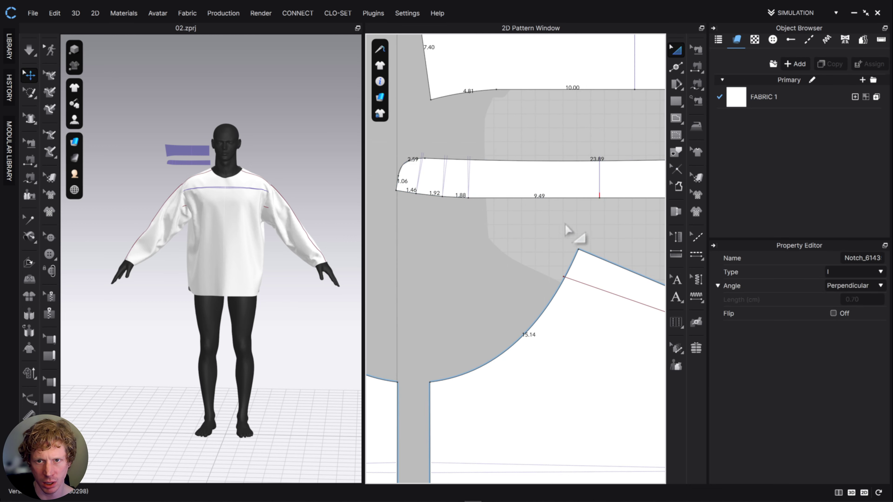
left_click(565, 224)
Sew the collar stand's lower edge, from its notch to the front tip, to the neckline of the front panel below it
left_click(696, 85)
left_click(600, 198)
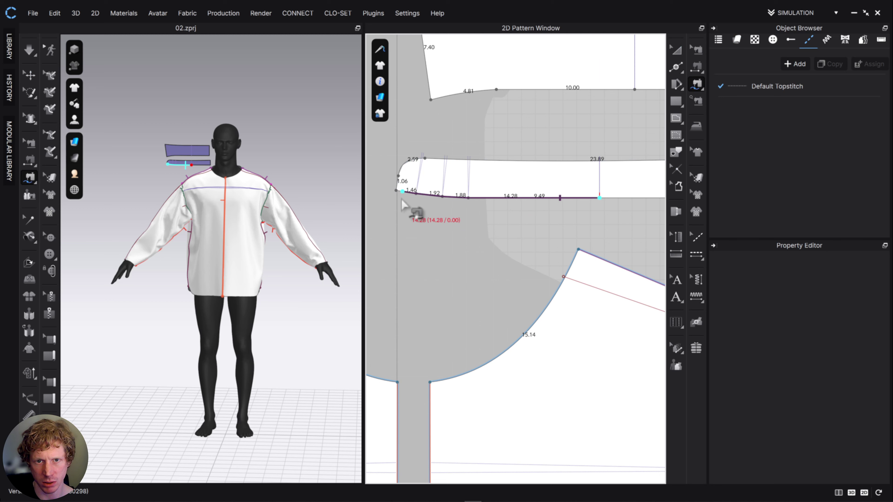
left_click(579, 250)
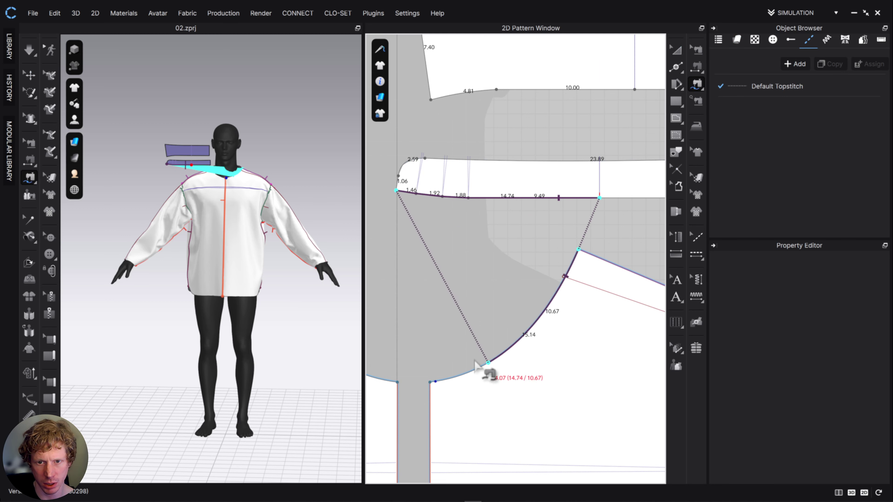
left_click(429, 383)
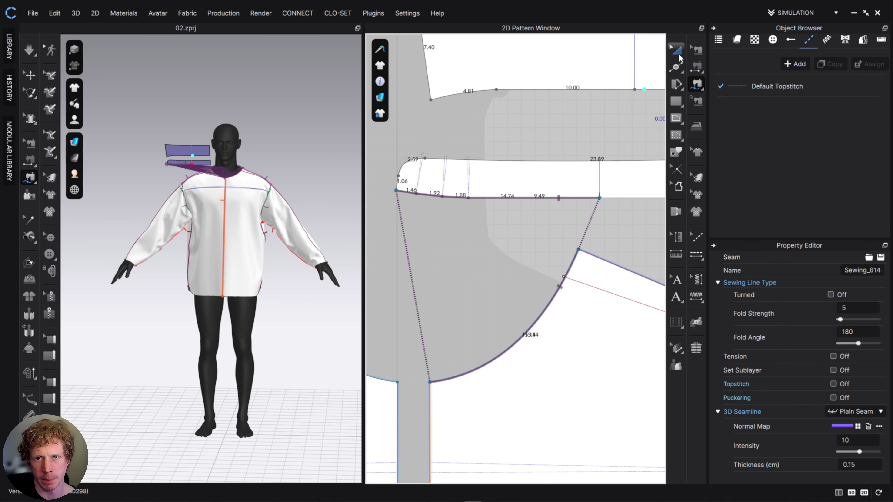
left_click(677, 51)
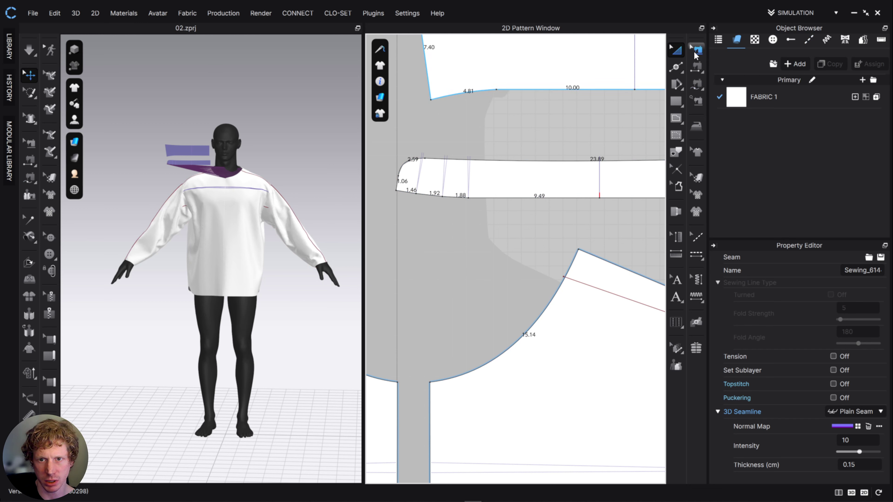
Remove the new seam between the collar stand's lower edge and the front neckline
left_click(696, 51)
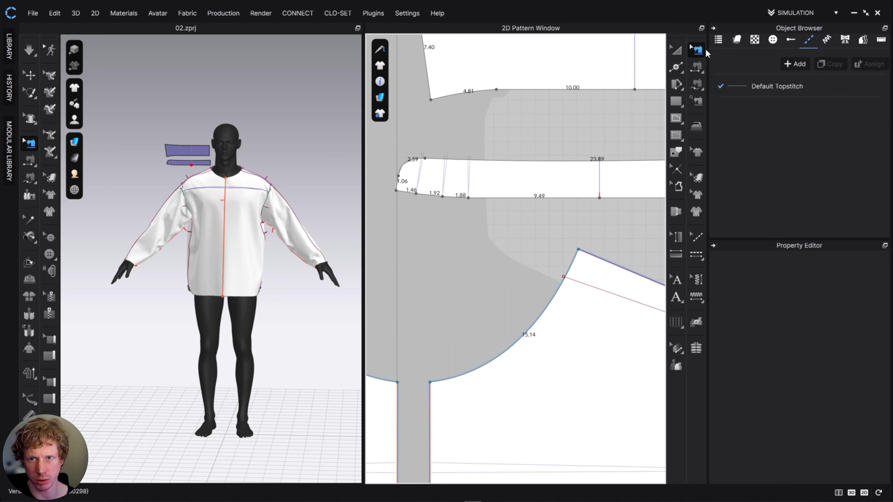
left_click(676, 51)
scroll(547, 230, "down", 8)
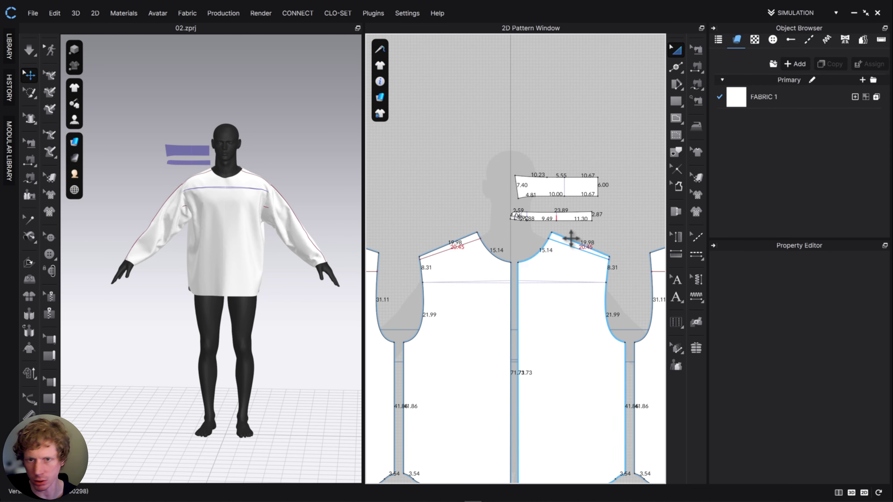
middle_click_drag(589, 246, 546, 199)
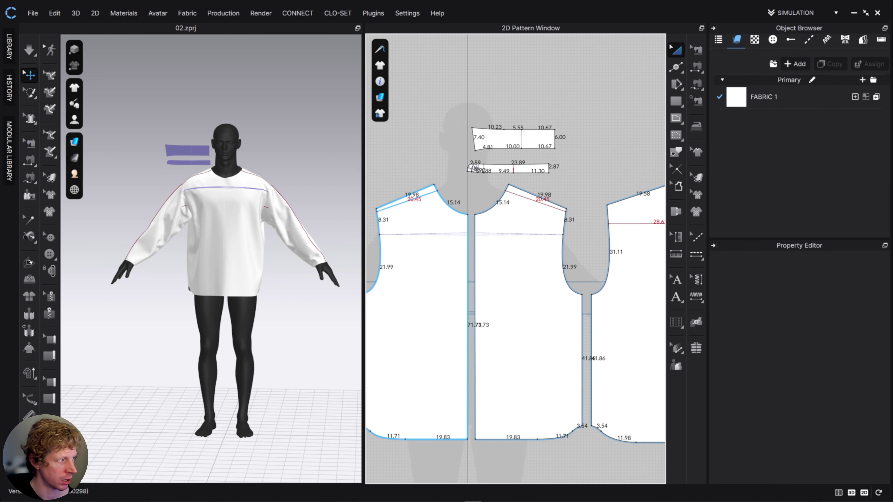
Switch to the shirt reference sheet and examine the front placket's widths and fold construction
right_click_drag(892, 228, 466, 220)
scroll(466, 220, "down", 5)
middle_click_drag(492, 334, 482, 243)
scroll(481, 245, "up", 5)
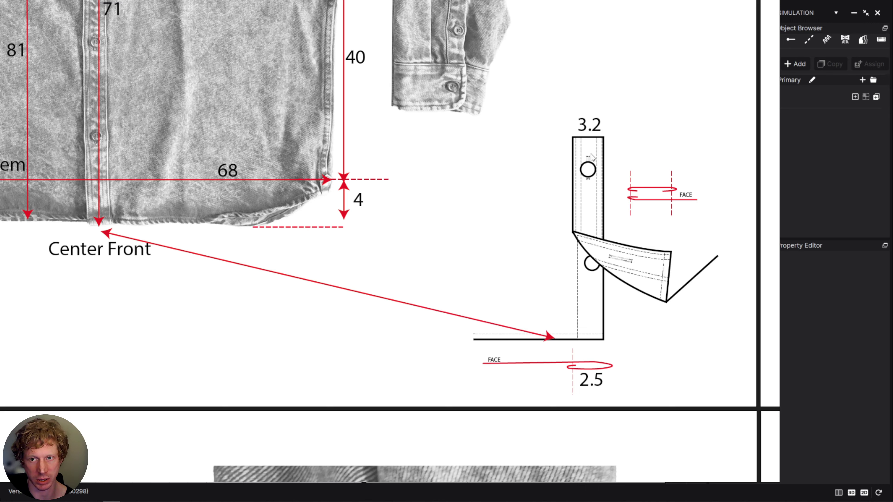
right_click_drag(593, 157, 0, 176)
left_click(526, 172)
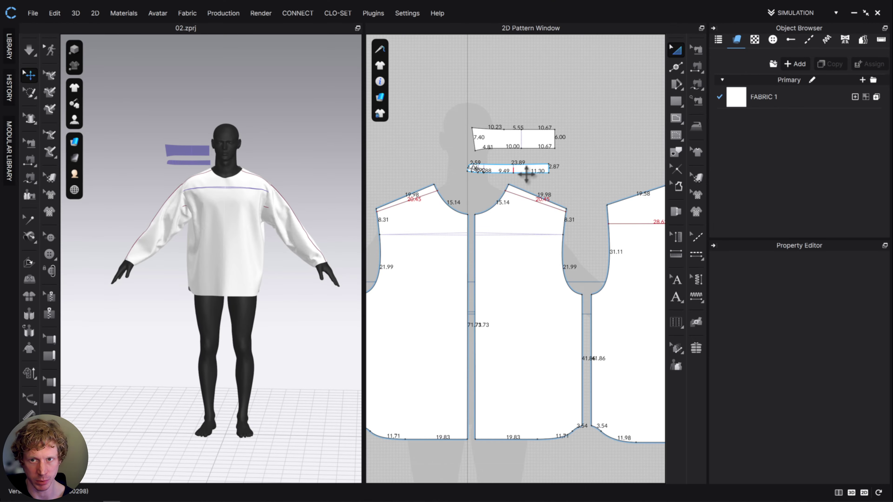
Select the centre-front edge of the front panel below the collar stand as an editable segment
left_click(681, 73)
left_click(695, 68)
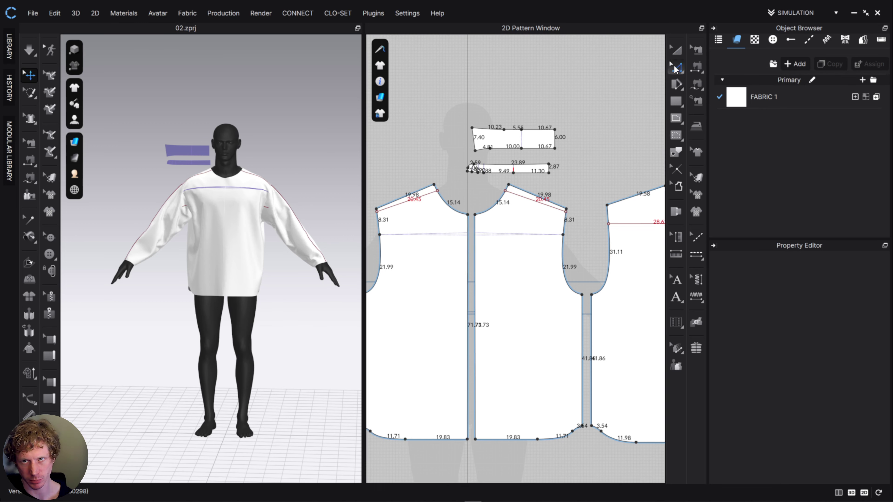
scroll(474, 232, "down", 2)
scroll(482, 231, "up", 5)
left_click(481, 229)
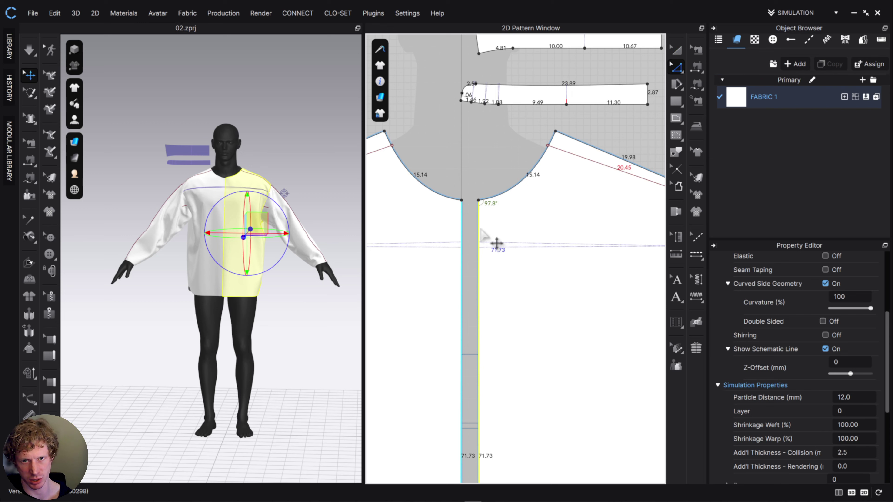
right_click(481, 229)
left_click(543, 332)
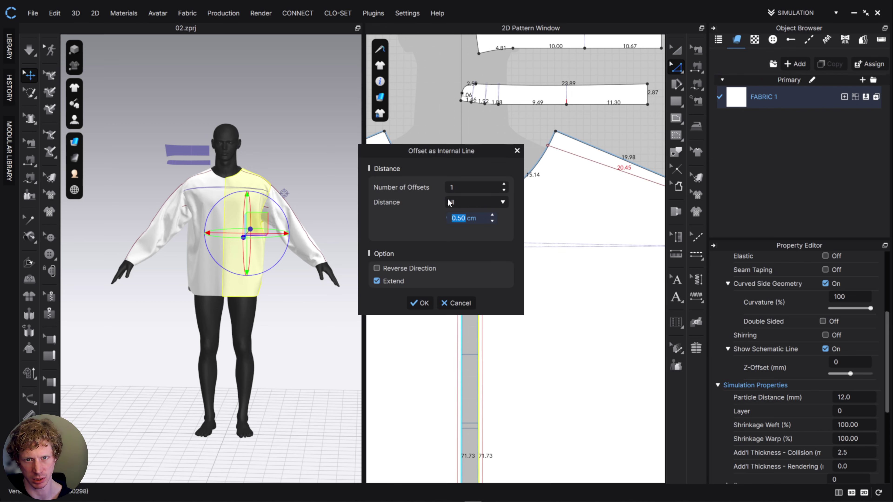
double_click(461, 190)
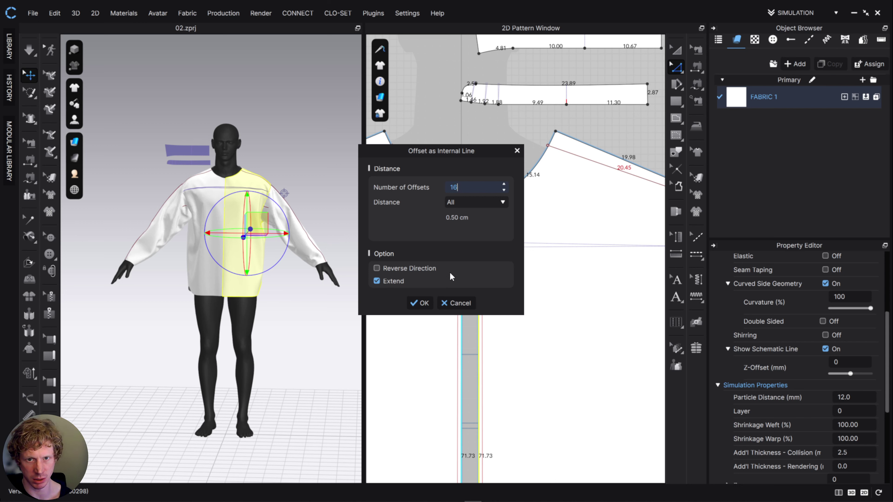
type("16")
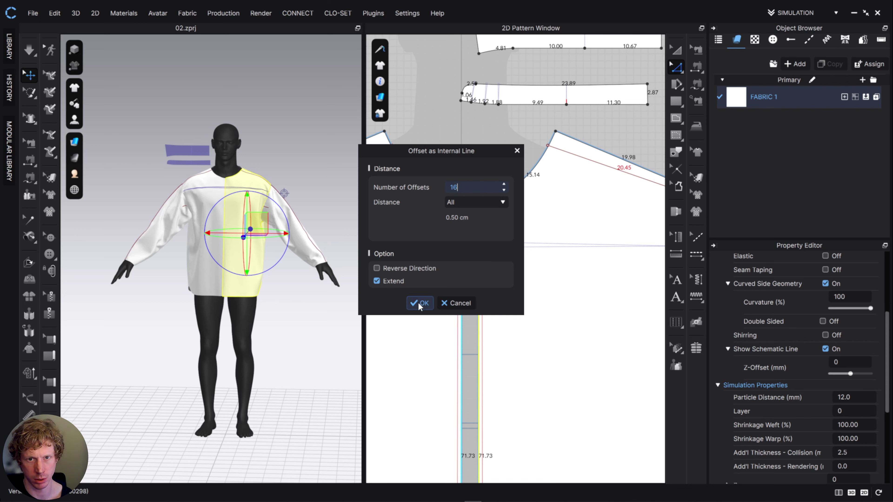
key("BackSpace")
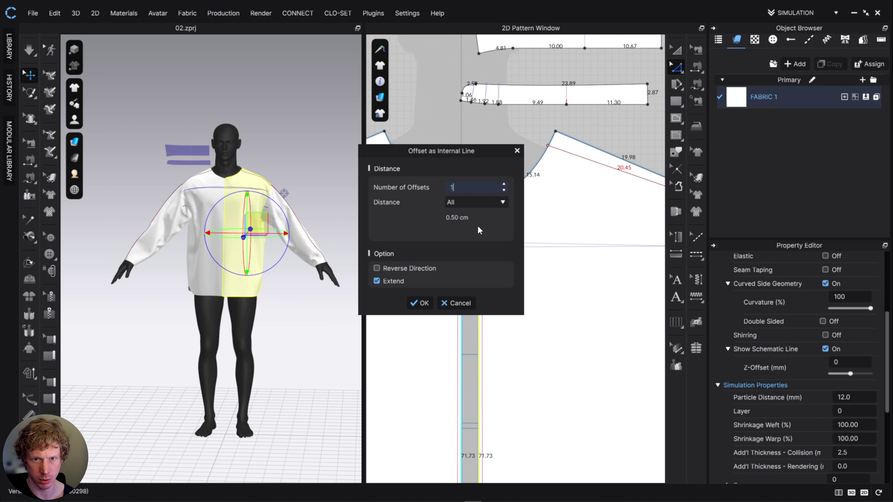
key("Return")
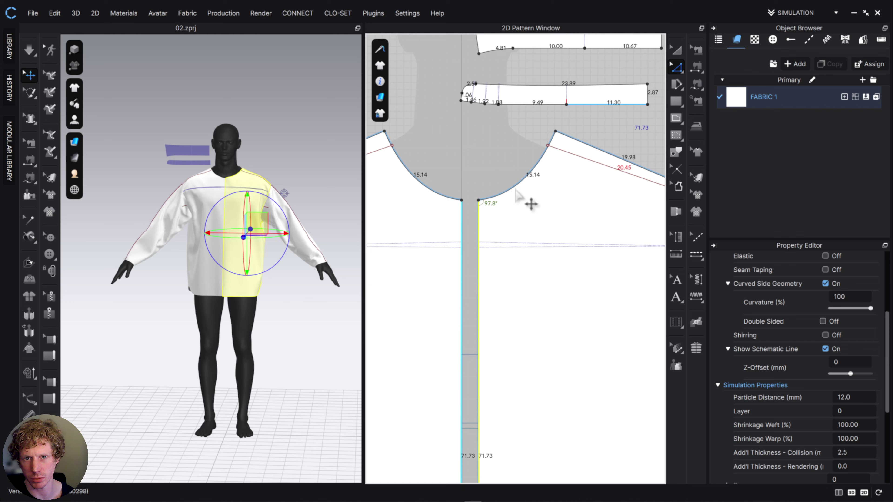
Offset the centre-front edge as one internal line 1.6 cm inside the front panels and check it on the garment
right_click(478, 236)
left_click(544, 343)
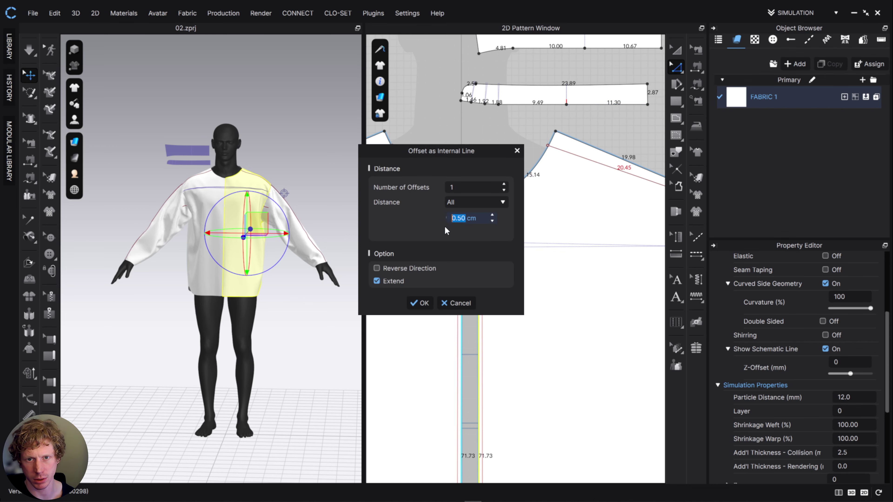
type("1.6")
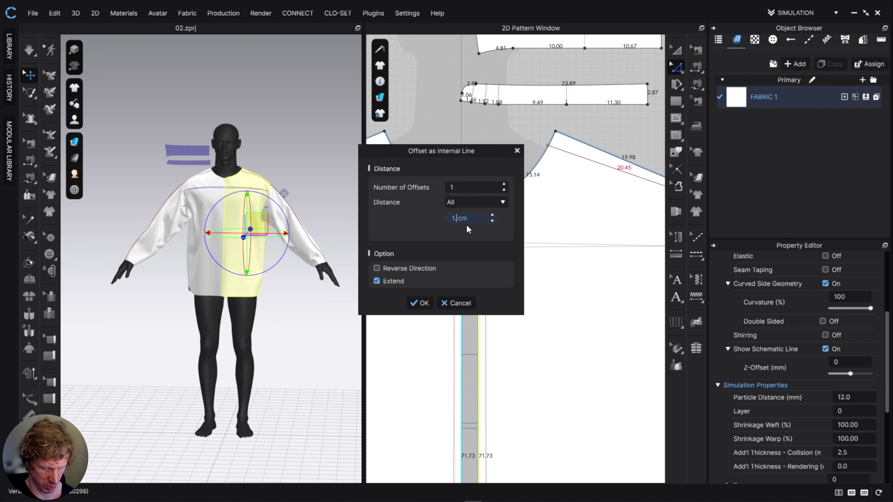
left_click(421, 303)
left_click(494, 179)
scroll(243, 225, "down", 2)
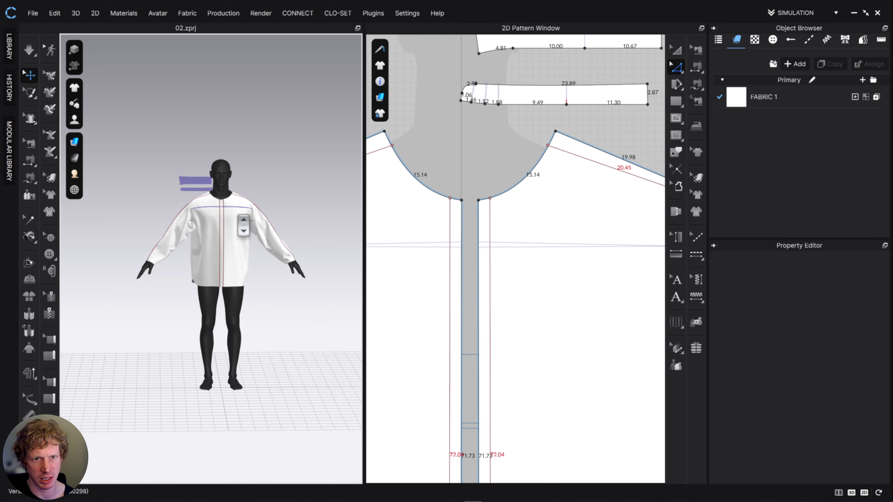
scroll(243, 225, "up", 5)
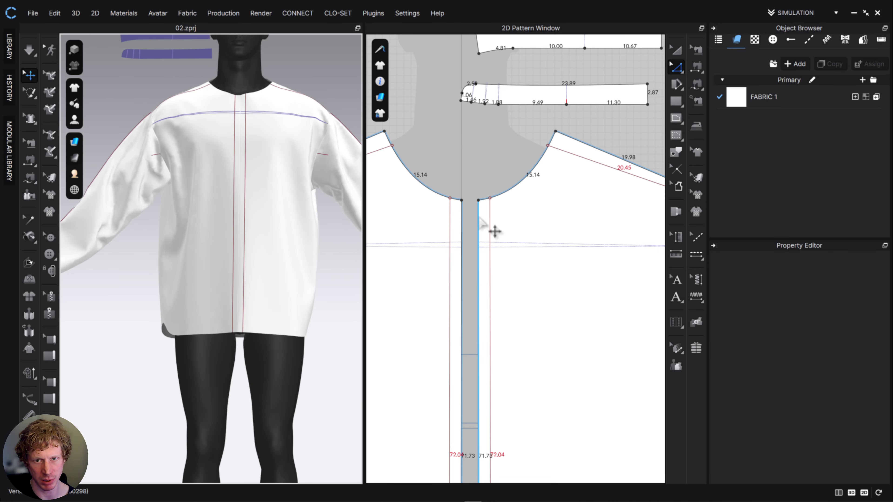
mouse_move(256, 155)
right_mouse_down()
mouse_move(230, 151)
mouse_move(252, 153)
right_mouse_up()
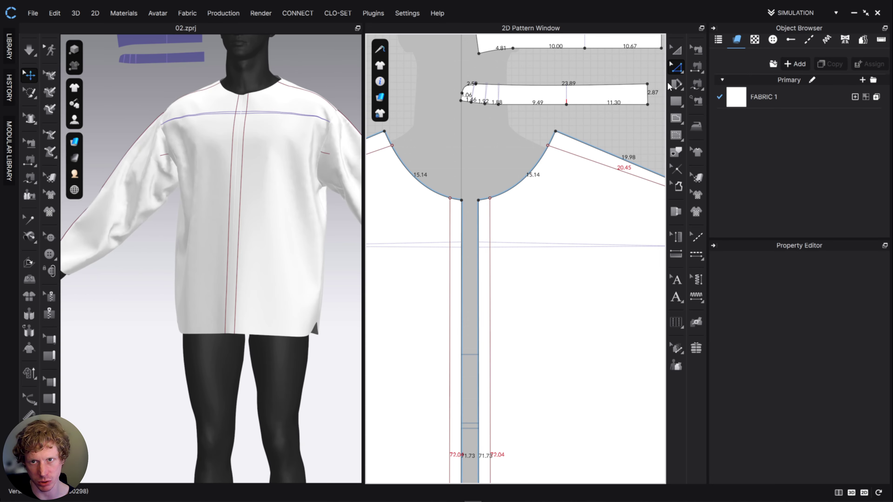
left_click(476, 225)
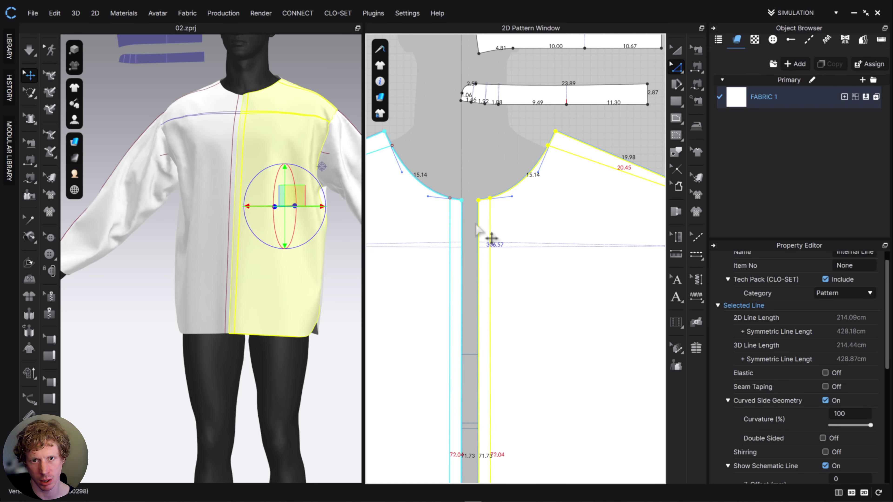
right_click(476, 224)
left_click(470, 157)
Extend the front panels' centre-front edge outward by 1.6 cm with a single pattern outline offset
left_click(479, 219)
right_click(480, 218)
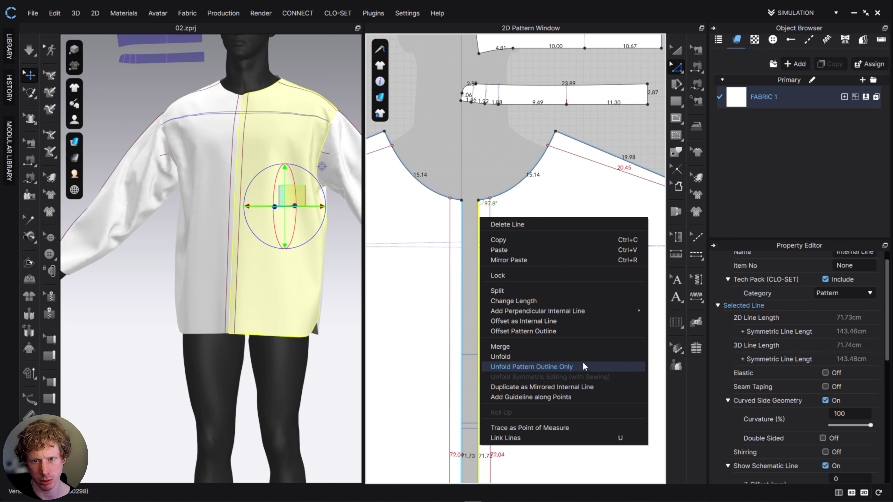
left_click(678, 68)
left_click(678, 69)
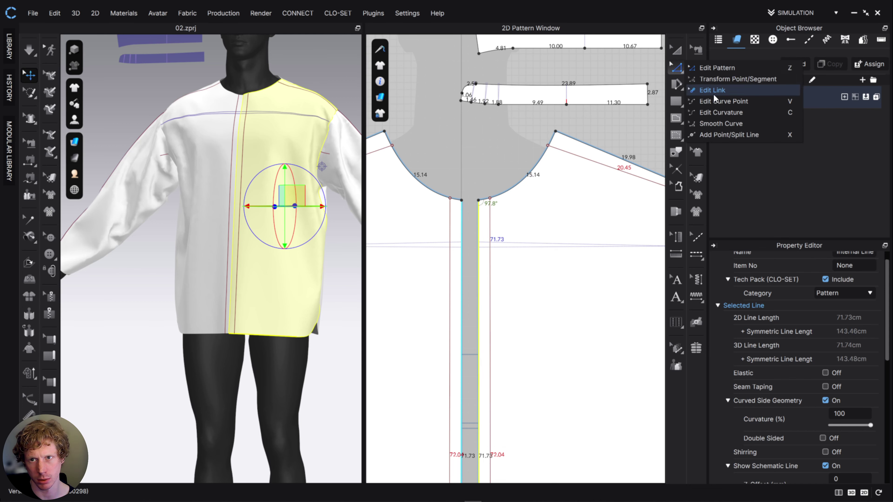
left_click(722, 71)
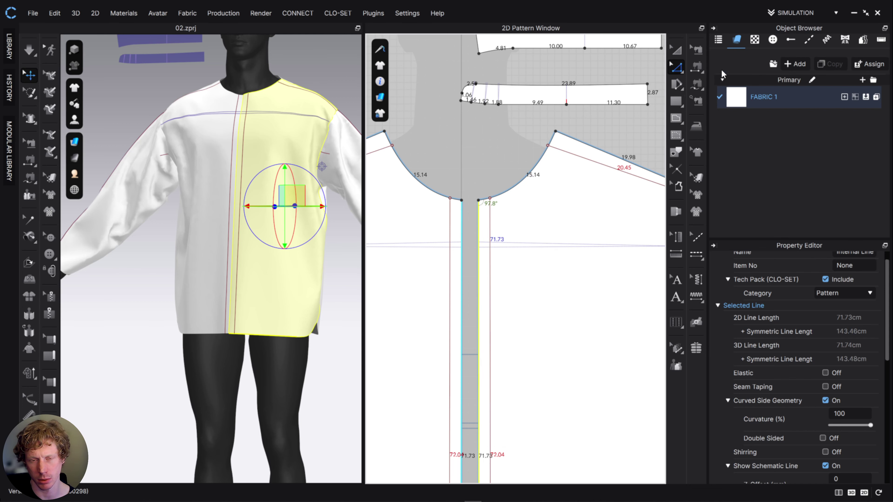
right_click(478, 222)
left_click(565, 332)
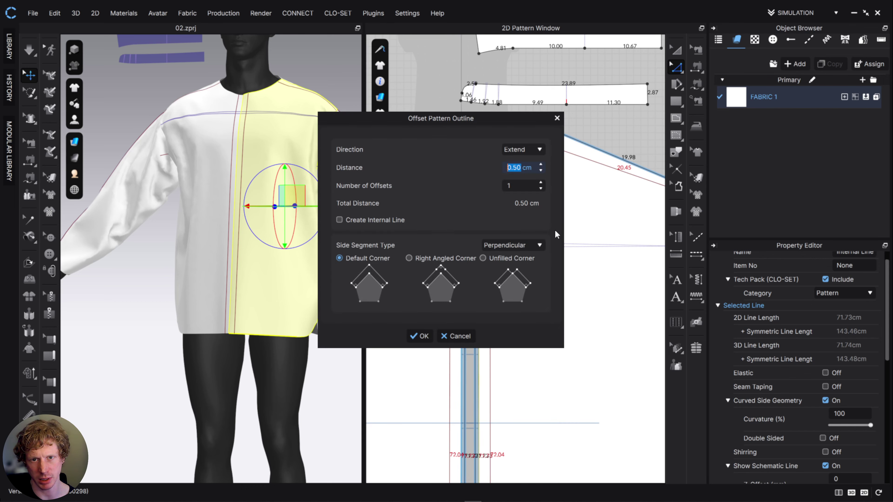
type("1.6")
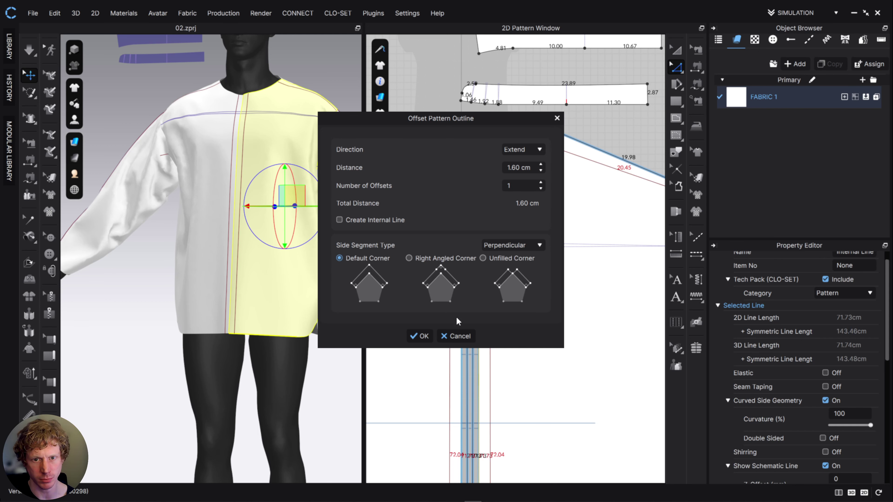
left_click(420, 336)
Move the opposite front panel slightly away from the centre line so the two extended centre-front edges no longer overlap
left_click(676, 49)
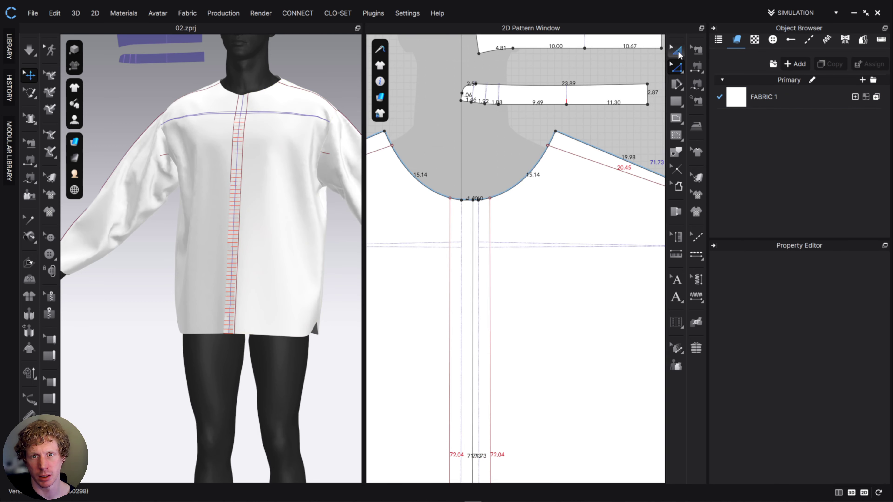
right_click(522, 229)
left_click(480, 181)
scroll(480, 181, "down", 2)
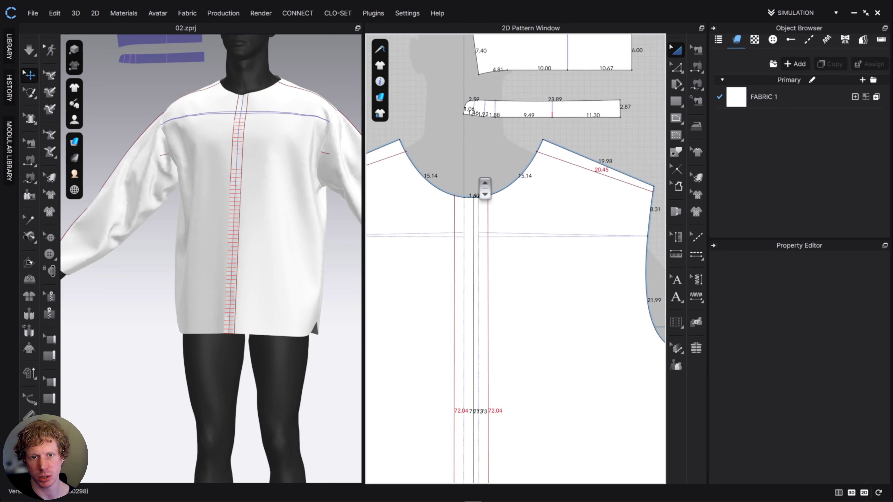
scroll(484, 193, "down", 1)
left_click(408, 218)
left_click(639, 124)
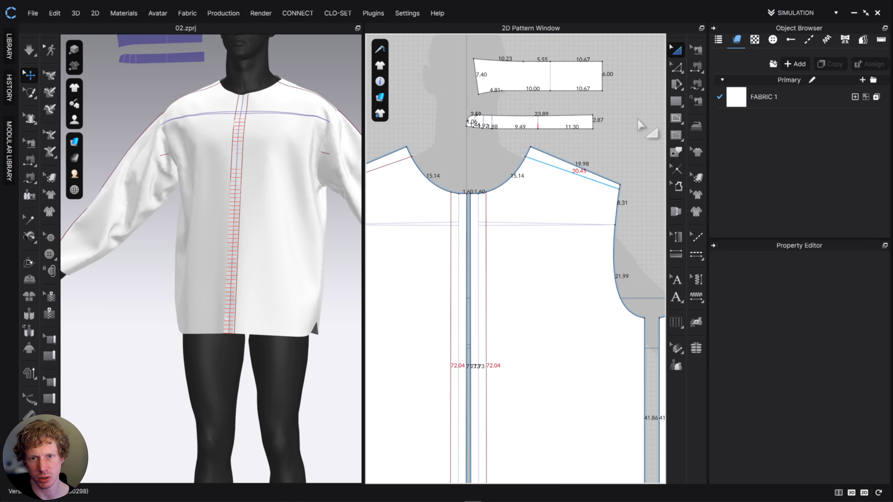
Delete the seam joining the two front panels along the centre front
left_click(697, 50)
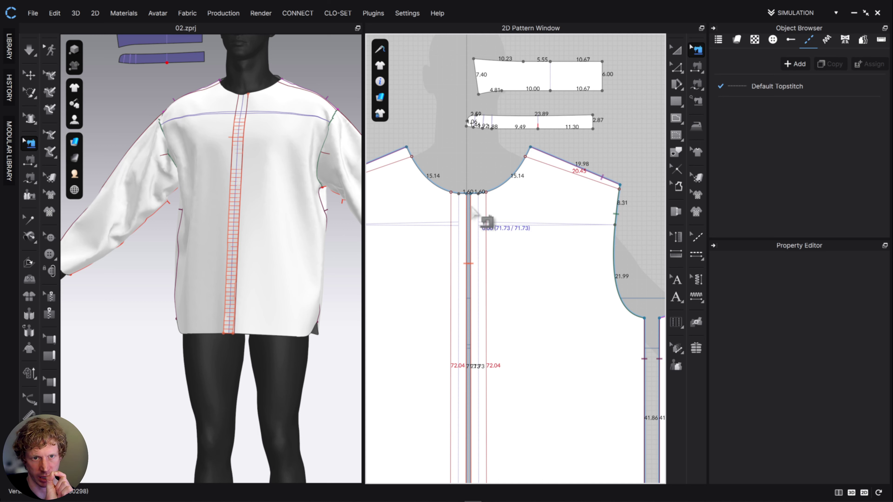
left_click(473, 210)
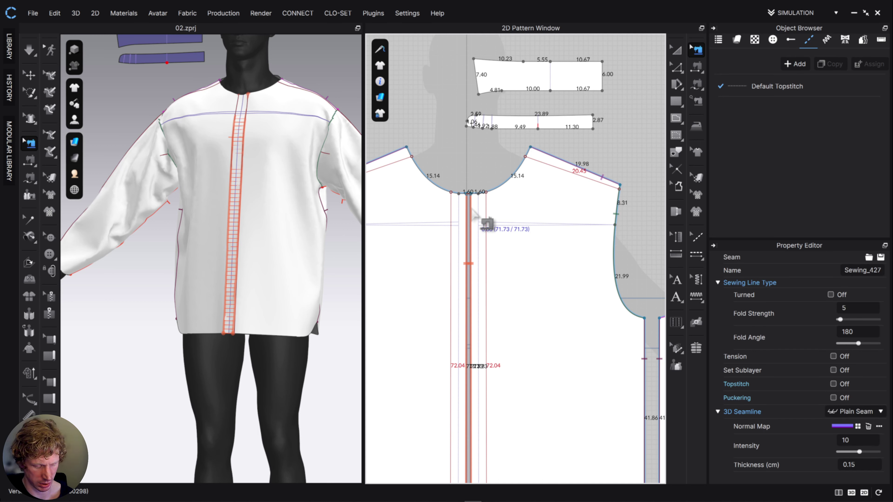
left_click(676, 50)
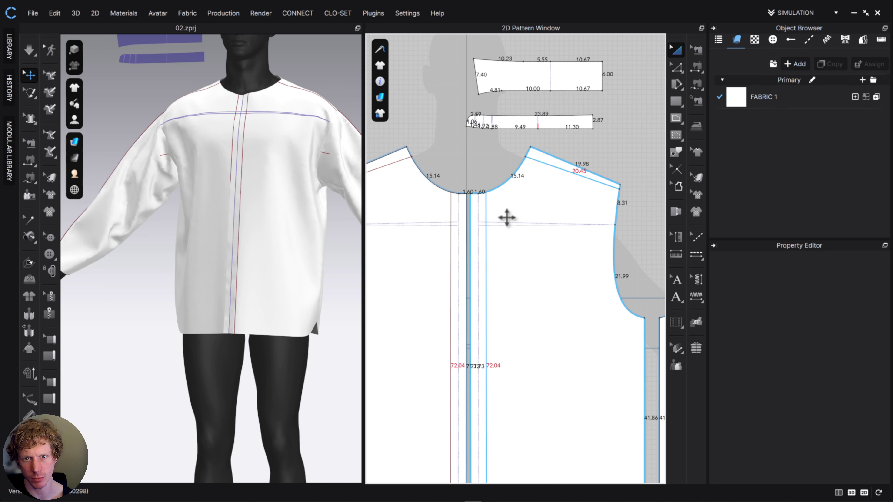
Examine the separated centre fronts, neckline and shoulder on the garment from the front, from above and close up
right_click(536, 234)
right_click_drag(287, 174, 280, 188)
left_click(303, 123)
right_click_drag(301, 129, 294, 152)
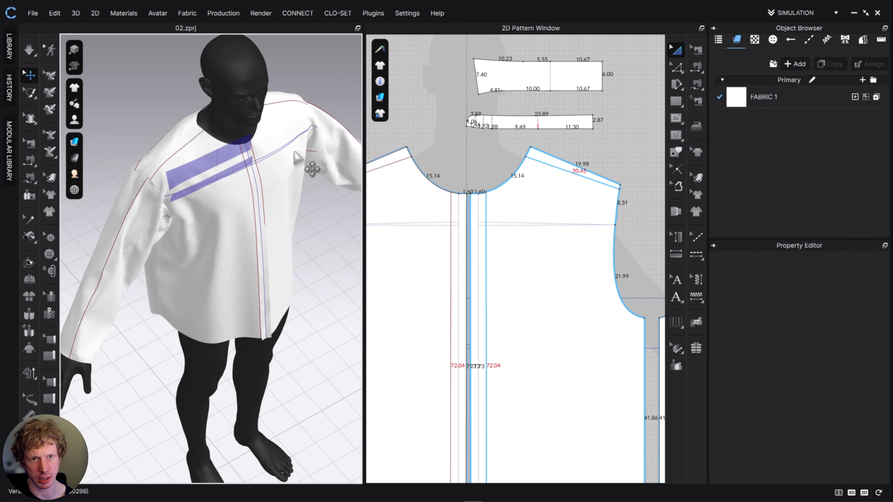
left_click(291, 150)
key("2")
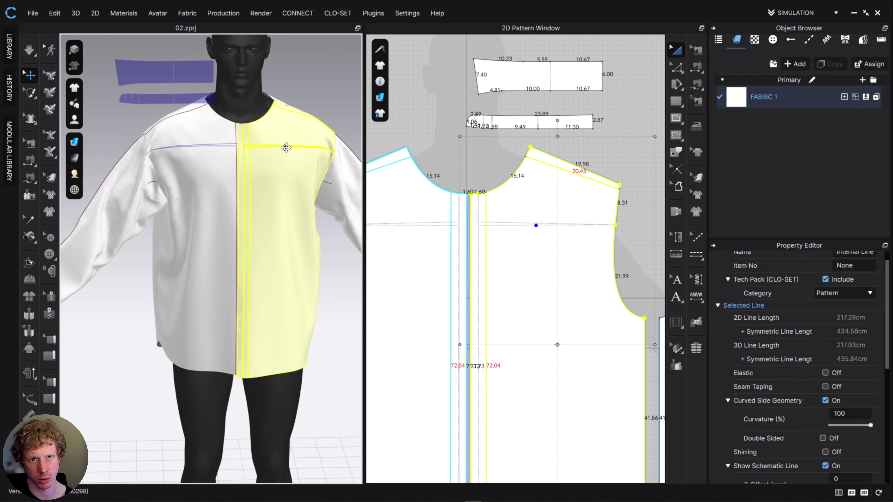
left_click(320, 94)
right_click_drag(278, 150, 278, 167)
scroll(240, 186, "down", 4)
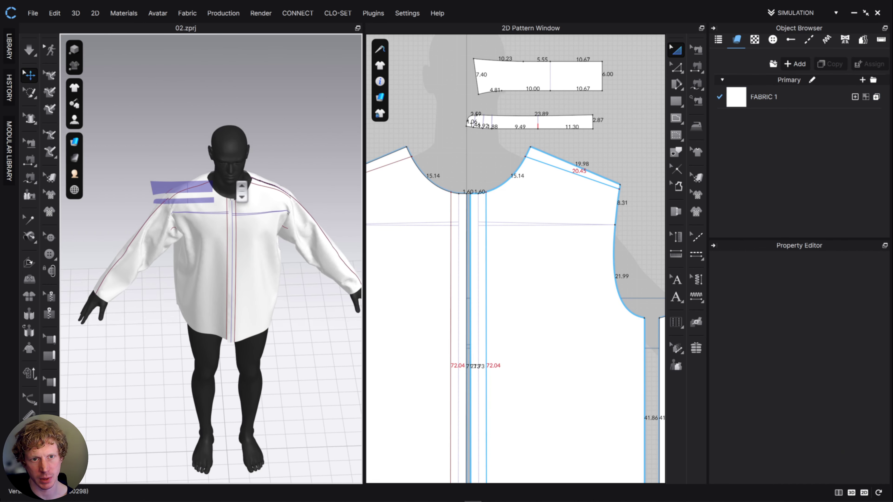
scroll(238, 182, "up", 10)
scroll(241, 186, "down", 5)
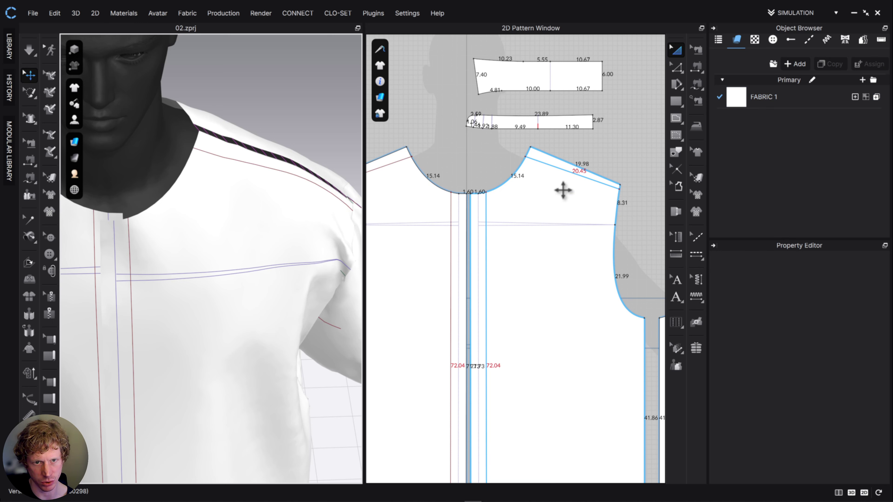
Sew one front panel's extended centre-front edge to the opposite panel's inner placket line and start the simulation
left_click(696, 66)
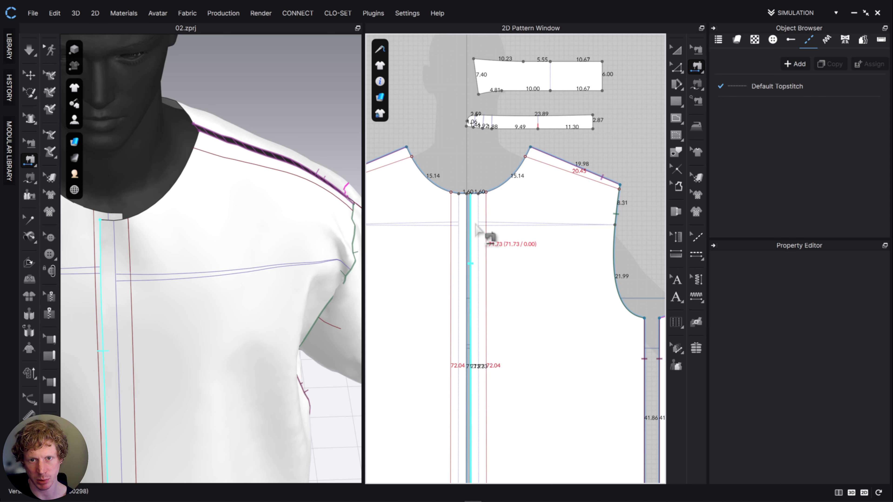
left_click(452, 229)
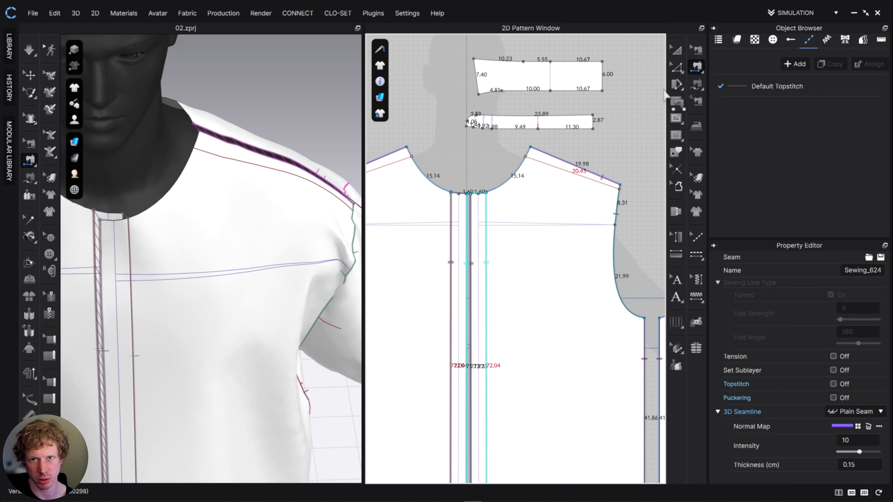
key("q")
key("space")
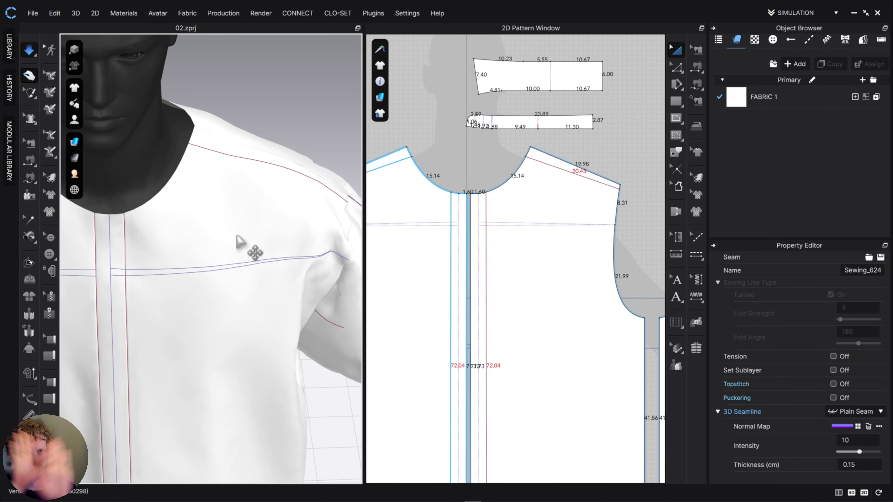
Examine the simulated placket overlap close up, from below and from the front, and stop the simulation
scroll(257, 269, "up", 2)
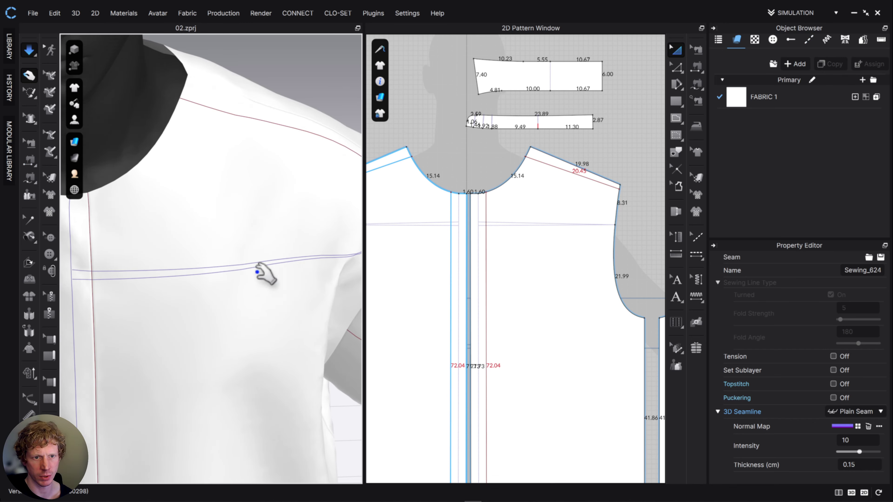
scroll(259, 281, "down", 5)
middle_click_drag(259, 289, 275, 178)
right_click_drag(274, 178, 239, 255)
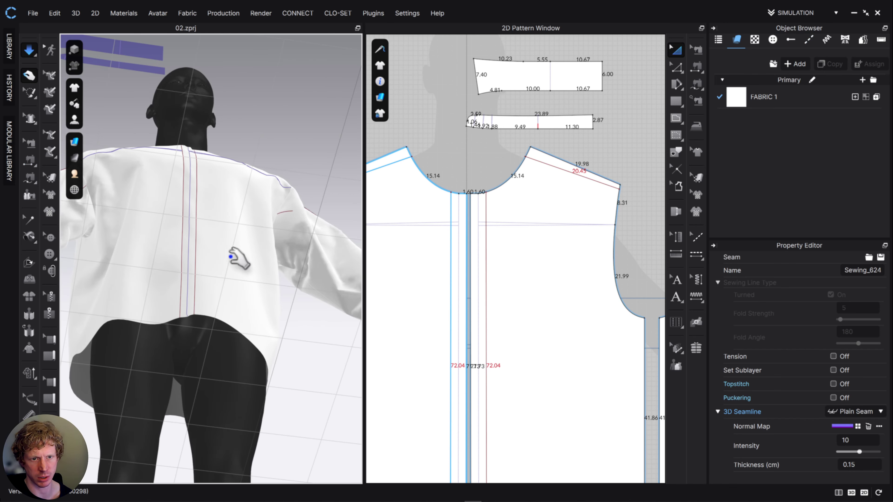
left_click(234, 242)
right_click_drag(202, 169, 181, 228)
middle_click_drag(230, 151, 231, 313)
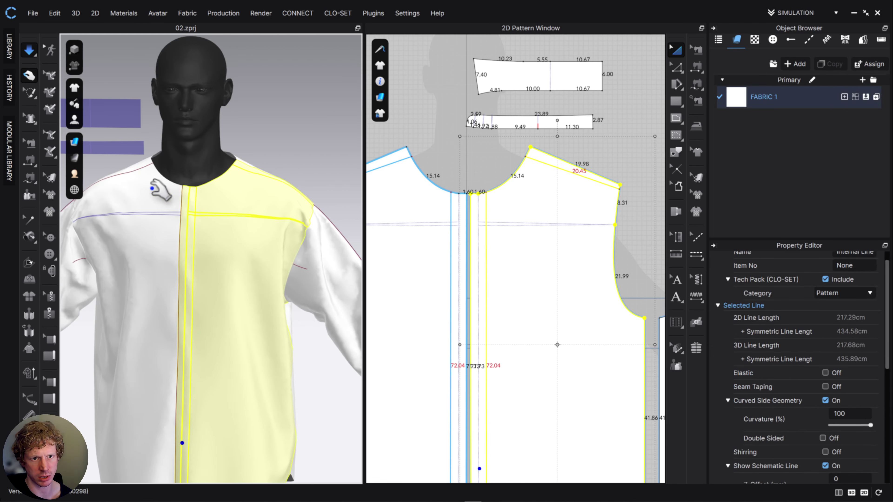
right_click_drag(149, 189, 156, 241)
key("space")
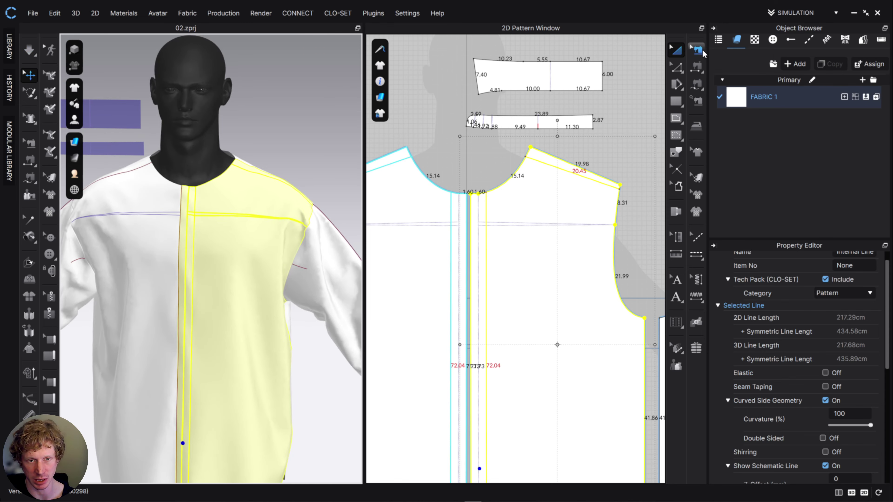
Delete the two intermediate points on the collar stand's lower front edge and bend the merged edge into a slight curve
scroll(474, 225, "down", 3)
scroll(483, 207, "up", 3)
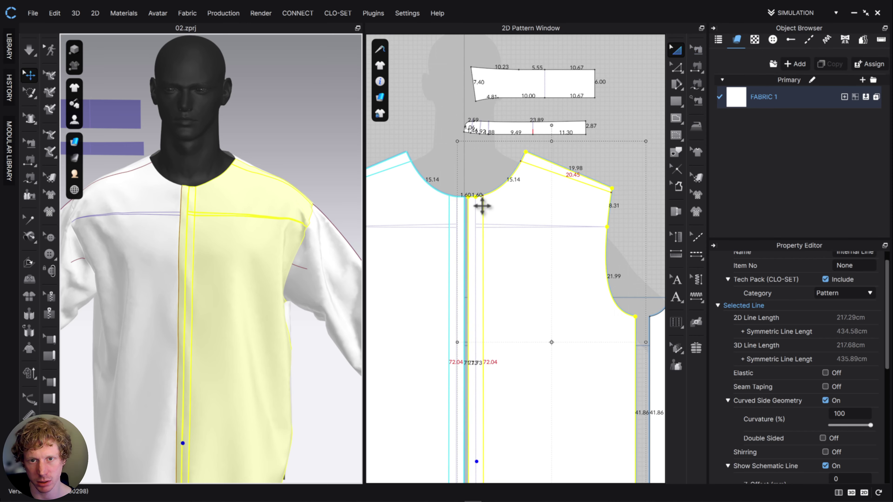
scroll(474, 246, "up", 5)
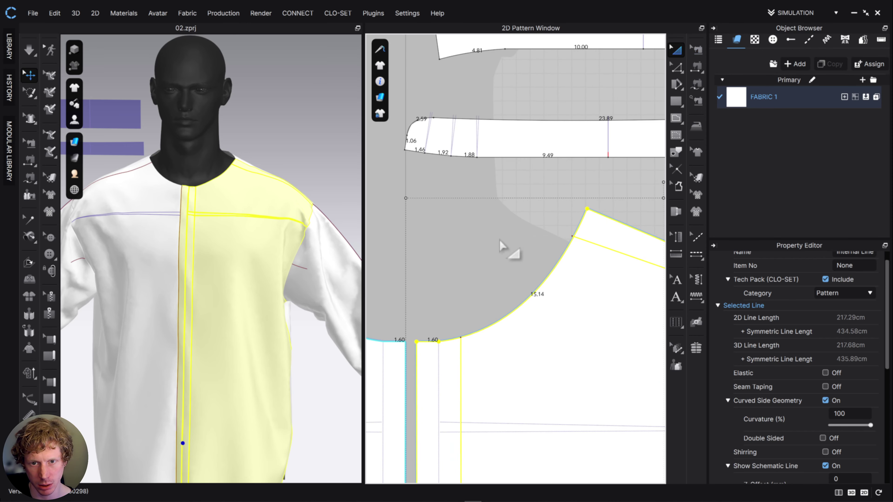
left_click(676, 67)
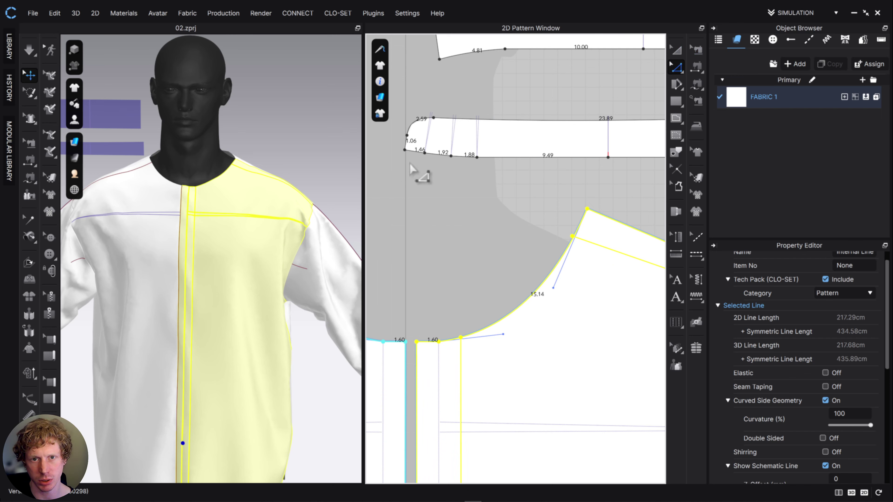
left_click(436, 164)
key("Delete")
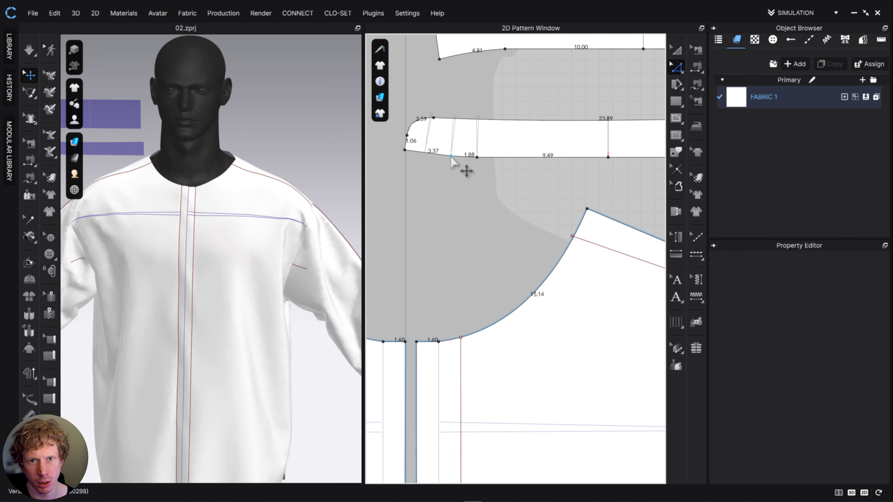
left_click(452, 157)
key("Delete")
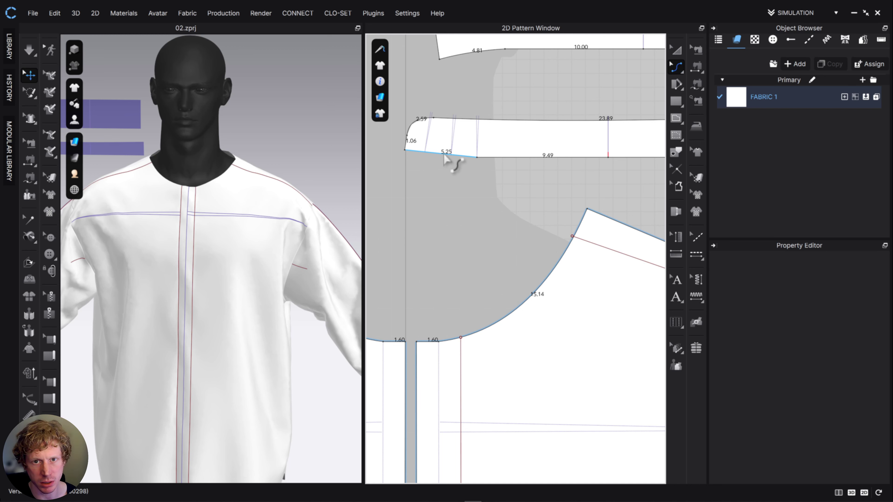
left_click(445, 158)
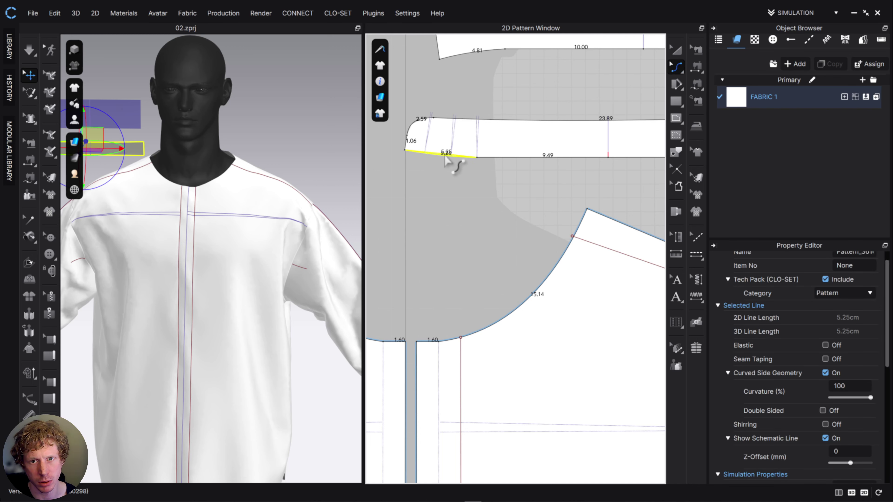
key("a")
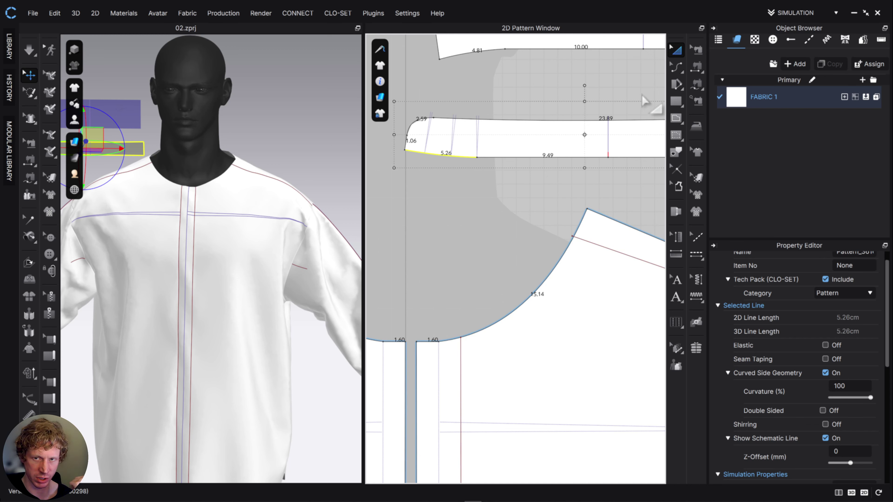
Move the collar stand's rounded front end outward, making the front segment of its lower edge about 6.65 cm long
left_click(672, 70)
left_click(723, 69)
scroll(484, 189, "down", 5)
scroll(471, 212, "up", 7)
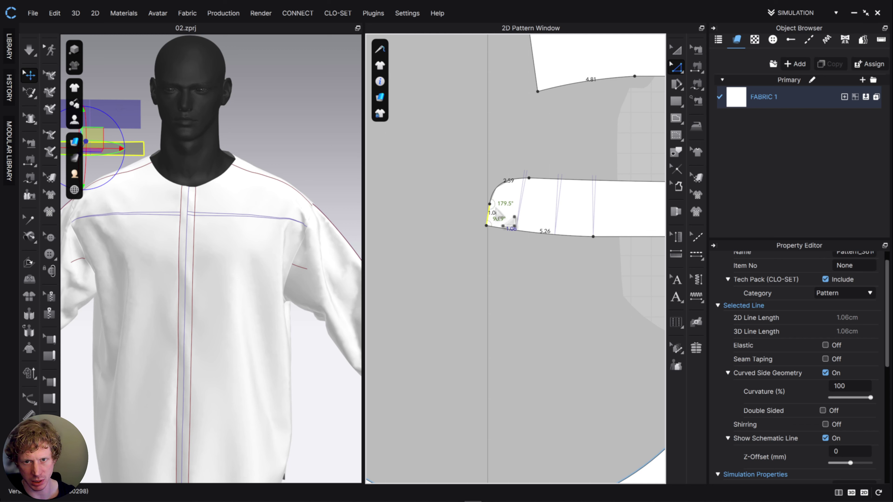
left_click(496, 192, "shift")
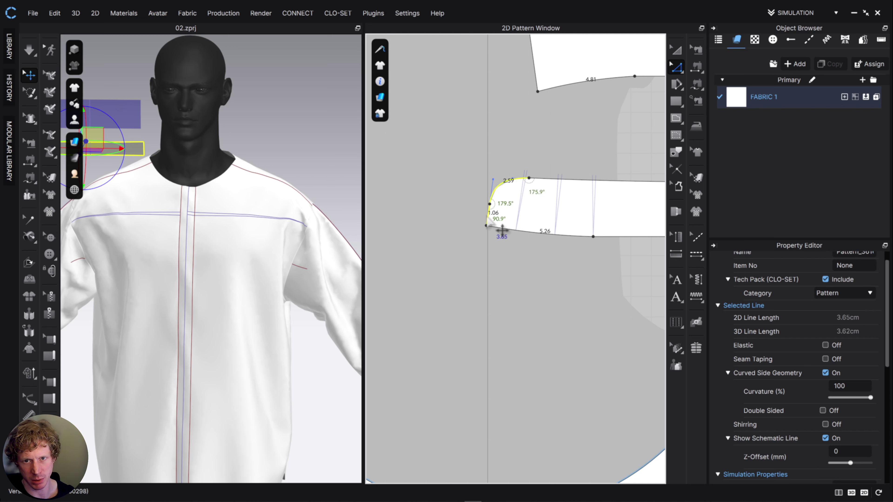
left_click_drag(501, 230, 477, 227)
scroll(506, 250, "down", 8)
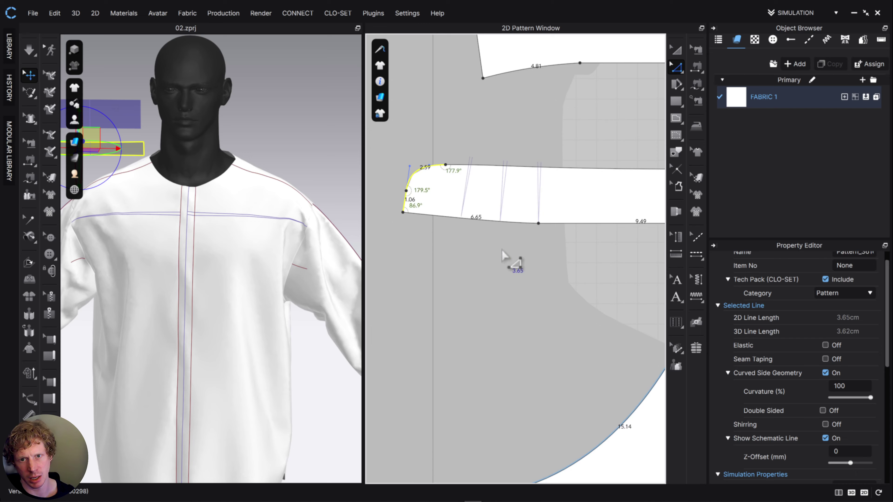
left_click(515, 269)
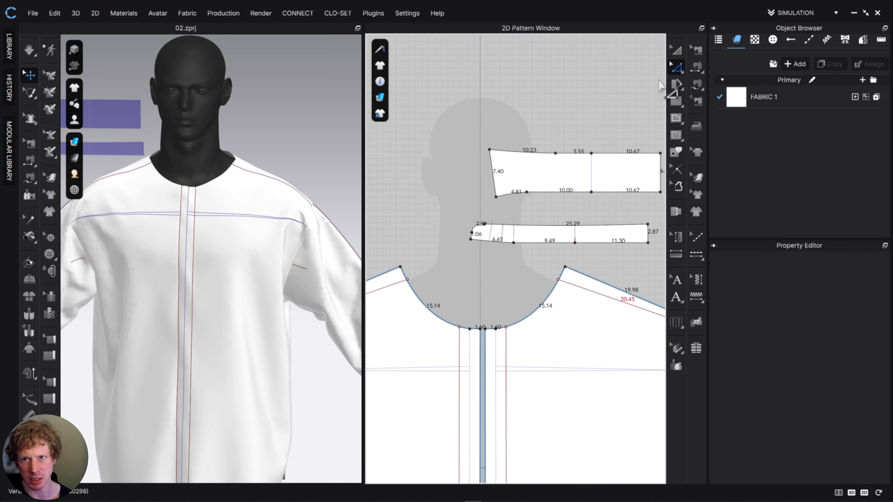
Free-sew the collar stand's lower edge, from shoulder notch to front end, to the front neckline from shoulder point to extended centre-front edge
left_click(696, 85)
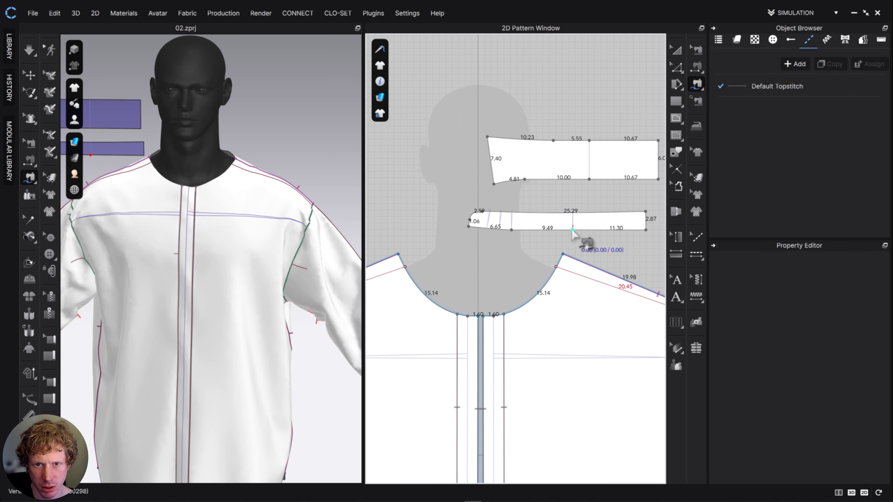
left_click(468, 227)
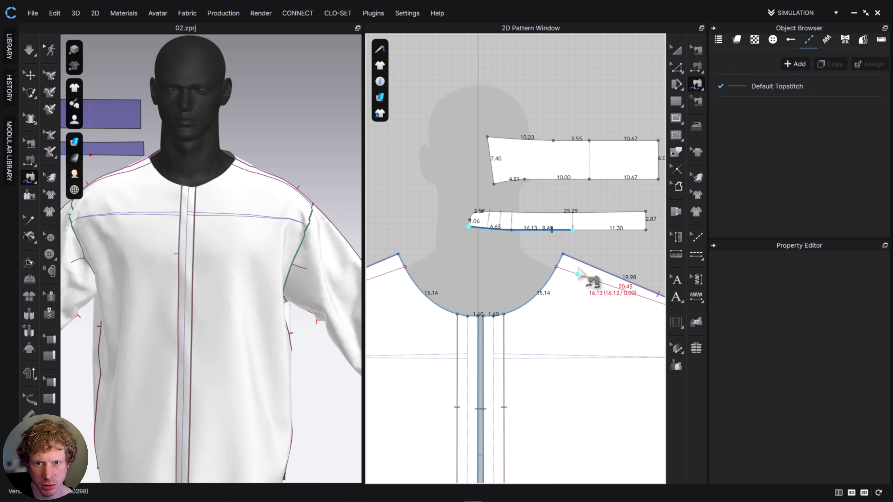
left_click(563, 257)
left_click(485, 316)
scroll(548, 313, "up", 2)
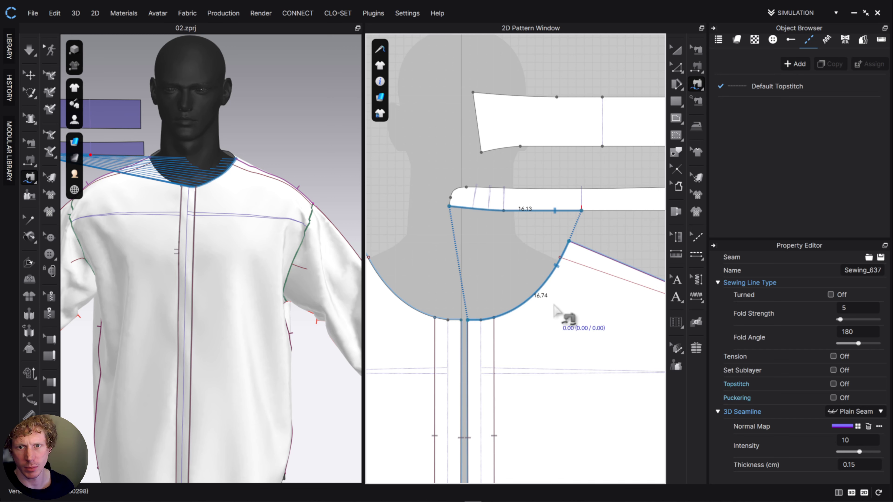
scroll(547, 268, "up", 2)
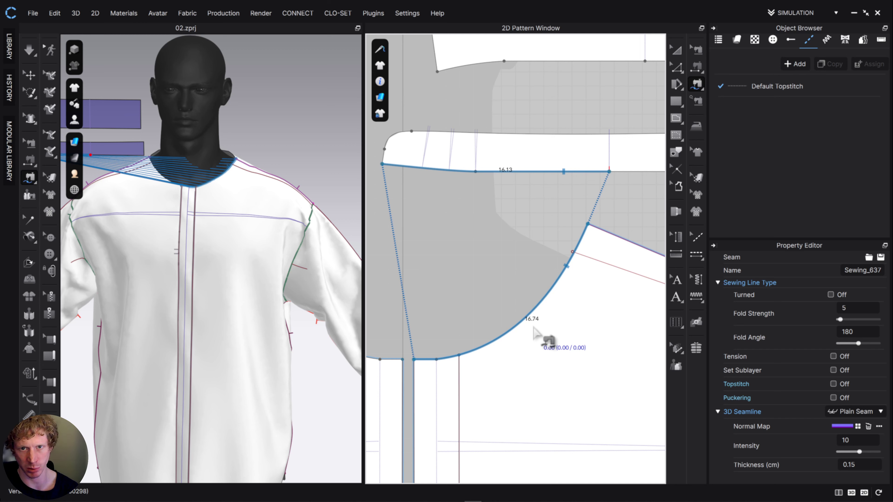
Refine the curve of the collar stand's lower front edge and check the lengths of the neckline seam
key("c")
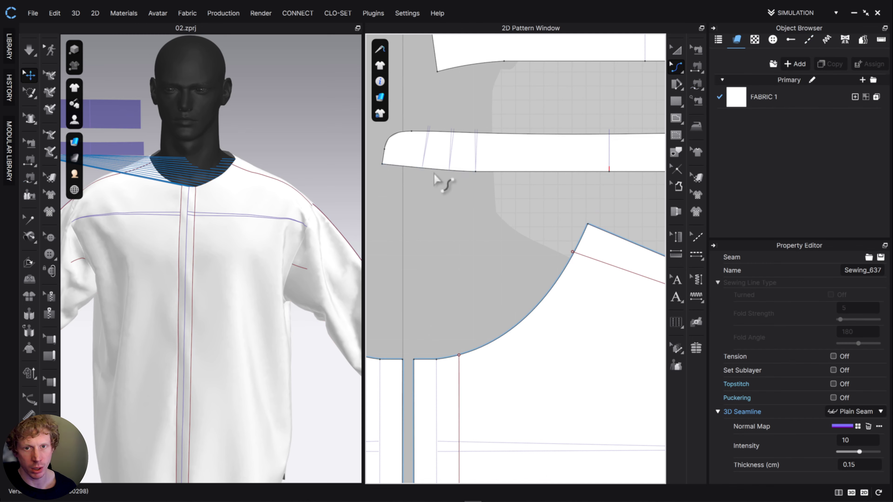
left_click(427, 172)
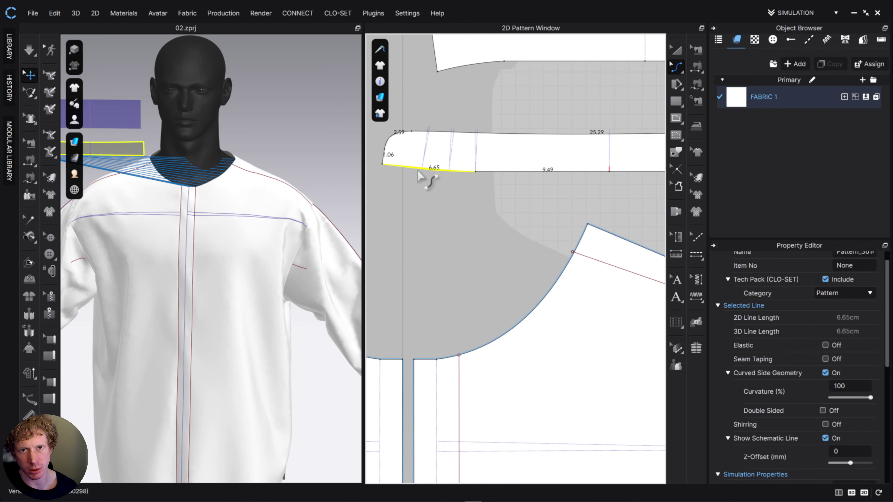
left_click(698, 51)
left_click(552, 306)
Extend the collar stand's front end further outward, making its lower edge about 16.64 cm from shoulder notch to front end
left_click(680, 69)
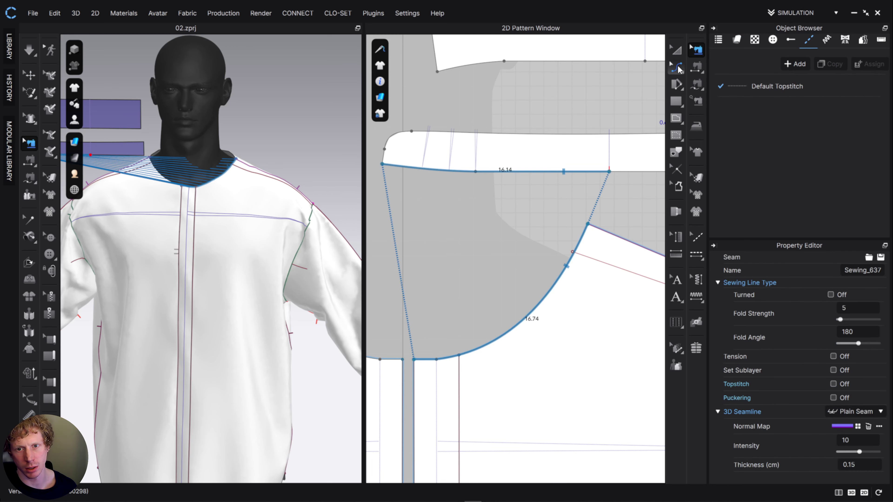
left_click(701, 68)
middle_click_drag(469, 172, 559, 187)
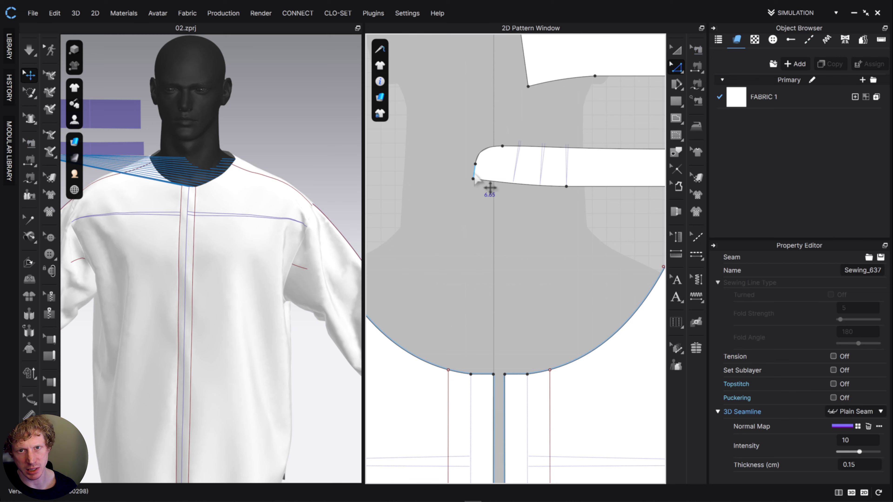
left_click(473, 175)
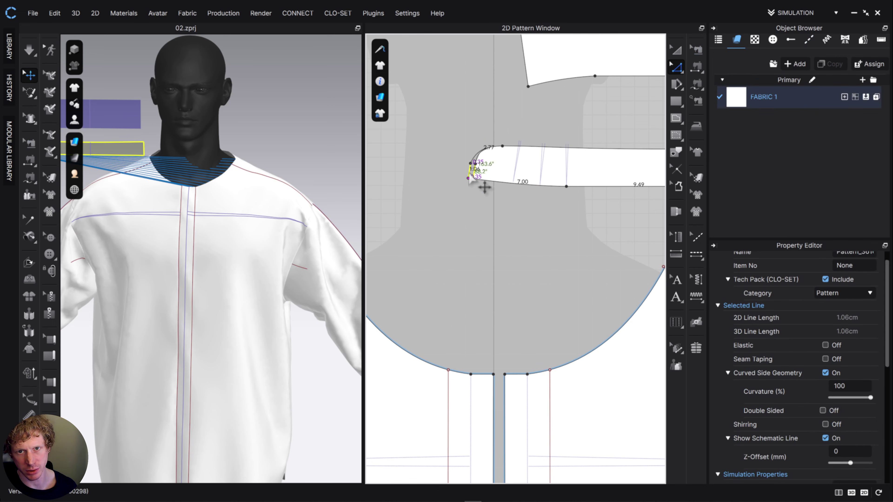
left_click_drag(484, 188, 466, 174)
middle_click_drag(573, 222, 514, 263)
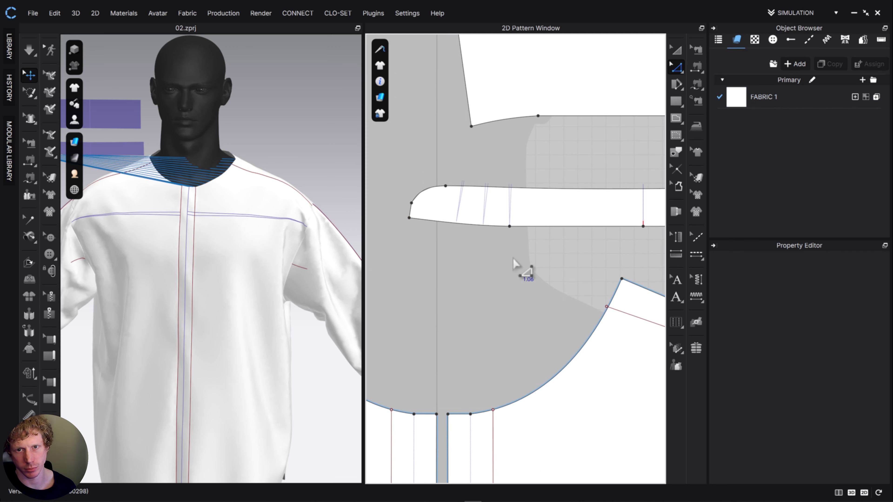
Compare the collar stand and neckline seam lengths, and check the stand's shape against the reference diagram and jacket photo
left_click(703, 54)
left_click(479, 225)
scroll(512, 296, "up", 3)
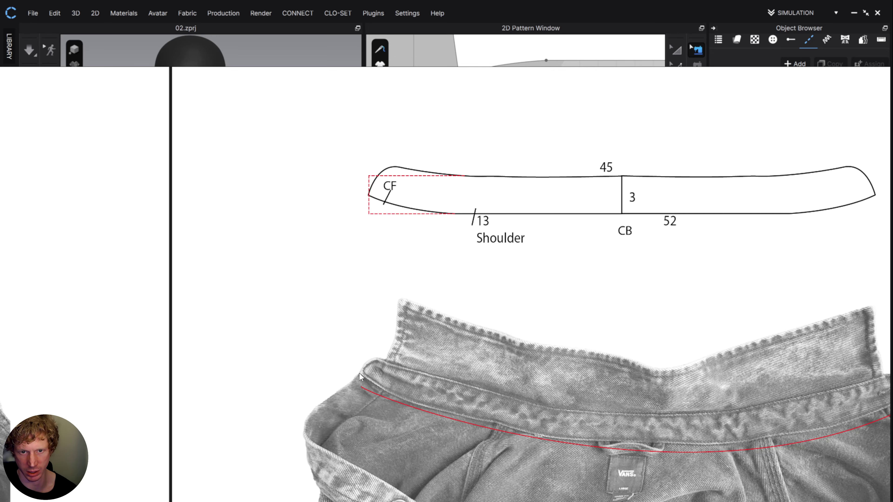
right_click_drag(530, 303, 0, 343)
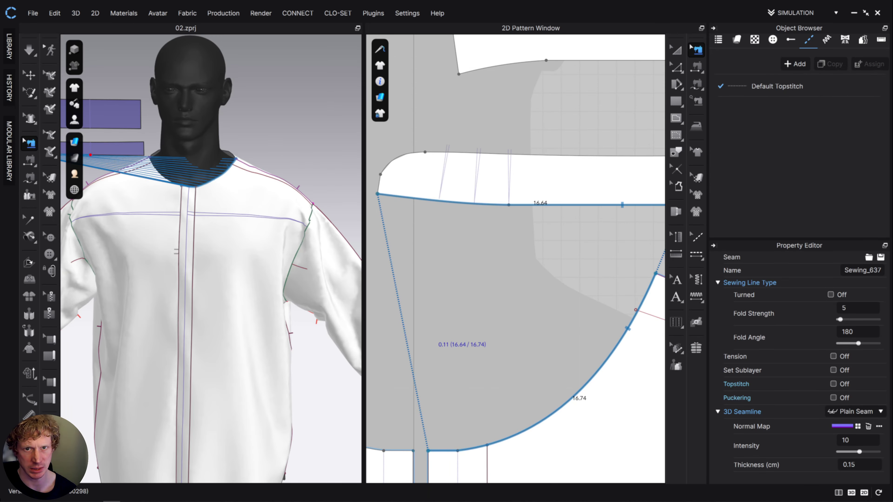
scroll(450, 315, "down", 4)
scroll(454, 320, "down", 3)
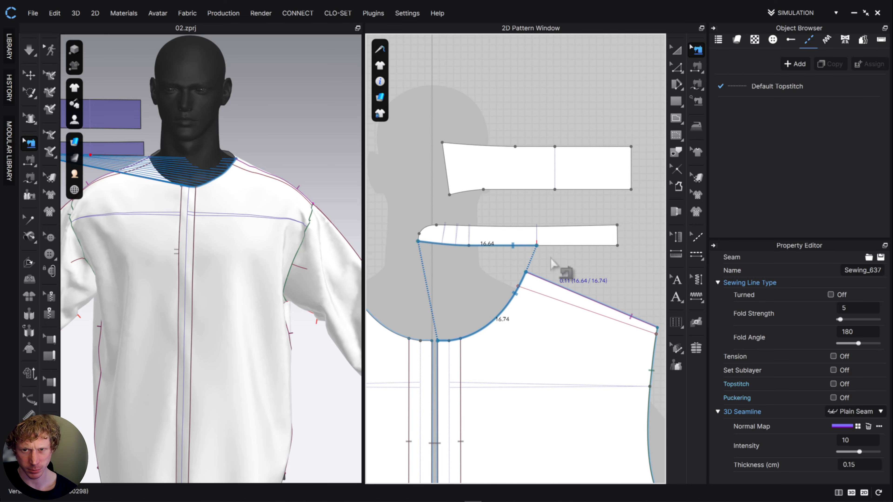
Free-sew the collar stand's lower edge, from shoulder notch to back end, to the back neckline from shoulder point to centre back
left_click(697, 84)
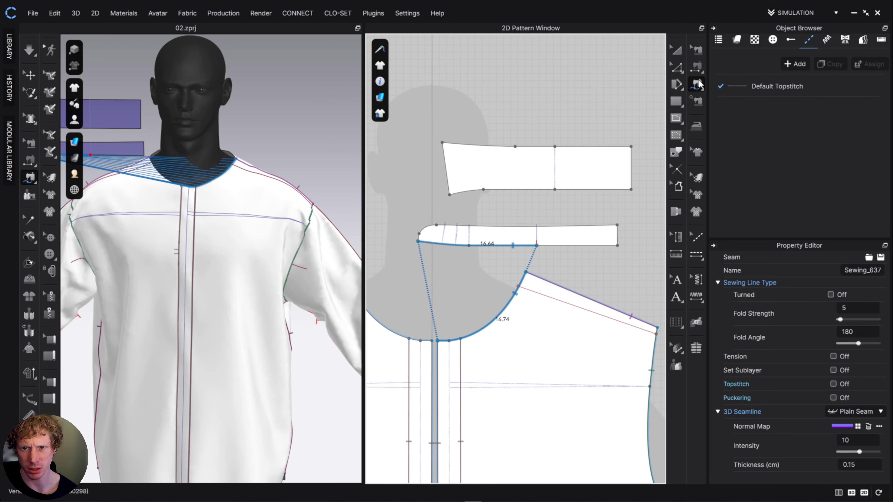
left_click(538, 248)
left_click(618, 250)
middle_click_drag(620, 273, 428, 253)
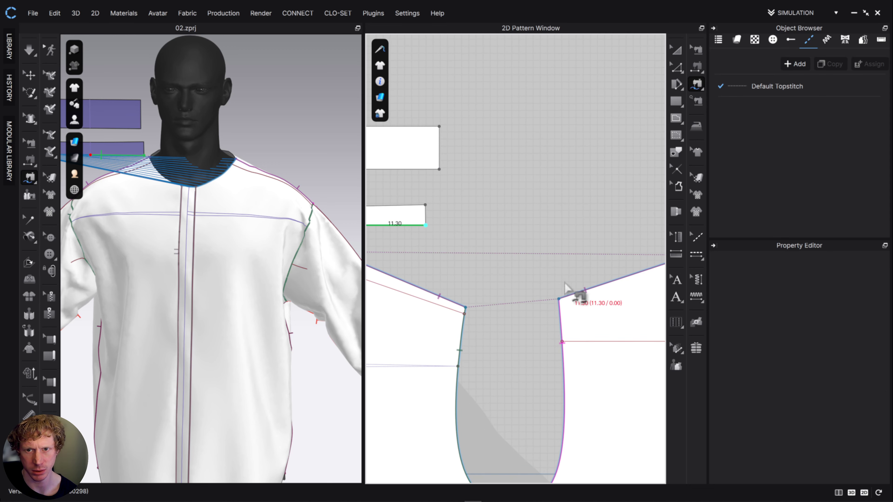
middle_click_drag(564, 283, 377, 287)
left_click(505, 259)
left_click(582, 271)
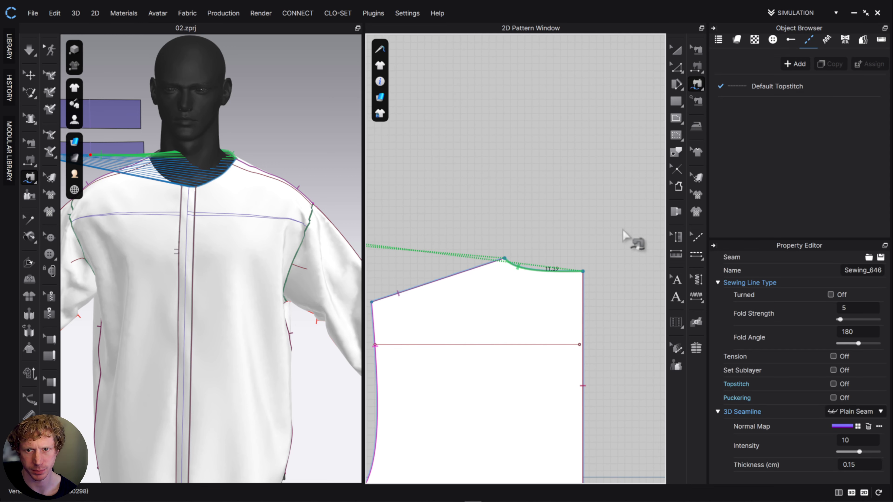
Move the collar stand in front of the avatar's neck in the 3D view and activate the pattern
left_click(672, 50)
middle_click_drag(497, 244, 617, 227)
scroll(478, 222, "up", 4)
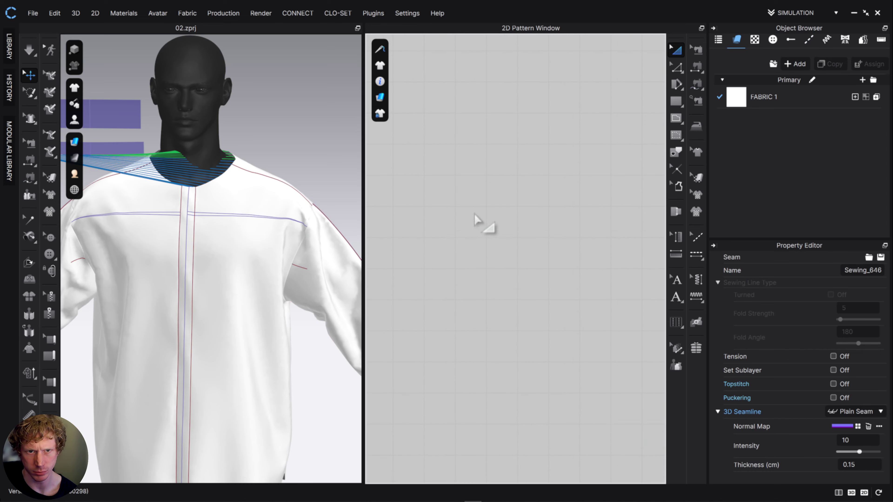
scroll(478, 221, "down", 6)
middle_click_drag(234, 148, 291, 151)
left_click_drag(155, 153, 279, 146)
right_click(280, 147)
left_click(340, 219)
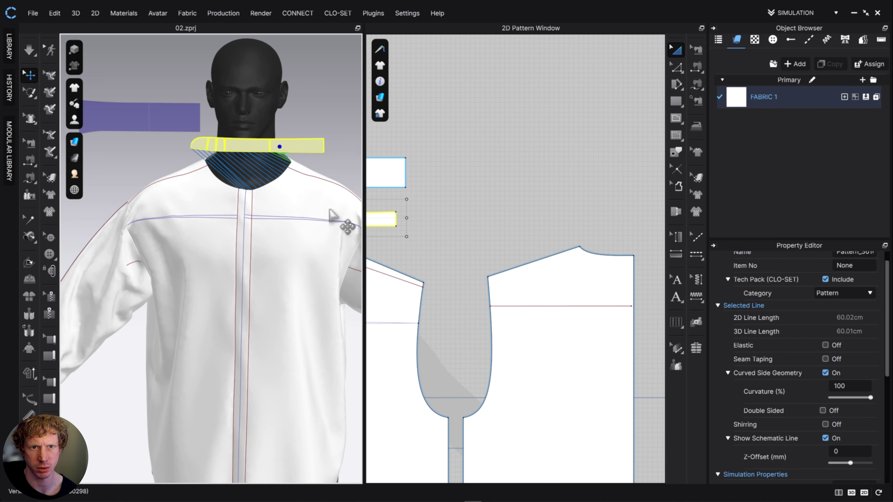
Rotate the collar stand in 3D and move it back over the neckline beside the avatar's neck
right_click_drag(340, 220, 299, 158)
left_click(300, 156)
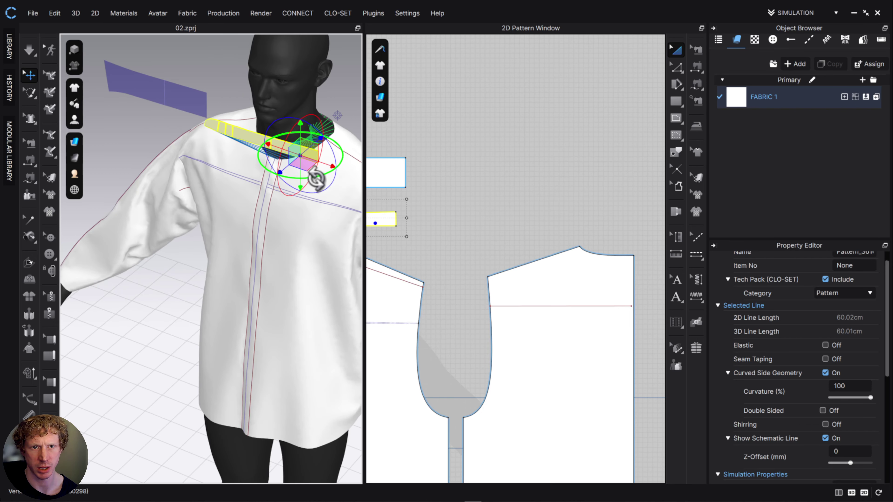
left_click_drag(316, 178, 328, 152)
middle_click_drag(327, 165, 275, 224)
right_click_drag(275, 224, 229, 195)
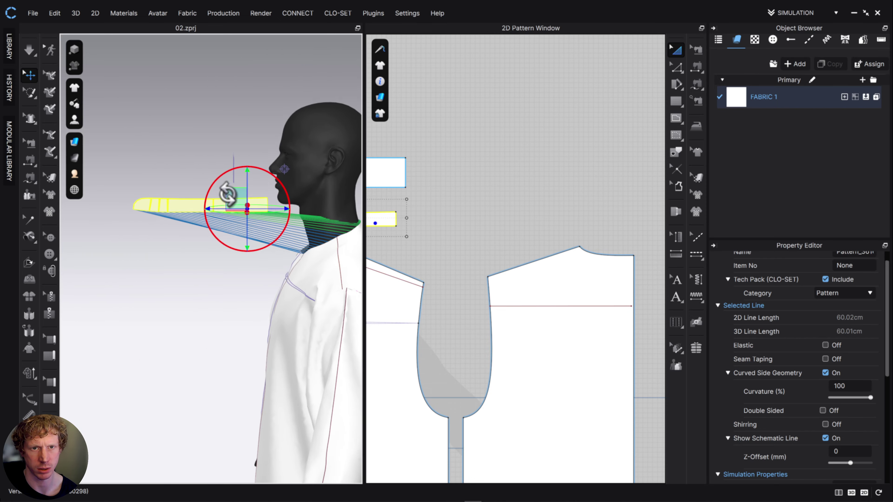
left_click_drag(252, 205, 374, 193)
middle_click_drag(310, 218, 243, 258)
right_click_drag(243, 258, 291, 222)
left_click(325, 166)
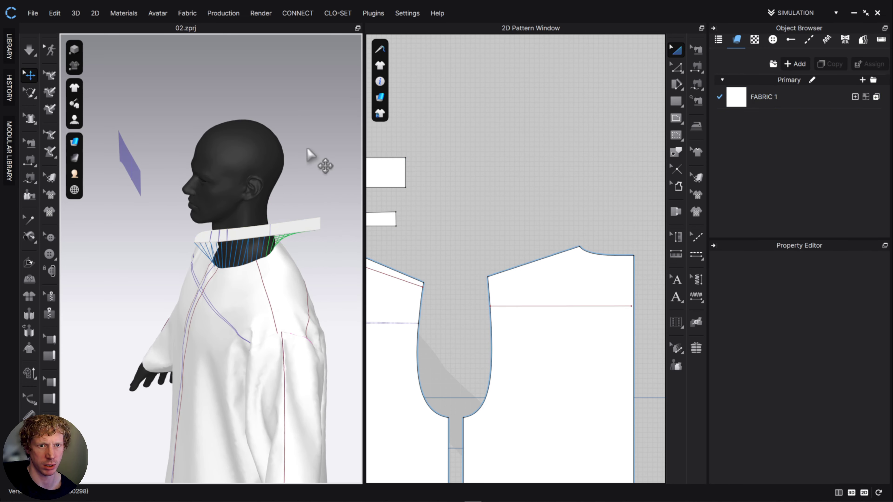
Simulate the garment to pull the collar stand onto the neckline, then stop the simulation
key("space")
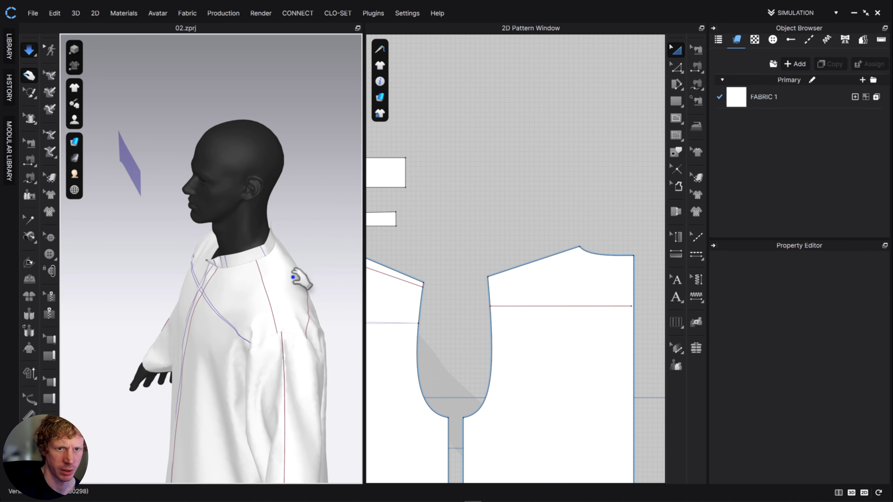
right_click_drag(318, 164, 226, 275)
key("space")
Examine the simulated collar stand from the back, side and front, and compare it with its 2D pattern
scroll(225, 299, "down", 4)
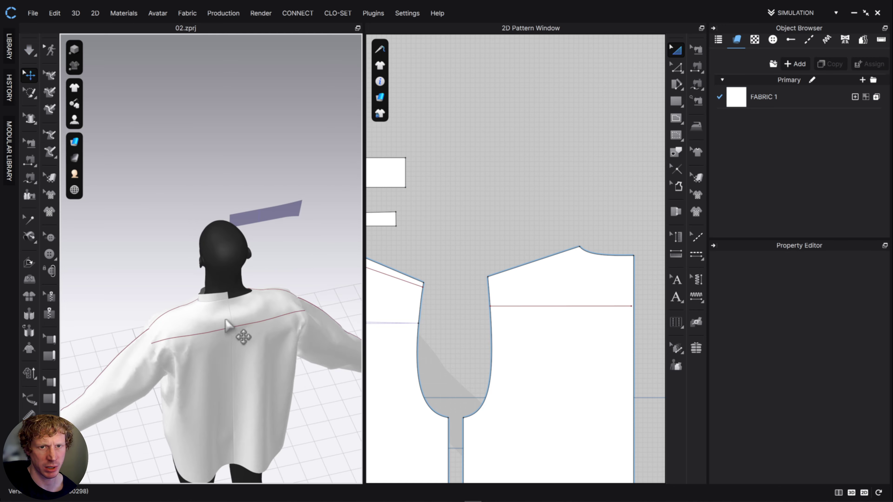
middle_click_drag(531, 248, 583, 255)
scroll(516, 244, "up", 2)
middle_click_drag(516, 245, 671, 234)
right_click_drag(177, 318, 247, 280)
scroll(248, 279, "down", 3)
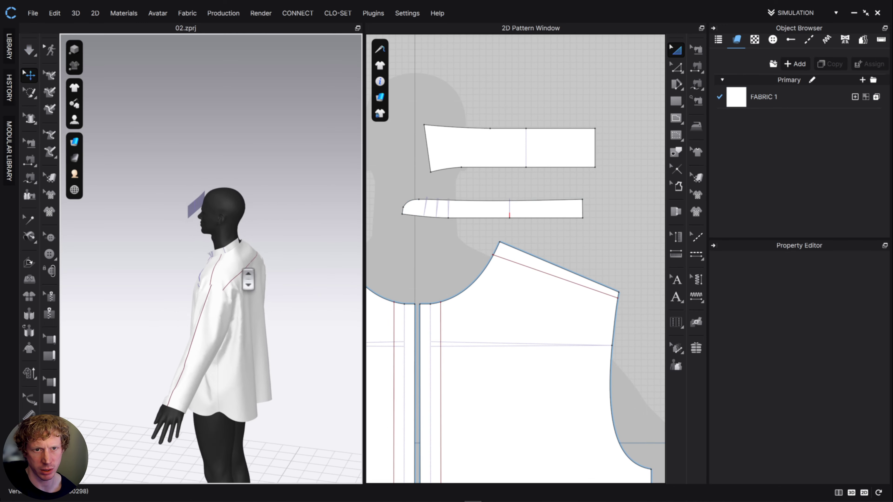
scroll(266, 261, "up", 3)
scroll(265, 261, "up", 5)
middle_click_drag(265, 262, 211, 346)
right_click_drag(211, 346, 158, 333)
scroll(215, 330, "up", 3)
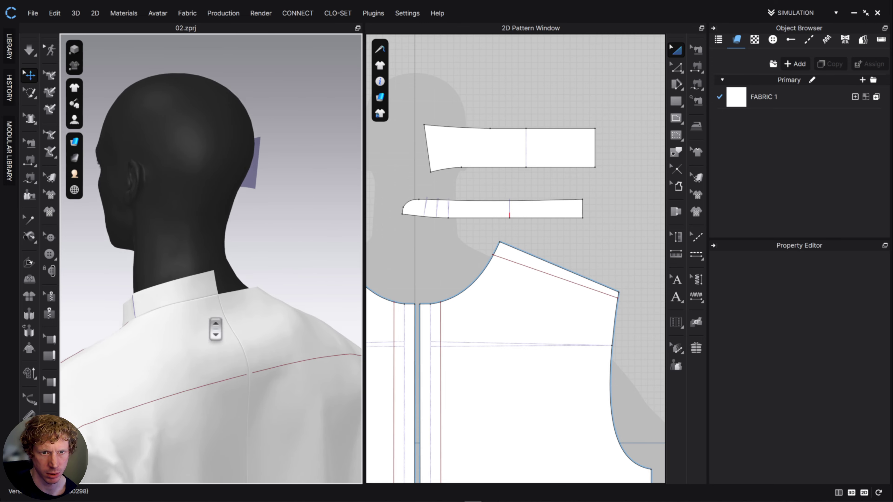
right_click_drag(215, 331, 266, 311)
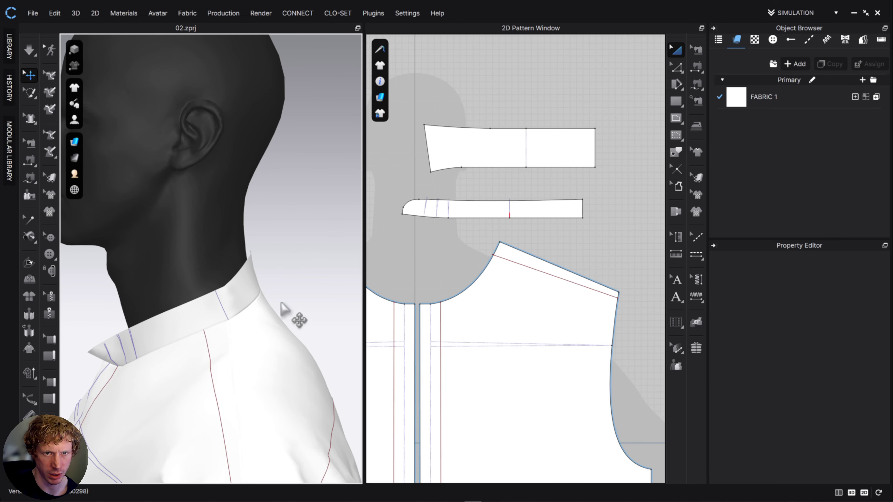
right_click_drag(264, 281, 323, 271)
right_click_drag(250, 346, 283, 358)
Pull the collar stand's folded front end upright during simulation, then stop simulating and check it from the front
left_click(278, 346)
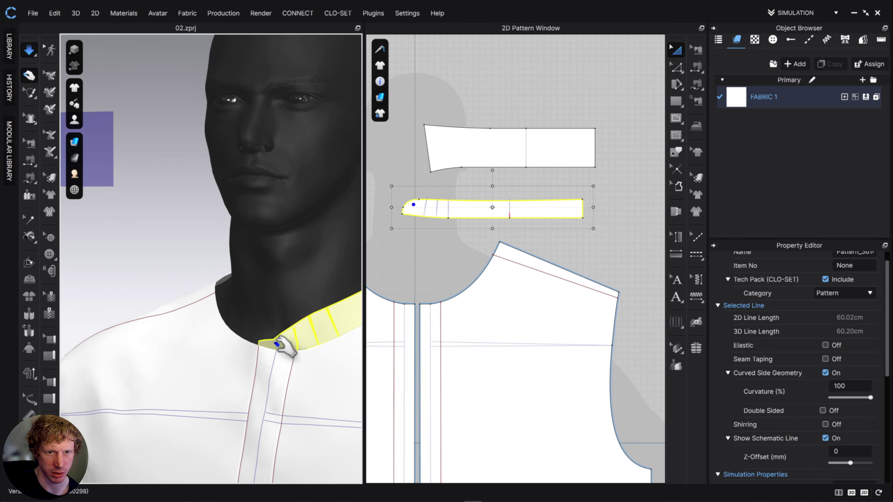
left_click_drag(285, 348, 285, 325)
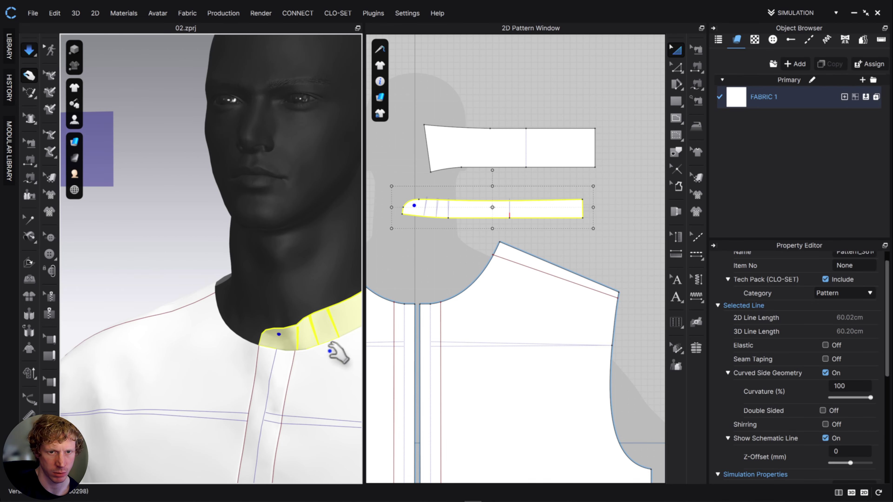
right_click_drag(337, 352, 323, 260)
key("space")
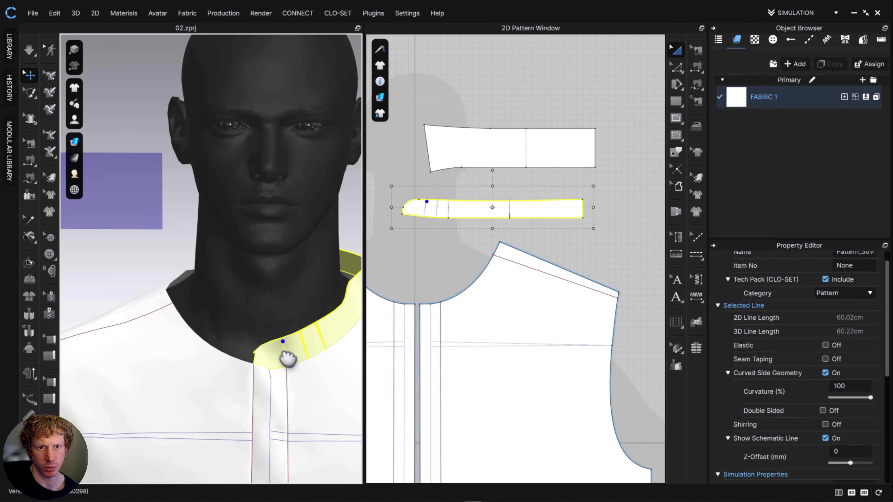
mouse_move(287, 358)
right_mouse_down()
mouse_move(281, 369)
mouse_move(267, 353)
mouse_move(298, 359)
mouse_move(208, 379)
mouse_move(279, 367)
right_mouse_up()
right_click_drag(331, 299, 298, 289)
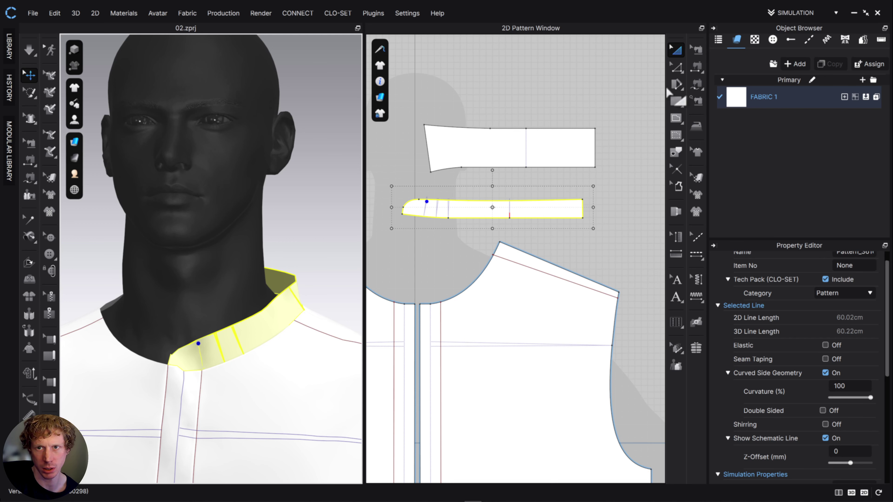
Slash the collar stand across its height just forward of the shoulder notch and rotate its front section slightly upward
left_click(676, 84)
scroll(508, 242, "down", 2)
scroll(508, 235, "up", 6)
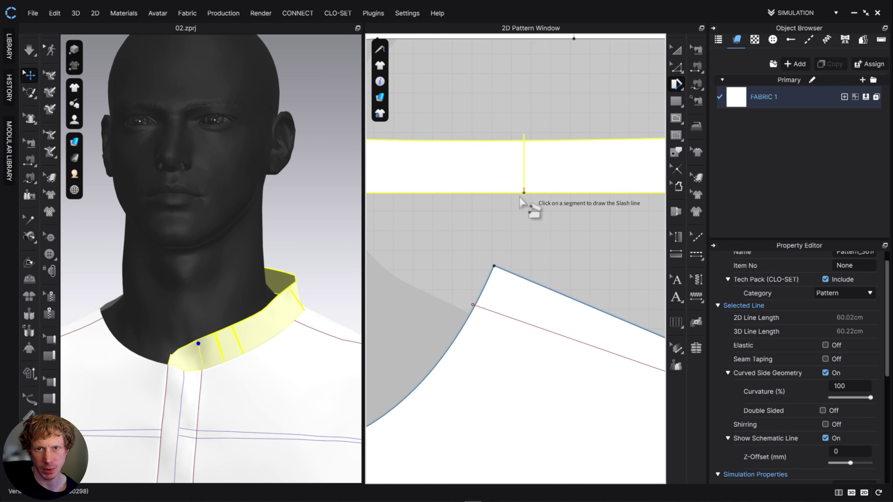
left_click(488, 193)
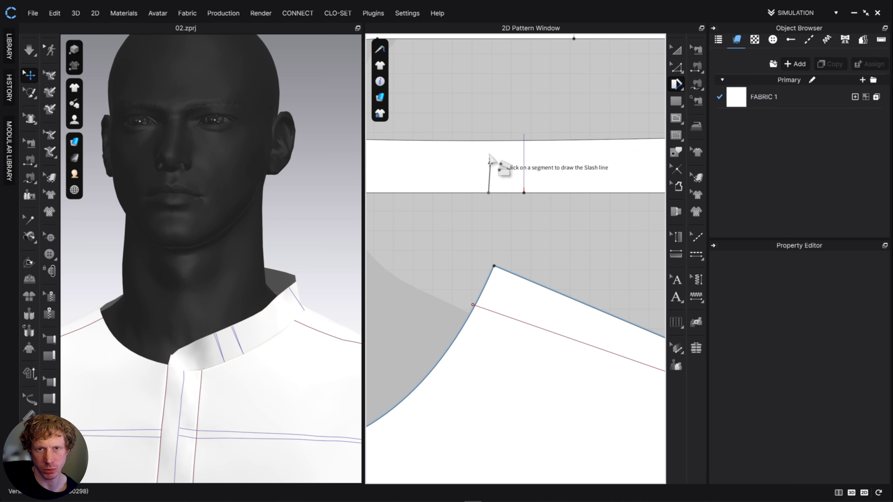
left_click(488, 141)
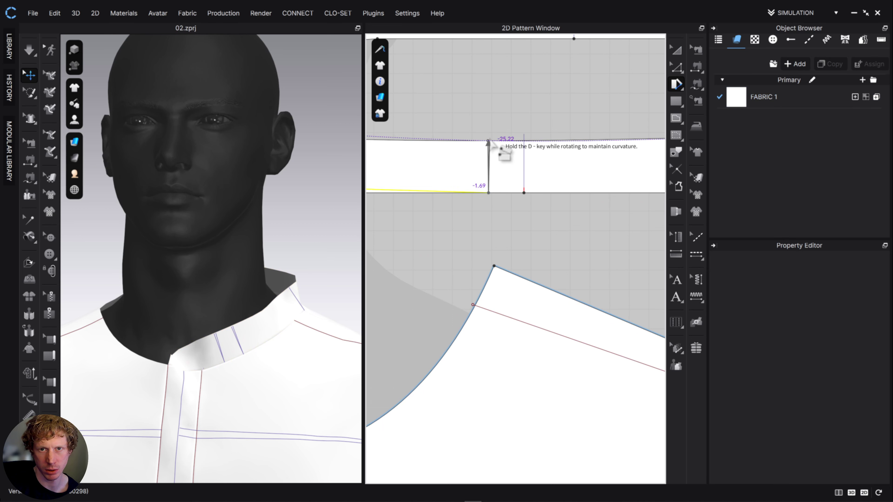
left_click(491, 142)
Slash the collar stand near its rounded front end and rotate the end section slightly upward
middle_click_drag(503, 230, 539, 255)
scroll(539, 255, "down", 1)
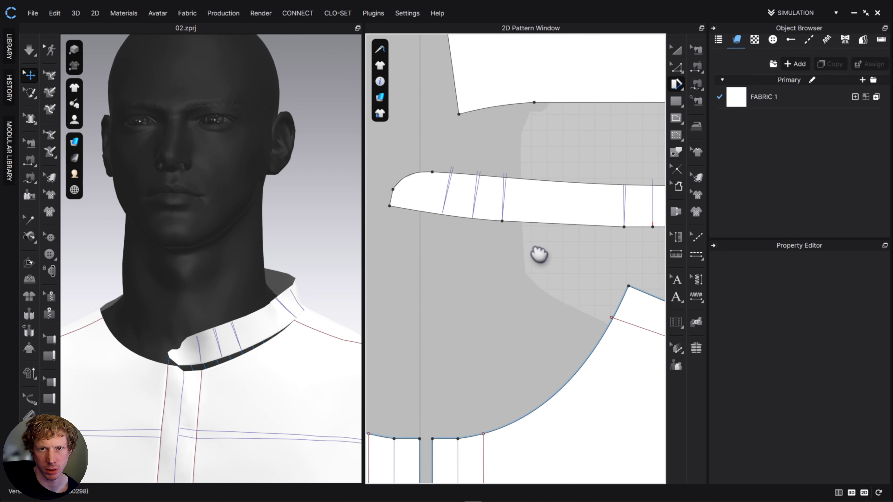
right_click_drag(539, 254, 537, 254)
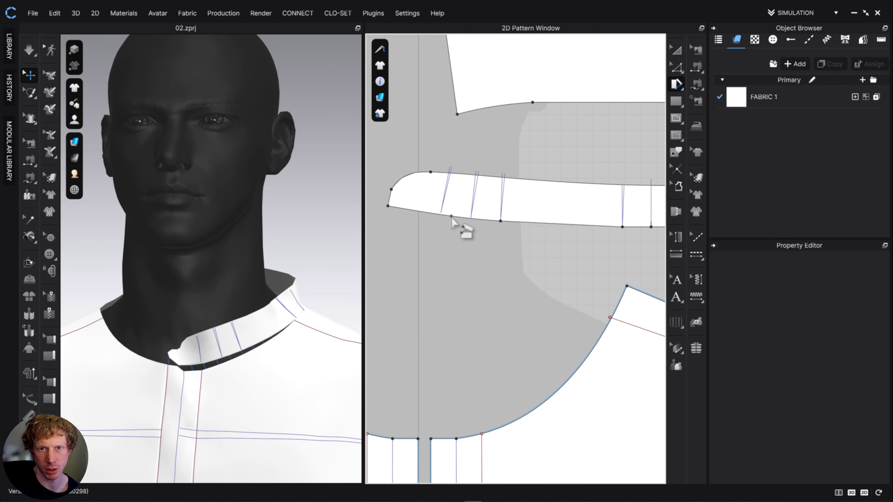
left_click(451, 216)
left_click(446, 174)
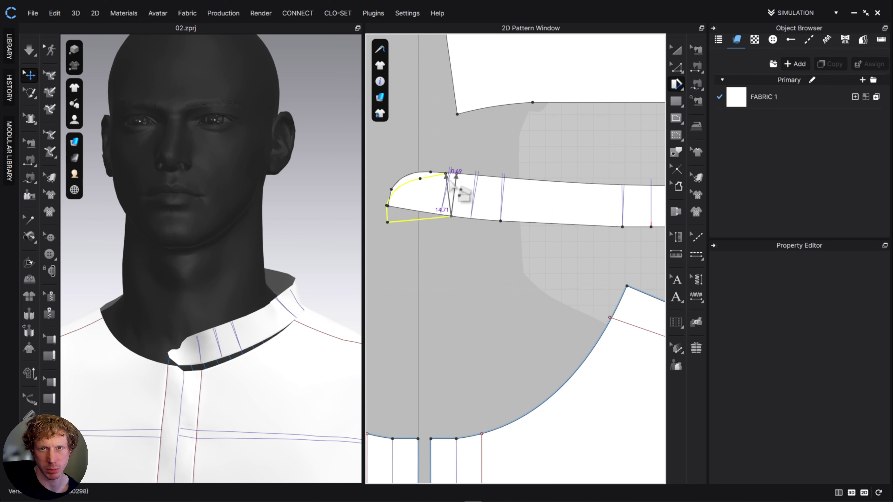
left_click(464, 175)
scroll(564, 275, "down", 3)
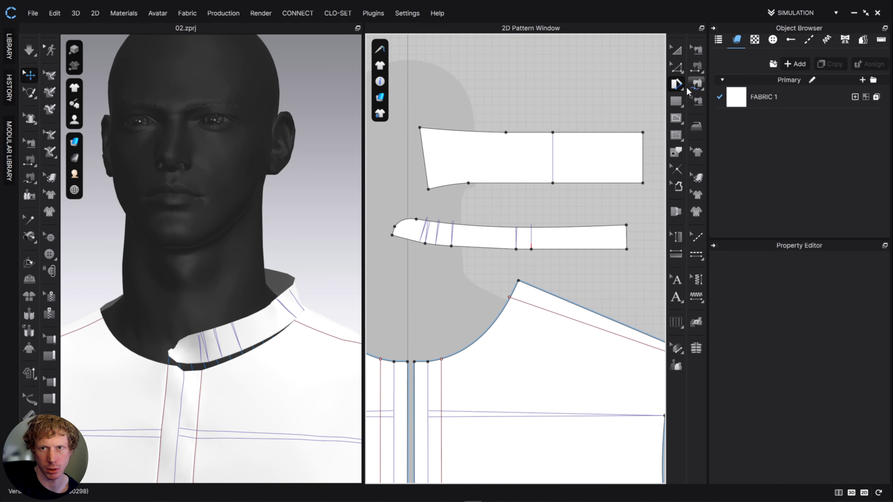
Smooth the curvature of the collar stand's upper edge after the two slashes
left_click(676, 67)
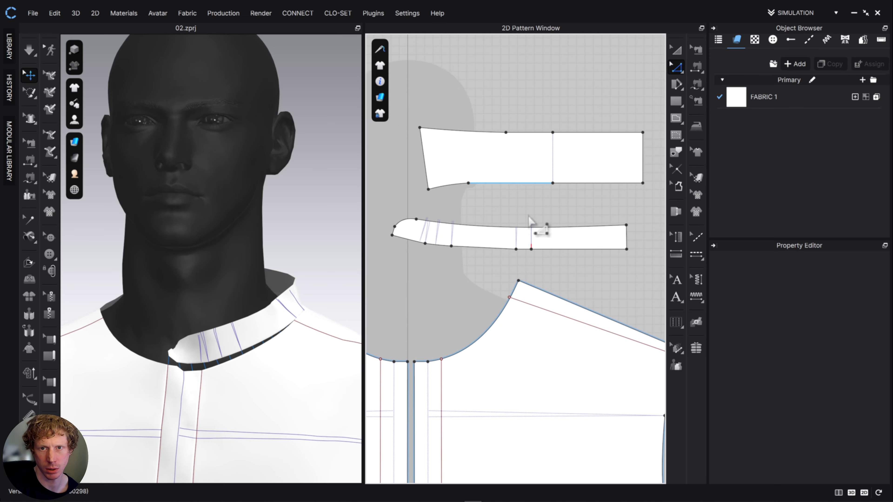
left_click(510, 228)
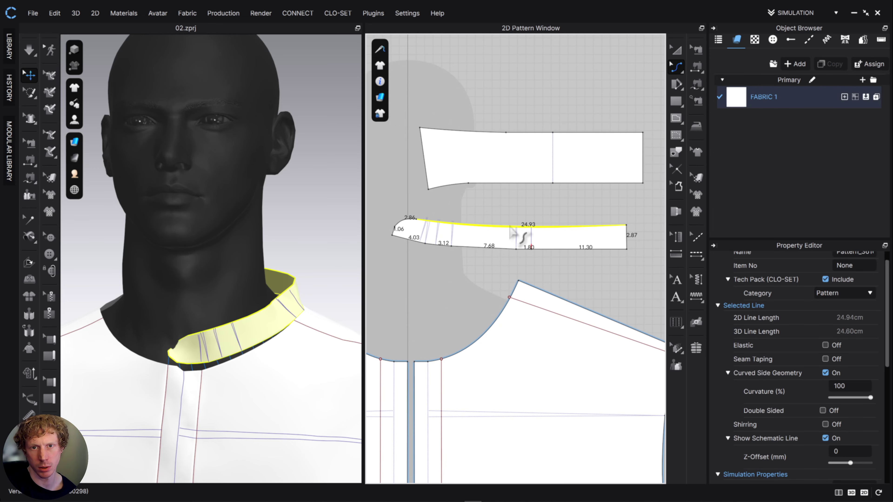
left_click(679, 53)
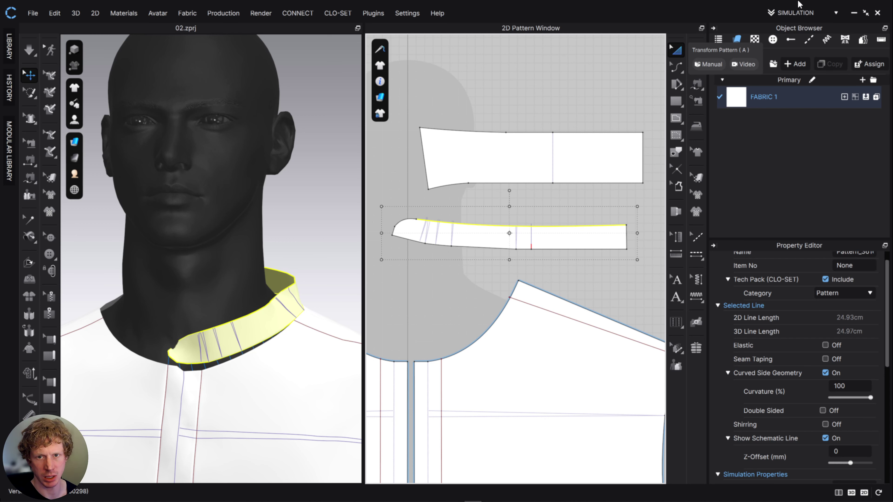
Slash the collar stand midway between the shoulder notch and front markings, and rotate its front section further upward
left_click(677, 83)
scroll(458, 259, "down", 1)
scroll(472, 253, "up", 1)
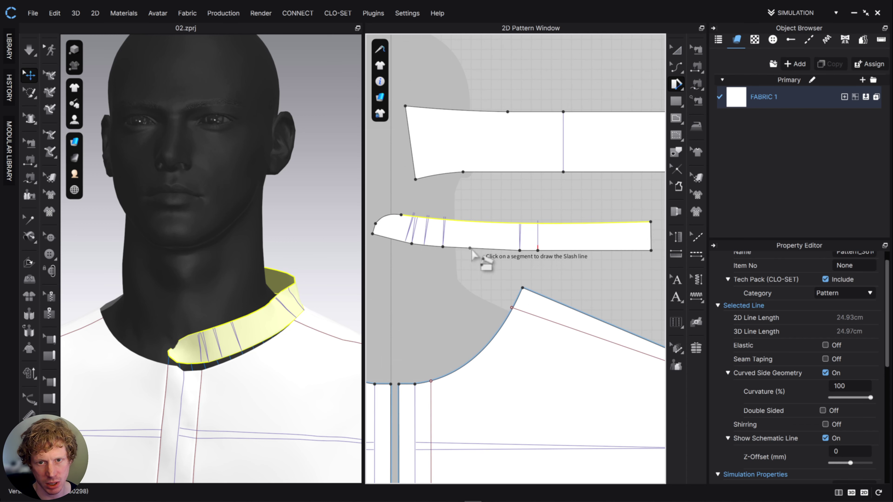
left_click(473, 252)
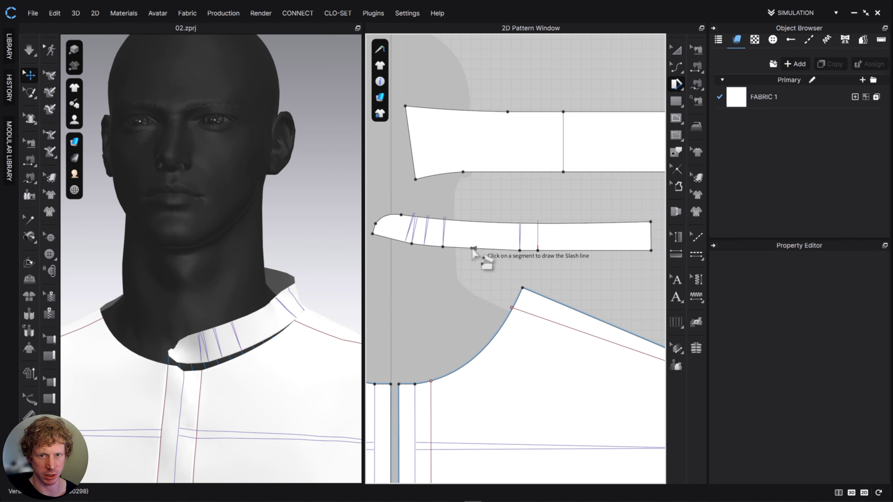
left_click(477, 248)
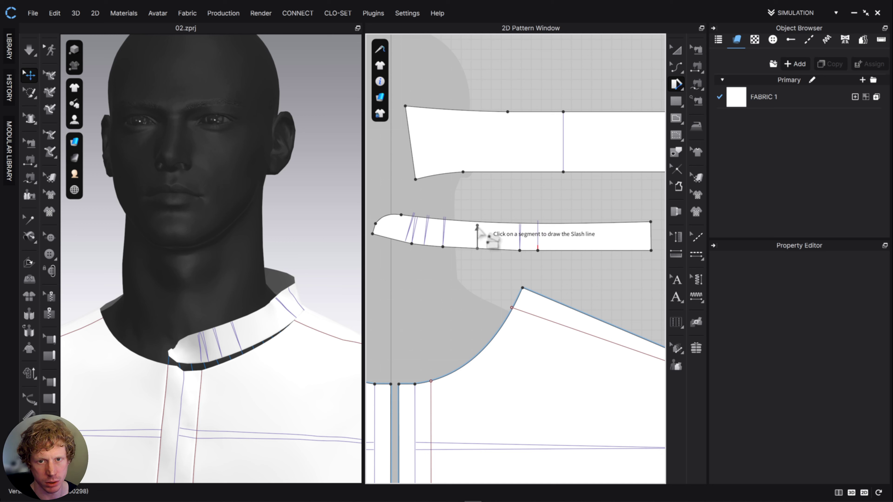
left_click(478, 222)
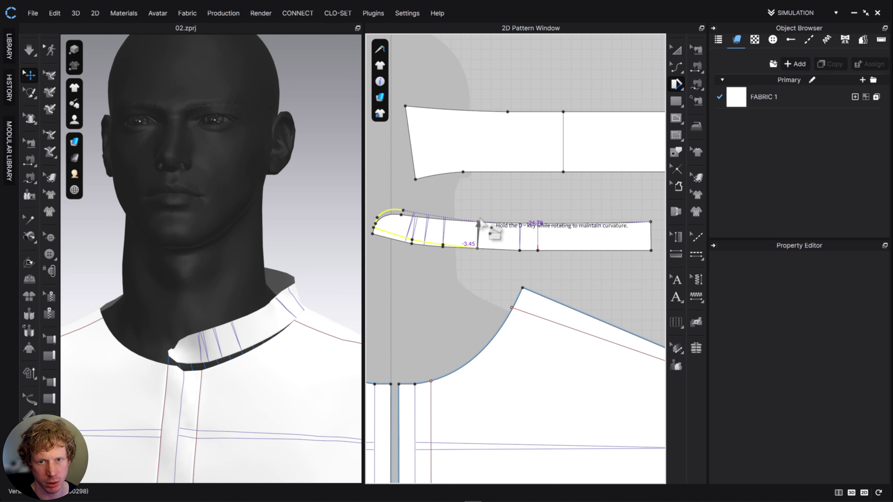
left_click(484, 225)
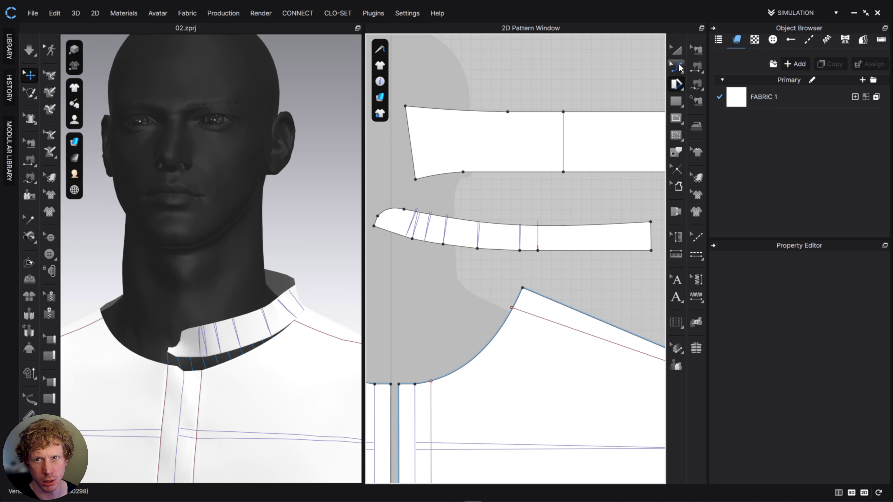
Reshape the collar stand's upper edge into a smooth curve across the new middle slash
left_click(678, 65)
left_click(534, 224)
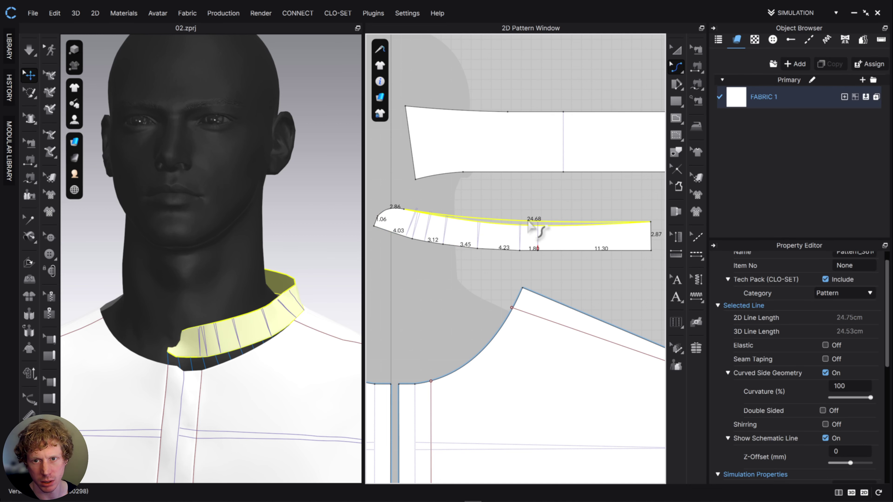
left_click_drag(500, 222, 478, 223)
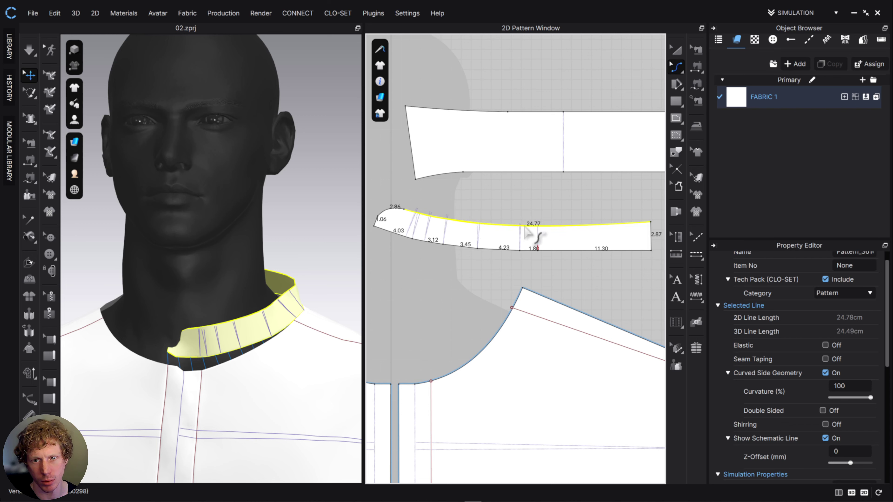
Shift the point behind the rounded front end of the collar stand's upper edge slightly along the edge, by about 0.17 cm
left_click(683, 62)
left_click(697, 70)
left_click(404, 210)
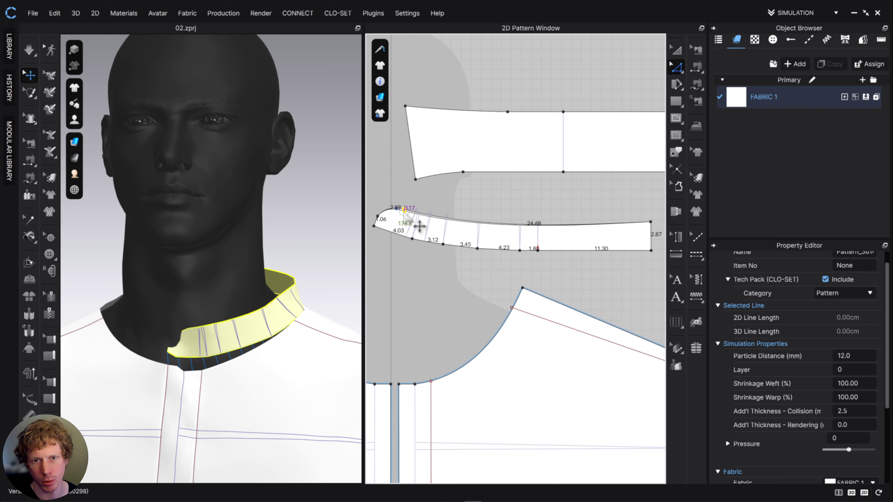
left_click_drag(405, 211, 423, 225)
left_click(527, 206)
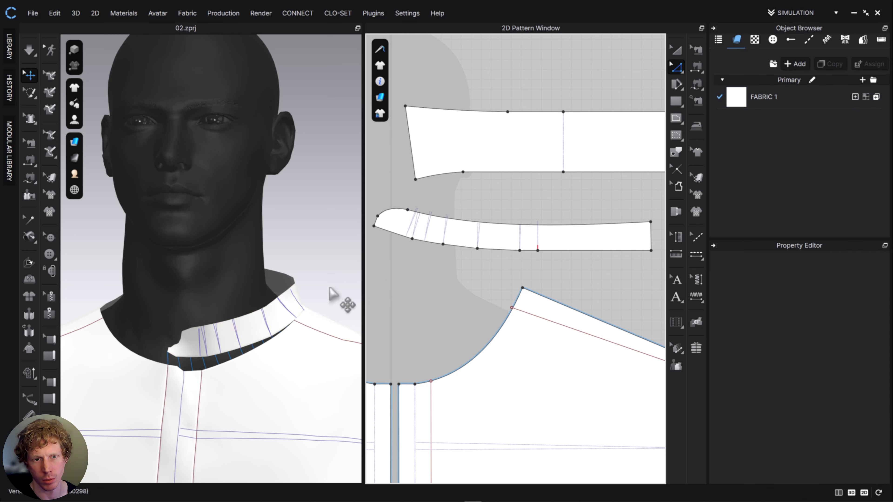
Simulate the reshaped collar stand around the neck and strengthen its pattern piece
key("space")
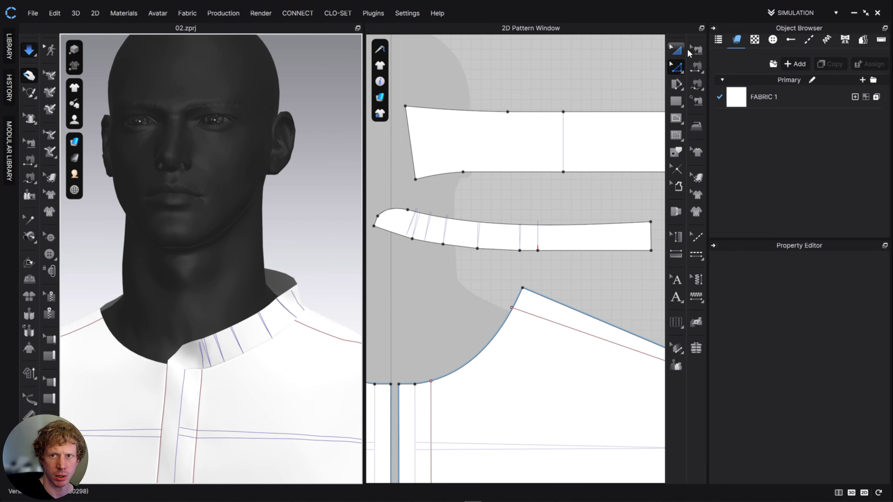
left_click(681, 51)
right_click_drag(234, 303, 249, 345)
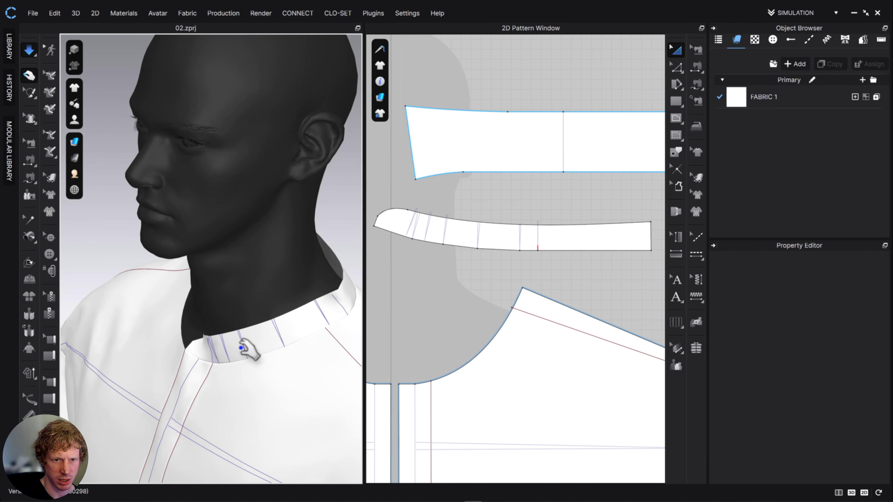
right_click(241, 348)
left_click(323, 107)
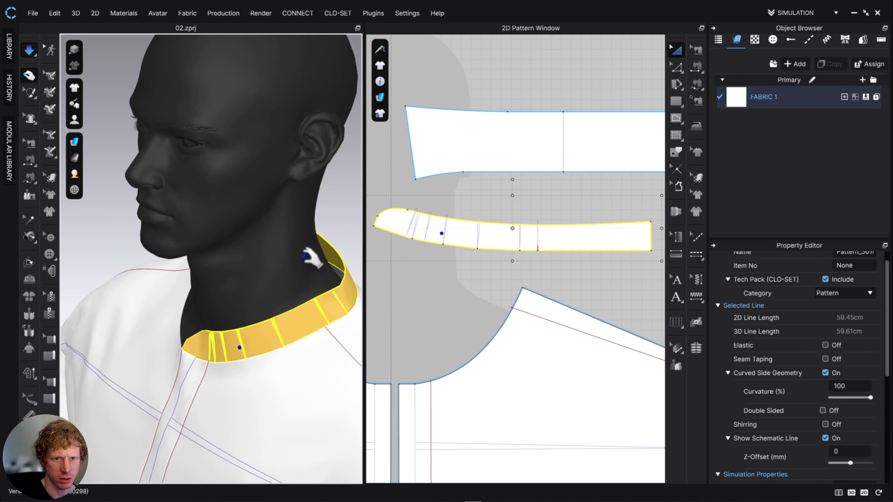
right_click_drag(306, 141, 208, 328)
right_click_drag(198, 359, 239, 309)
left_click(143, 345)
scroll(173, 343, "down", 3)
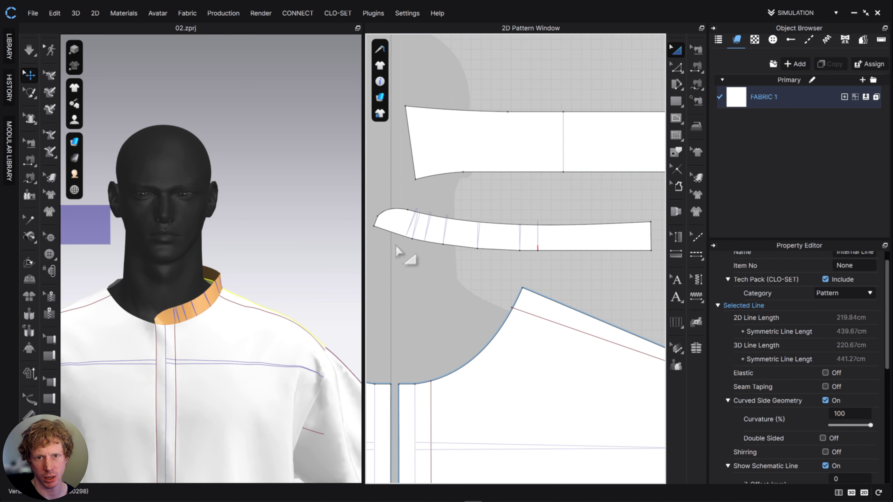
Examine the point behind the rounded front end on the collar stand's upper edge
left_click(682, 68)
scroll(438, 210, "up", 3)
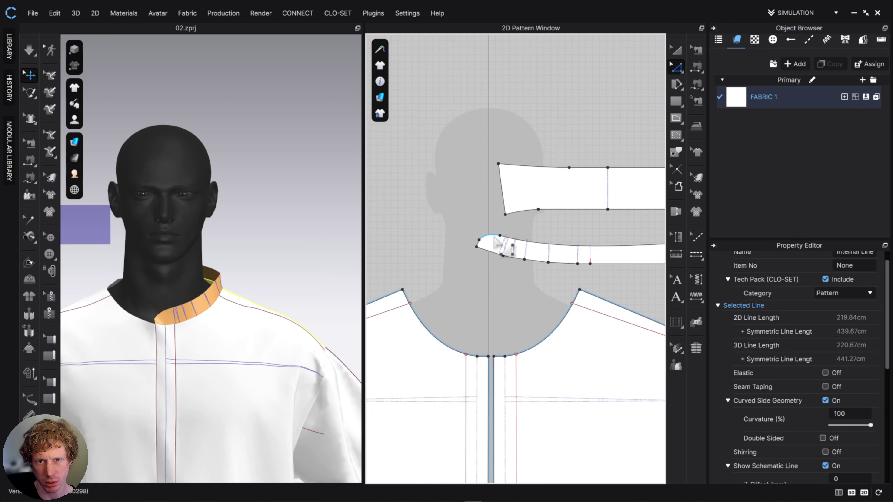
left_click(490, 234)
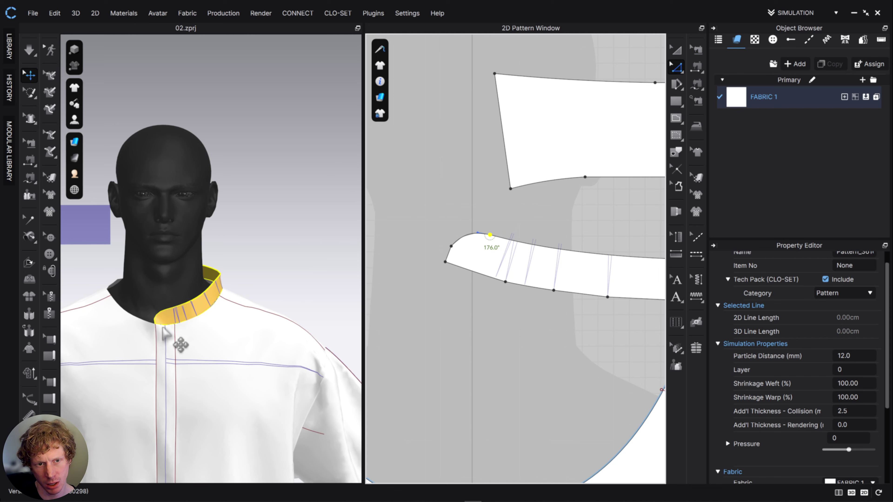
scroll(529, 280, "down", 3)
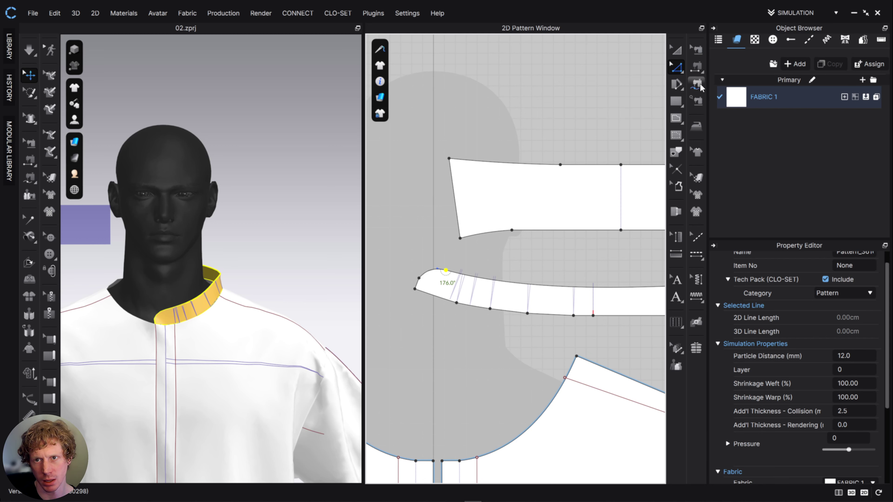
scroll(529, 195, "up", 4)
middle_click_drag(550, 214, 508, 191)
scroll(508, 190, "down", 4)
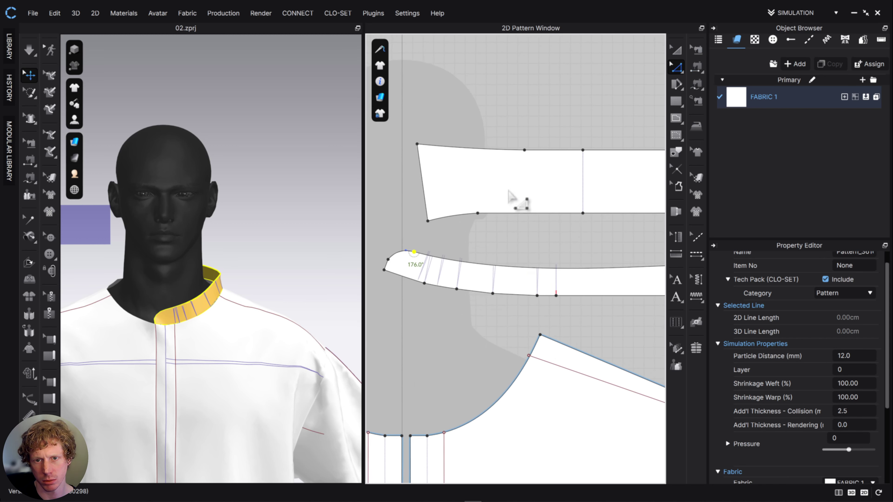
scroll(508, 197, "down", 3)
Free-sew the collar's lower edge, from front point to center back, to the collar stand's upper edge from behind its rounded front end
left_click(696, 84)
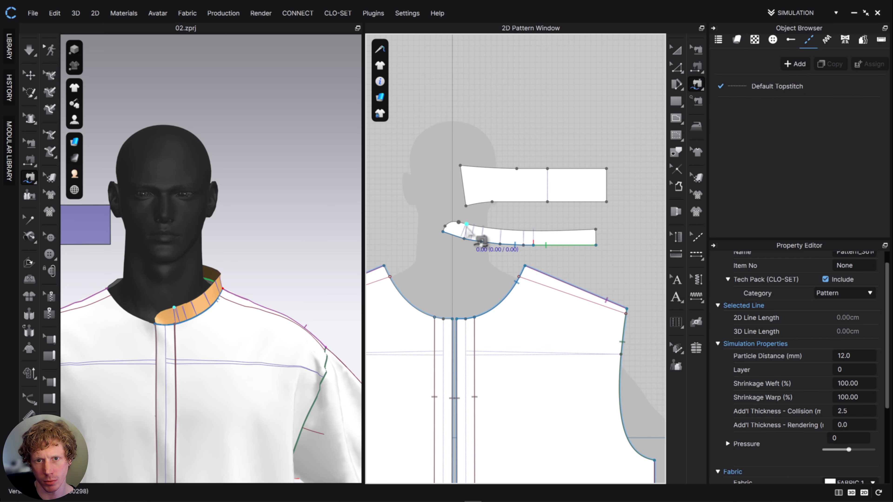
left_click(465, 206)
left_click(607, 201)
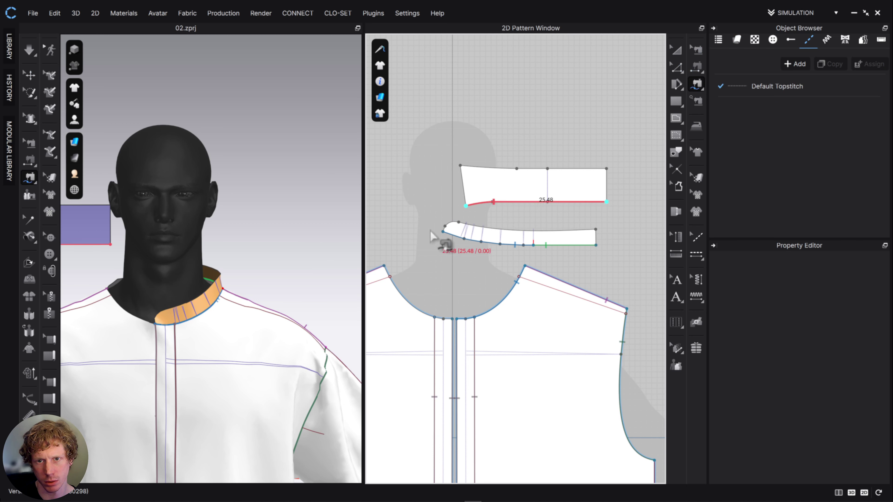
left_click(459, 223)
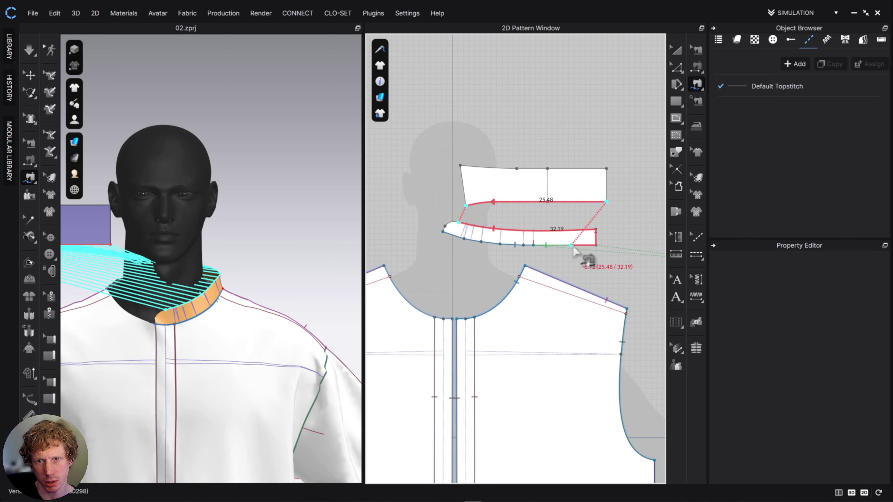
left_click(598, 228)
scroll(549, 234, "down", 4)
scroll(552, 235, "up", 8)
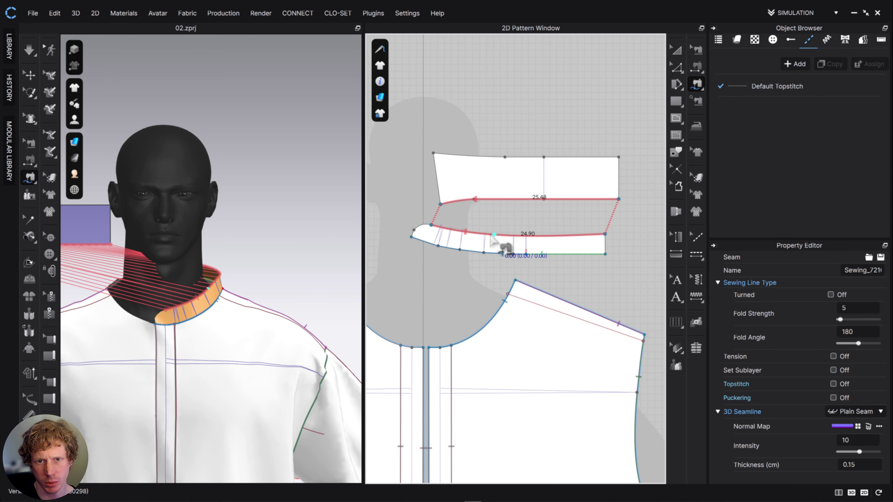
scroll(558, 268, "down", 3)
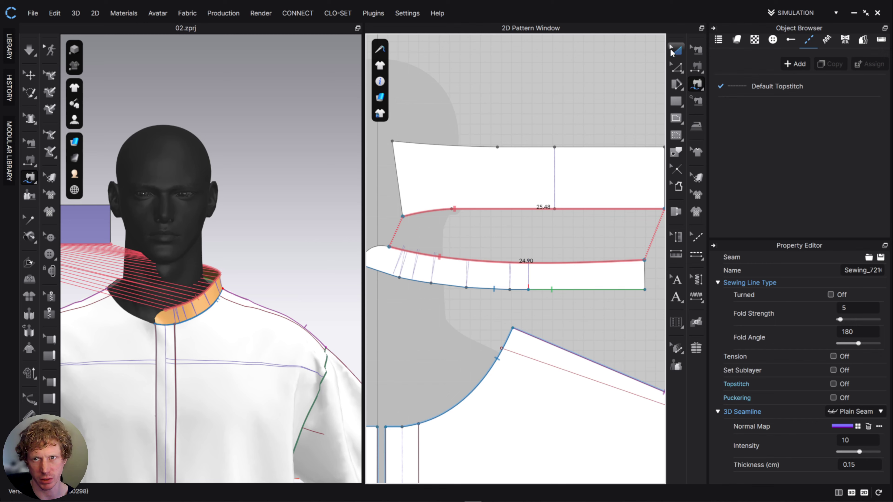
Scale the collar horizontally until its lower edge is about 25.10 cm long, checking it against the collar stand's seam length
left_click(673, 51)
left_click(588, 199)
scroll(587, 190, "down", 3)
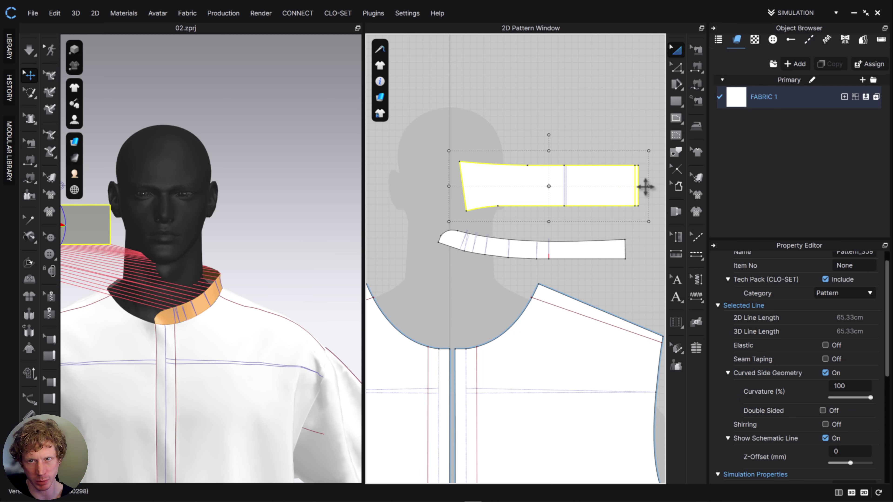
left_click_drag(646, 187, 644, 187)
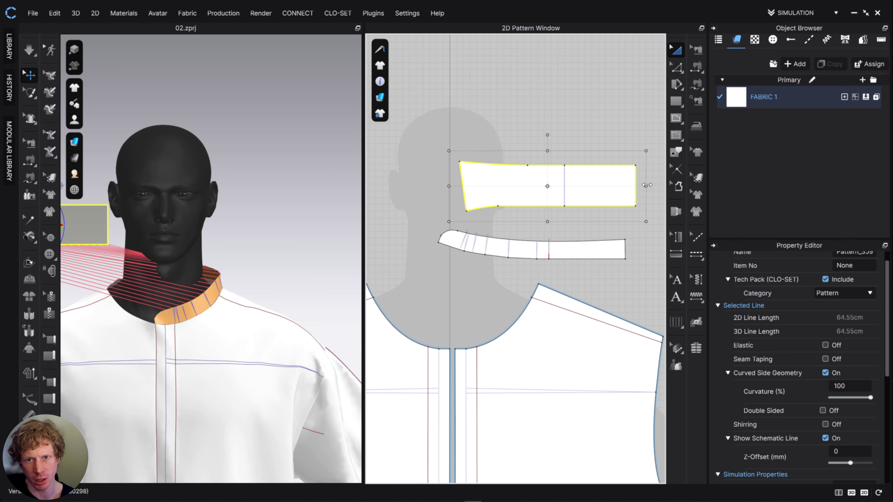
left_click(697, 65)
left_click(599, 209)
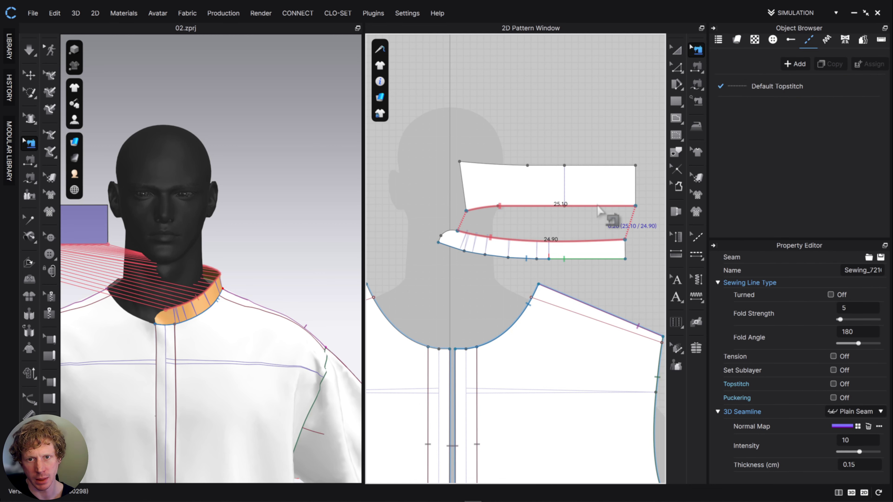
Narrow the collar further until its lower edge is about 24.91 cm long, closely matching the collar stand's upper edge
key("a")
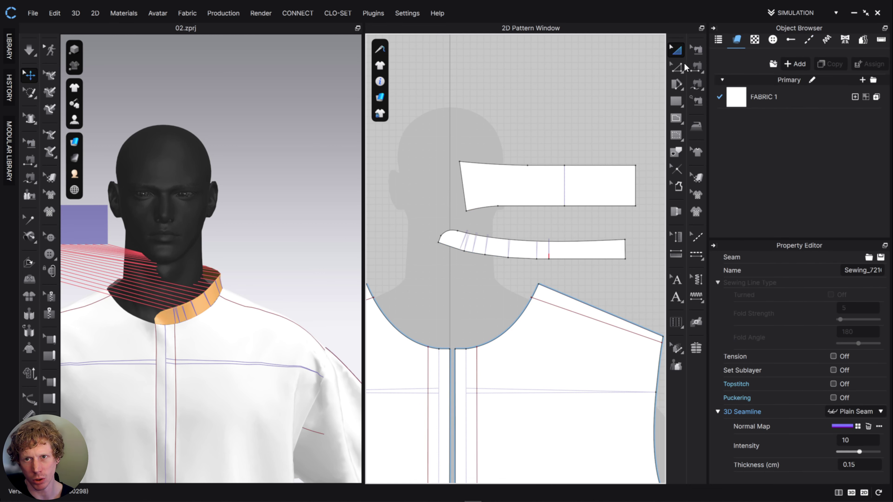
scroll(617, 191, "down", 3)
scroll(613, 202, "up", 4)
left_click(618, 197)
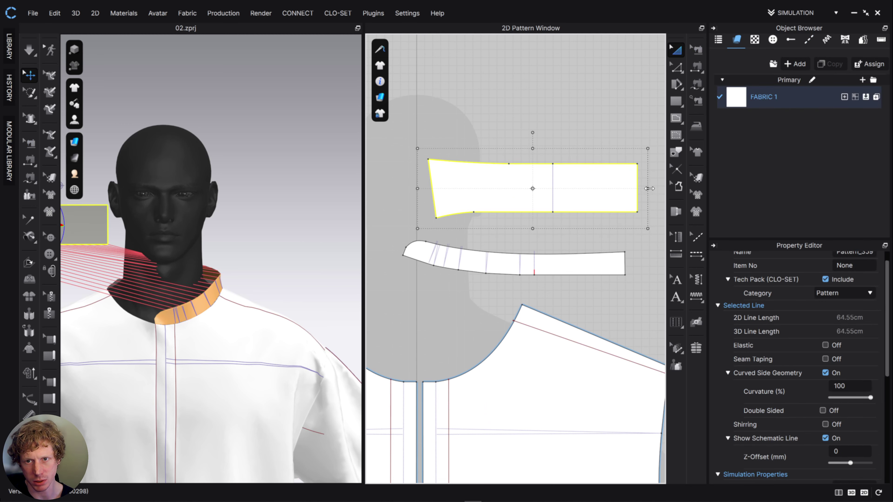
left_click_drag(648, 189, 650, 182)
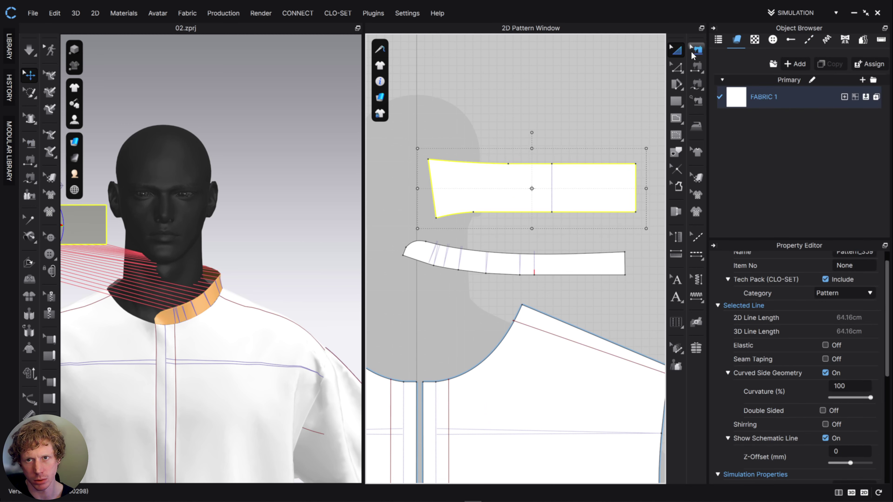
left_click(692, 52)
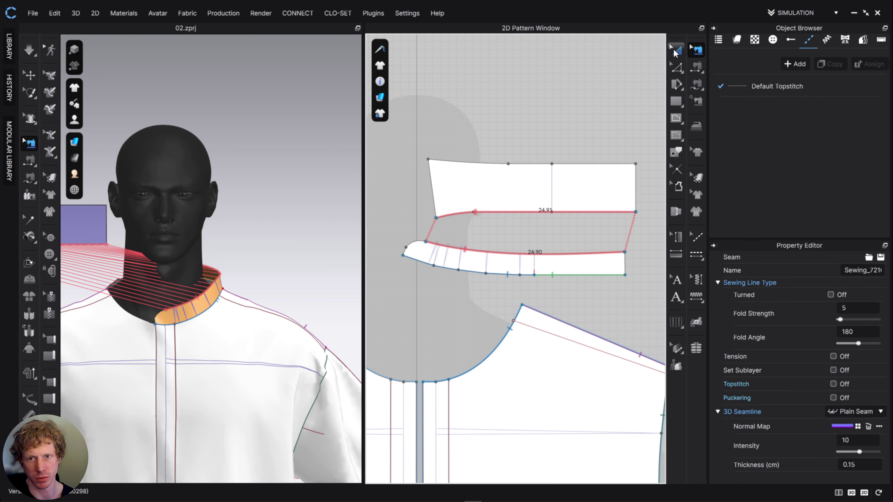
Move the collar in front of the avatar's lower face in 3D and activate it for simulation
left_click(675, 52)
middle_click_drag(181, 218, 287, 212)
left_click_drag(144, 216, 303, 225)
scroll(300, 227, "up", 3)
scroll(301, 234, "down", 6)
right_click(300, 235)
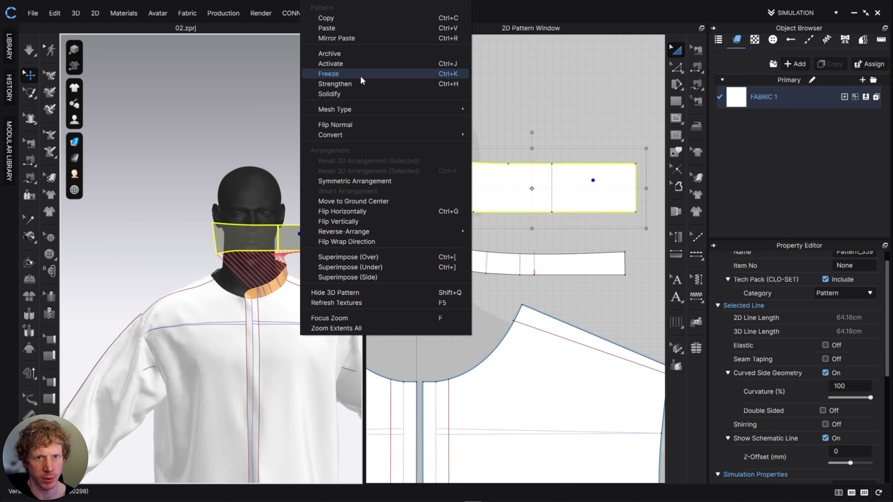
left_click(362, 66)
left_click(247, 239)
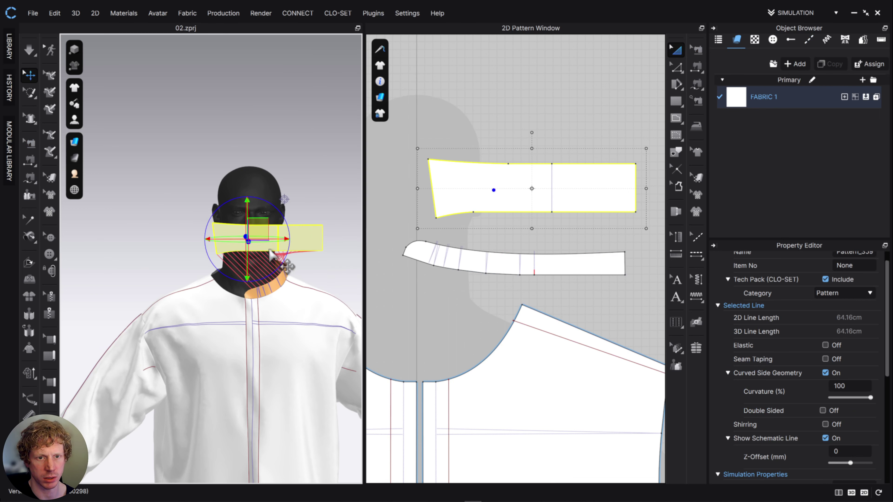
Rotate the collar in 3D to follow the side of the neck and move it outward beside the head
mouse_move(269, 250)
right_mouse_down()
mouse_move(269, 273)
mouse_move(268, 263)
right_mouse_up()
left_click_drag(268, 258, 295, 229)
right_click_drag(295, 229, 272, 215)
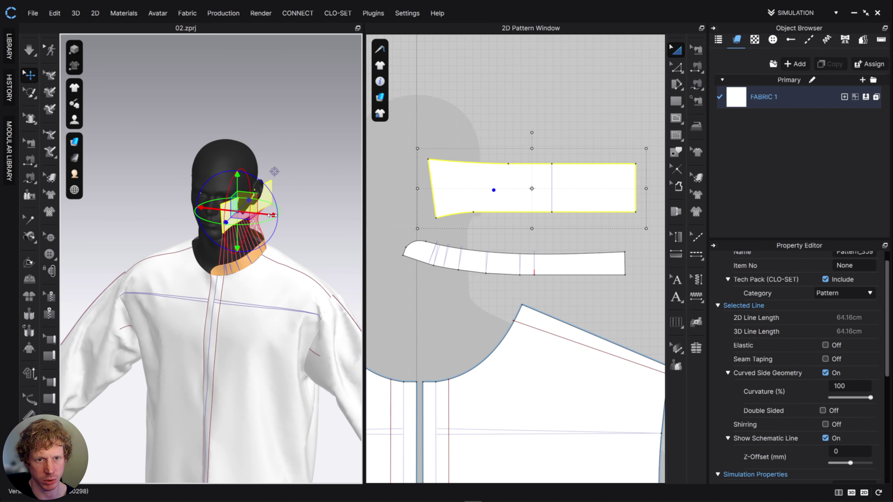
left_click_drag(272, 215, 293, 220)
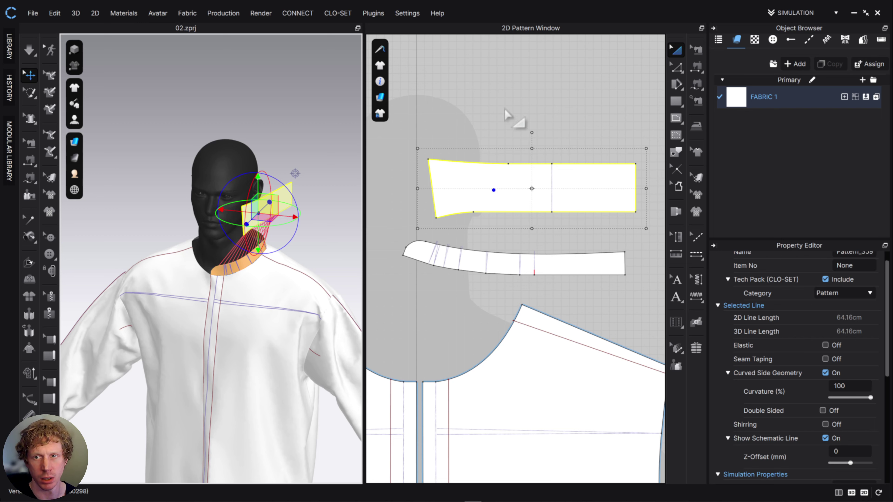
Strengthen the collar pattern piece before simulating it
right_click_drag(243, 259, 255, 251)
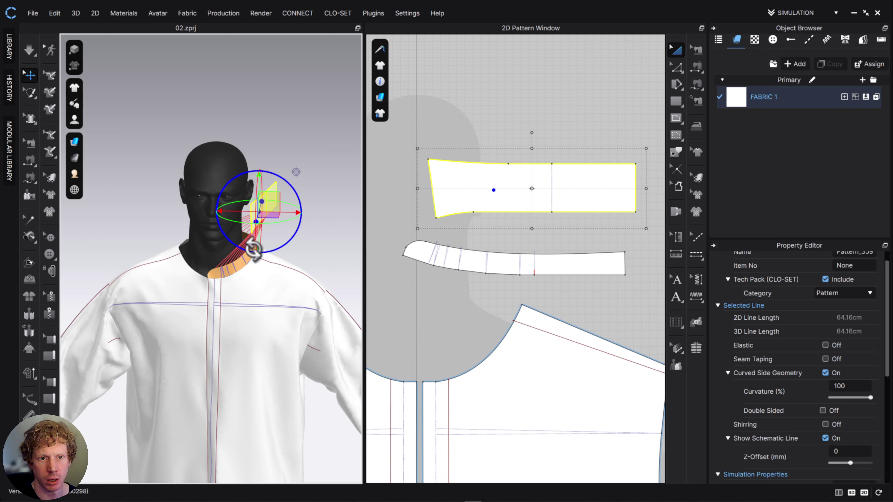
right_click(274, 205)
left_click(329, 104)
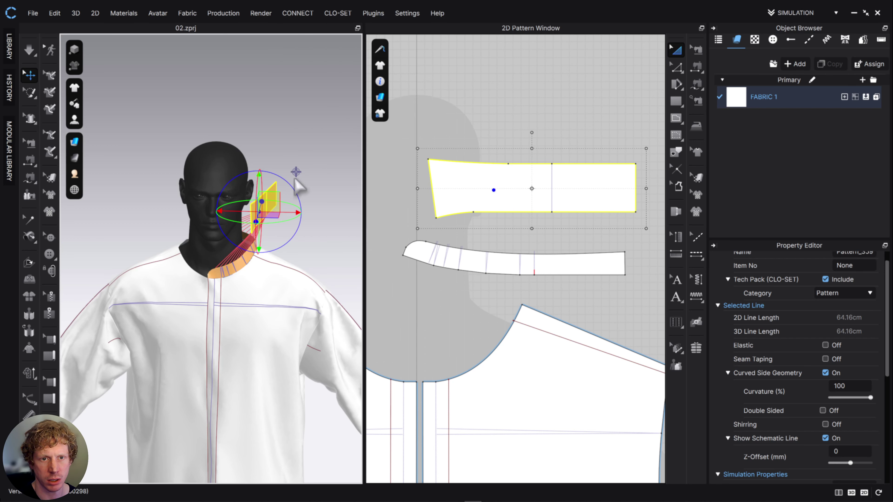
Tilt the collar outward and lower it beside the neck, close to the collar stand
left_click_drag(292, 188, 250, 289)
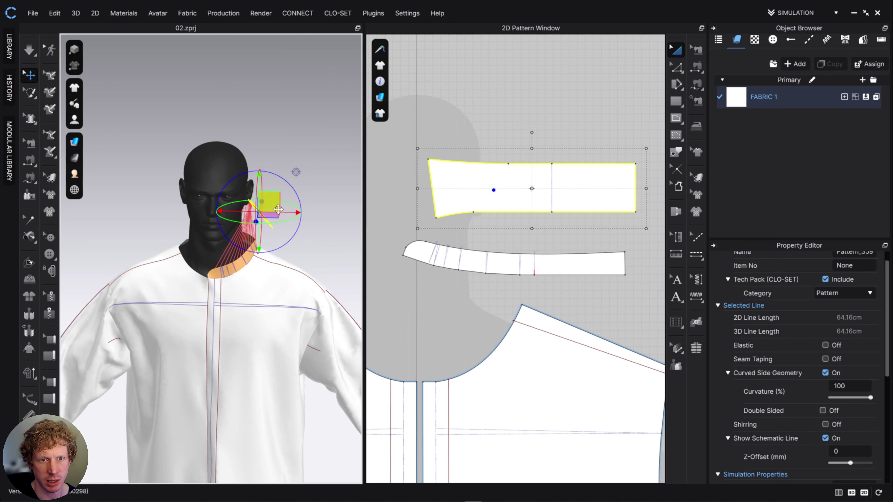
left_click_drag(278, 209, 304, 247)
right_click_drag(304, 248, 234, 248)
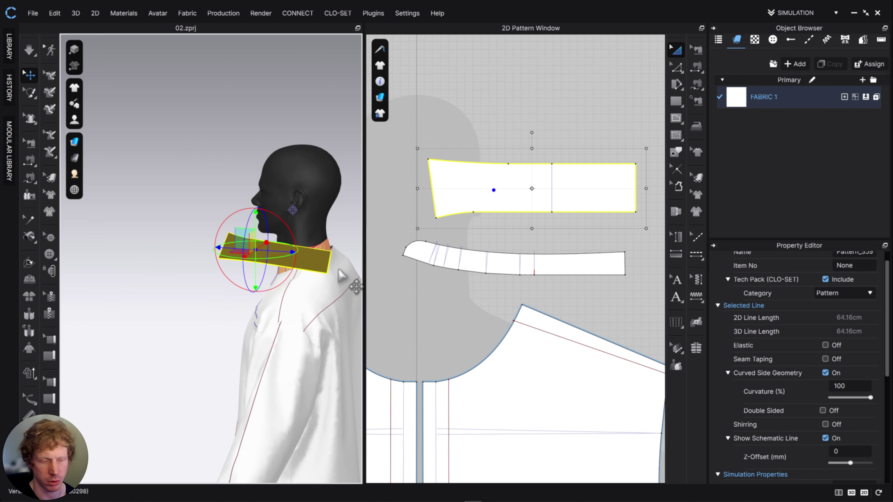
Simulate the collar and pull its back end up into place at the nape of the neck
key("space")
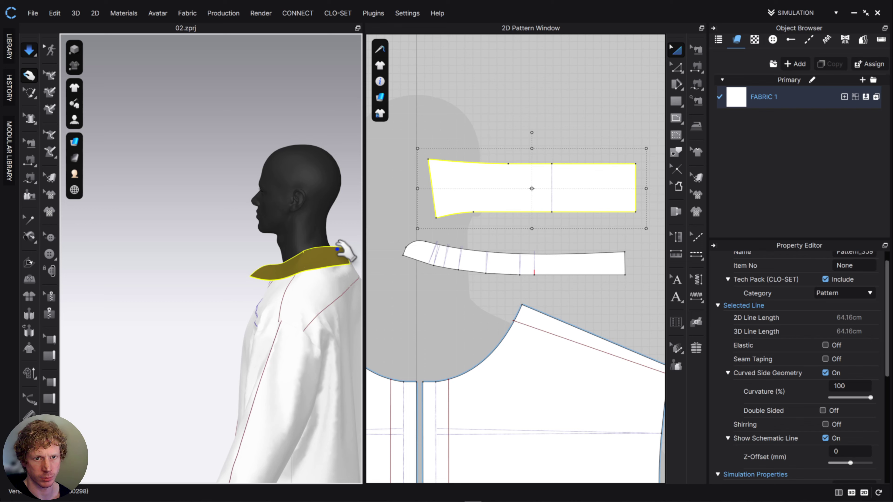
key("2")
left_click_drag(236, 280, 242, 276)
right_click_drag(309, 283, 299, 278)
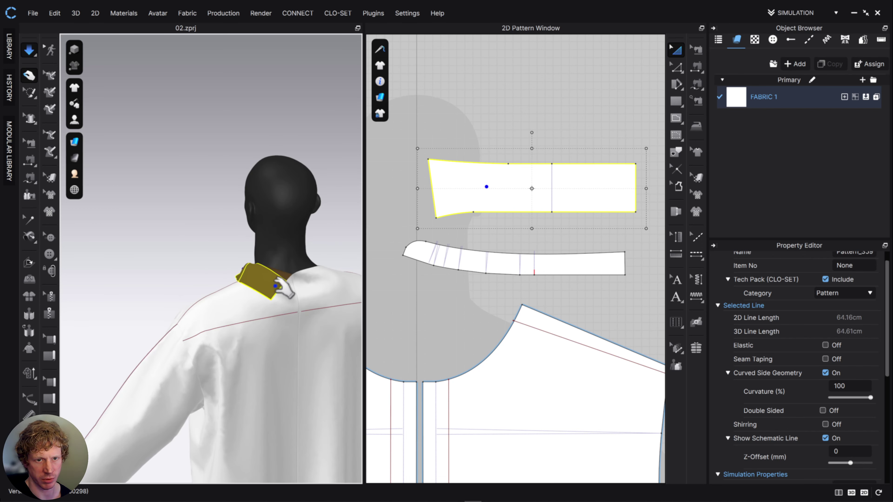
left_click_drag(292, 269, 286, 267)
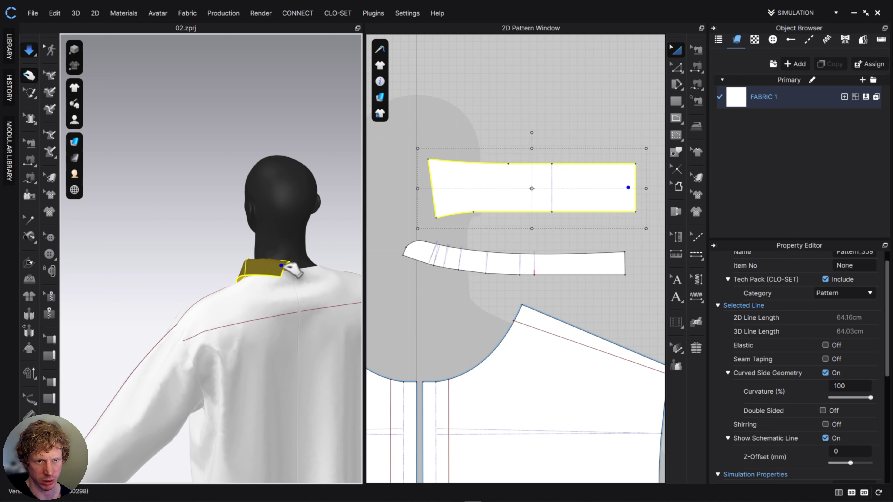
left_click(697, 50)
left_click(568, 213)
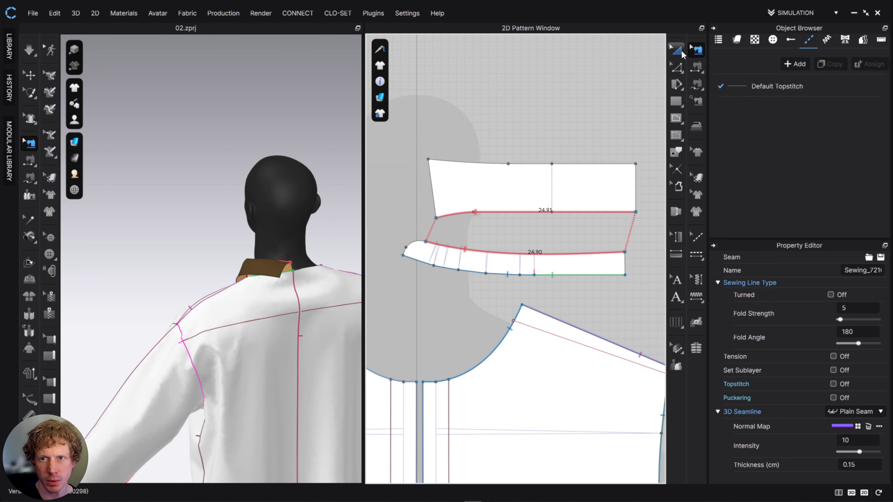
left_click(678, 50)
left_click(677, 119)
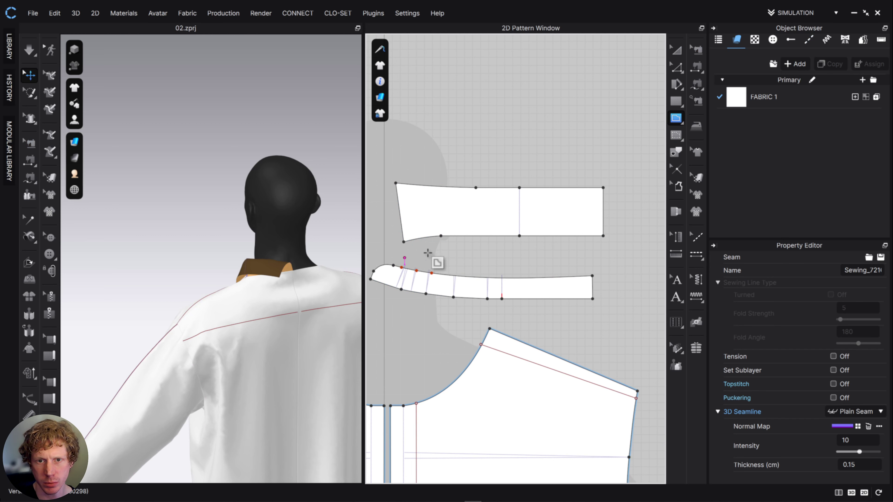
left_click(404, 236)
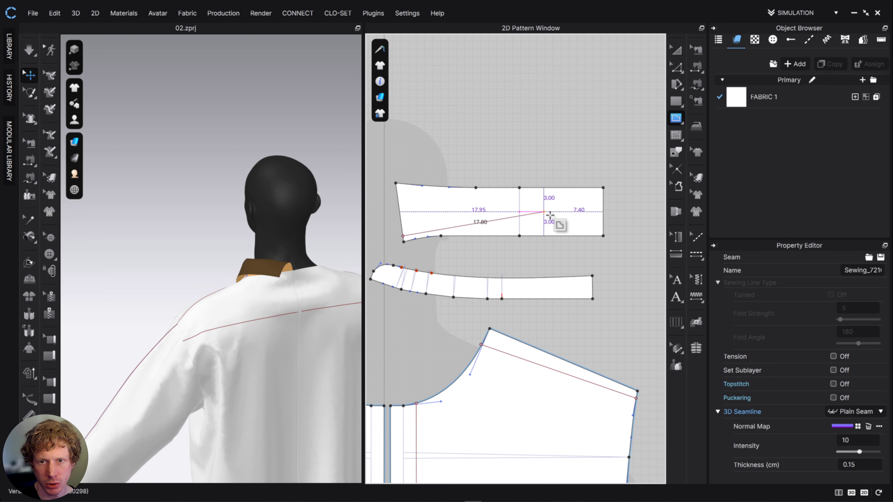
left_click(602, 220)
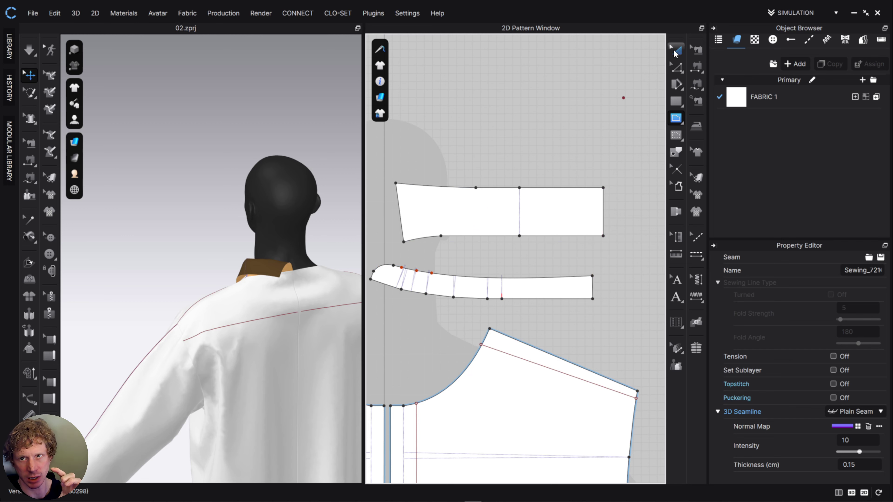
Move the collar pattern down so its lower edge meets the stand's upper edge at centre back
left_click(675, 51)
left_click(574, 216)
scroll(564, 255, "down", 3)
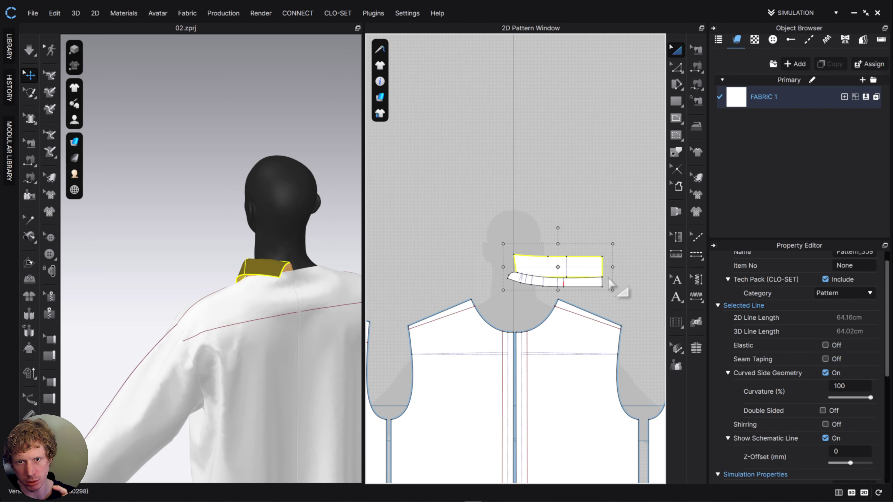
scroll(611, 284, "up", 4)
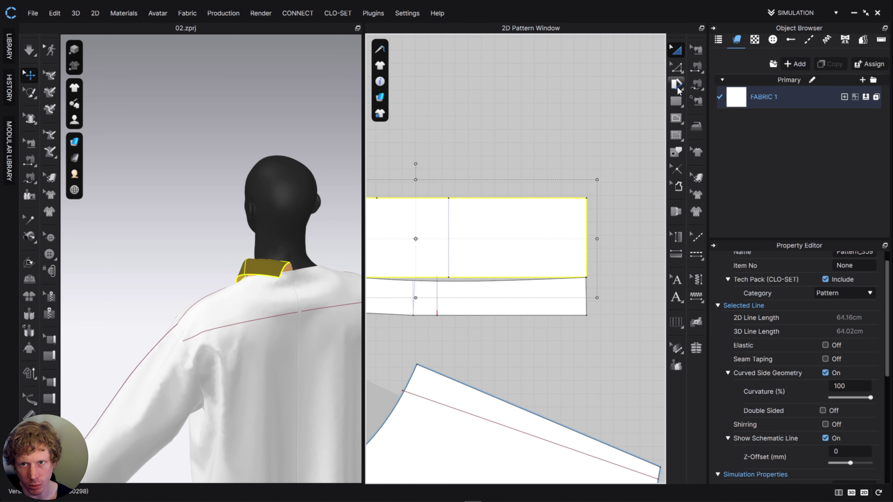
Draw an internal line across the collar from 4.2 cm below its top edge at centre back to the front edge, and move the collar up off the stand
left_click(676, 119)
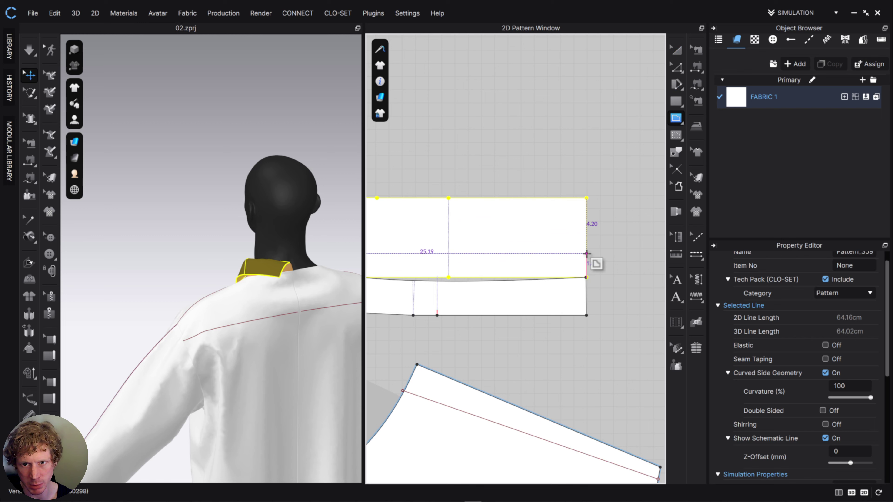
left_click(587, 254)
middle_click_drag(380, 259, 558, 224)
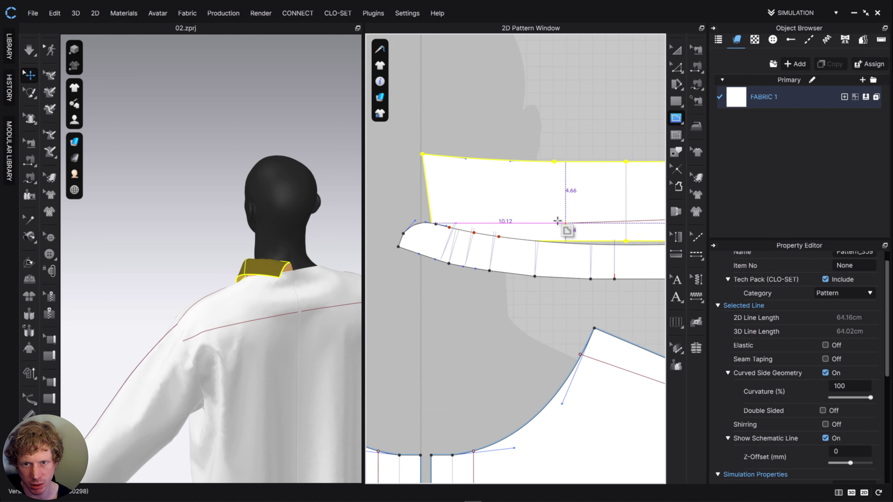
middle_click_drag(452, 218, 441, 219)
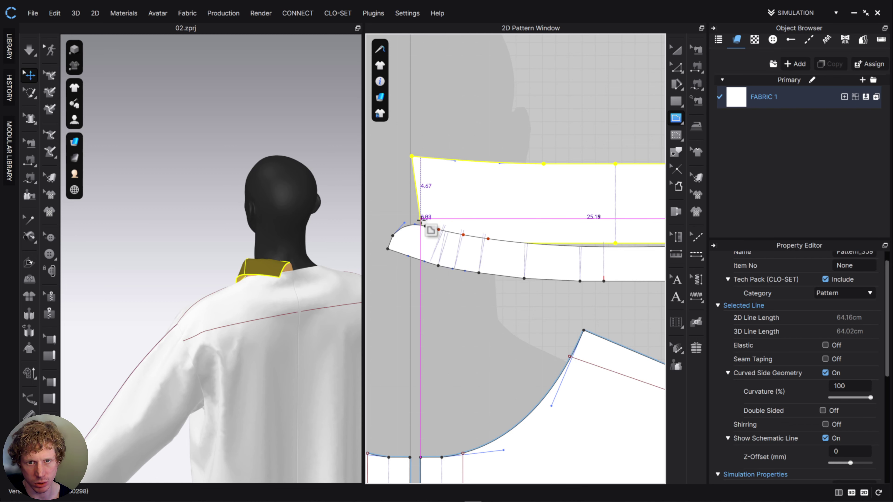
left_click(420, 218)
left_click(677, 50)
left_click_drag(563, 185, 562, 136)
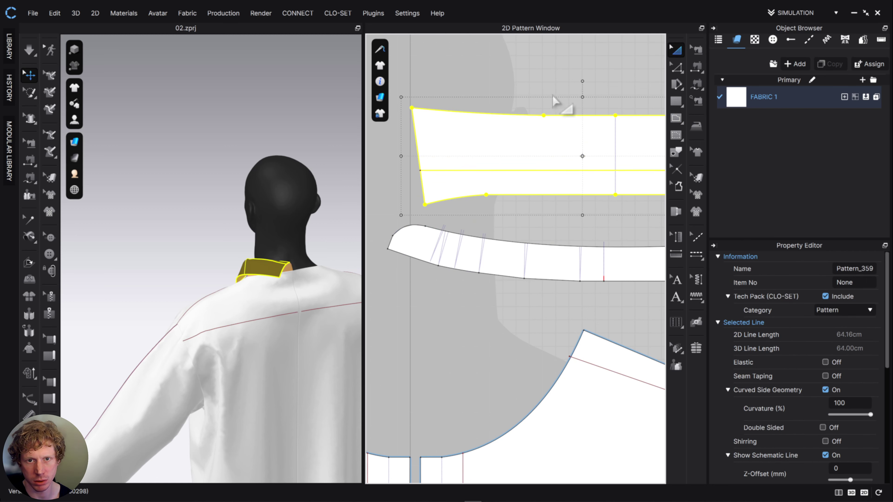
Lower the front end of the collar's internal line, keeping it on the slanted front edge
left_click(679, 71)
middle_click_drag(629, 86, 562, 89)
scroll(590, 143, "down", 5)
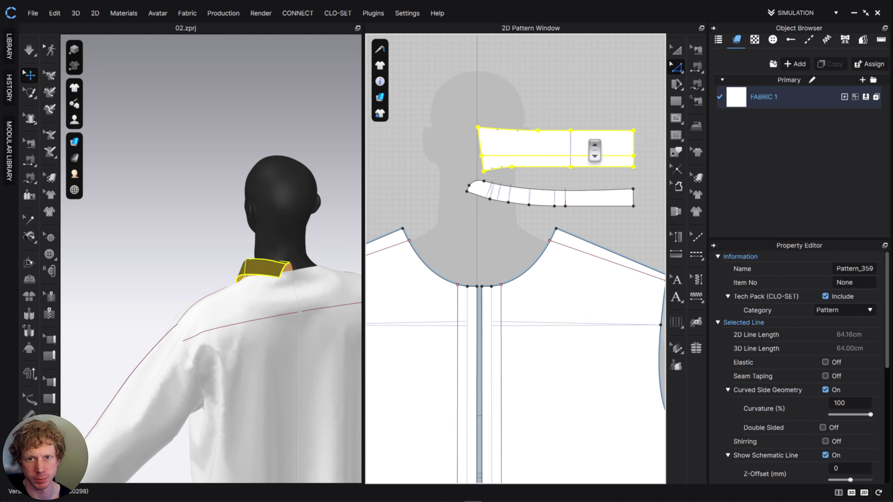
scroll(588, 142, "up", 4)
left_click(574, 88)
left_click_drag(399, 169, 402, 185)
Bend the collar's internal line into a shallow upward curve between the front edge and centre back
middle_click_drag(528, 209, 486, 215)
key("c")
left_click(477, 183)
left_click_drag(477, 182, 475, 175)
middle_click_drag(520, 195, 535, 197)
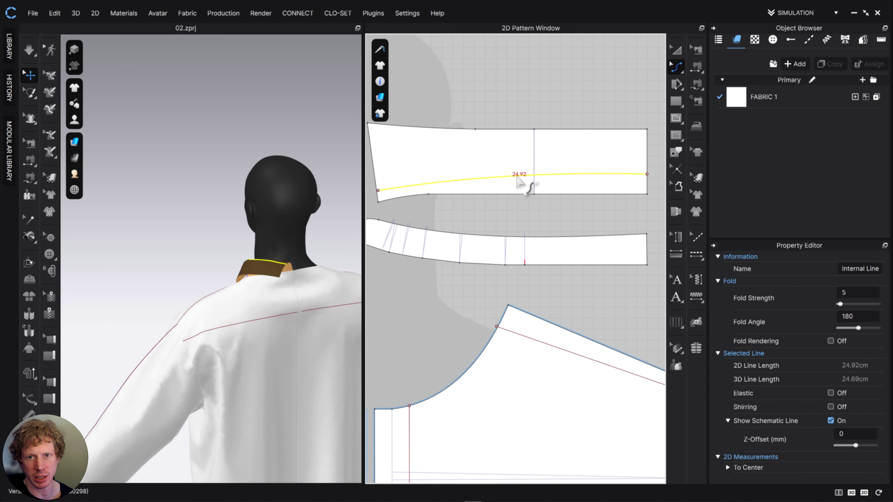
Enable fold rendering on the collar's curved internal line and set its fold angle to 273
key("a")
left_click(575, 165)
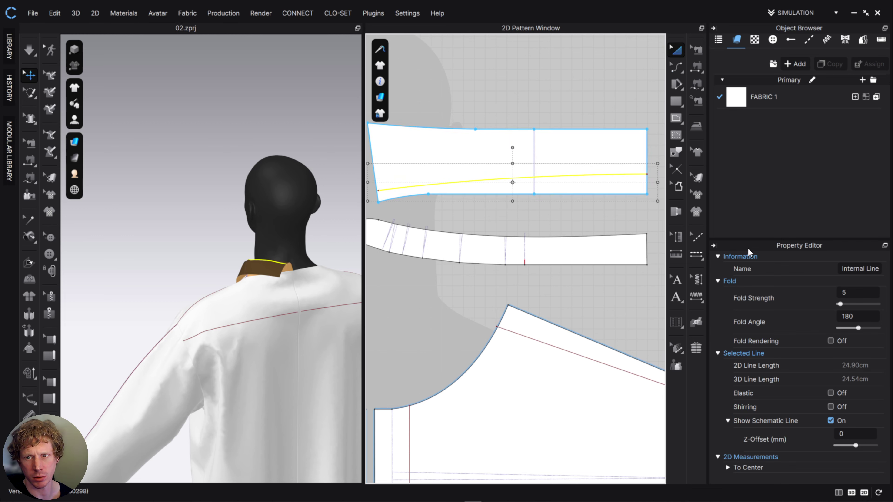
left_click(831, 341)
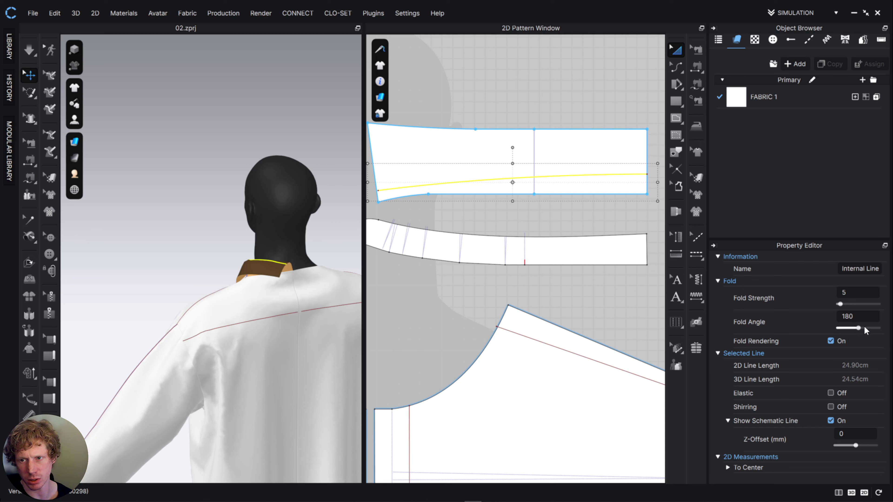
left_click_drag(867, 331, 871, 329)
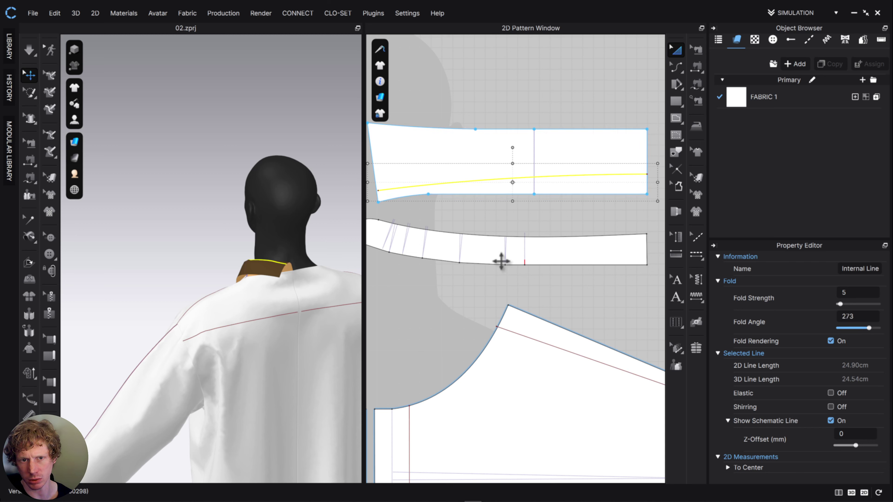
Simulate the collar with its fold line and pull its back end toward the middle of the nape
key("space")
right_click_drag(301, 295, 298, 271)
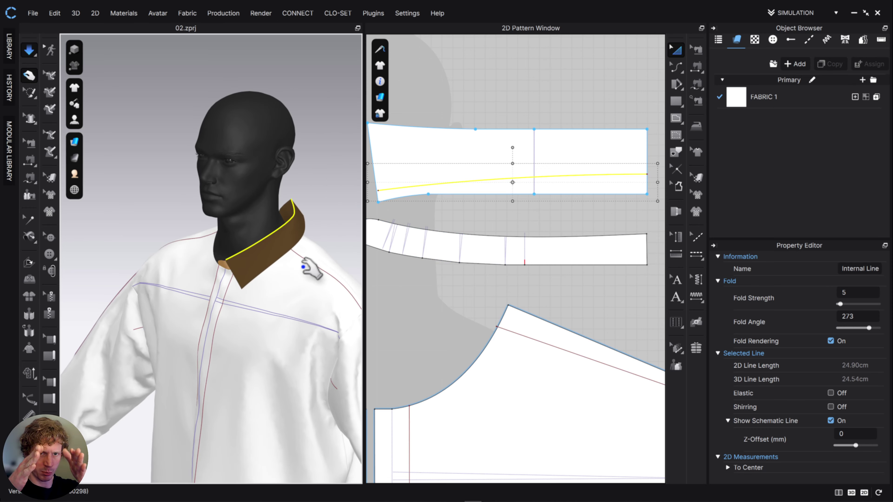
right_click_drag(295, 266, 209, 218)
left_click(202, 211)
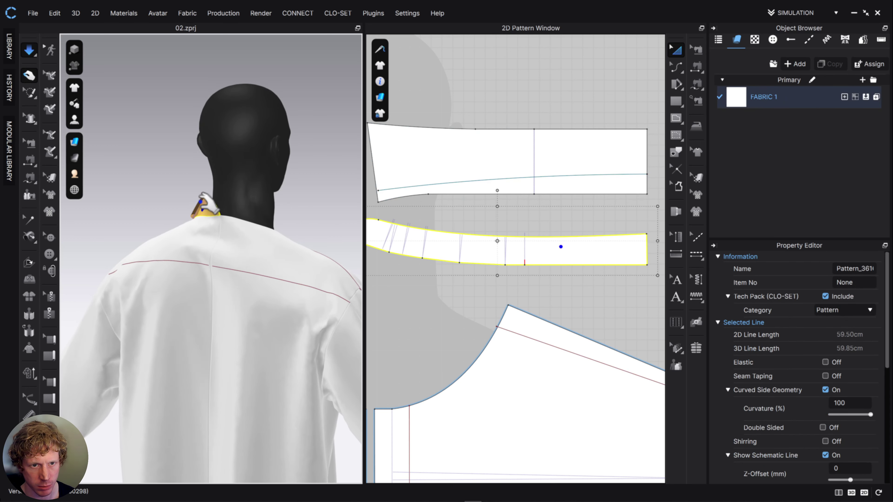
left_click(216, 208)
left_click_drag(212, 207, 229, 209)
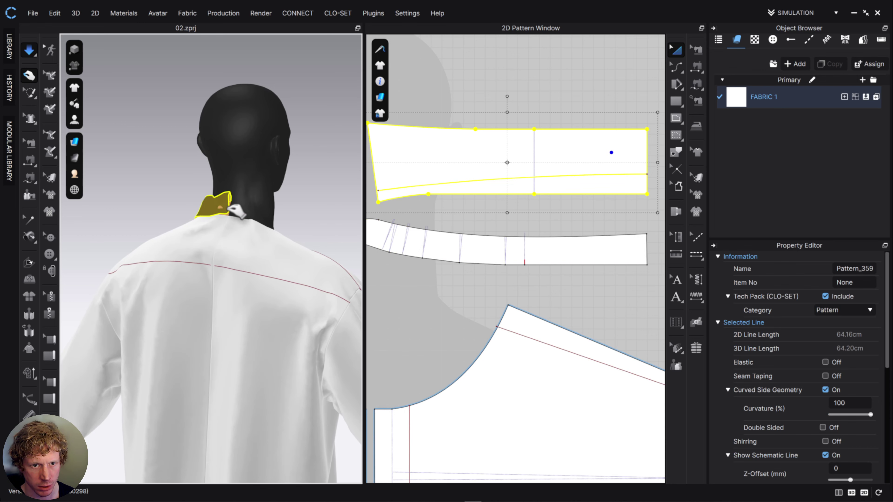
right_click_drag(226, 215, 206, 229)
key("space")
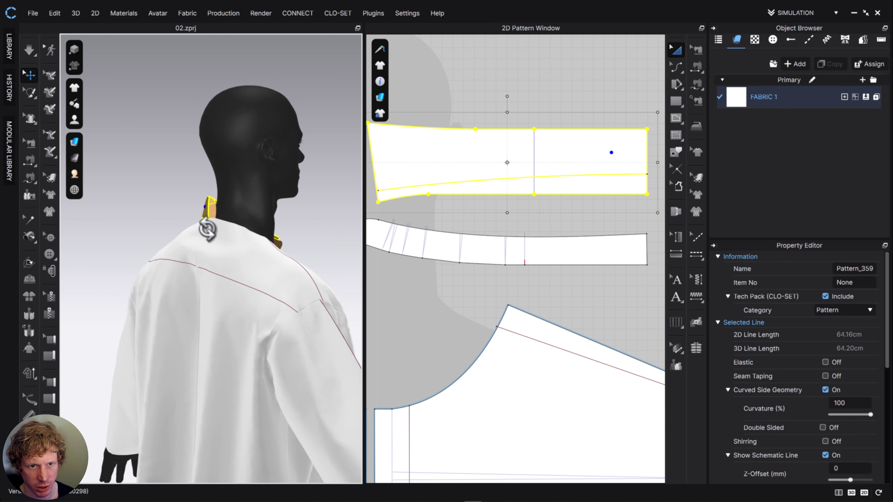
Lower the fold line's centre-back end slightly on the collar pattern and simulate the collar again
scroll(206, 227, "down", 3)
scroll(206, 227, "up", 5)
scroll(207, 226, "up", 5)
middle_click_drag(211, 194, 219, 280)
right_click_drag(219, 280, 242, 210)
left_click(679, 68)
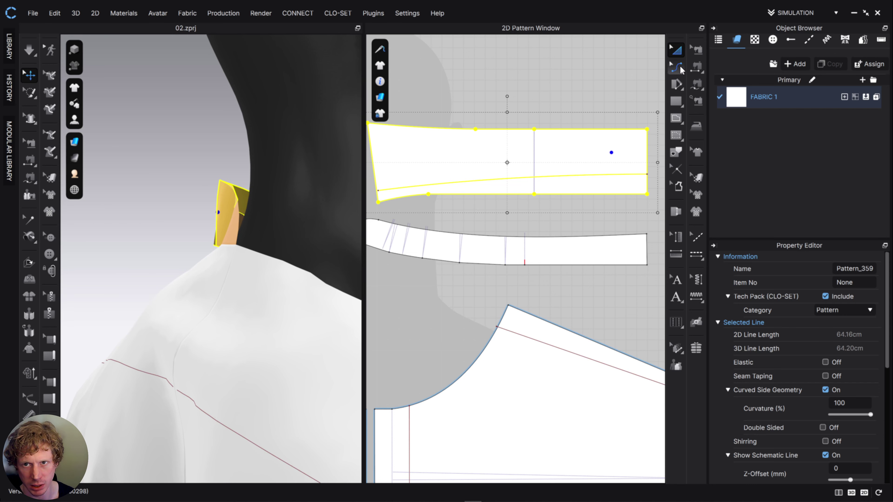
left_click(701, 69)
left_click(648, 176)
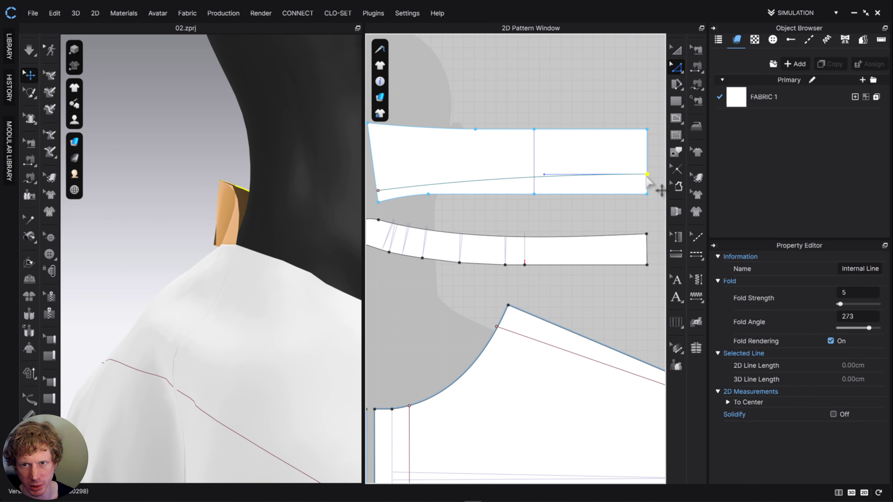
left_click_drag(648, 175, 648, 179)
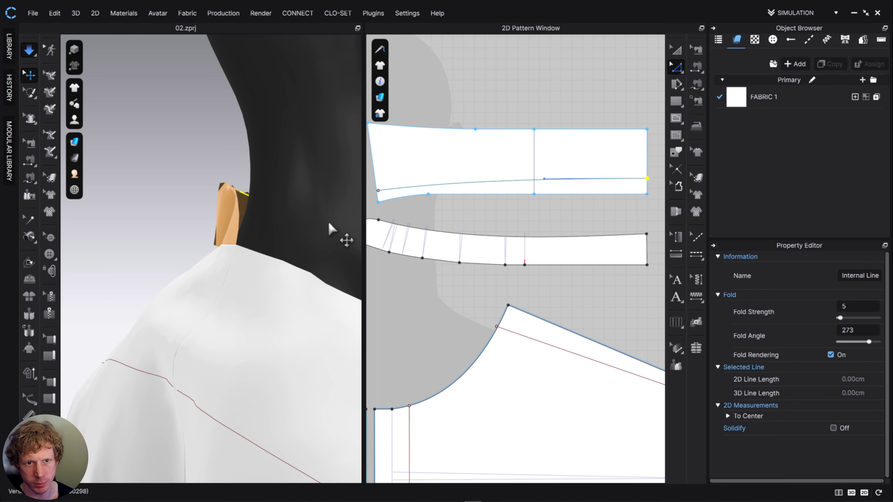
right_click_drag(329, 224, 296, 287)
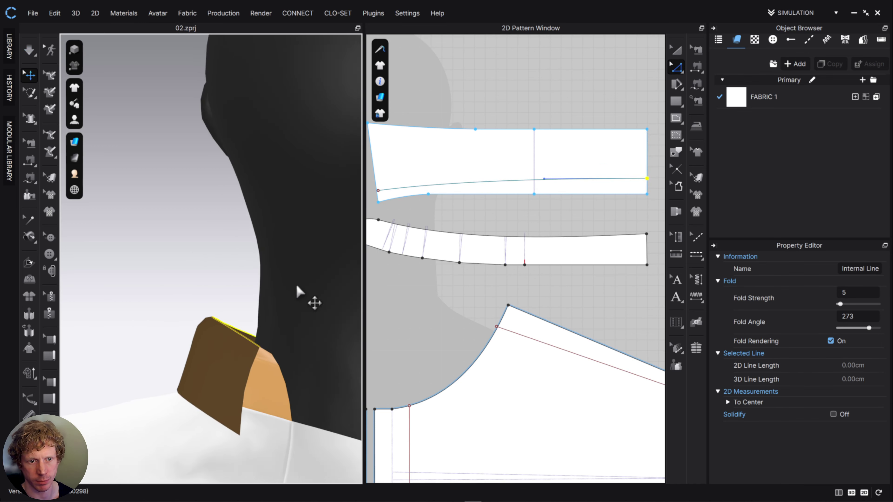
Clone the collar and collar stand together as symmetric patterns with sewing, placing the copies beside the originals
scroll(296, 287, "down", 5)
left_click(675, 51)
scroll(560, 175, "down", 6)
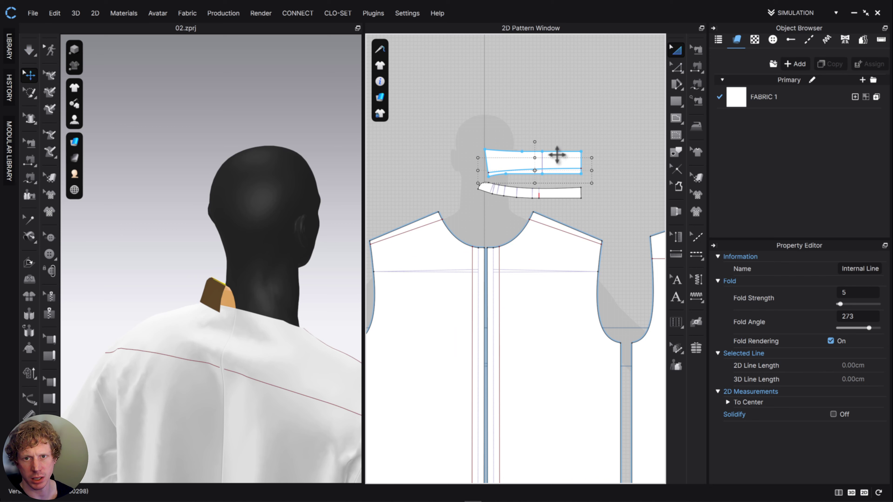
left_click(559, 155)
left_click(569, 195, "shift")
right_click(570, 195)
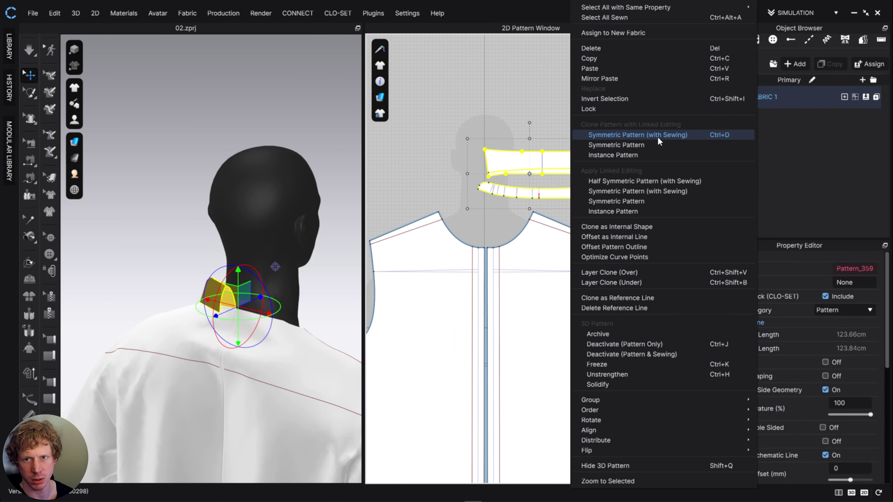
left_click(658, 138)
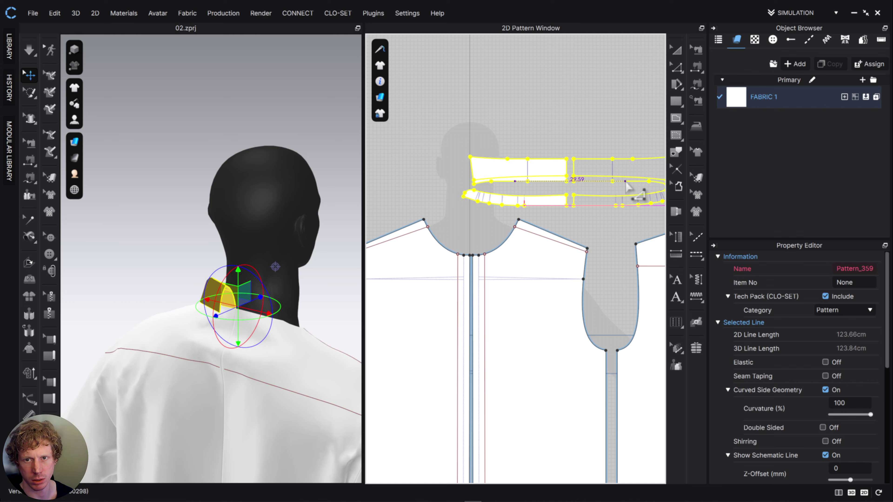
left_click(628, 186)
Sew the two collar halves together at centre back, and do the same with the two stand halves
right_click_drag(246, 254, 278, 282)
left_click(696, 65)
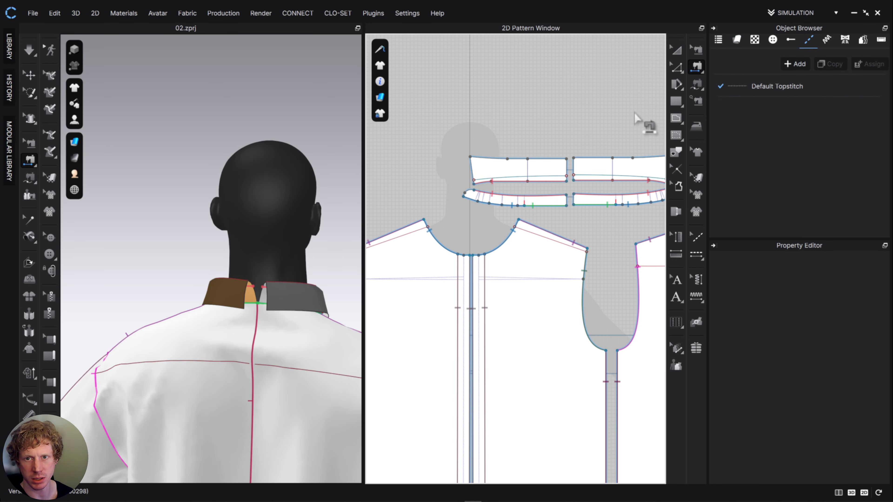
left_click(574, 166)
left_click(566, 168)
left_click(566, 203)
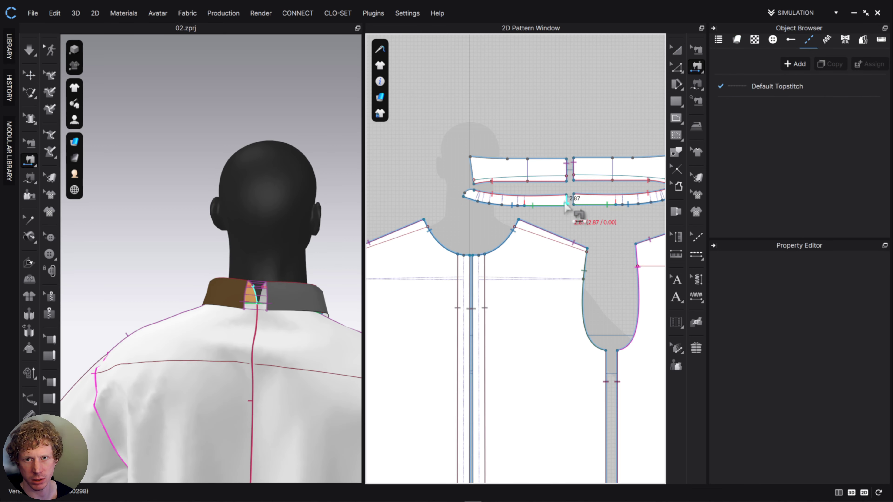
left_click(574, 203)
Strengthen the mirrored collar and collar stand pieces
left_click(673, 52)
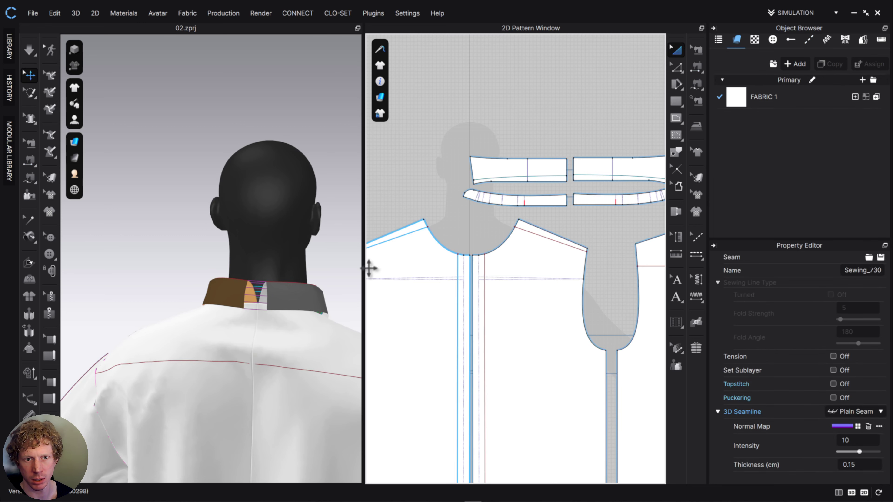
left_click(295, 312)
right_click_drag(295, 312, 298, 343)
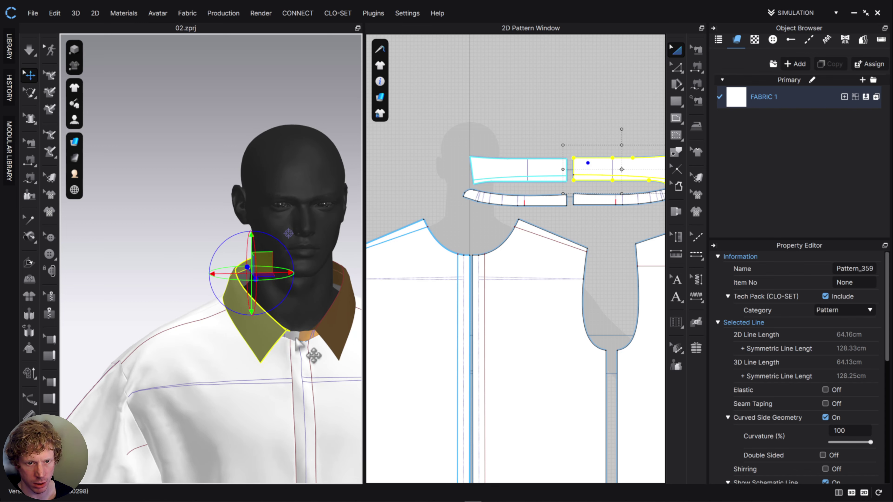
right_click(294, 347)
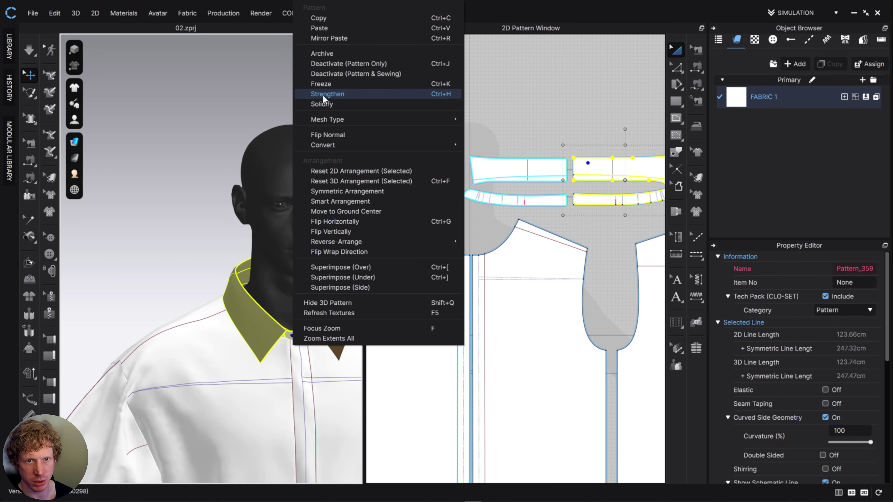
left_click(331, 96)
right_click_drag(318, 310, 315, 340)
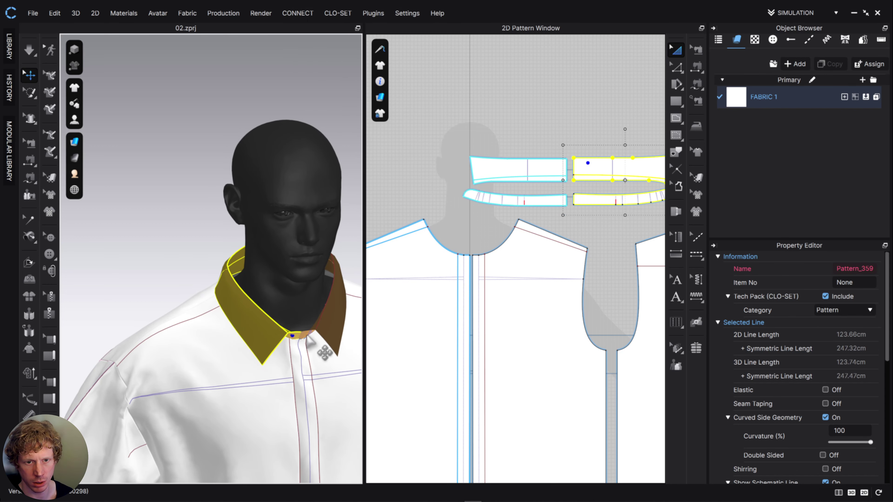
left_click(307, 336)
left_click(392, 172)
Shift the mirrored collar stand slightly in 3D so its front end sits behind the other stand half
scroll(288, 340, "down", 4)
scroll(288, 341, "up", 9)
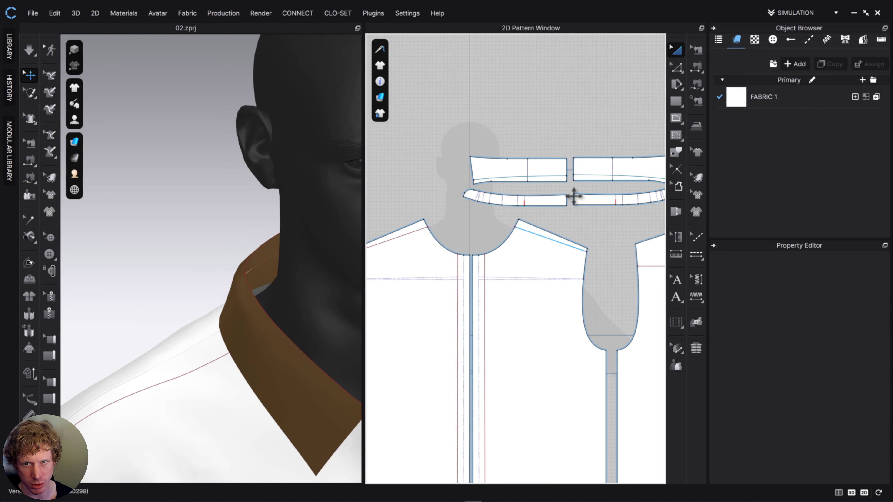
left_click(574, 197)
scroll(159, 298, "down", 5)
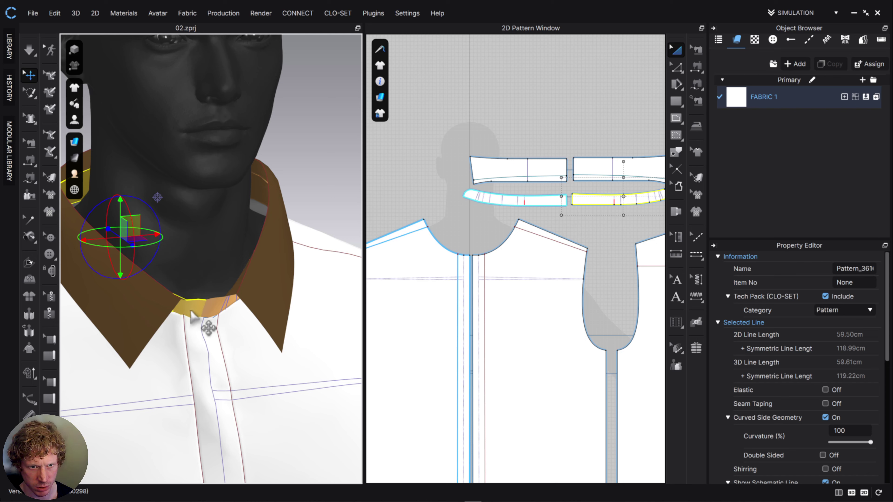
left_click_drag(190, 311, 190, 307)
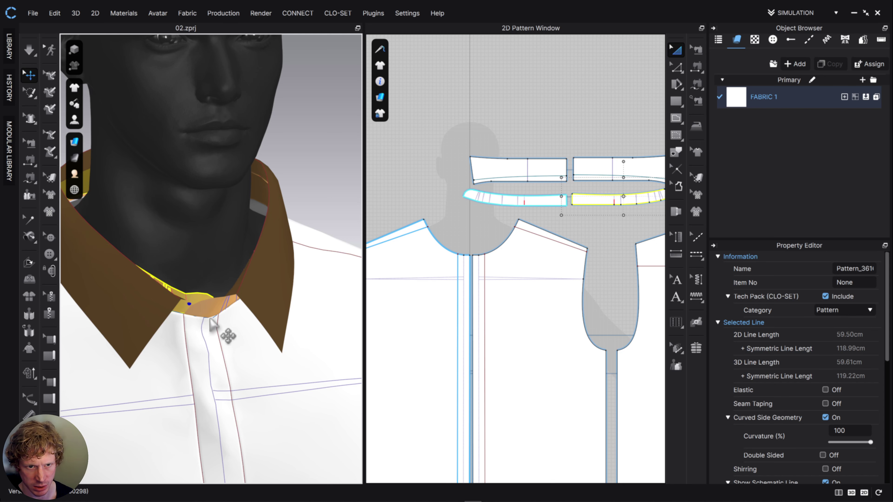
Simulate the shirt to settle the joined collar and collar stand around the neck
right_click_drag(214, 307, 344, 290)
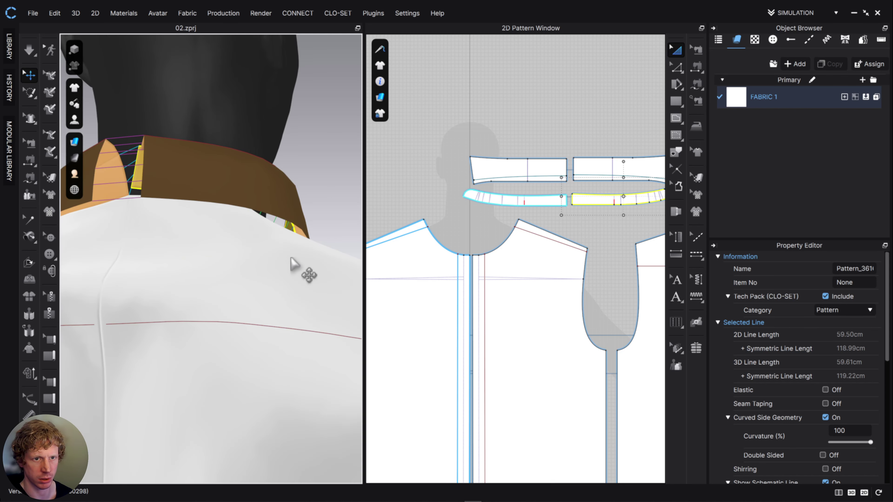
scroll(293, 259, "down", 5)
right_click_drag(295, 255, 197, 220)
key("space")
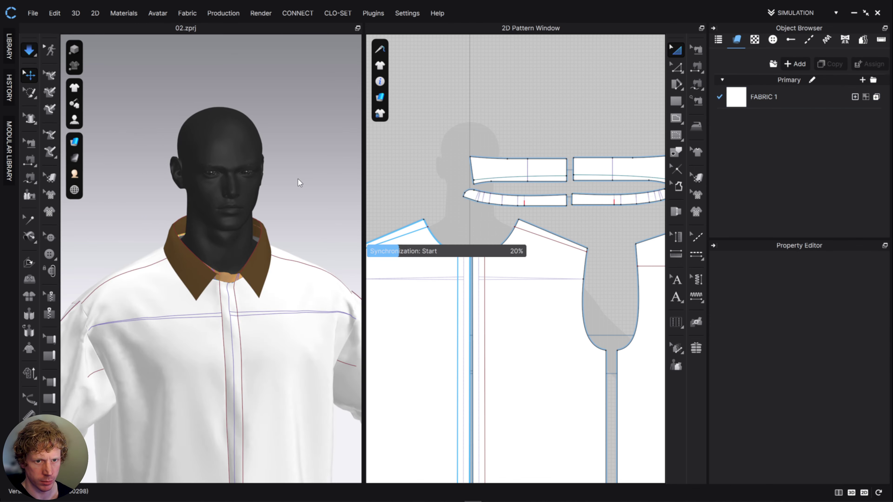
mouse_move(216, 267)
right_mouse_down()
mouse_move(265, 266)
mouse_move(208, 263)
right_mouse_up()
key("space")
Switch to the reference board and examine the collar in the front and back photos of the shirt
right_click_drag(0, 281, 455, 225)
scroll(436, 269, "down", 6)
middle_click_drag(140, 130, 487, 284)
scroll(489, 288, "down", 3)
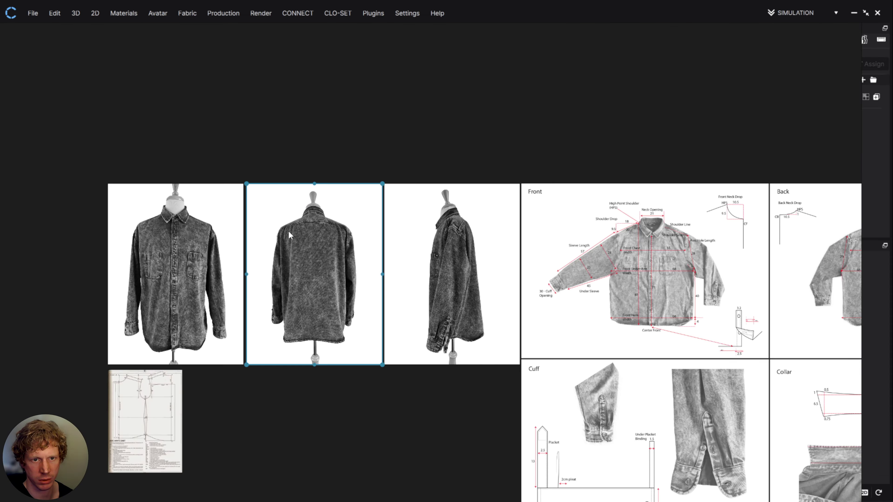
scroll(440, 254, "up", 4)
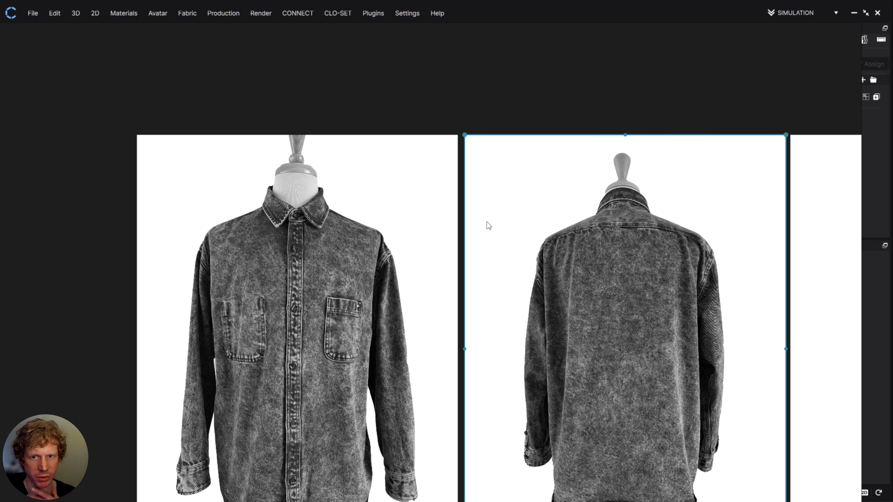
right_click_drag(635, 274, 0, 259)
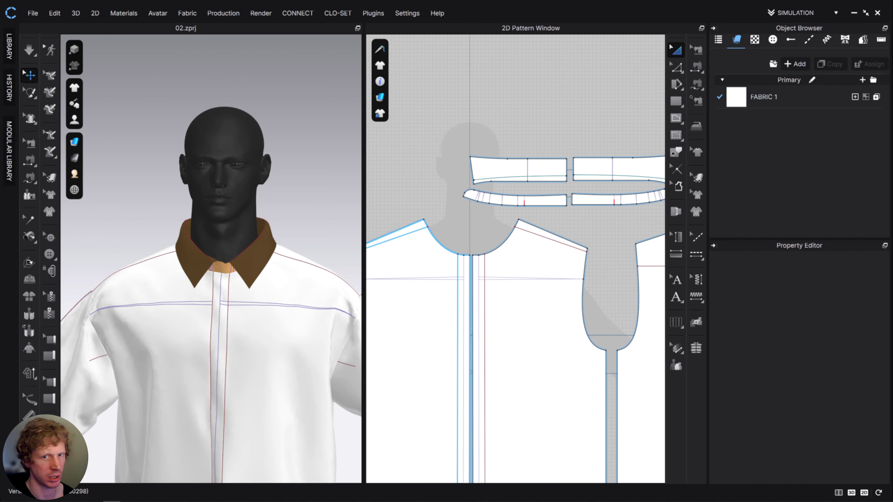
Simulate the shirt again and tug the collar points and front placket to adjust how they sit
right_click_drag(255, 236, 261, 220)
right_click(261, 219)
key("space")
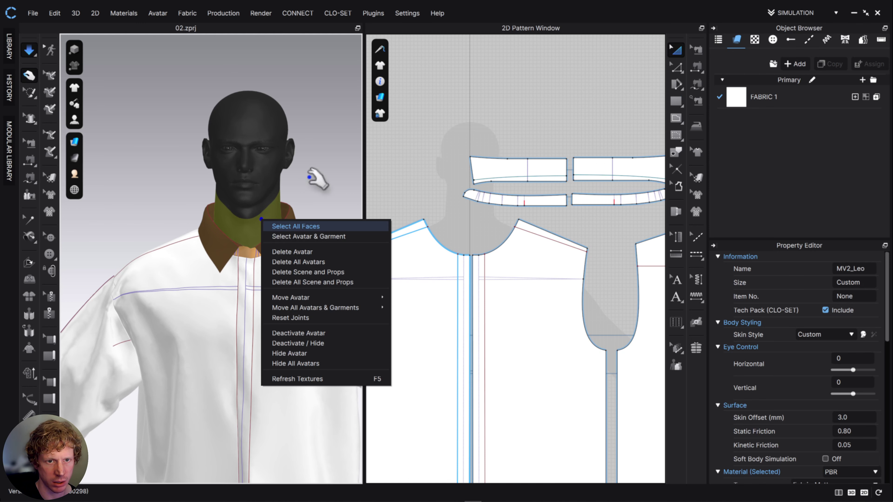
left_click(309, 179)
key("space")
key("space")
left_click(218, 248)
left_click(272, 258)
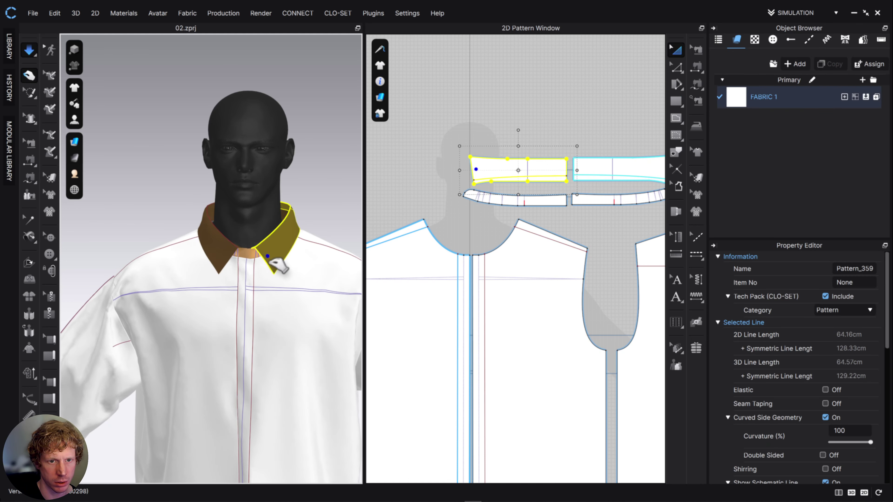
left_click(247, 359)
key("space")
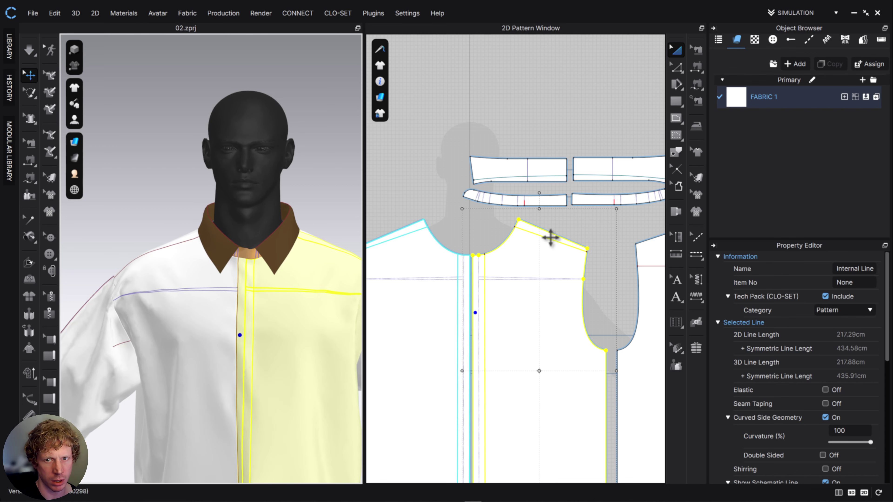
Display the pattern line lengths and check them along the collar and collar stand
scroll(550, 235, "down", 2)
scroll(564, 235, "up", 1)
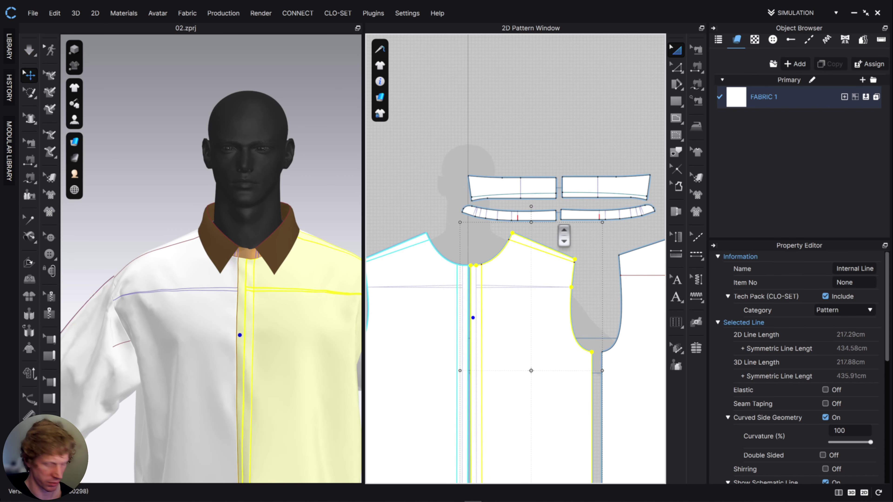
key("shift+l")
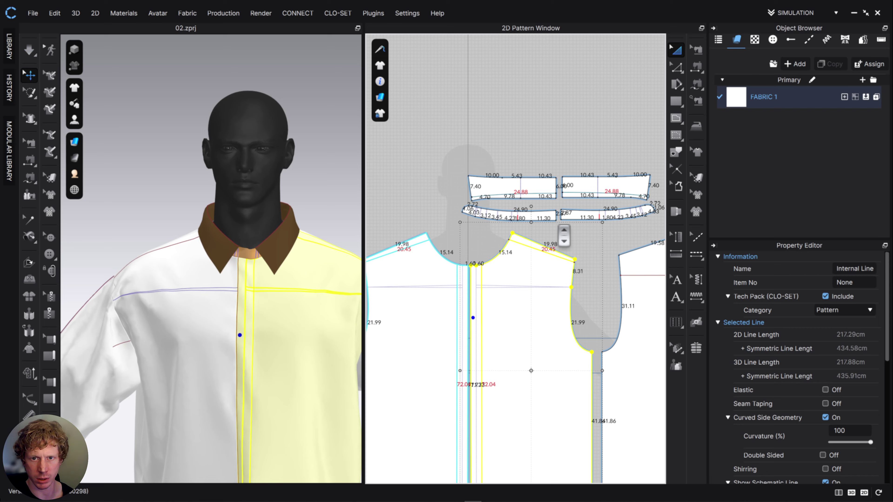
scroll(558, 225, "up", 2)
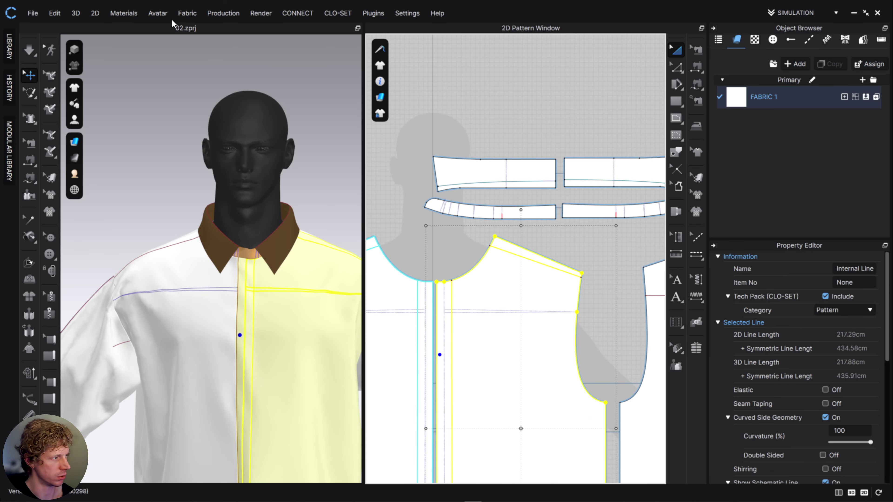
Switch to the reference board and examine the measurements on the Collar Stand drawing
key("alt+Tab")
scroll(579, 302, "down", 5)
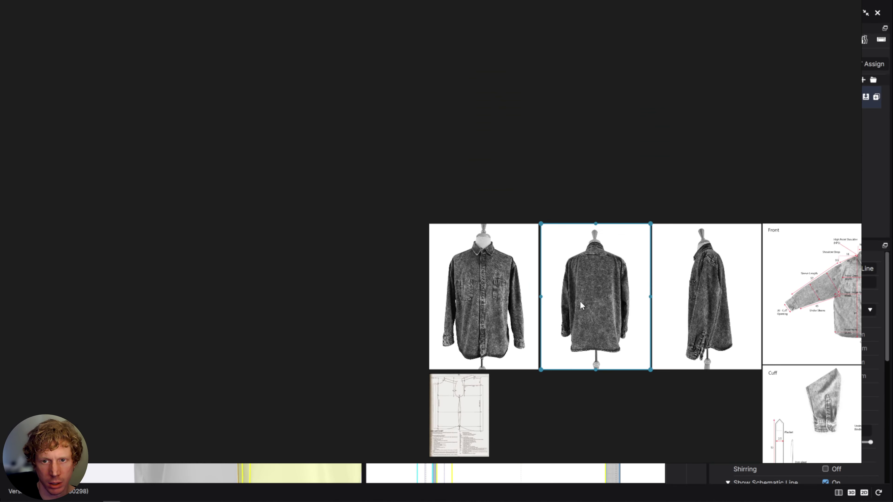
middle_click_drag(624, 294, 274, 166)
scroll(601, 231, "up", 1)
middle_click_drag(601, 231, 325, 228)
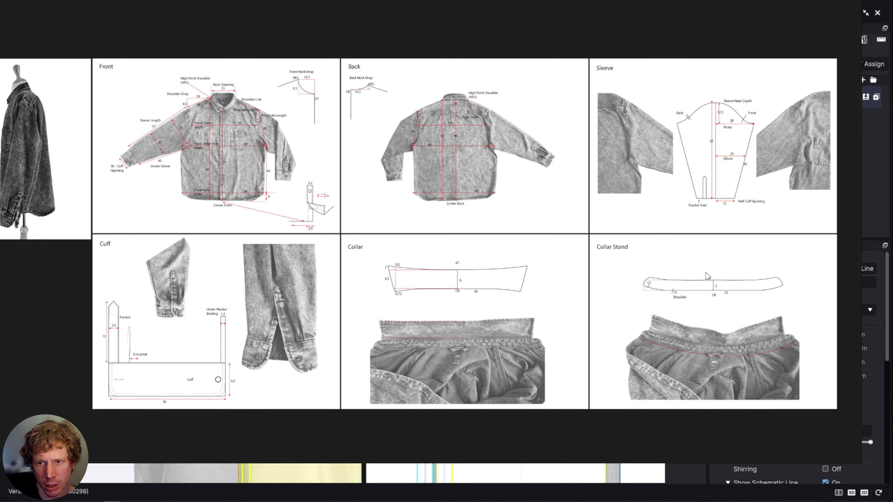
scroll(708, 281, "up", 4)
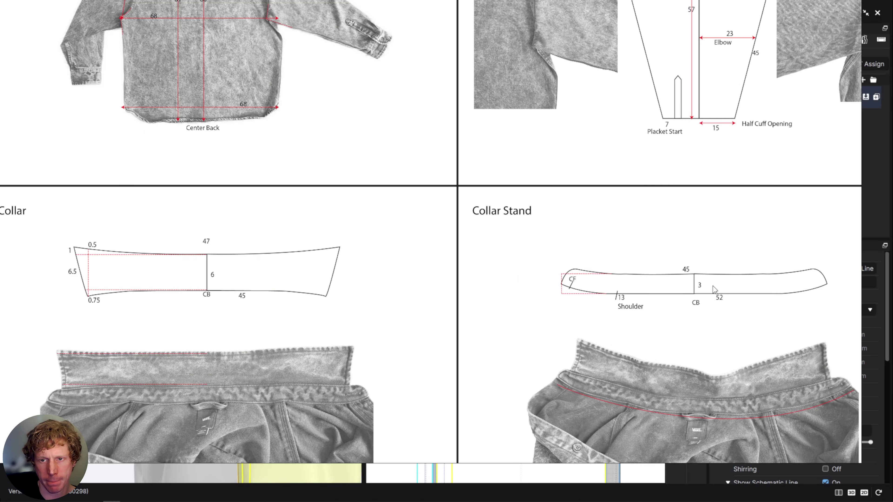
scroll(712, 286, "up", 1)
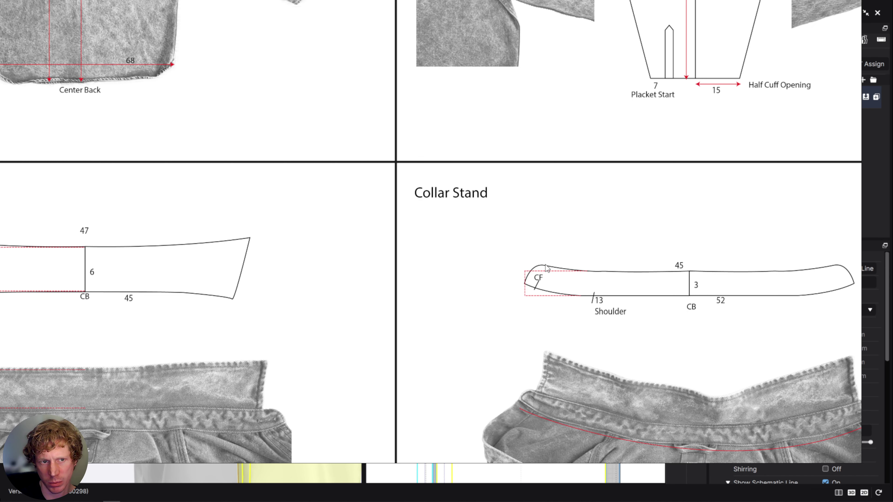
middle_click_drag(193, 272, 180, 252)
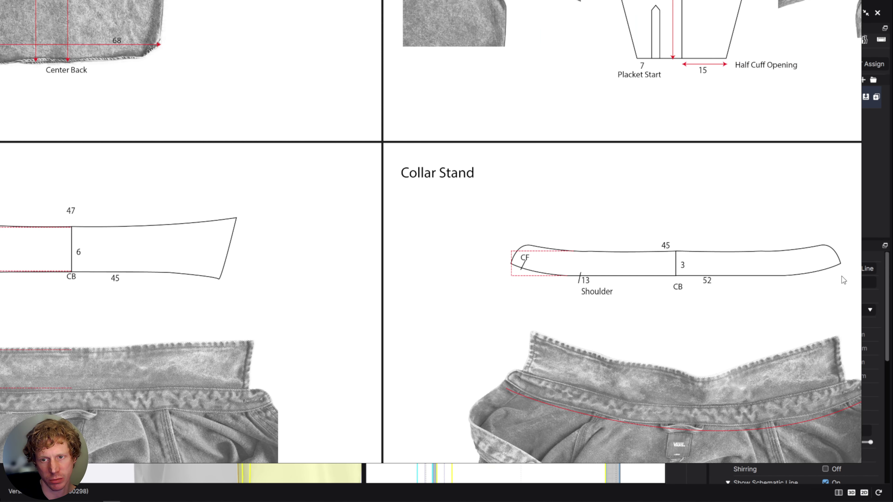
middle_click_drag(706, 230, 789, 280)
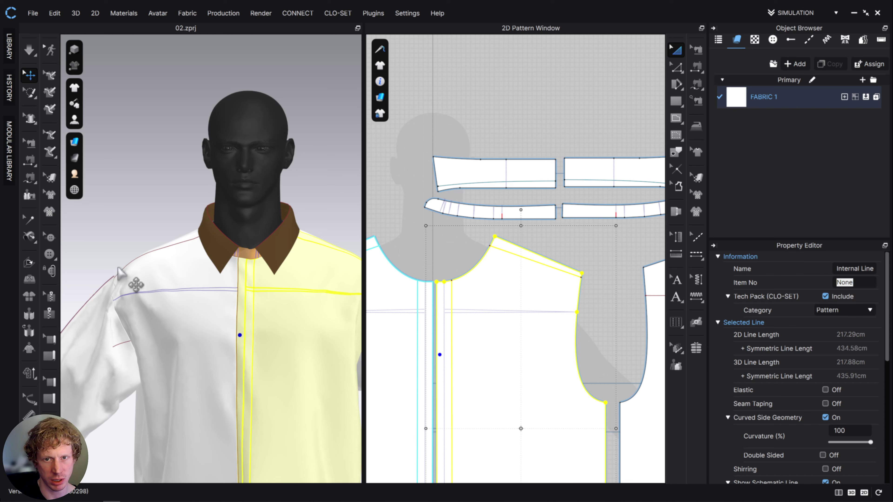
Check the sewing lines along the lower edge of the collar stand in the 2D patterns
middle_click_drag(440, 276, 412, 282)
middle_click_drag(480, 246, 469, 241)
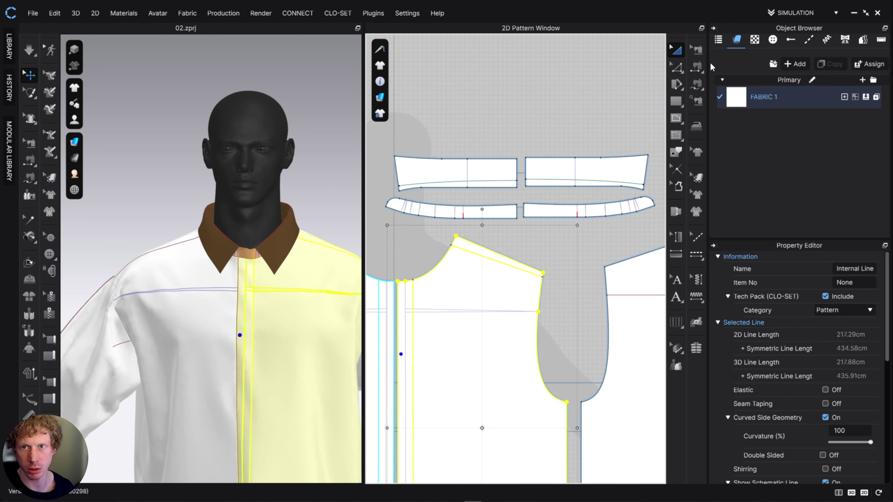
left_click(697, 83)
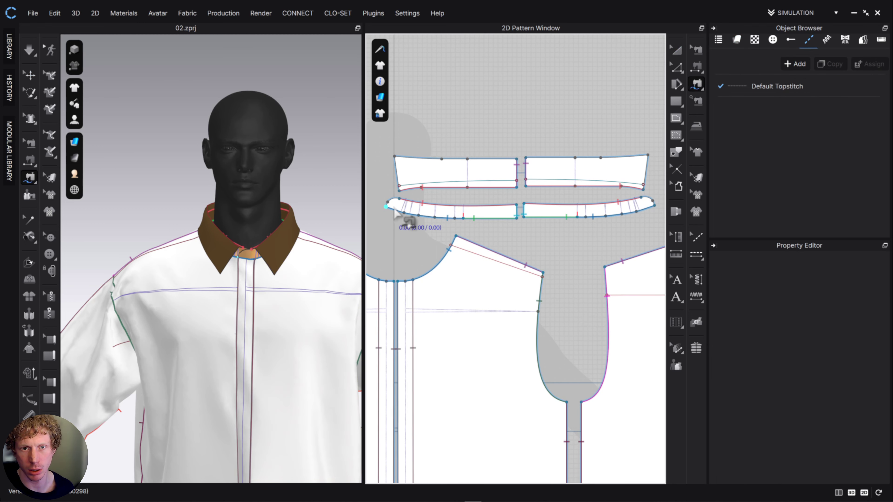
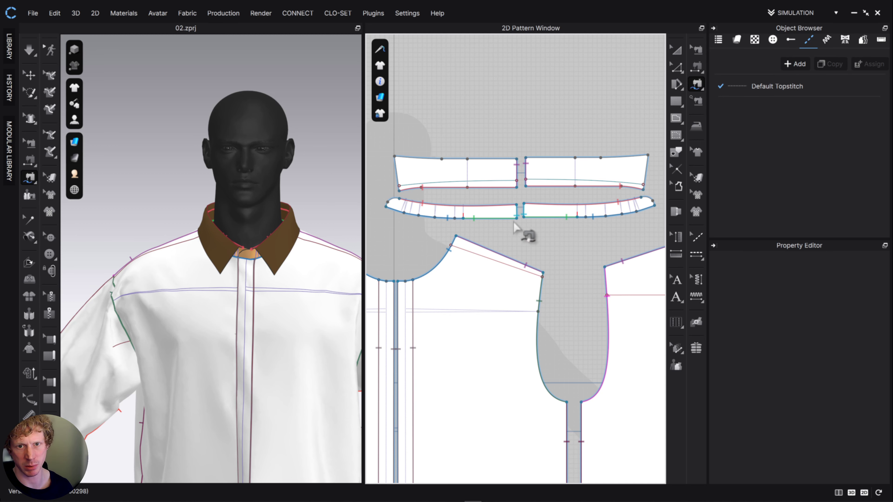
left_click(675, 51)
Simulate the full shirt, pulling on the lower front panels and a sleeve to relax the drape
scroll(281, 291, "down", 5)
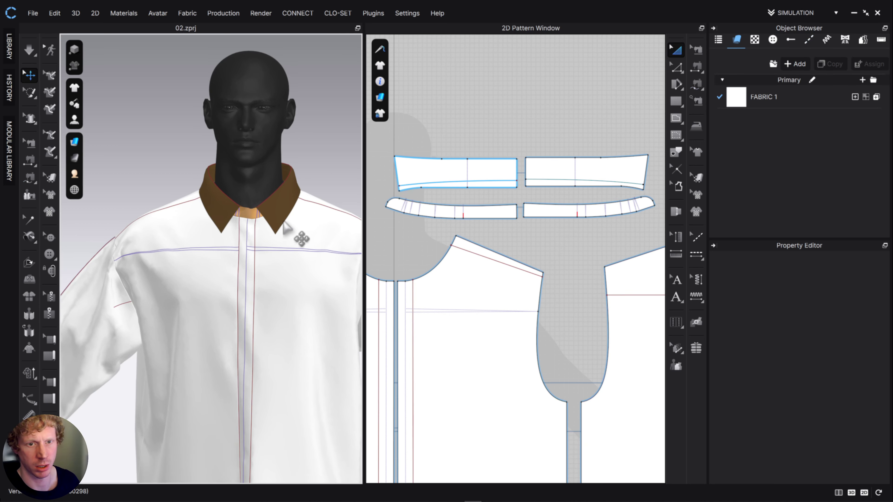
scroll(239, 319, "down", 1)
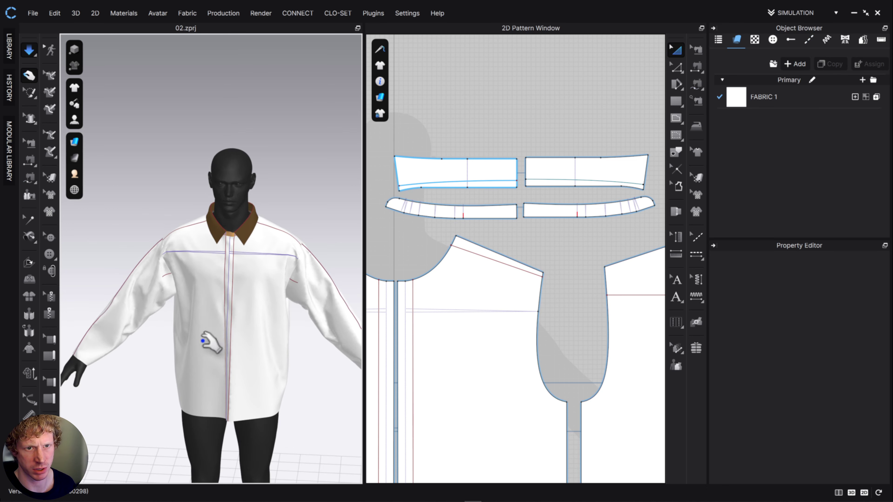
left_click(239, 368)
left_click_drag(234, 402, 236, 386)
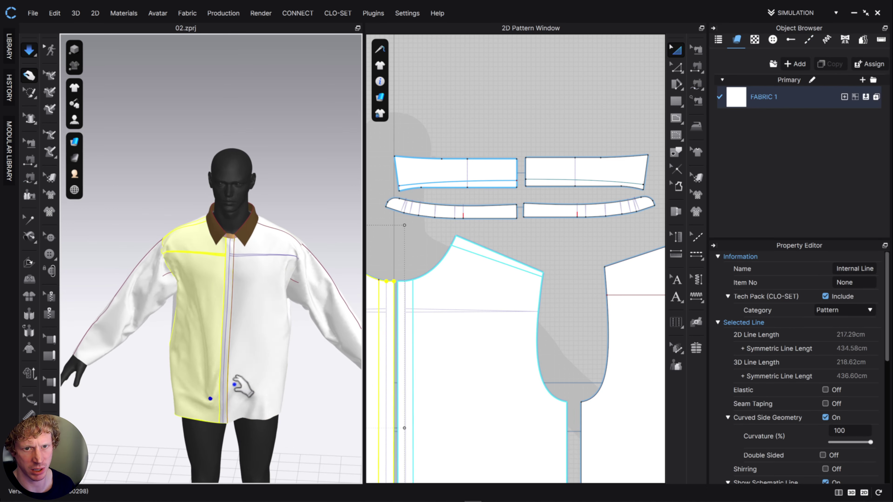
left_click_drag(140, 317, 176, 314)
key("space")
right_click_drag(242, 303, 187, 300)
middle_click_drag(204, 272, 229, 271)
right_click_drag(229, 271, 244, 257)
Save the project, and save a new version of it as 03
left_click(675, 67)
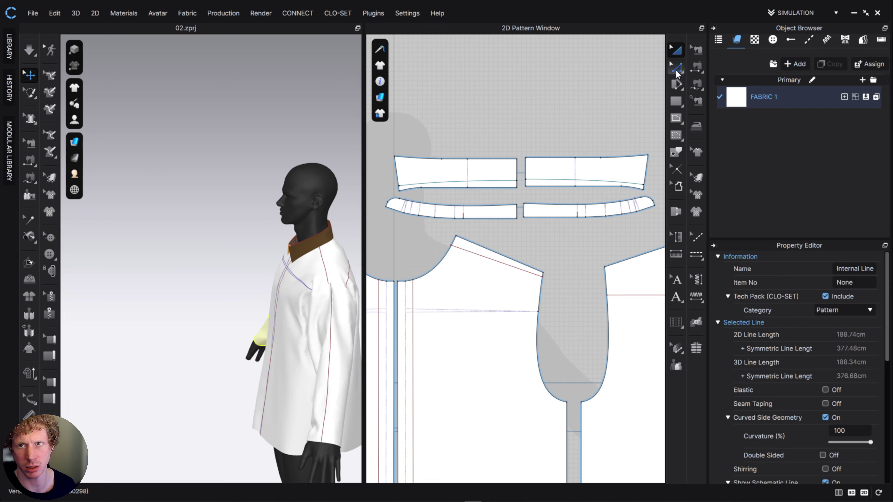
right_click_drag(593, 331, 527, 243)
left_click(496, 218)
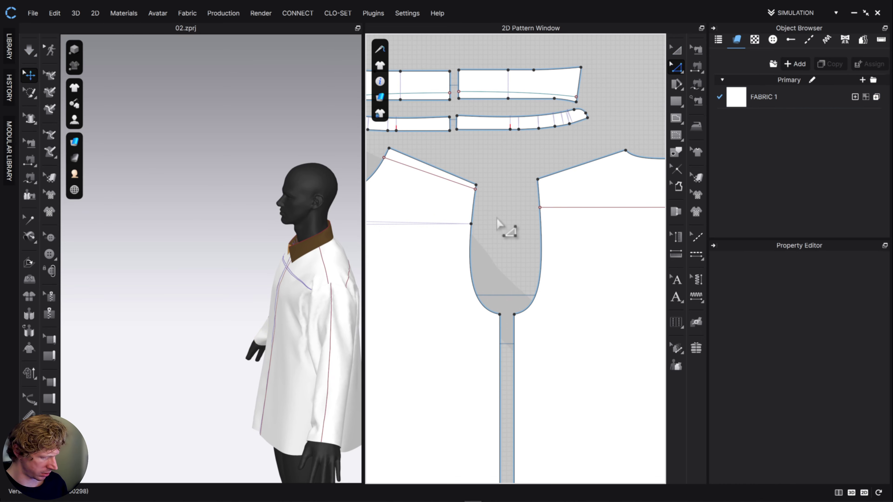
key("ctrl+s")
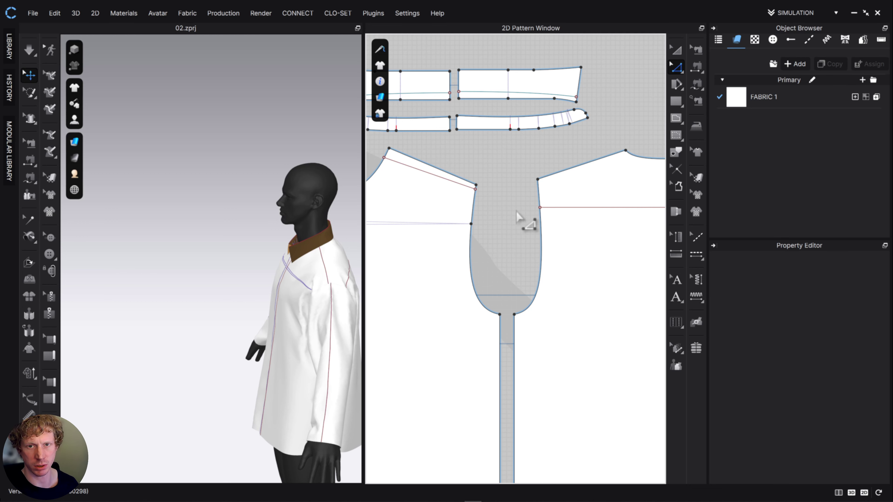
key("ctrl+shift+s")
type("03")
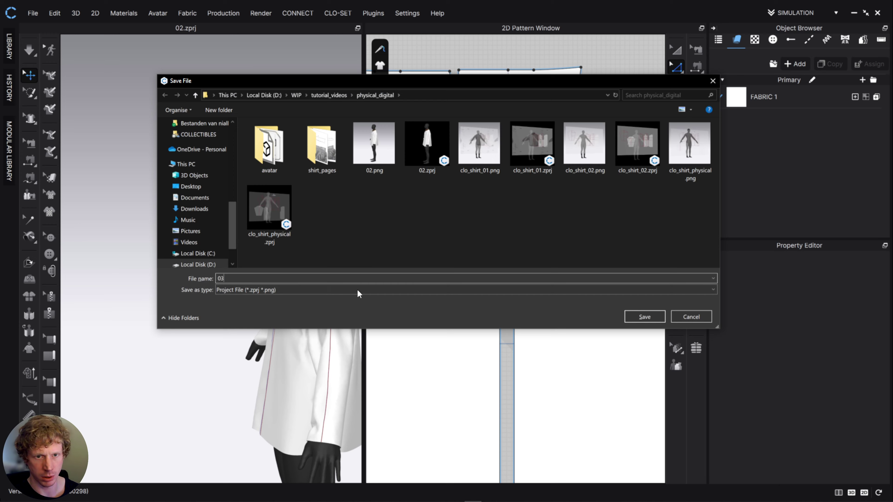
left_click(639, 317)
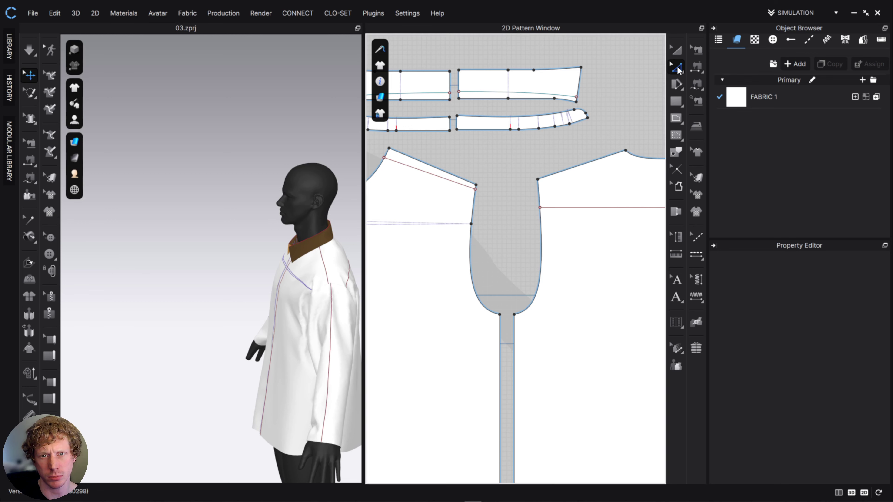
Extend the yoke line on the back panel to the pattern outline
middle_click_drag(600, 220, 519, 203)
right_click(515, 194)
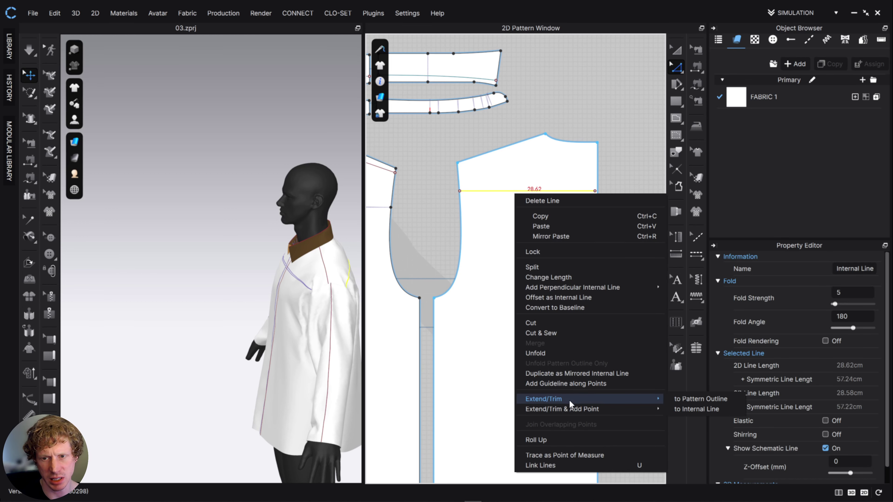
left_click(702, 400)
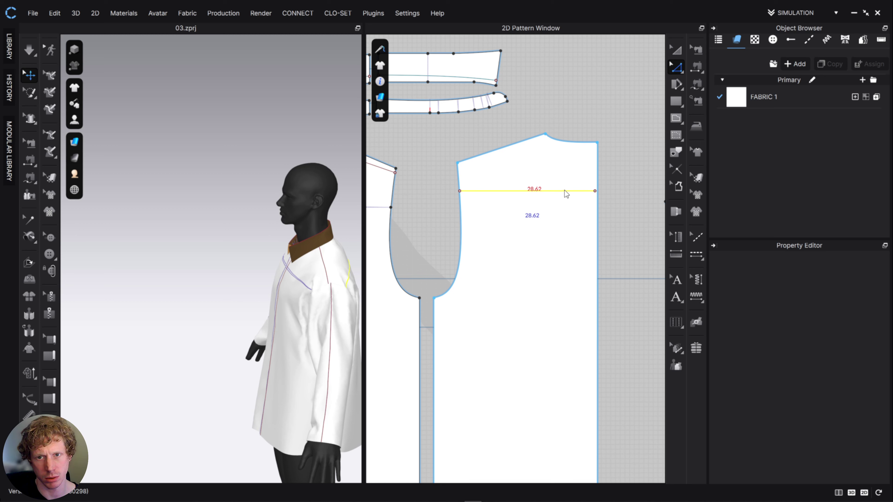
Cut and sew the back panel along the yoke line, splitting it into a yoke and a lower back piece
left_click(675, 49)
left_click(515, 191)
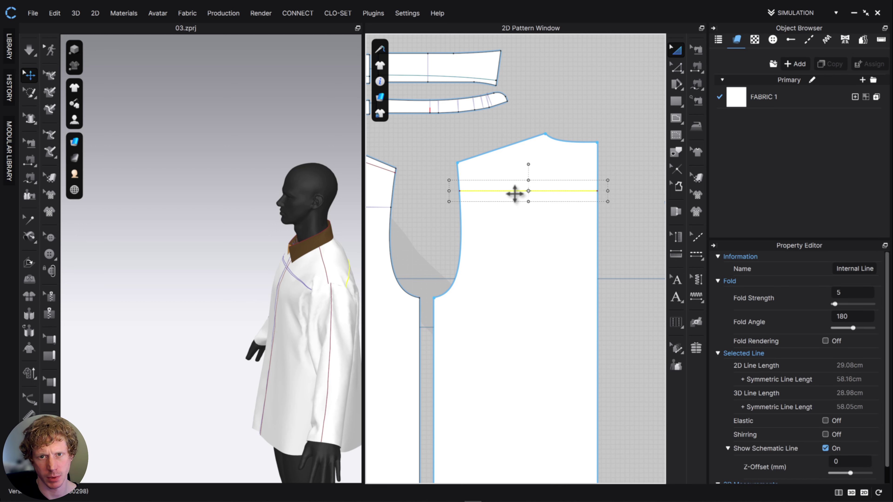
right_click(515, 193)
left_click(566, 352)
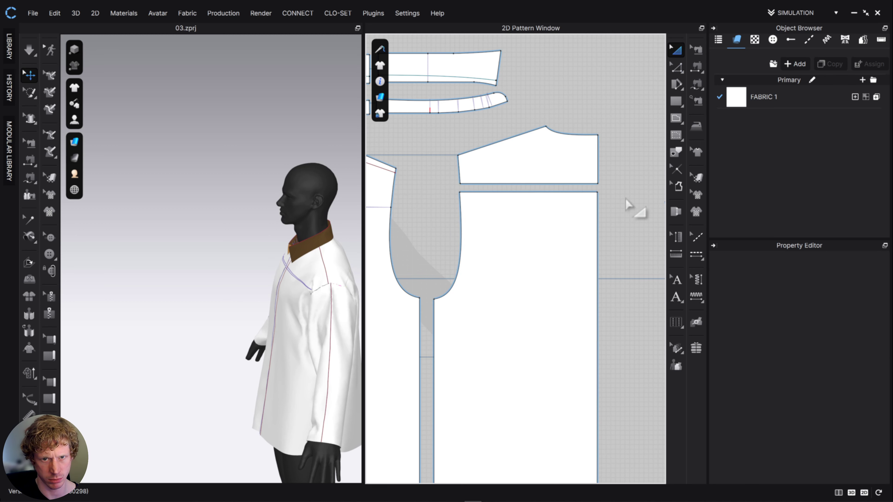
Simulate the shirt with the split back, pulling on the lower back panel to settle its drape
mouse_move(267, 302)
right_mouse_down()
mouse_move(241, 309)
mouse_move(297, 309)
mouse_move(278, 304)
right_mouse_up()
key("space")
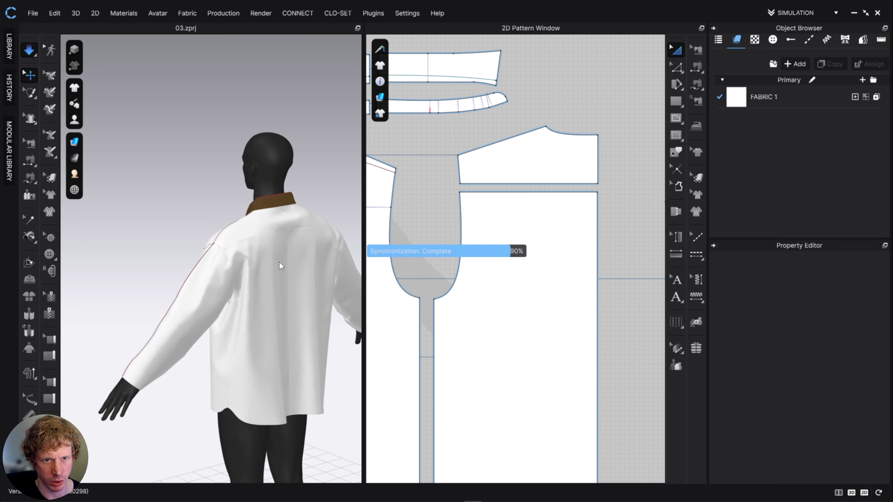
left_click(290, 252)
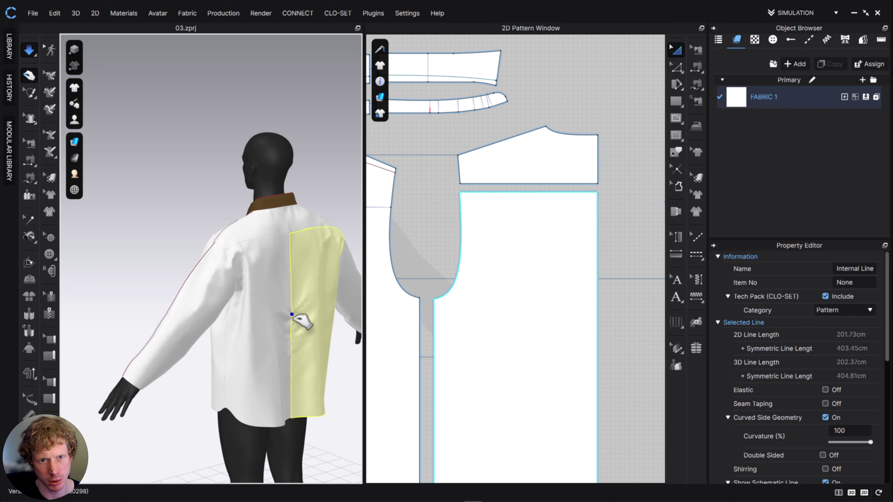
right_click_drag(295, 389, 319, 383)
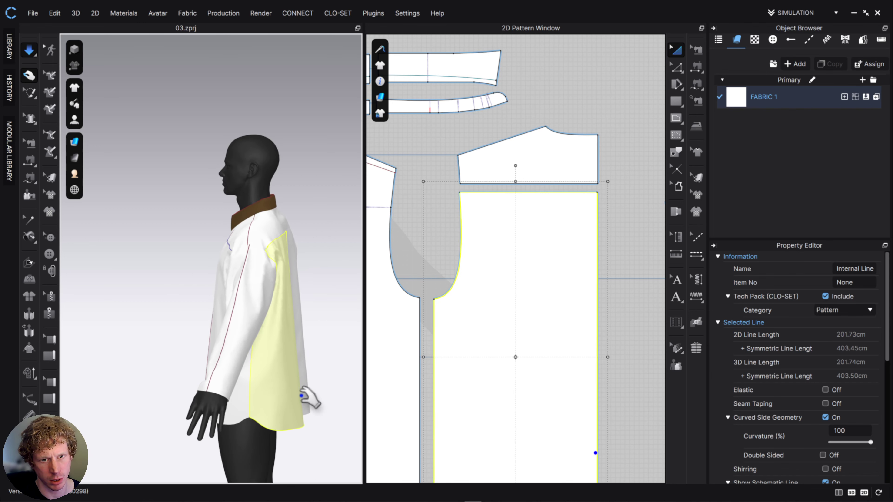
left_click_drag(294, 406, 297, 413)
right_click_drag(299, 415, 278, 401)
left_click(276, 404)
key("space")
Cut and sew the front panel along the sloped internal line below the shoulder, separating a narrow shoulder strip
right_click_drag(484, 303, 612, 303)
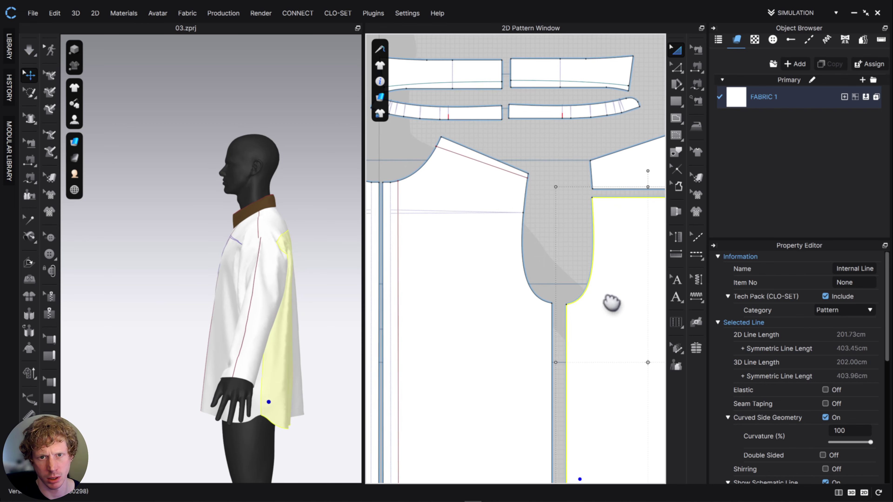
left_click(465, 155)
right_click_drag(464, 152, 442, 176)
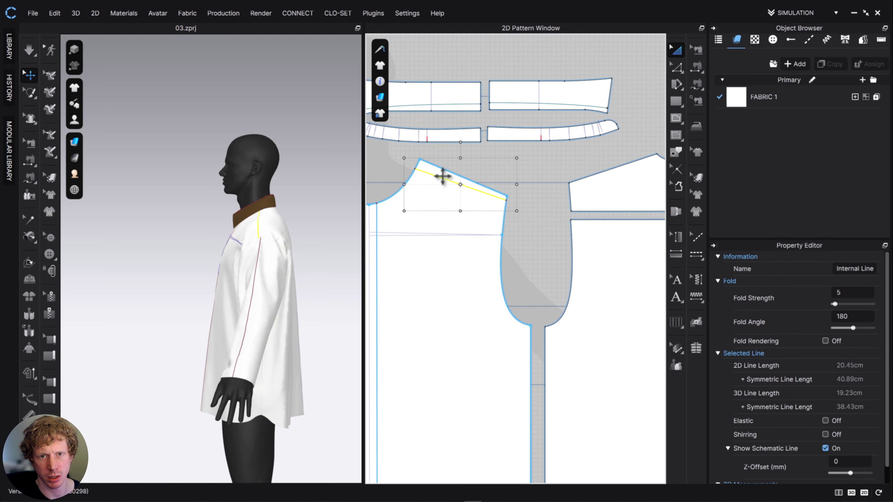
right_click(441, 179)
left_click(352, 192)
right_click_drag(292, 201, 331, 206)
right_click(275, 216)
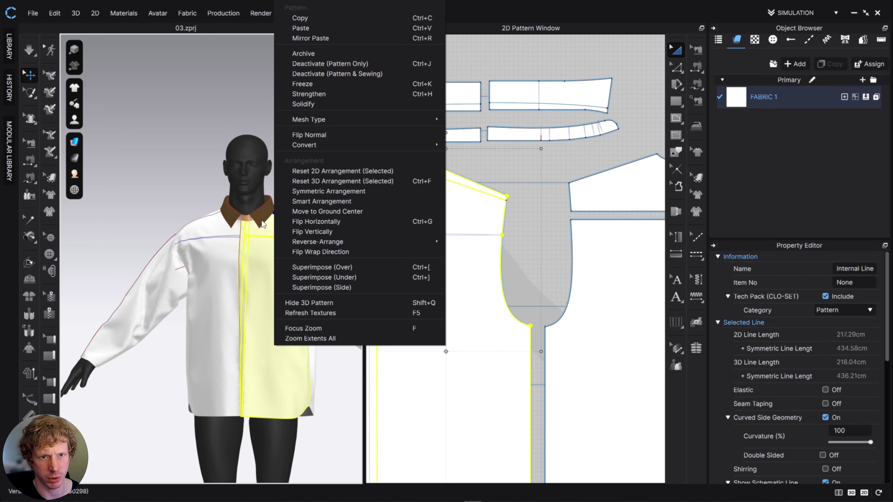
left_click(206, 158)
key("2")
scroll(227, 166, "up", 5)
middle_click_drag(230, 166, 244, 262)
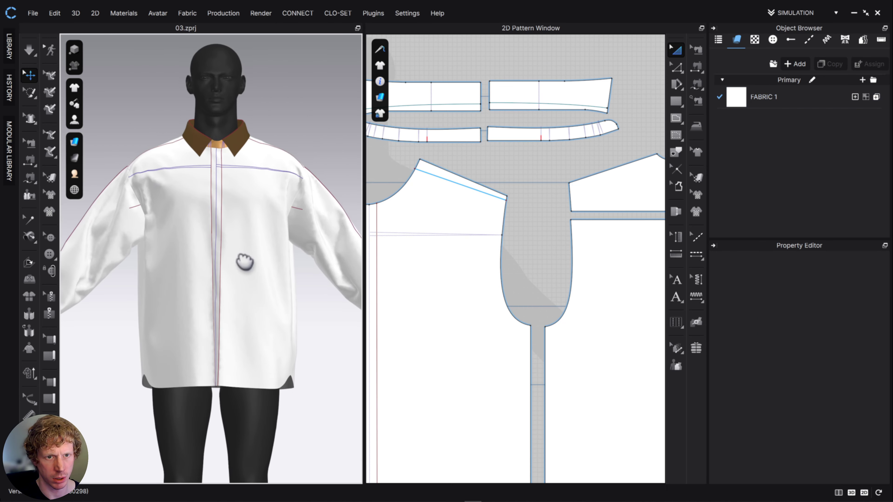
right_click(448, 183)
left_click(510, 356)
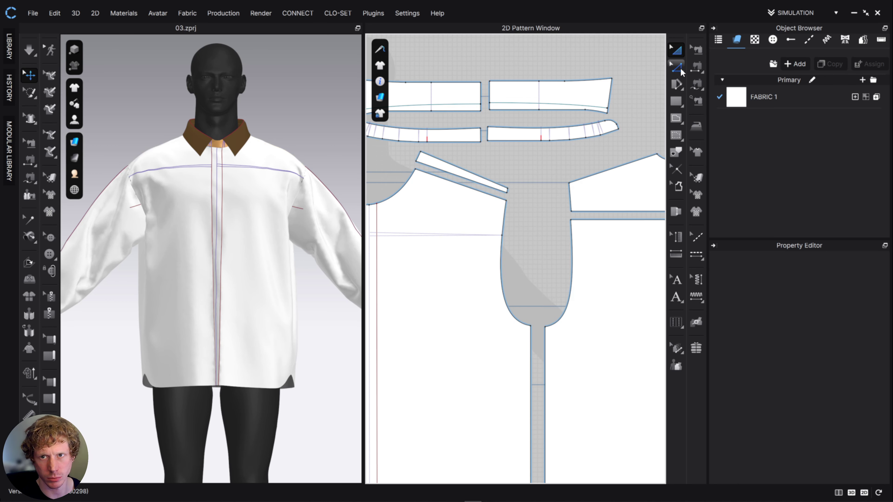
Merge the front shoulder strip with the back yoke along their matching shoulder edges
left_click(676, 67)
left_click(458, 169)
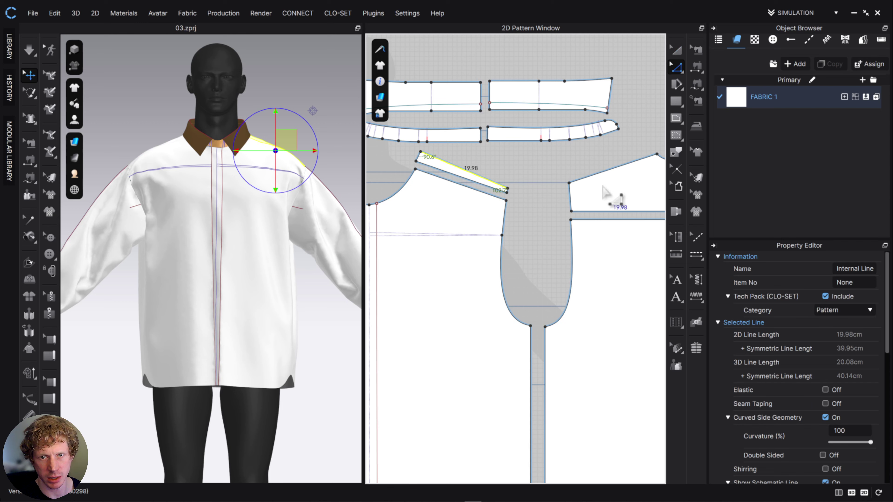
left_click(598, 174, "shift")
right_click(593, 175)
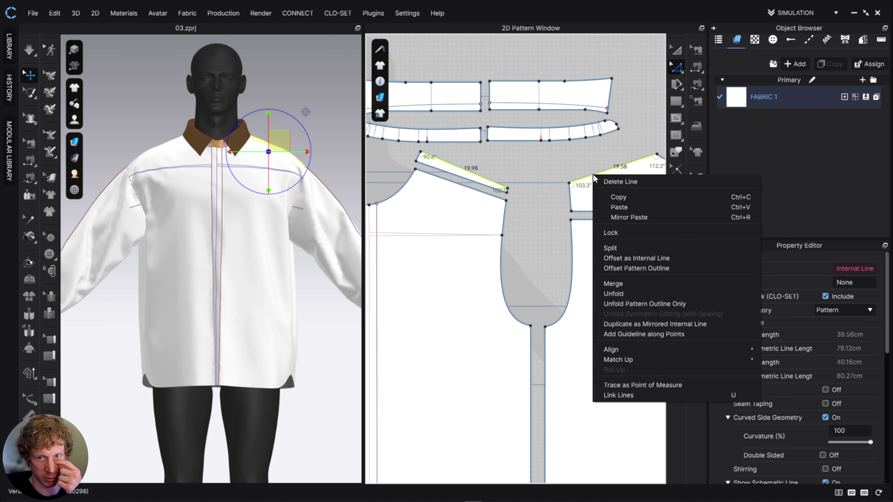
left_click(622, 294)
Smooth the merged yoke's neckline curve around the point where the shoulder strip joins the back neck
middle_click_drag(634, 197, 524, 241)
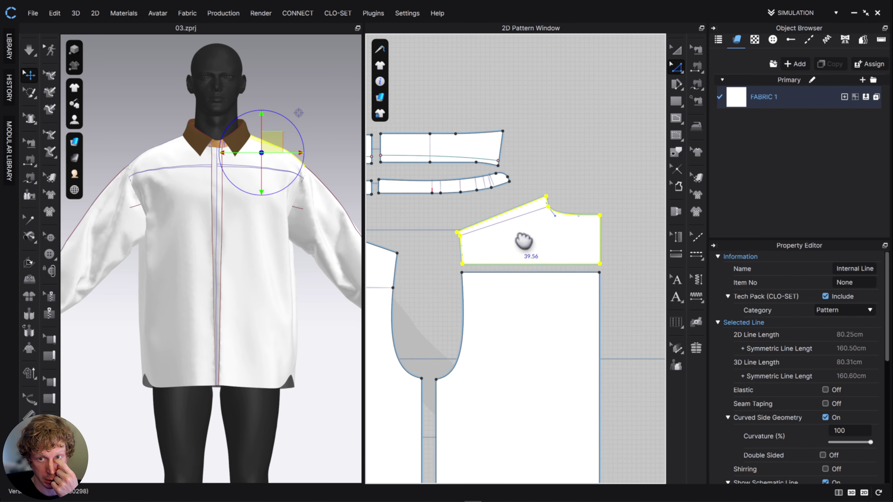
scroll(546, 197, "down", 4)
scroll(547, 197, "up", 7)
middle_click_drag(591, 204, 522, 198)
scroll(516, 193, "up", 2)
left_click(519, 194)
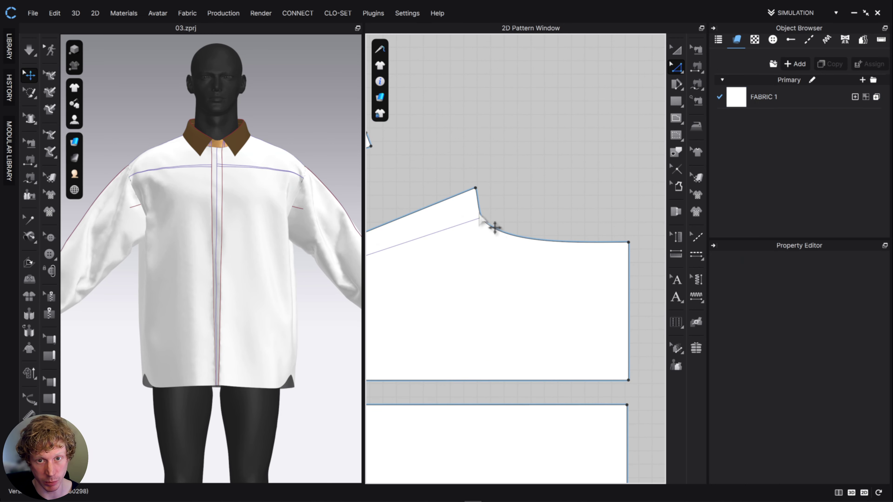
left_click(496, 232)
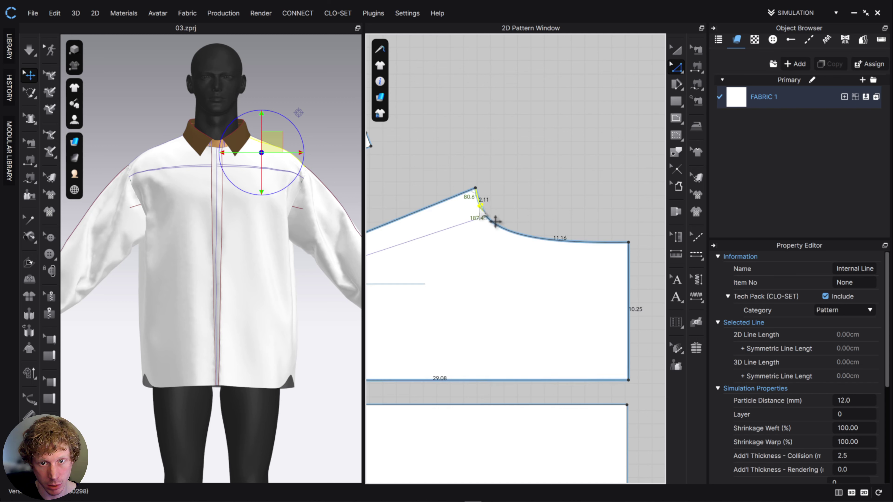
left_click(506, 231)
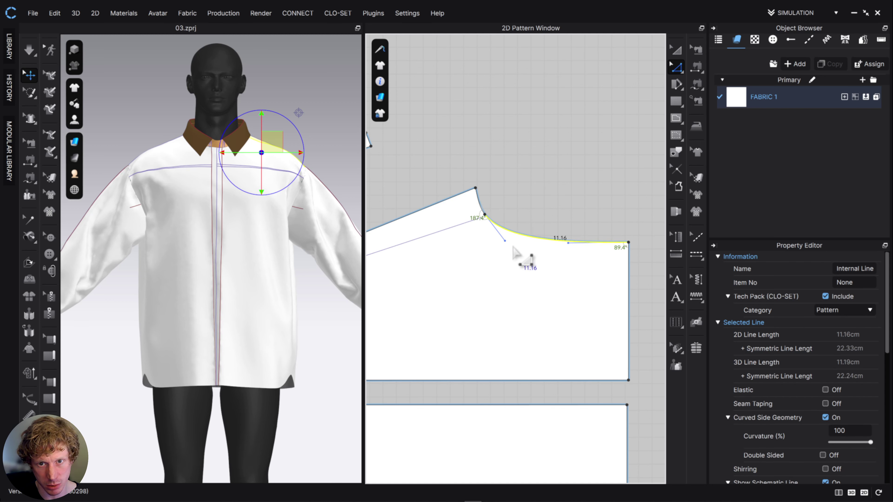
left_click(535, 198)
Simulate the shirt with the merged yoke and check the shoulder area from several angles
right_click_drag(250, 187, 191, 205)
key("space")
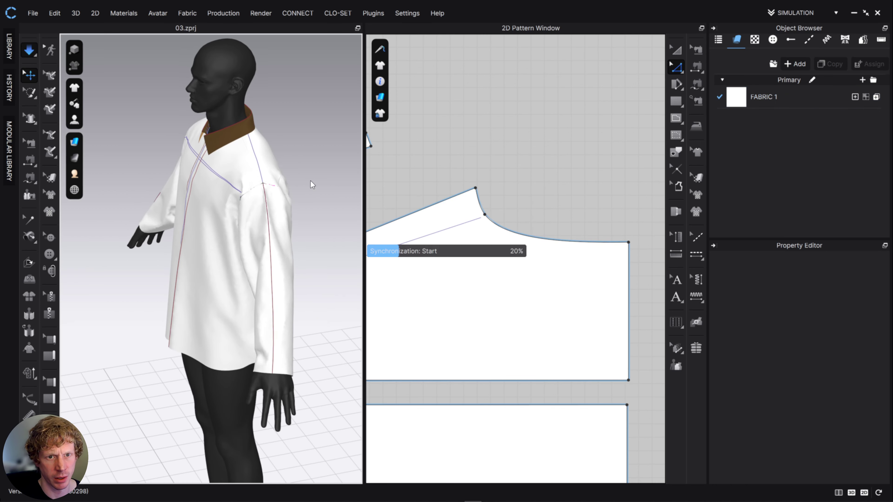
scroll(291, 199, "down", 3)
scroll(292, 197, "up", 5)
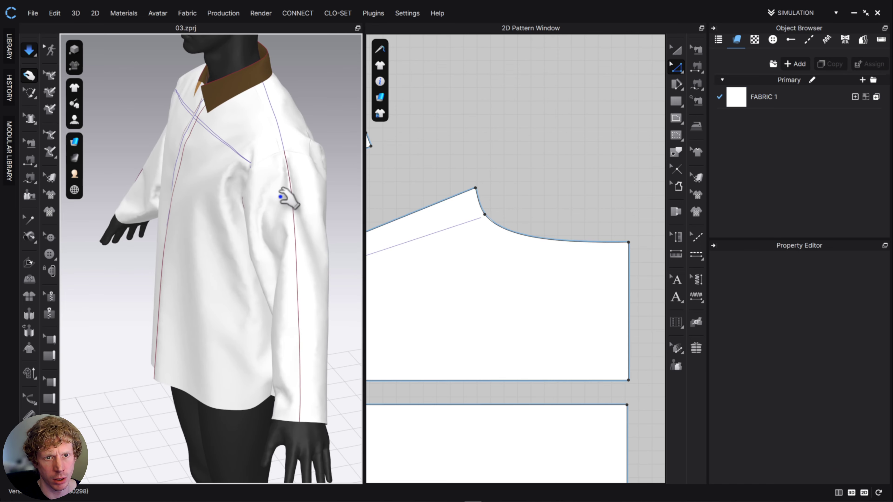
right_click_drag(203, 147, 248, 139)
scroll(244, 182, "down", 5)
right_click_drag(243, 94, 358, 194)
scroll(555, 260, "down", 6)
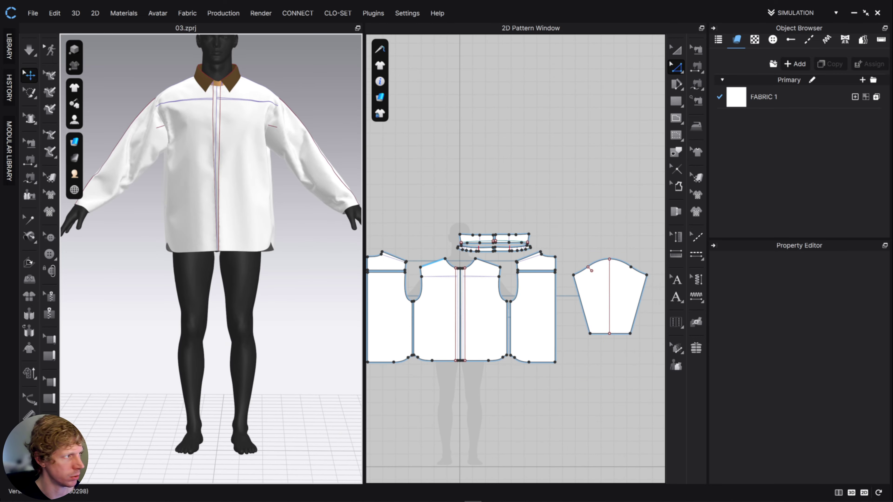
Examine the cuff section of the reference board, including the placket, pleat and under placket binding
right_click_drag(892, 239, 515, 235)
scroll(520, 274, "down", 6)
middle_click_drag(225, 352, 421, 302)
scroll(421, 302, "up", 5)
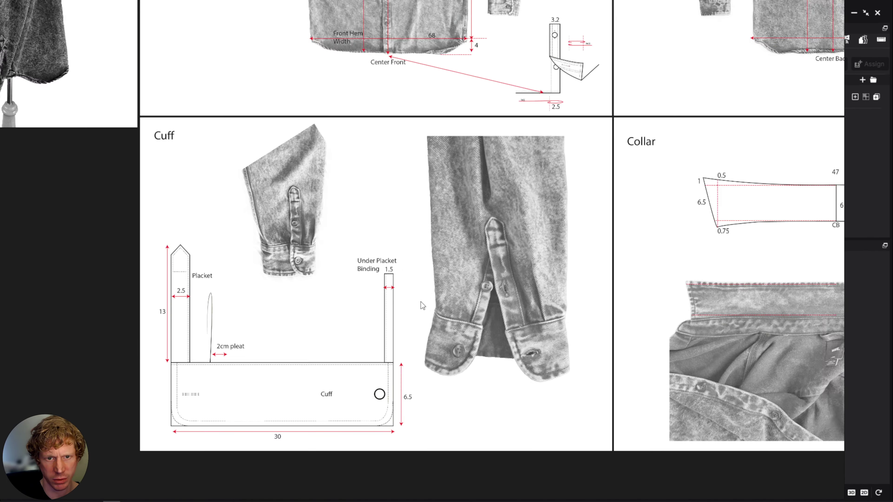
middle_click_drag(302, 409, 439, 303)
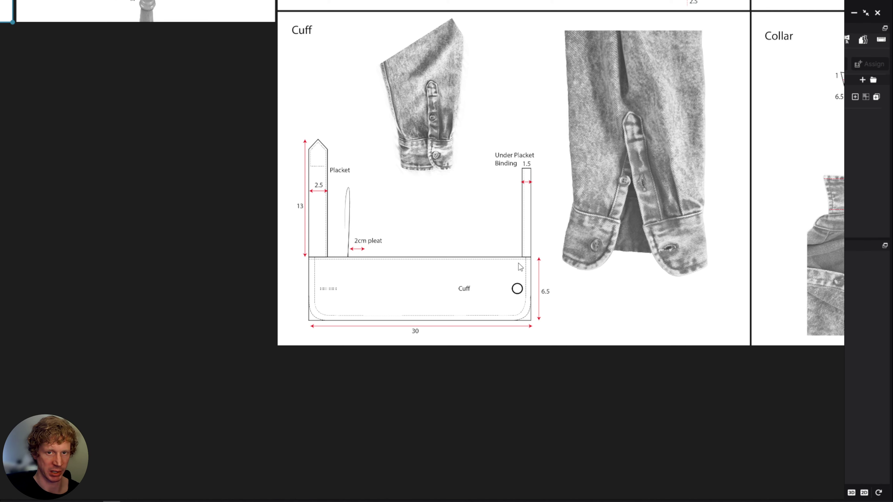
right_click_drag(480, 137, 0, 169)
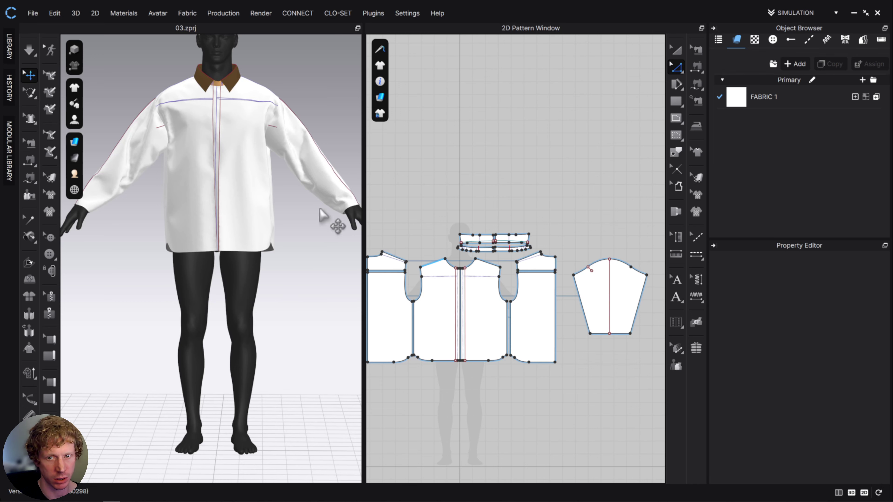
Split the left half of the sleeve's hem line into two lines, with Line 1 set to 7 cm from the outer corner
scroll(485, 278, "down", 5)
middle_click_drag(592, 319, 579, 305)
scroll(486, 279, "up", 12)
left_click(677, 69)
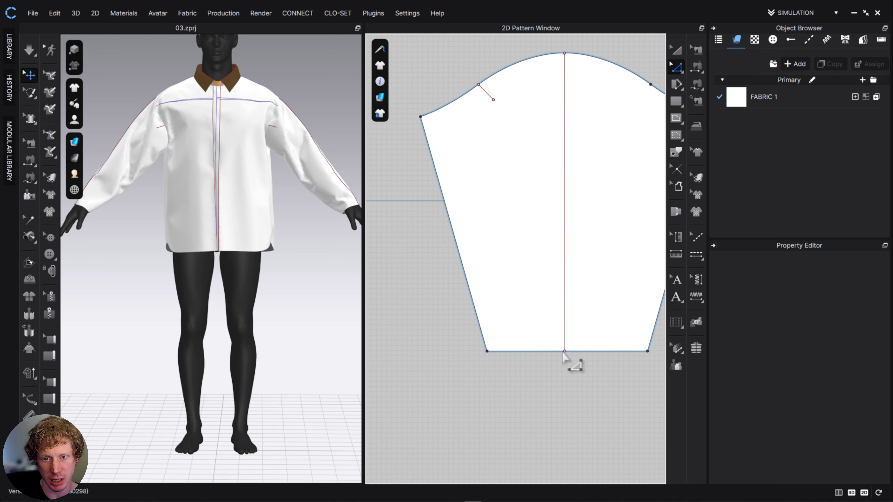
left_click(517, 352)
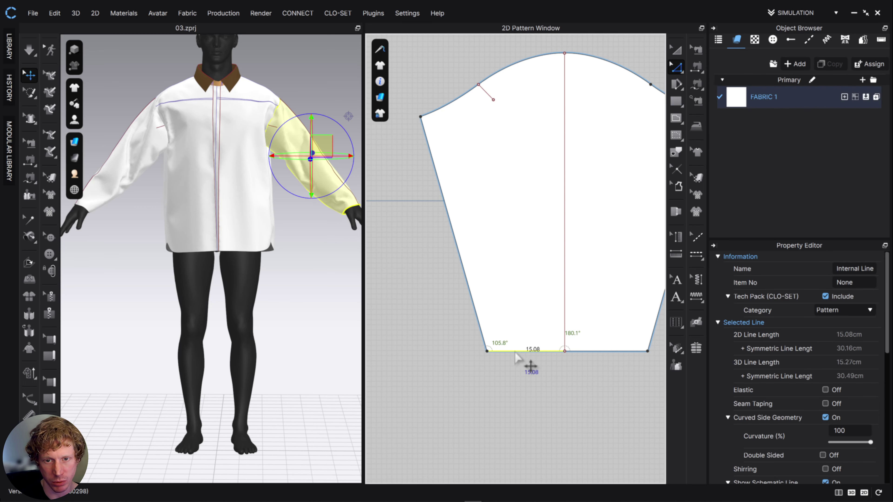
right_click(514, 351)
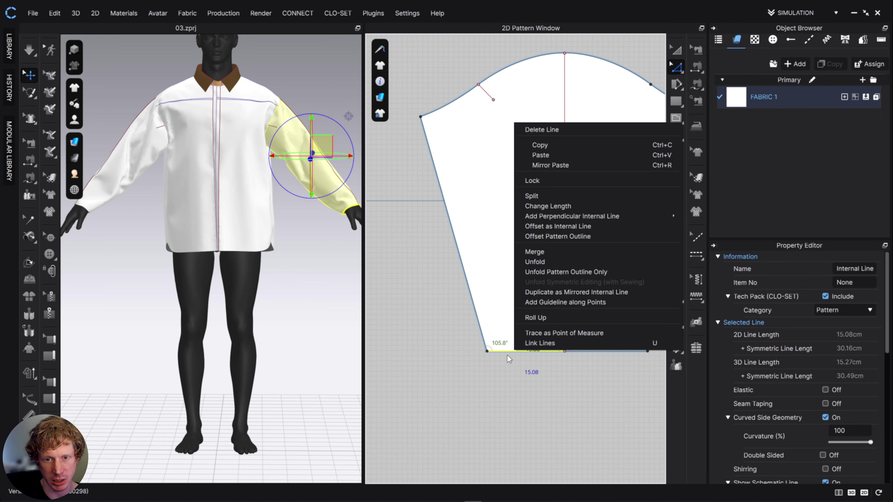
left_click(531, 196)
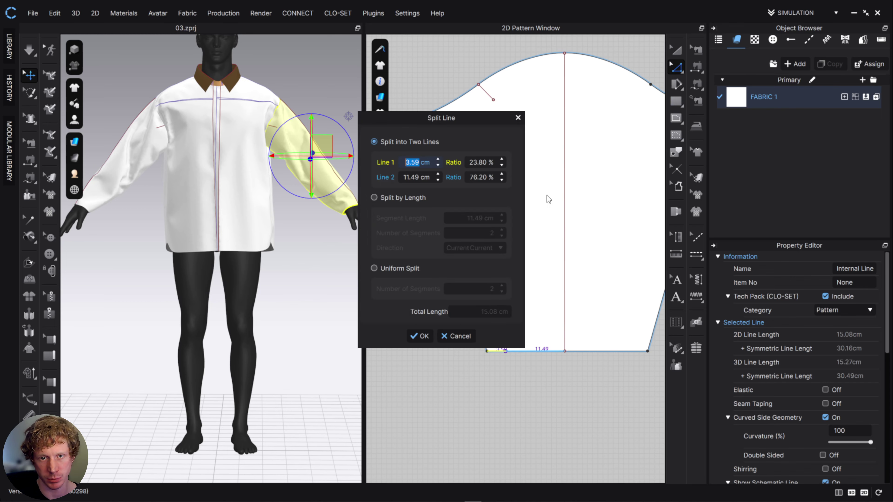
left_click_drag(435, 125, 382, 116)
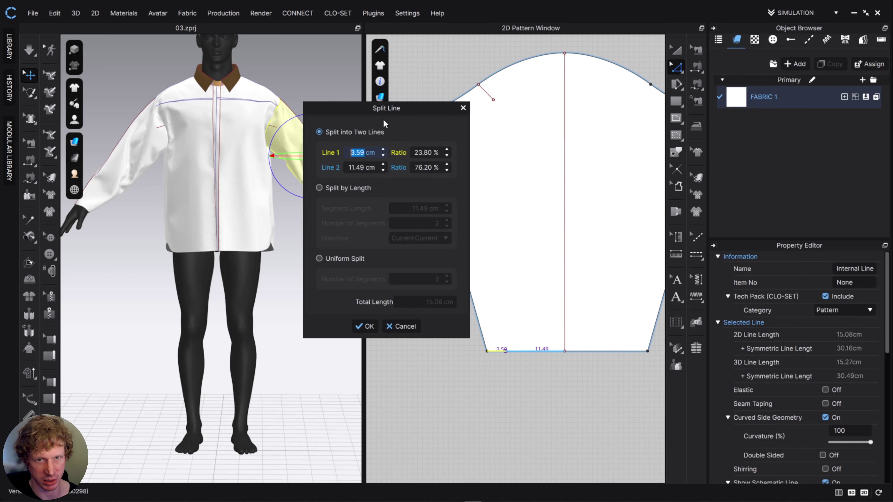
type("7")
left_click(367, 326)
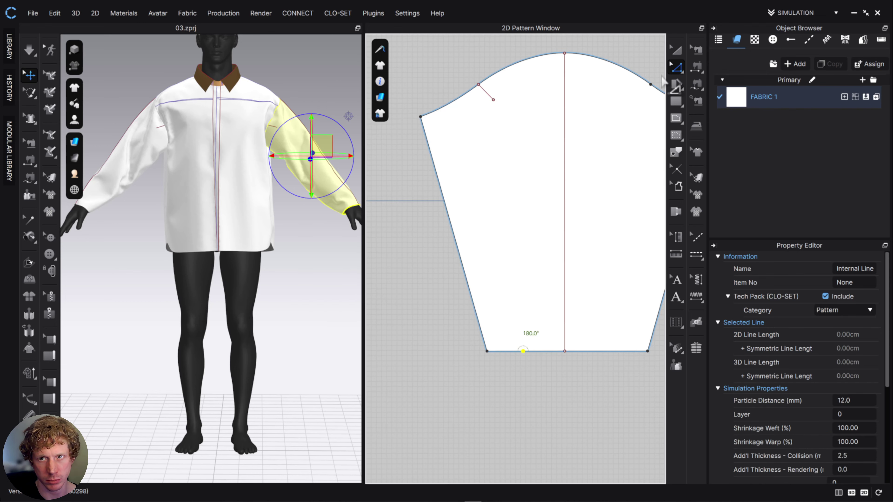
Check the sleeve placket and pleat dimensions on the cuff reference drawing
right_click_drag(0, 212, 633, 240)
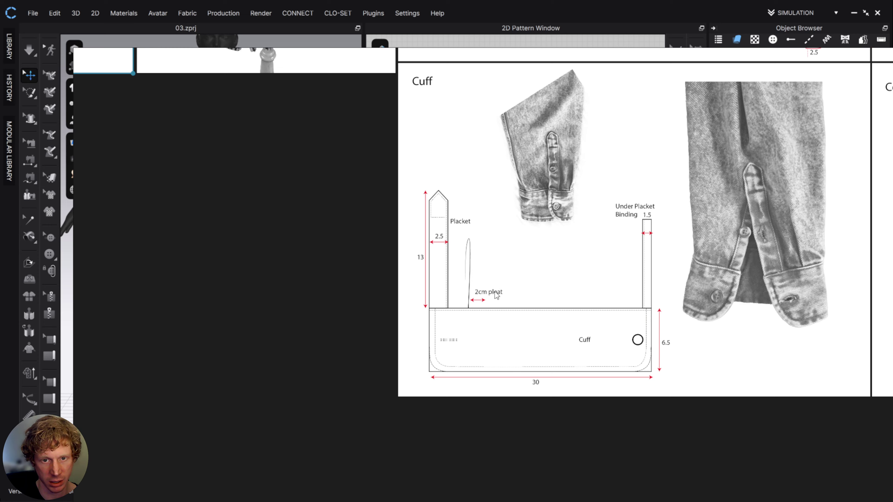
scroll(477, 289, "up", 4)
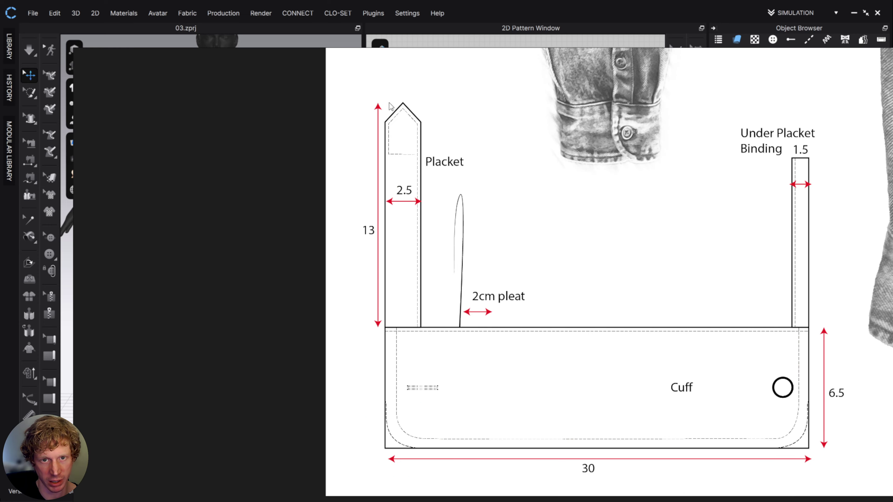
Create an internal rectangle 2.5 cm wide and 13 cm high on the sleeve pattern just above the hem
right_click_drag(500, 285, 0, 289)
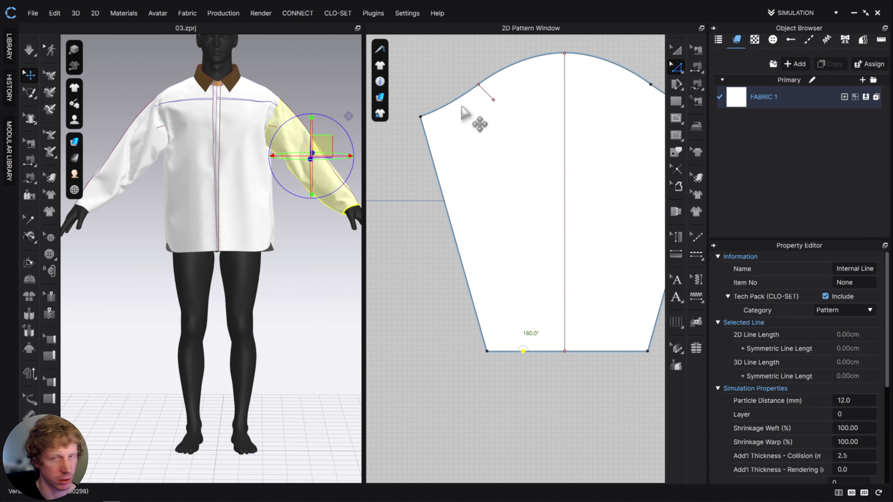
left_click(680, 124)
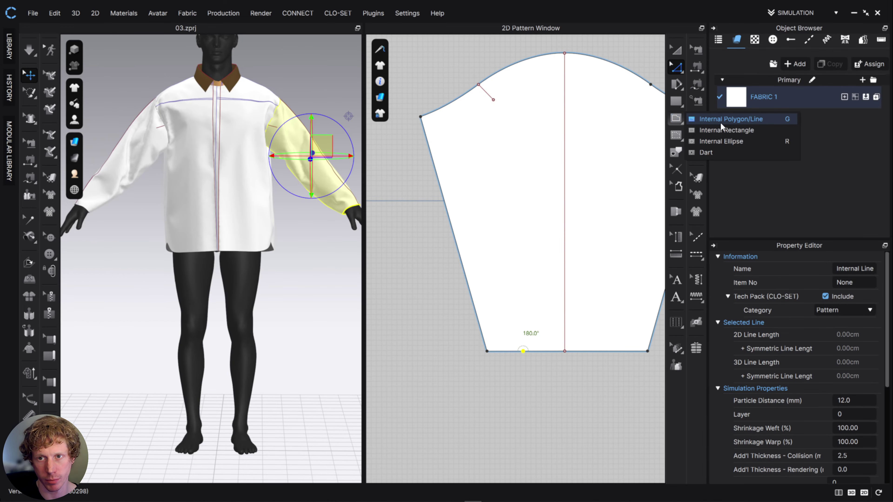
left_click(741, 130)
left_click(512, 301)
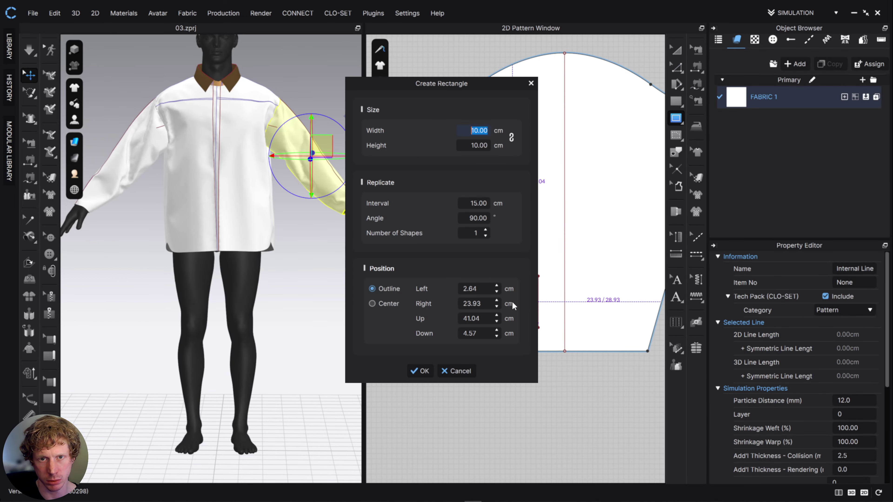
type("2.5")
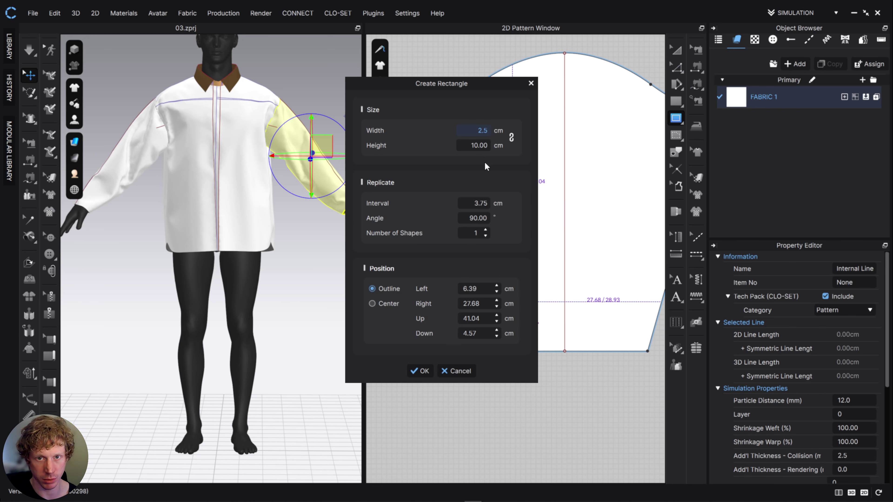
left_click(474, 146)
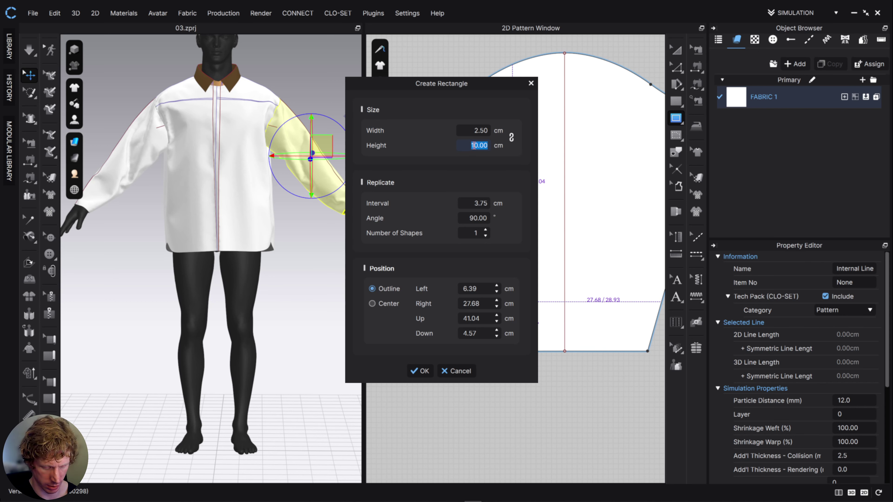
left_click(420, 372)
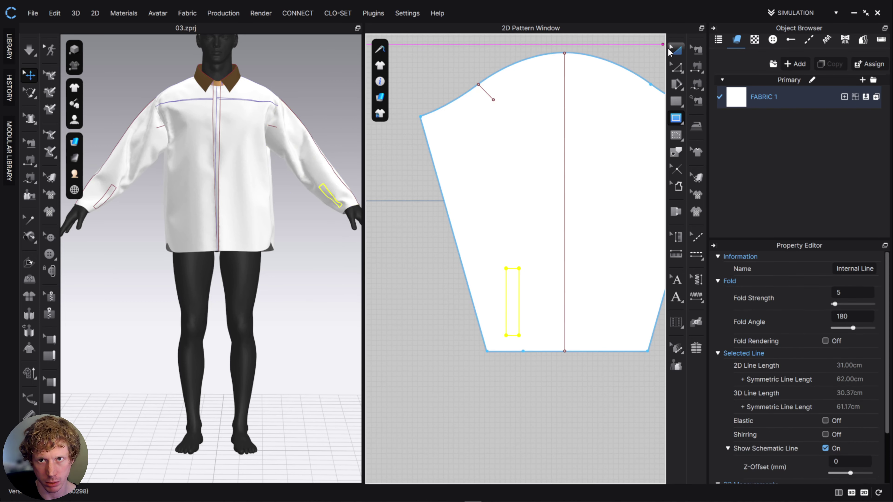
Move the placket rectangle down so its base sits on the sleeve hem with its lower corner on the hem point
left_click(677, 54)
scroll(527, 354, "down", 3)
scroll(526, 353, "up", 5)
left_click(532, 366)
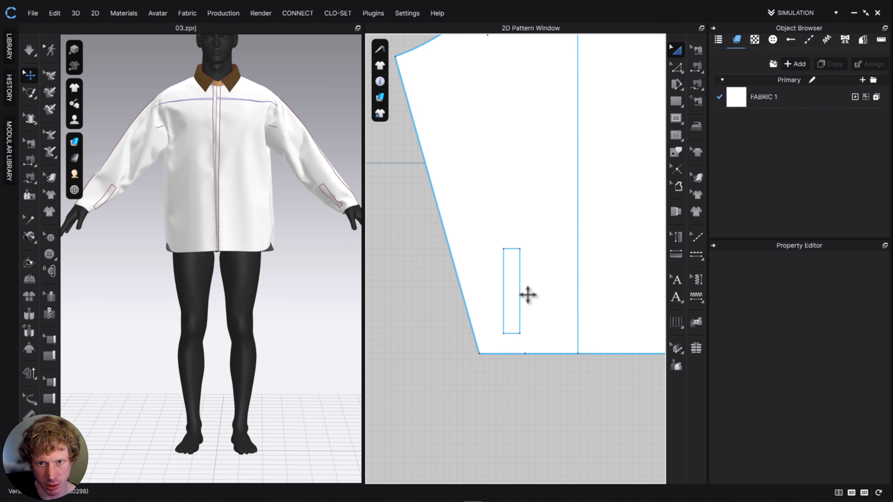
left_click_drag(520, 293, 550, 313)
left_click(542, 311)
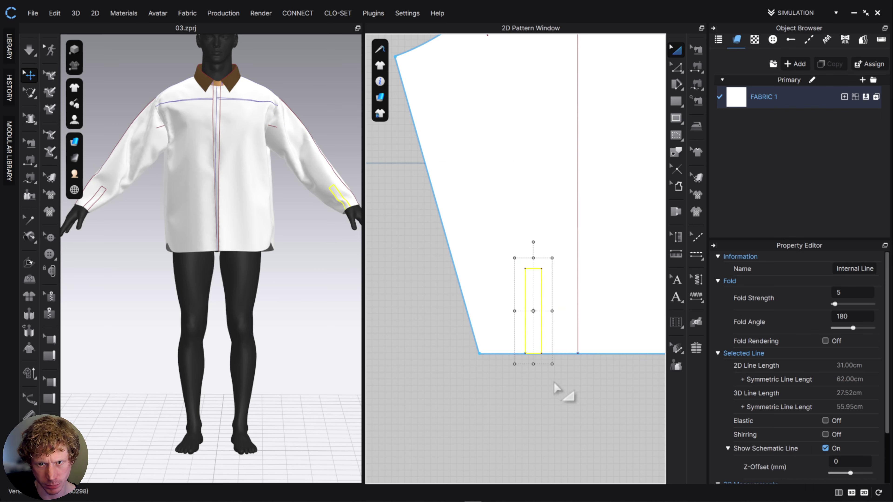
left_click(560, 388)
Split the sleeve hem line into two lines, with Line 1 set to 7 cm from the opposite hem corner
scroll(485, 289, "down", 3)
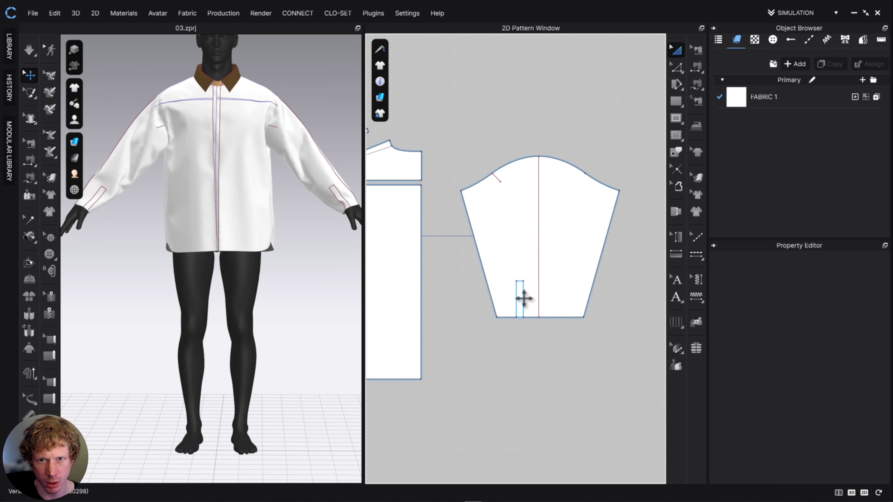
middle_click_drag(556, 328, 513, 291)
scroll(513, 290, "up", 3)
middle_click_drag(400, 268, 428, 278)
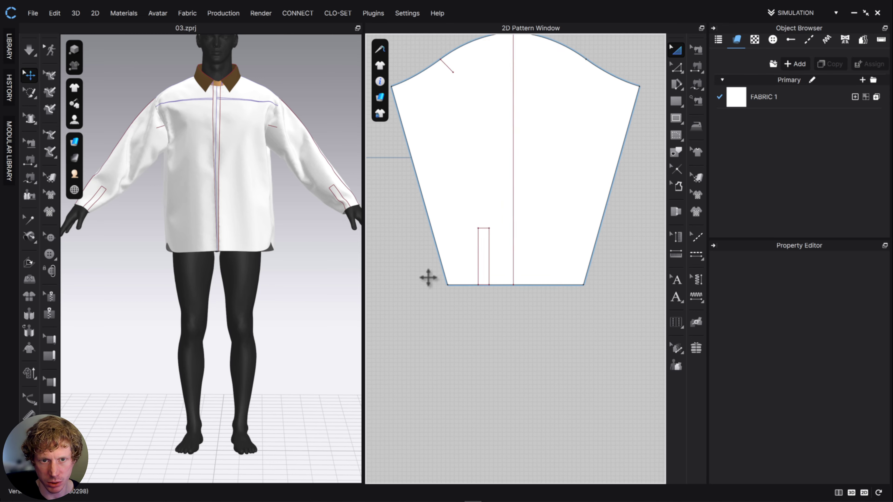
middle_click_drag(296, 232, 244, 248)
left_click(676, 68)
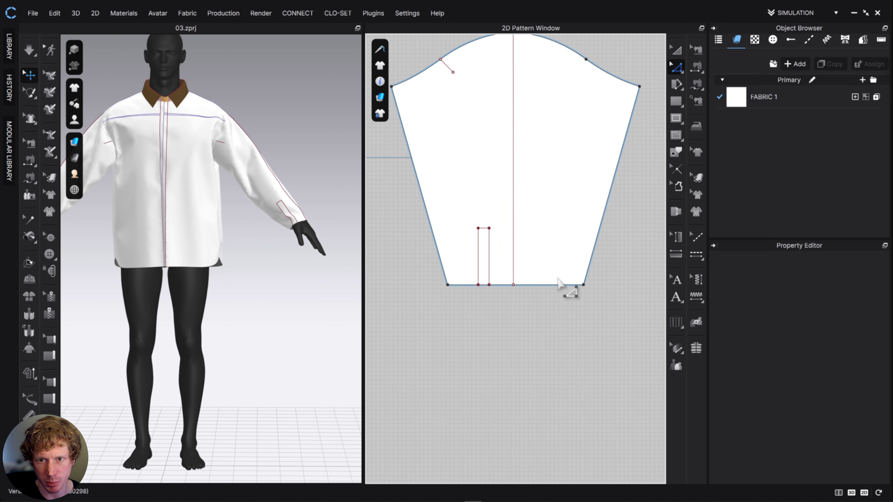
right_click(563, 291)
left_click(598, 131)
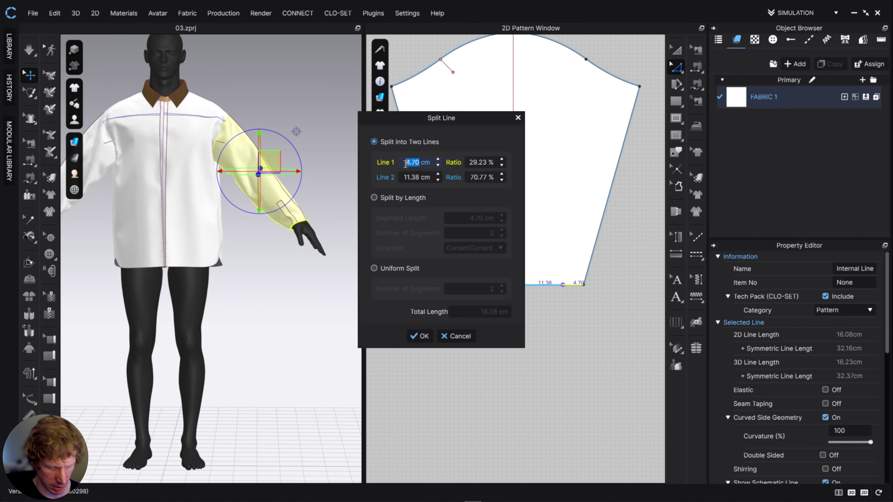
type("7")
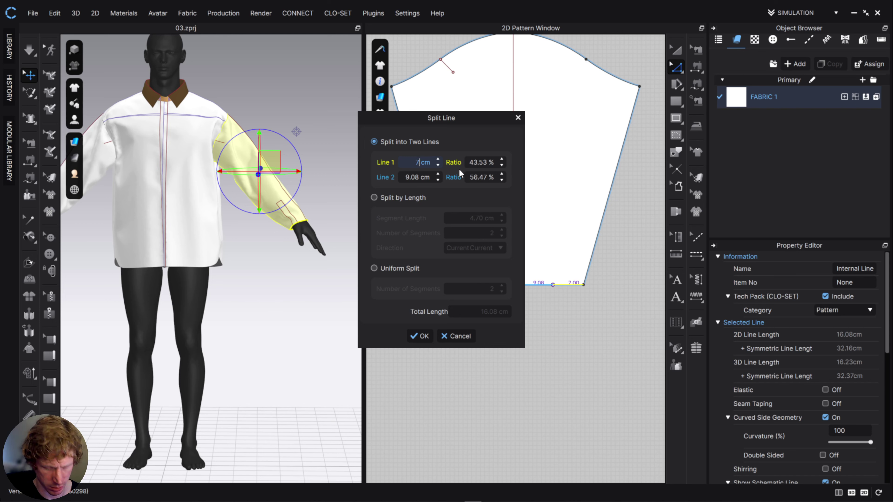
left_click(431, 339)
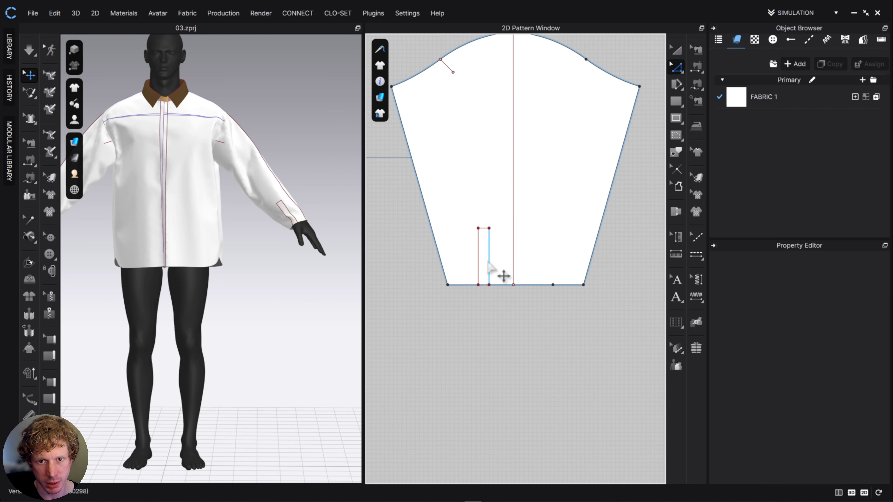
Move the placket rectangle across the hem so its lower corner lands on the new split point, toward the back of the sleeve
left_click(677, 51)
left_click_drag(489, 254, 564, 256)
left_click(303, 278)
right_click_drag(303, 279, 179, 275)
middle_click_drag(185, 281, 379, 264)
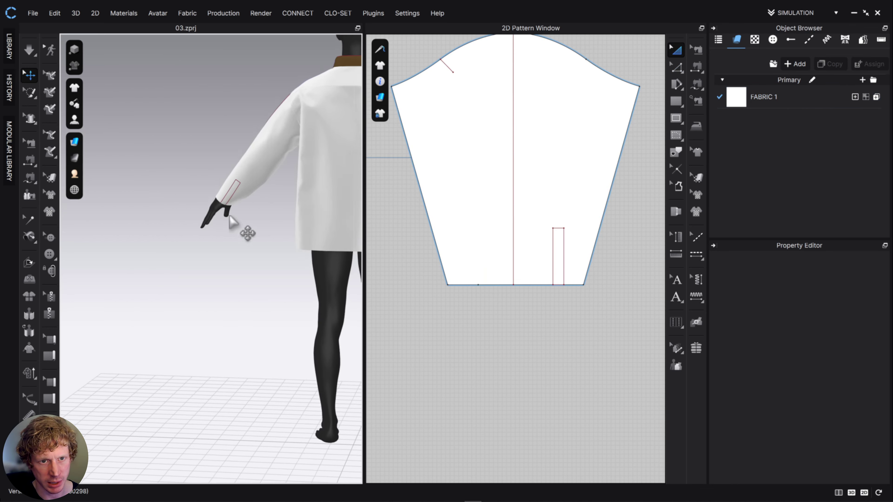
scroll(230, 224, "down", 2)
scroll(230, 224, "up", 3)
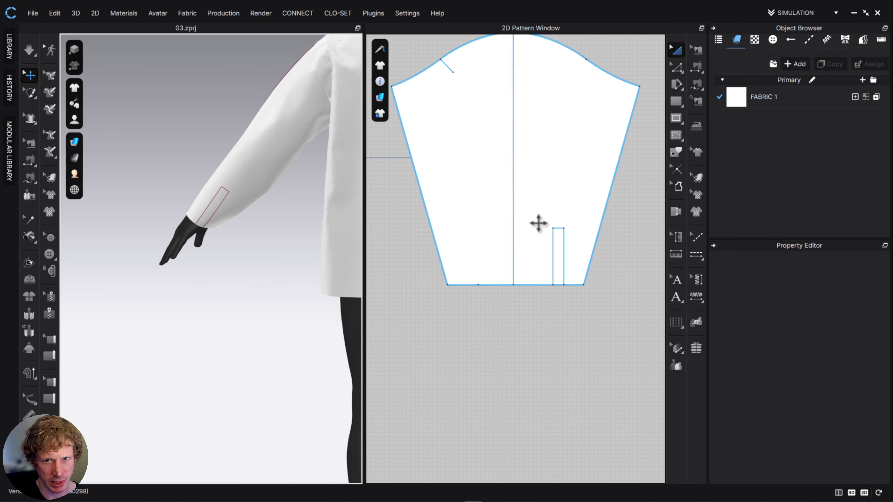
Examine the placket's placement along the hem on this sleeve and on the mirrored sleeve pattern
scroll(571, 307, "down", 4)
scroll(571, 307, "up", 5)
left_click(563, 249)
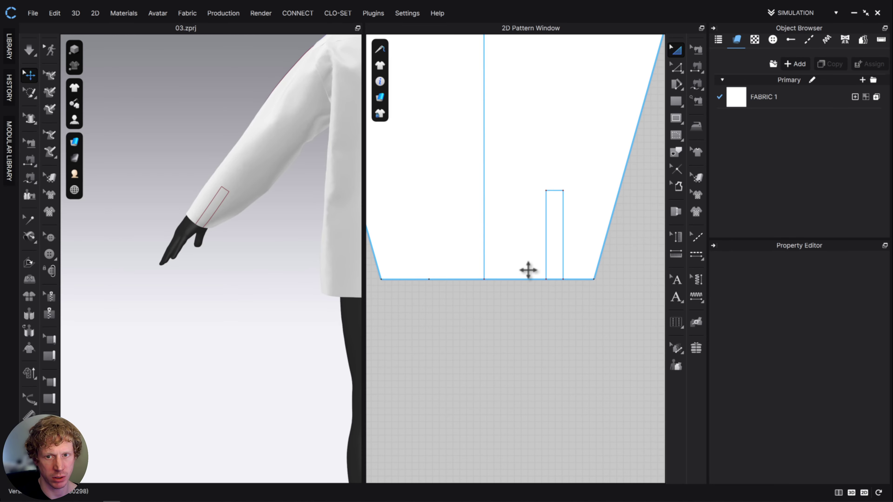
scroll(527, 278, "down", 5)
left_click(432, 265)
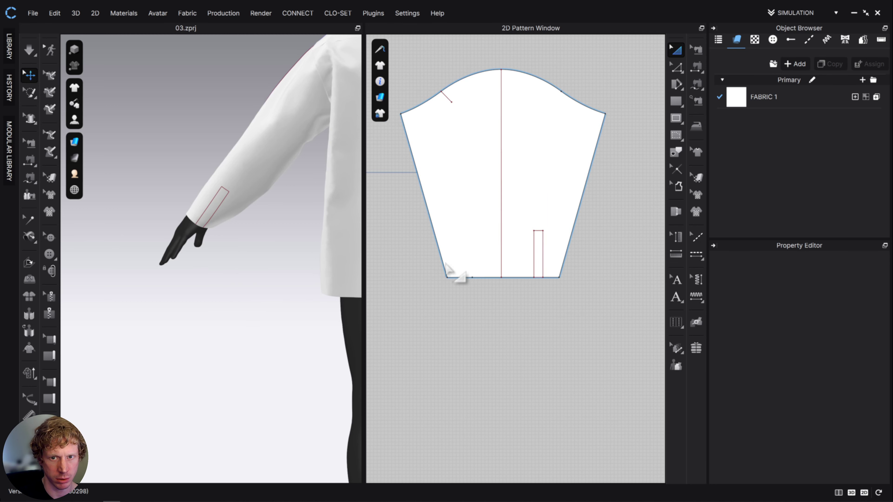
right_click_drag(474, 311, 553, 294)
scroll(438, 284, "up", 5)
scroll(441, 290, "down", 9)
middle_click_drag(445, 312, 621, 299)
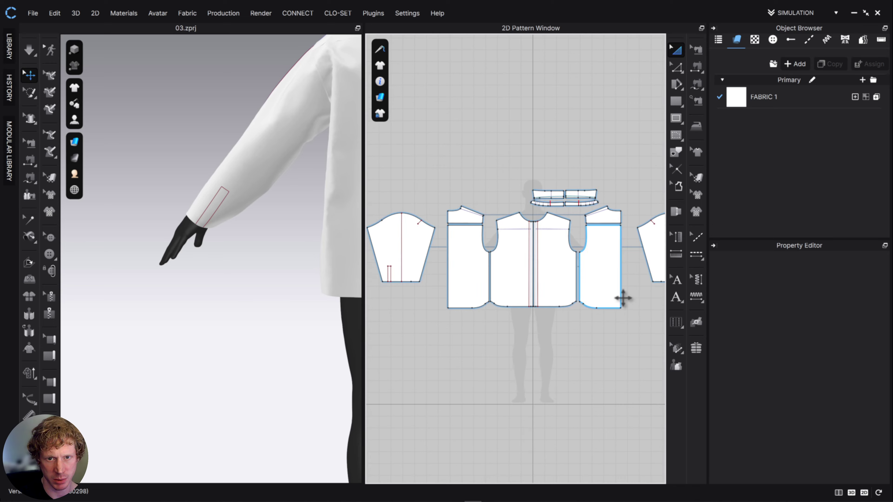
middle_click_drag(400, 293, 504, 288)
scroll(503, 292, "up", 6)
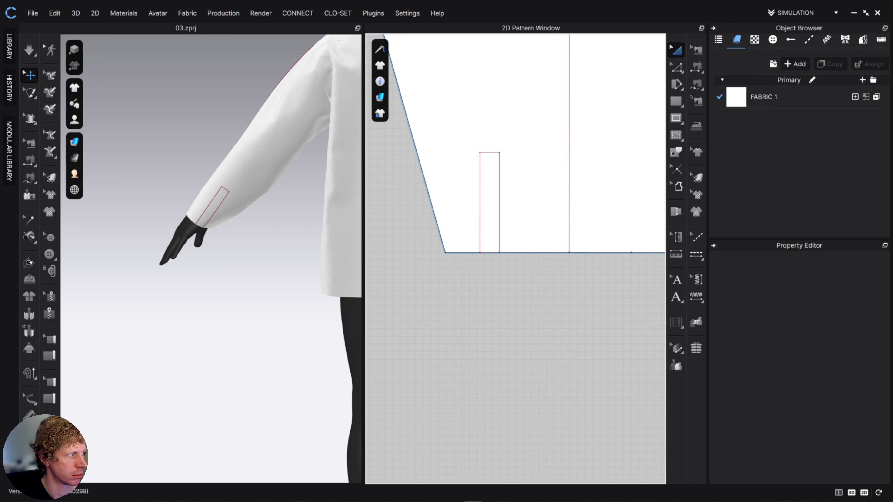
scroll(517, 317, "down", 4)
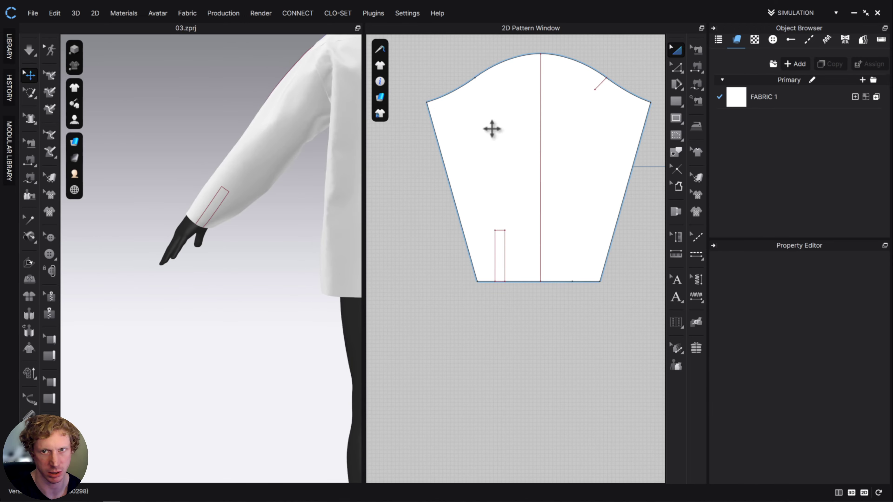
Create a rectangular cuff pattern 30 cm wide and 6.5 cm high below the mirrored sleeve
left_click(497, 351)
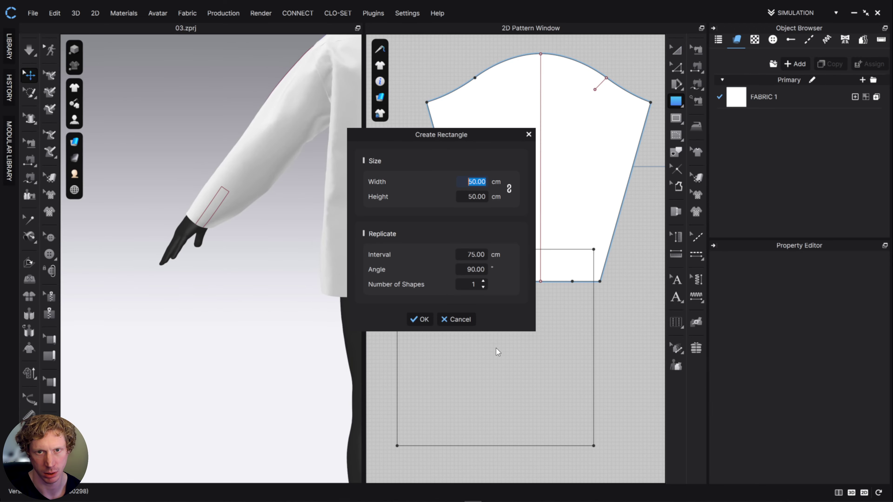
type("30")
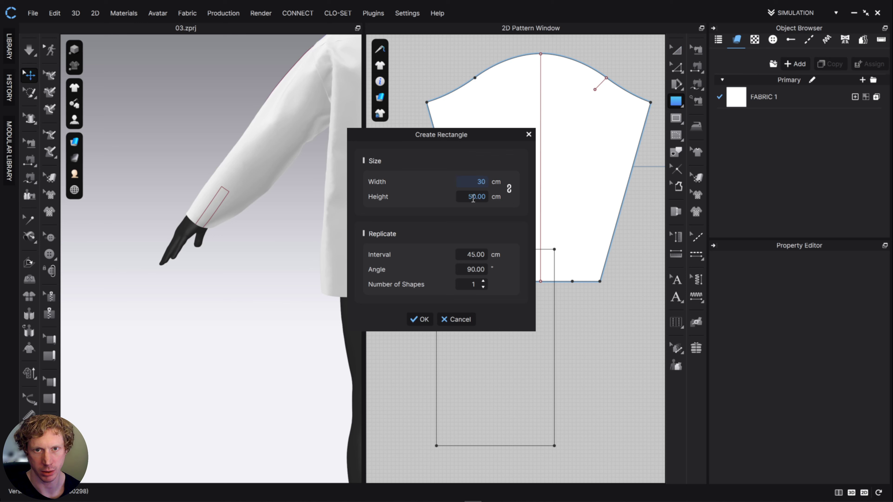
key("Tab")
type("6")
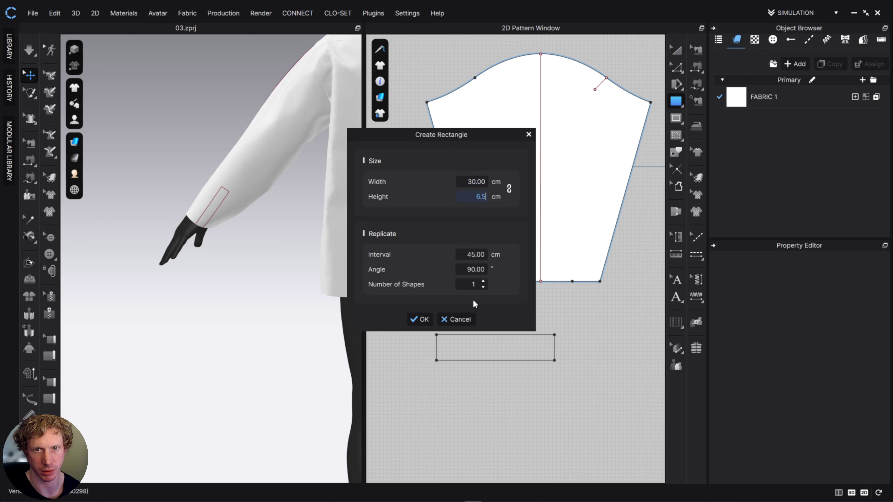
left_click(420, 320)
Position the cuff pattern a short gap below the sleeve hem, with its side edge aligned to the placket's outer edge
left_click(676, 53)
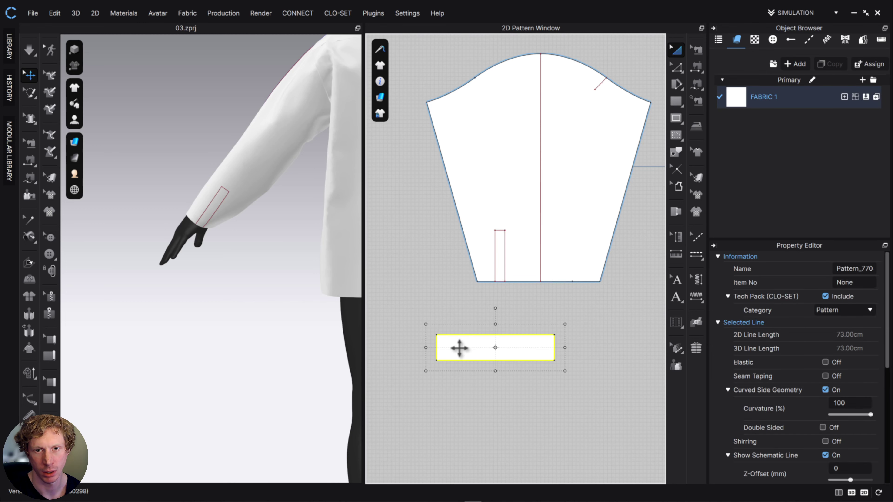
scroll(471, 352, "down", 1)
left_click_drag(502, 356, 558, 304)
scroll(556, 332, "up", 4)
key("Down")
key("Down")
key("Down")
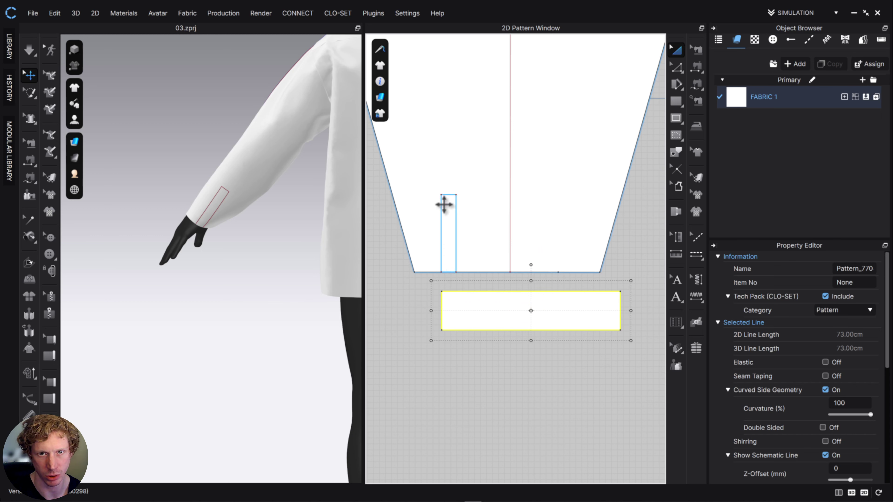
key("Up")
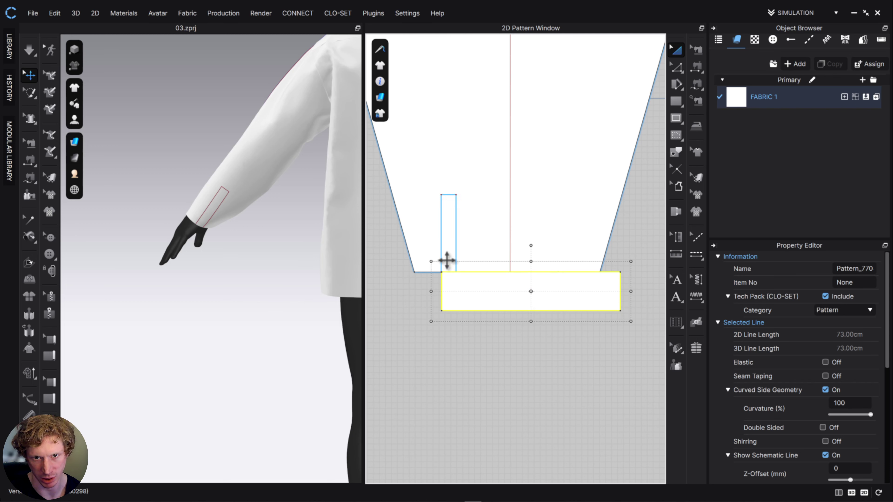
key("Down")
key("Down")
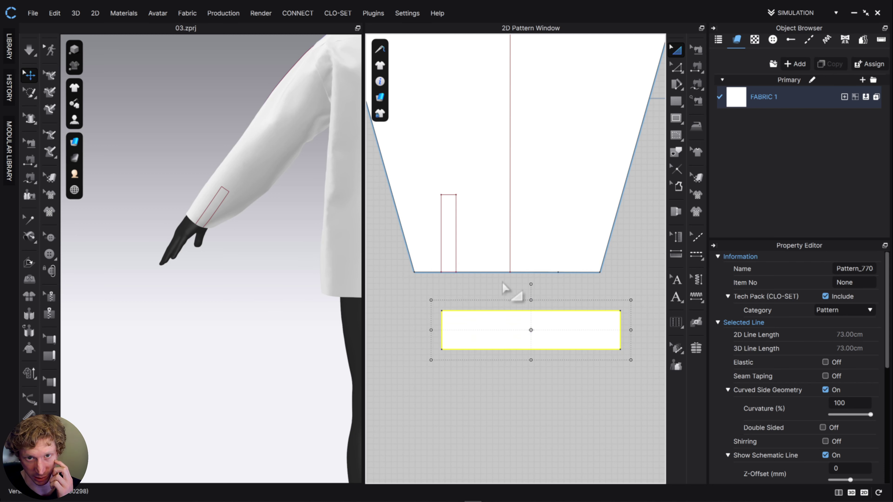
Draw a vertical internal line about 11.3 cm long inside the placket rectangle, ending on the sleeve hem
left_click(679, 117)
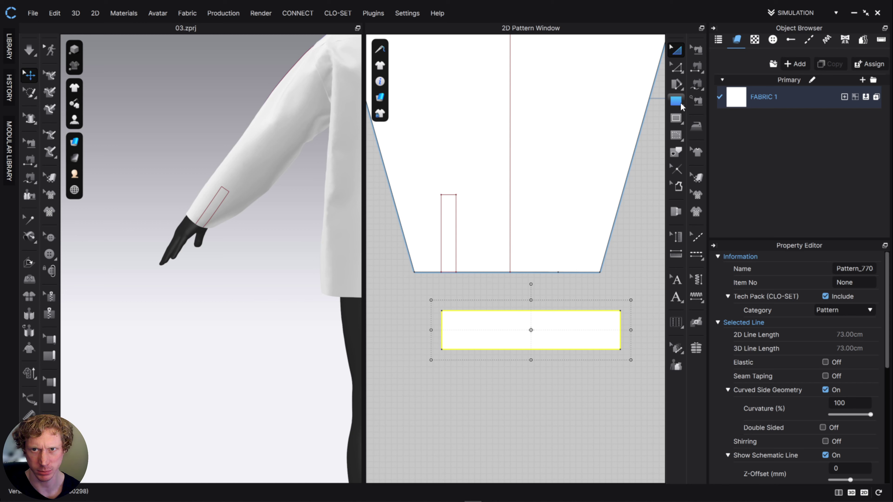
left_click(675, 120)
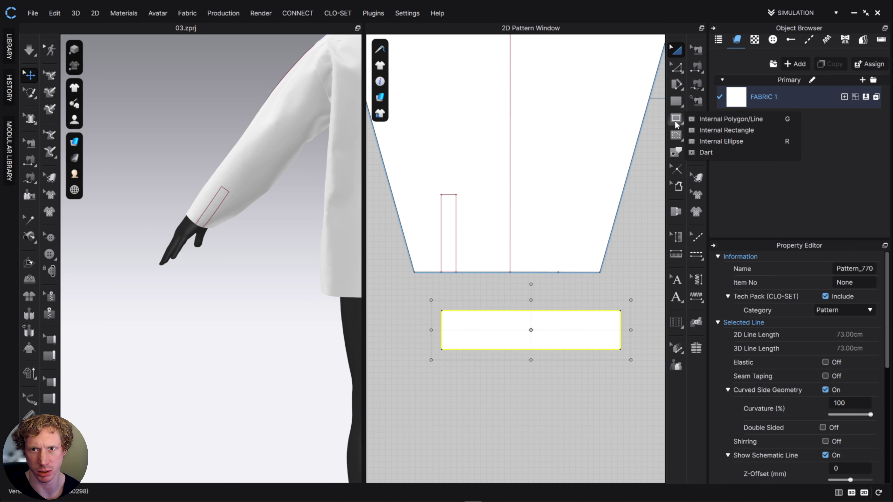
left_click(707, 120)
scroll(449, 287, "up", 5)
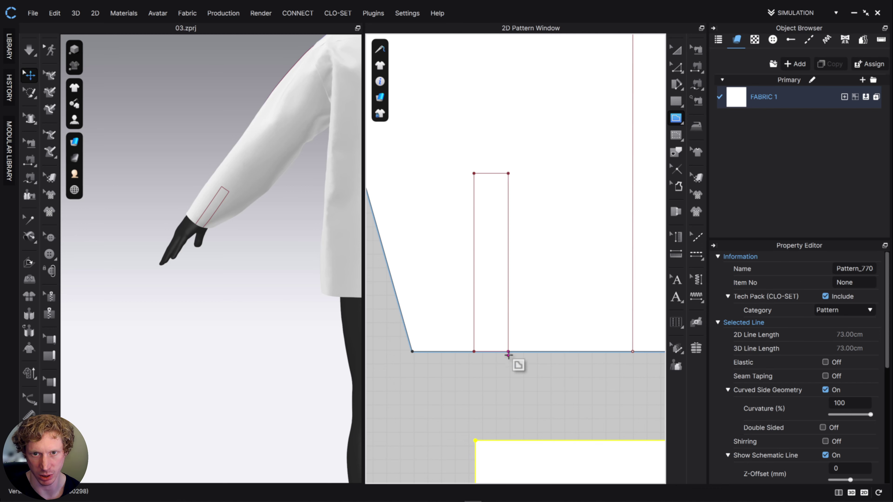
left_click(497, 197)
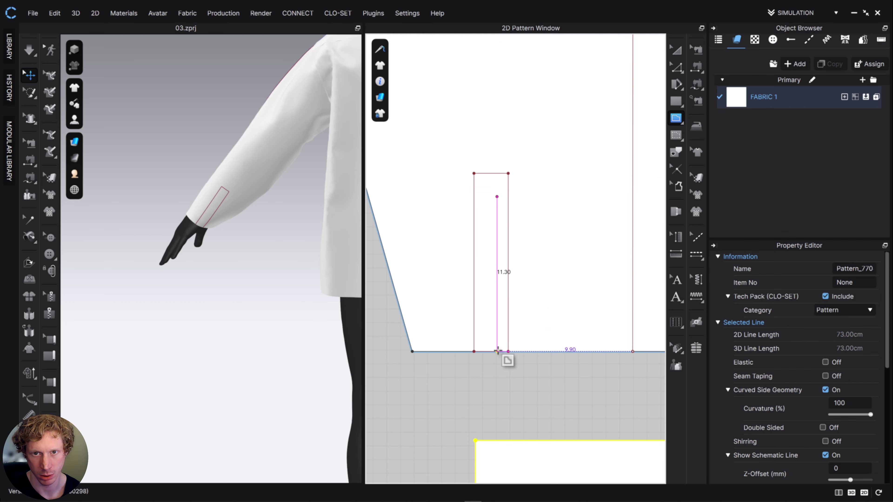
left_click(497, 351)
left_click(491, 351)
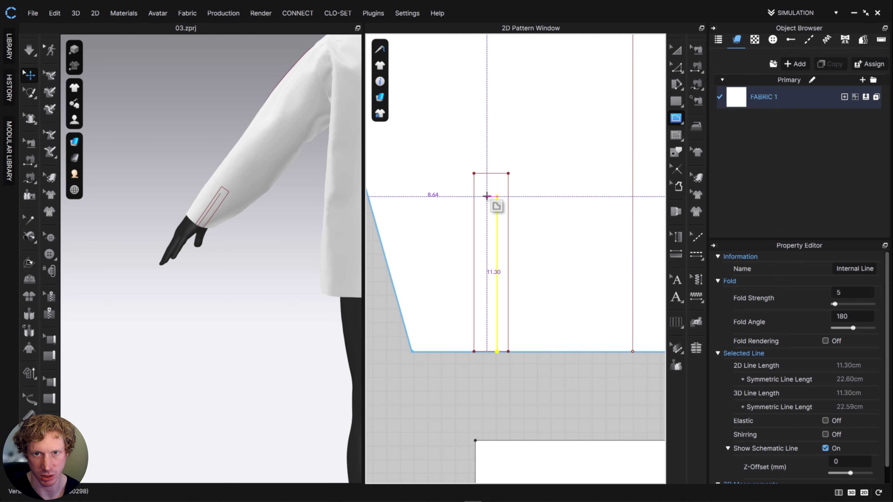
key("Escape")
Draw an internal line 0.74 cm across from the top of the 11.30 cm line, then straight down to the sleeve hem
left_click(676, 118)
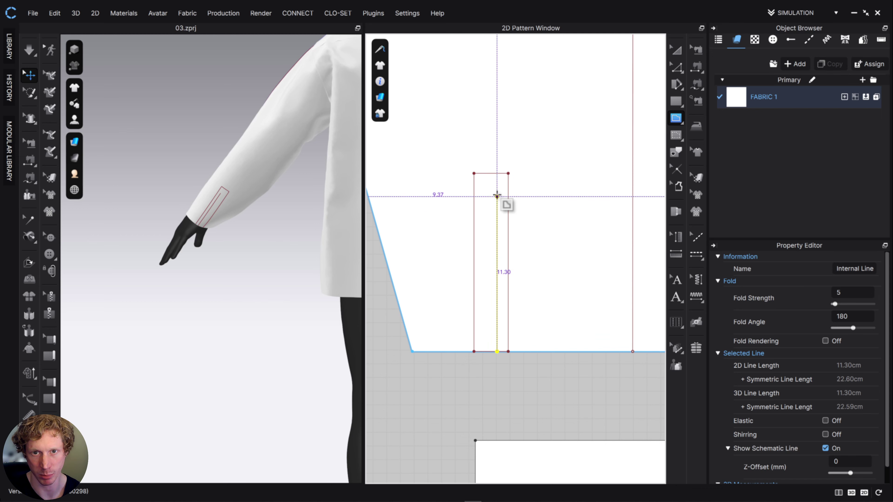
left_click(496, 196)
left_click(486, 196)
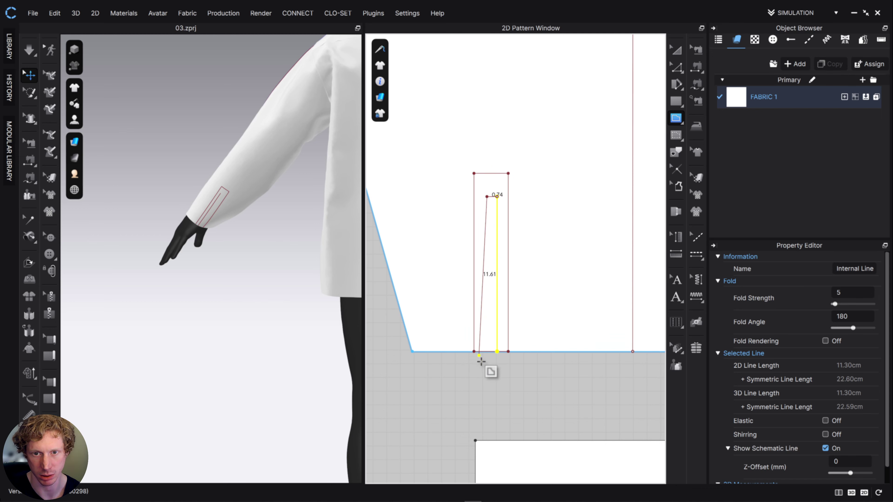
left_click(487, 351)
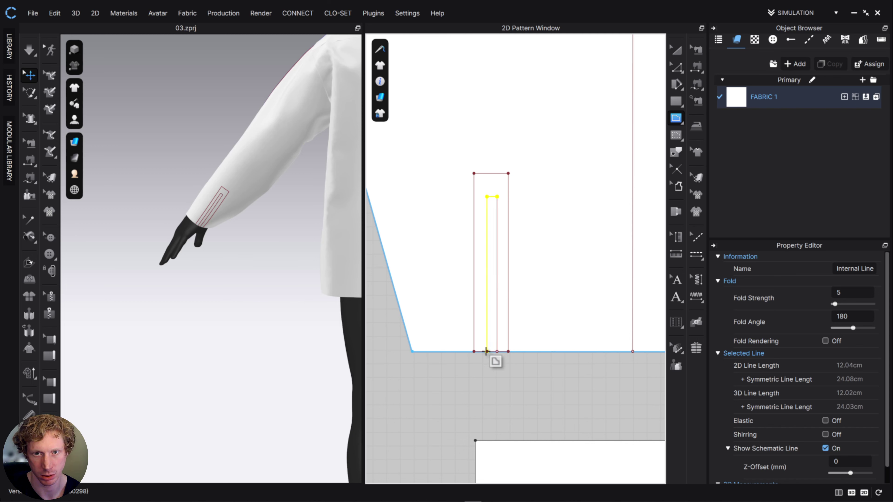
Join the overlapping points of the two internal lines inside the placket rectangle
left_click(675, 67)
left_click(528, 355)
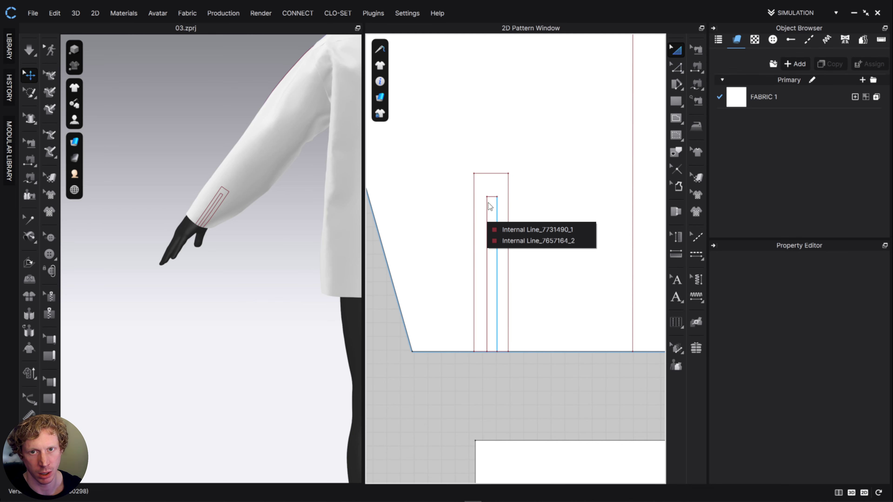
left_click(494, 201)
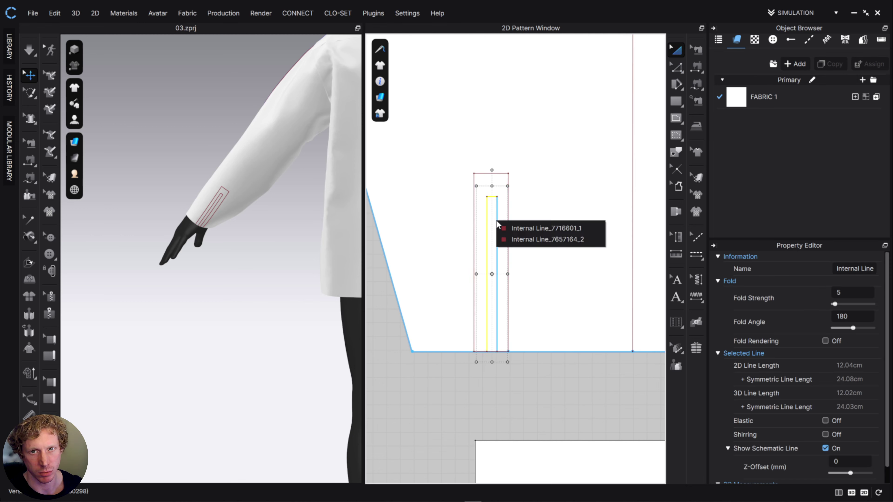
left_click(498, 232)
right_click(498, 233)
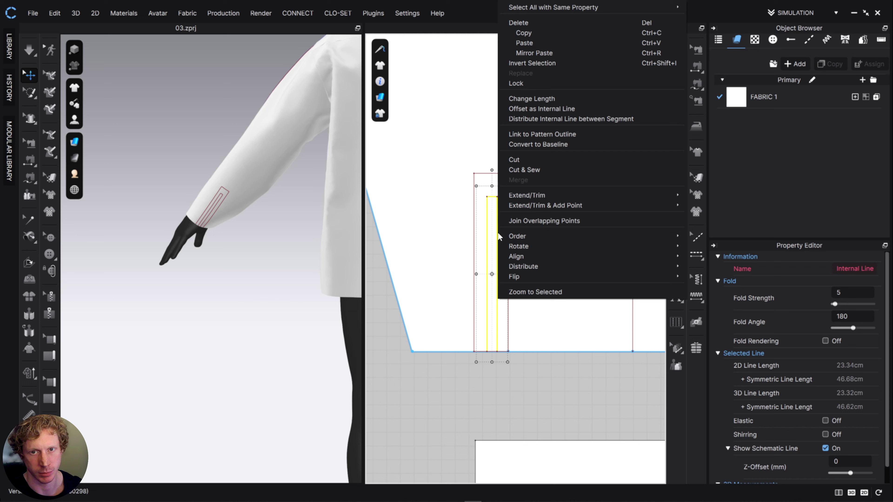
left_click(544, 221)
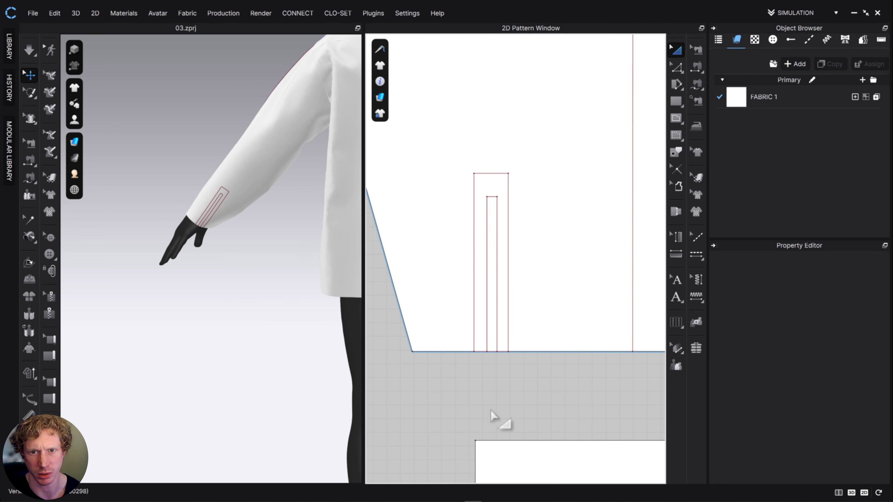
Try moving the joined inner outline away from the placket rectangle, and undo the move
left_click(492, 290)
left_click(517, 292)
left_click_drag(495, 249, 548, 216)
key("ctrl+z")
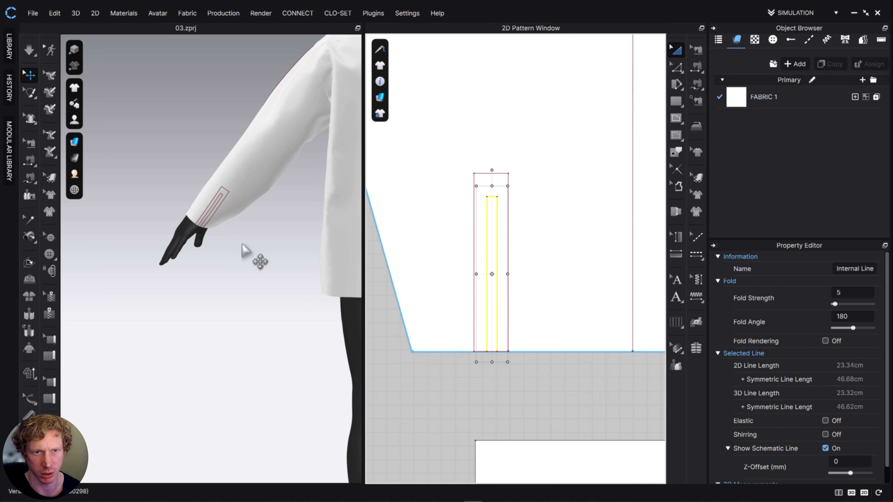
Move the joined inner outline sideways until its edge sits flush with the placket rectangle's side nearest the sleeve's centre line
left_click(526, 388)
scroll(494, 302, "down", 2)
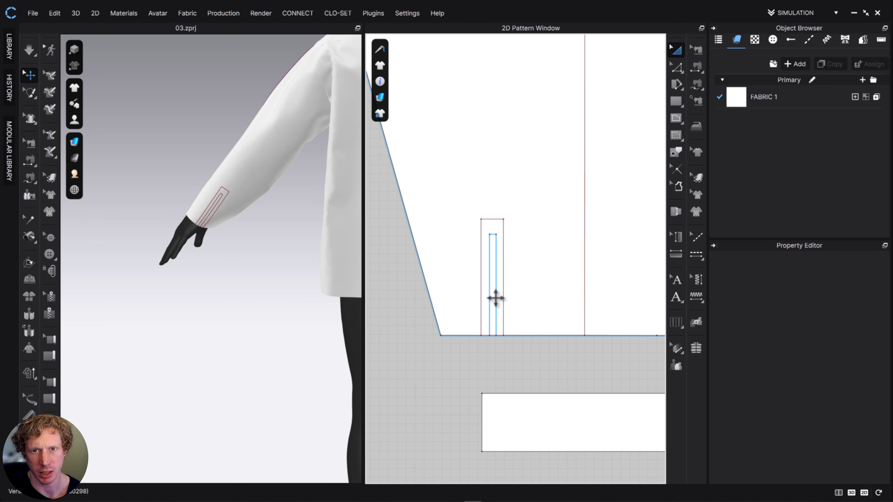
scroll(496, 297, "up", 5)
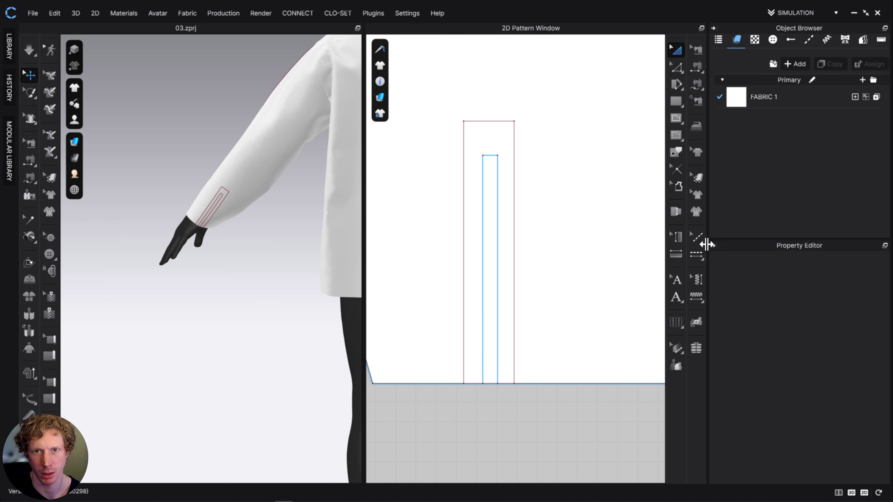
left_click(496, 200)
left_click(503, 189)
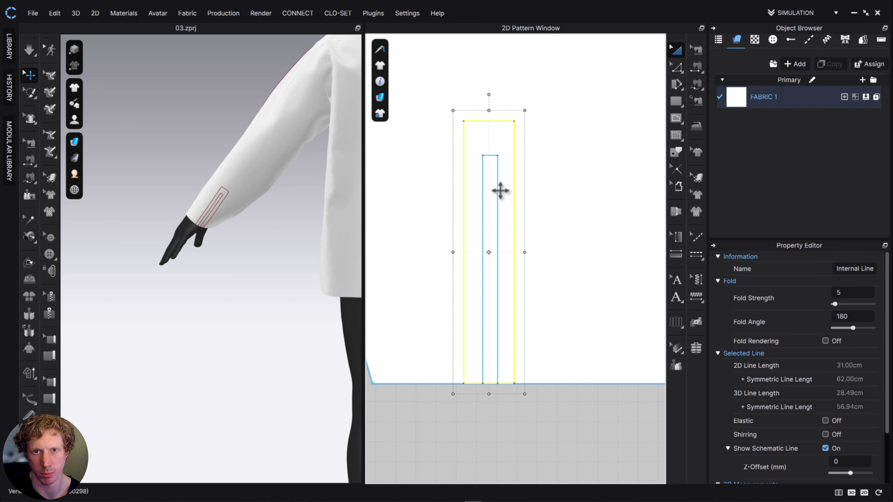
left_click(537, 464)
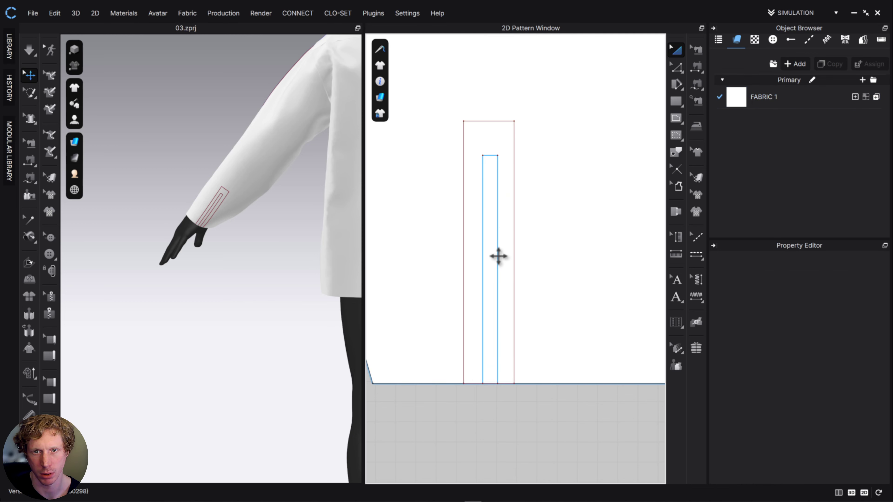
left_click(512, 271)
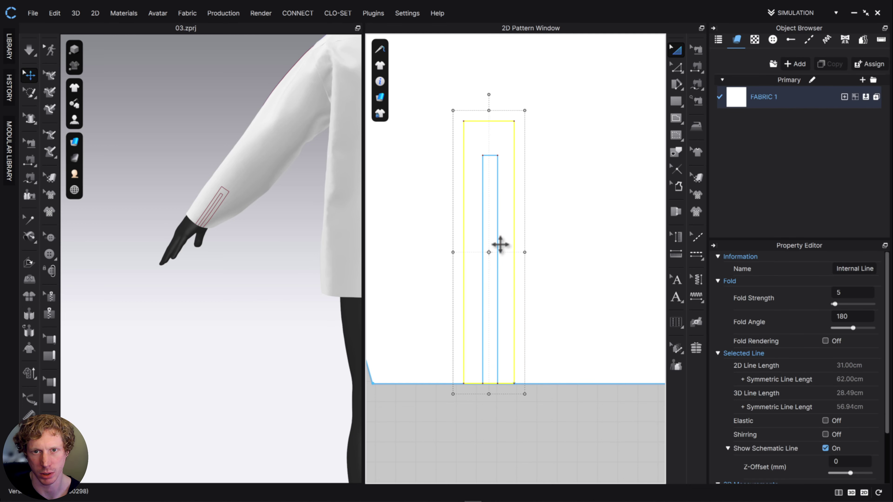
left_click(543, 455)
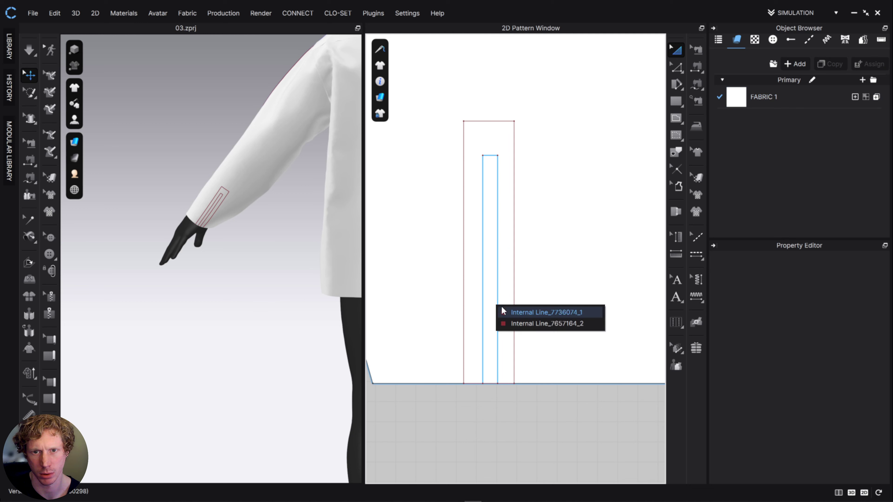
left_click(498, 305)
left_click_drag(496, 291, 513, 291)
Cut the sleeve along the inner outline and delete the narrow cut-out strip to open the placket slit
right_click(499, 224)
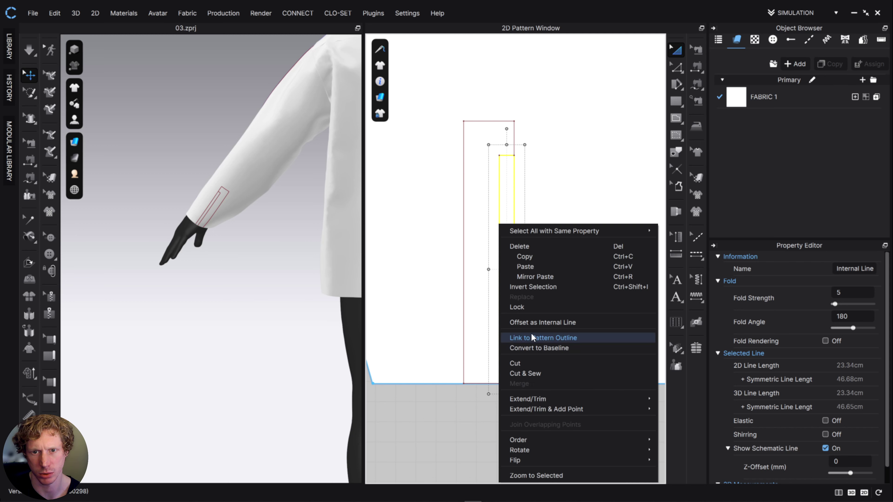
left_click(538, 363)
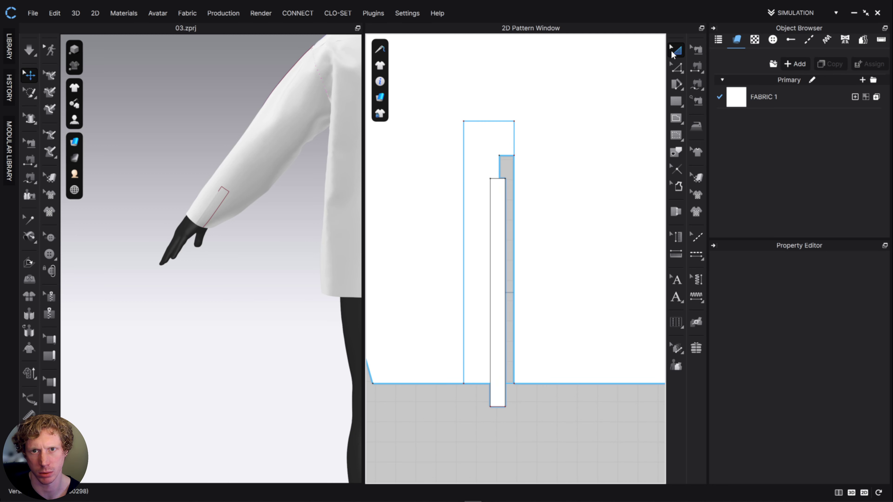
left_click(499, 203)
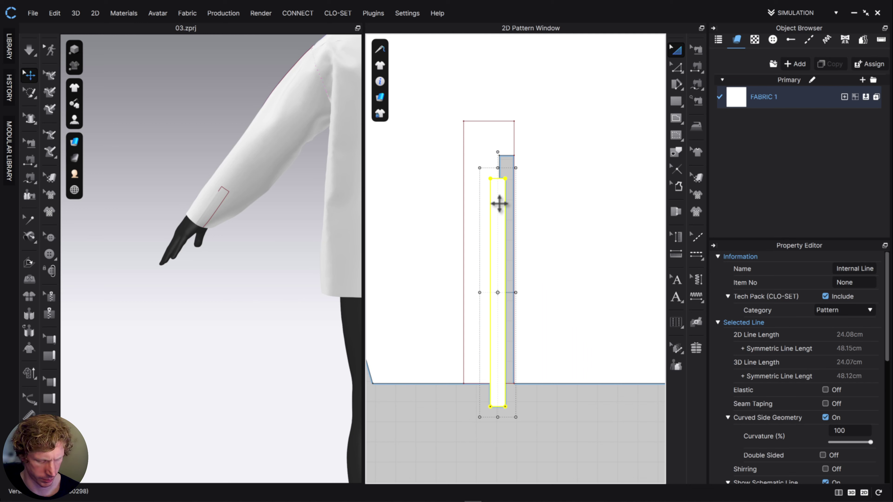
key("Delete")
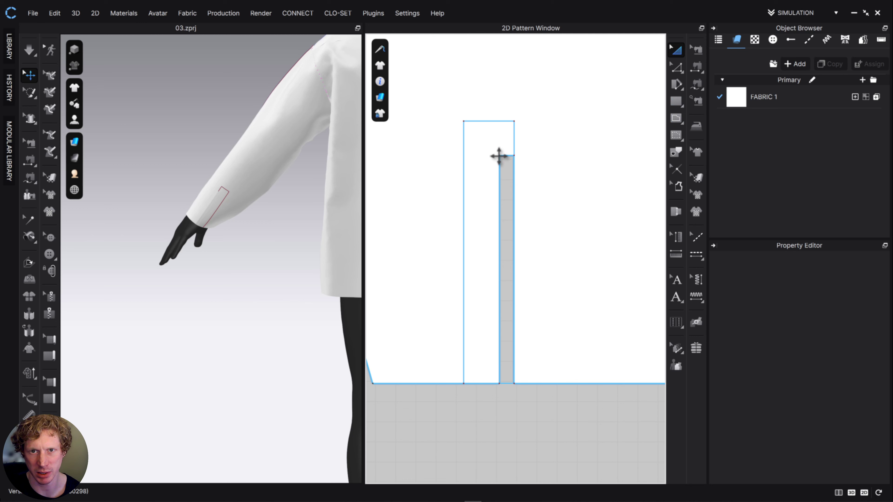
Draw a narrow internal rectangle about 11.3 cm high along the slit's outer side, from the slit's top corner to the hem
left_click(676, 117)
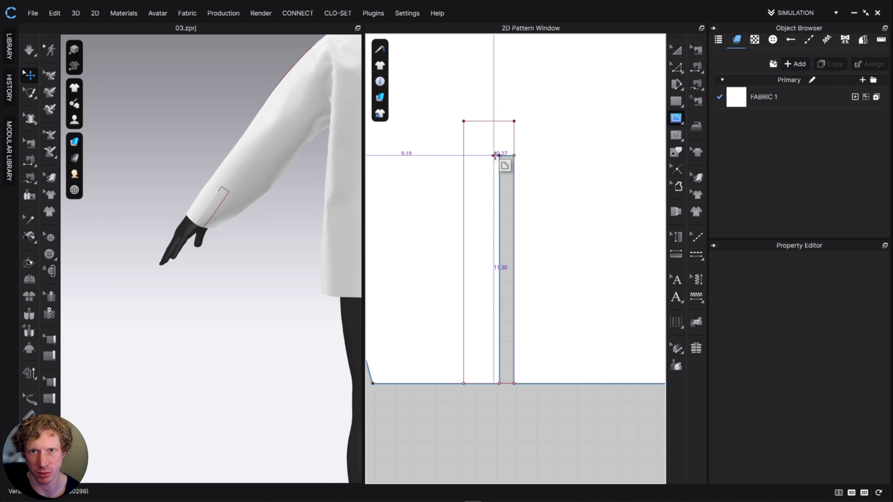
left_click(676, 118)
left_click(731, 132)
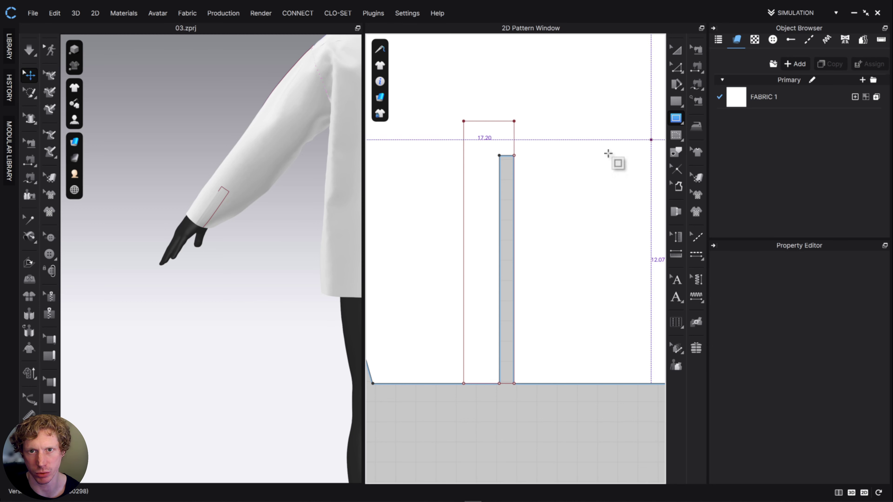
left_click_drag(500, 155, 481, 383)
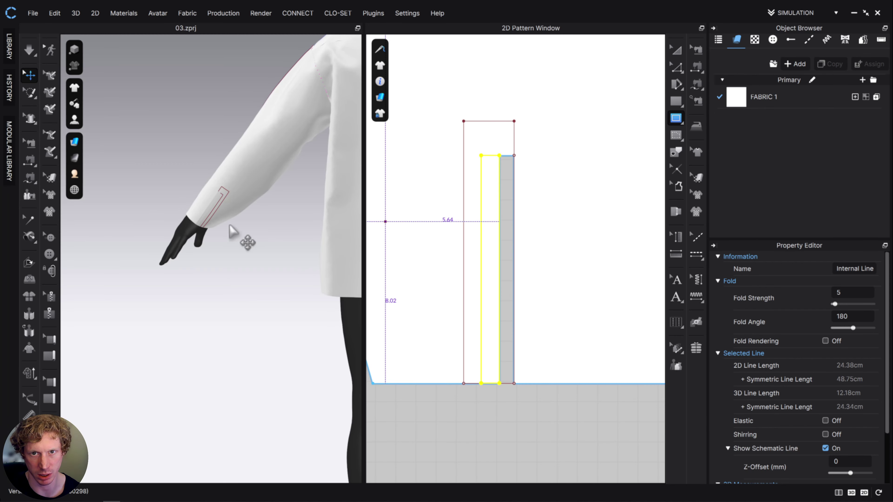
left_click(676, 51)
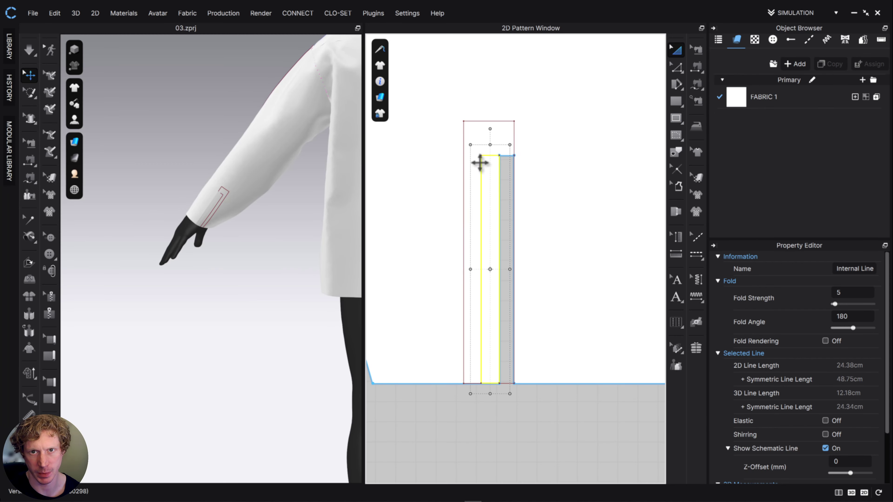
left_click(464, 141)
left_click(470, 147)
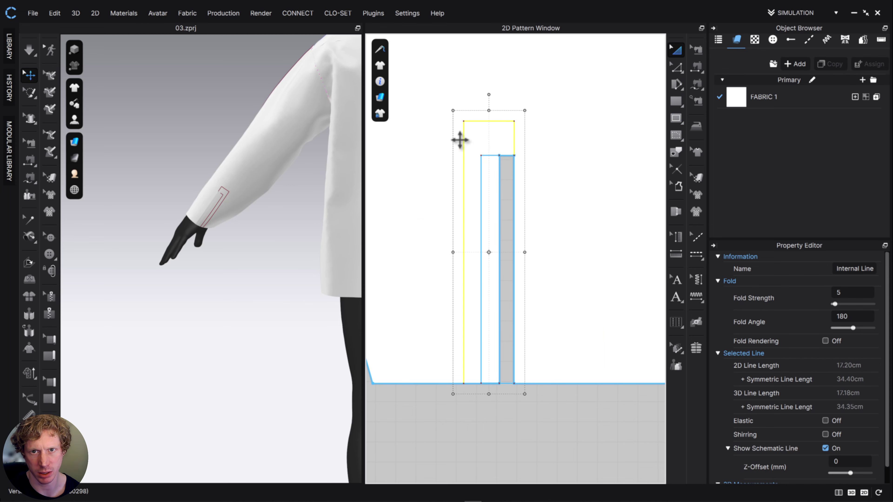
right_click(460, 140)
left_click(434, 448)
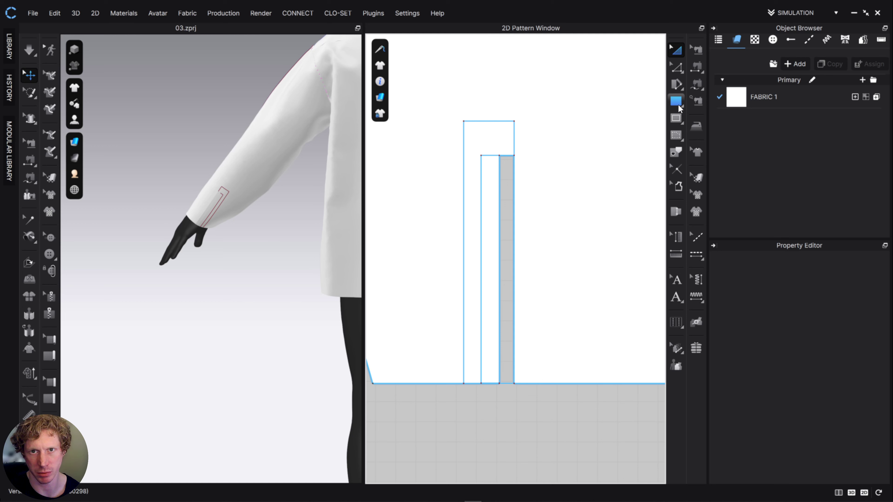
Create a rectangular placket pattern over the outer placket outline and move it sideways, between the slit and the sleeve's centre line
left_click(677, 103)
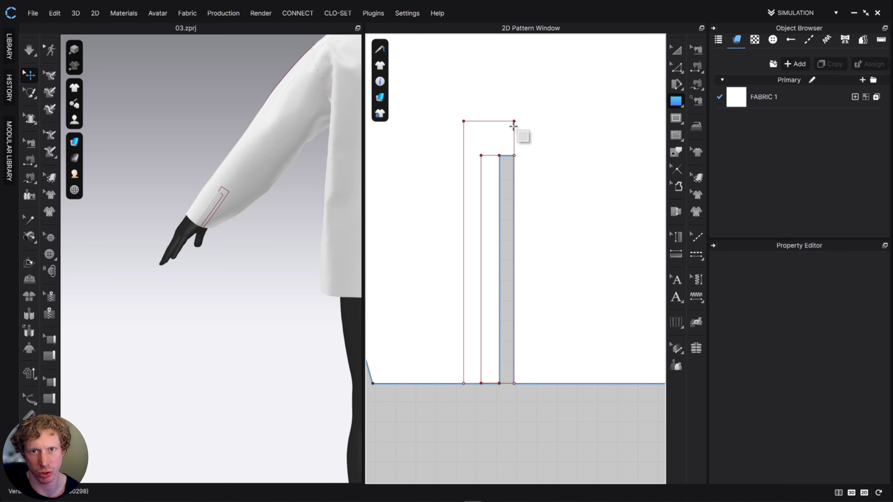
left_click_drag(463, 121, 514, 383)
key("a")
scroll(510, 274, "down", 5)
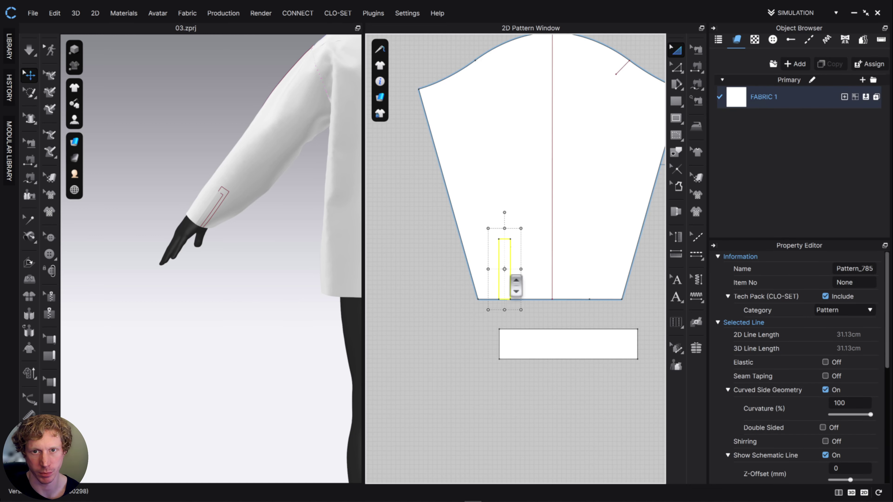
left_click_drag(504, 265, 626, 246)
Clone the narrow internal rectangle beside the slit as a pattern and place it outside the sleeve's side seam
scroll(510, 274, "down", 3)
scroll(453, 278, "up", 6)
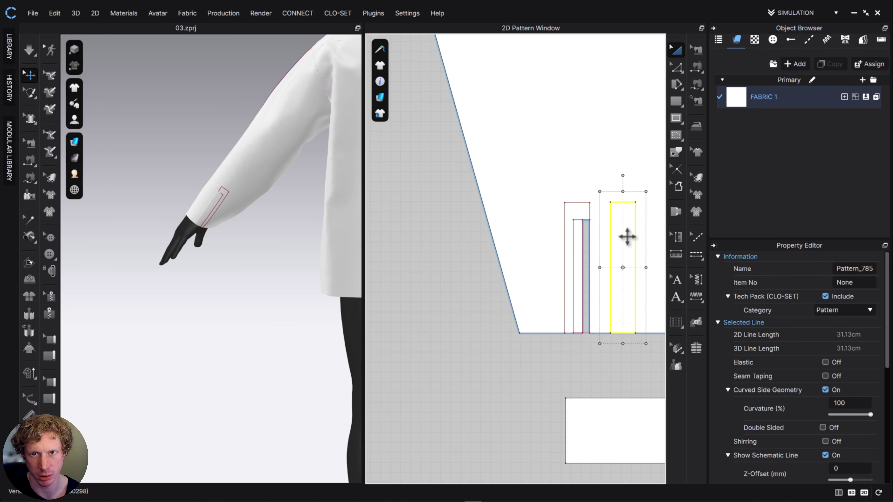
left_click(575, 240)
right_click(578, 242)
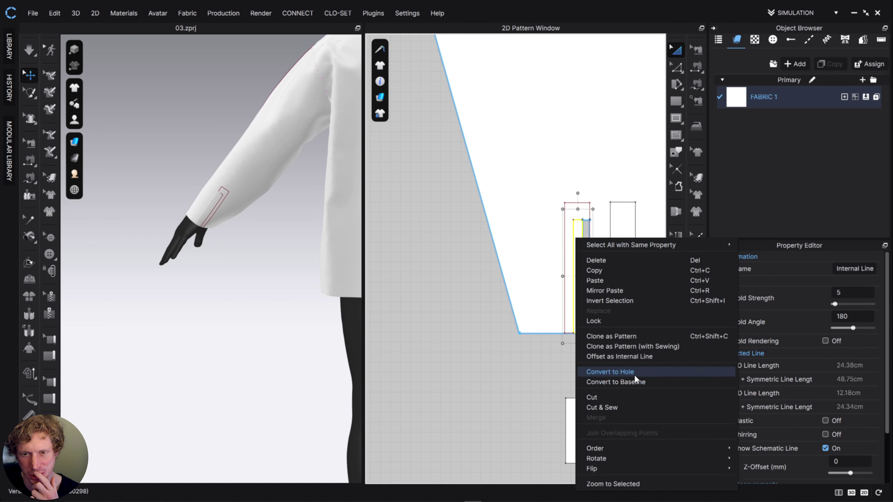
left_click(633, 336)
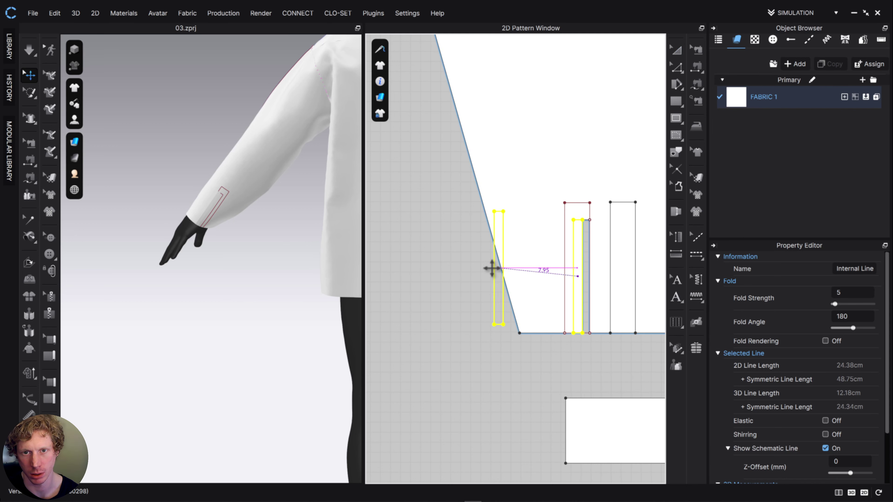
left_click(461, 263)
Shift the cuff pattern sideways towards the sleeve's centre so its side edge sits just past the slit
middle_click_drag(466, 289, 424, 277)
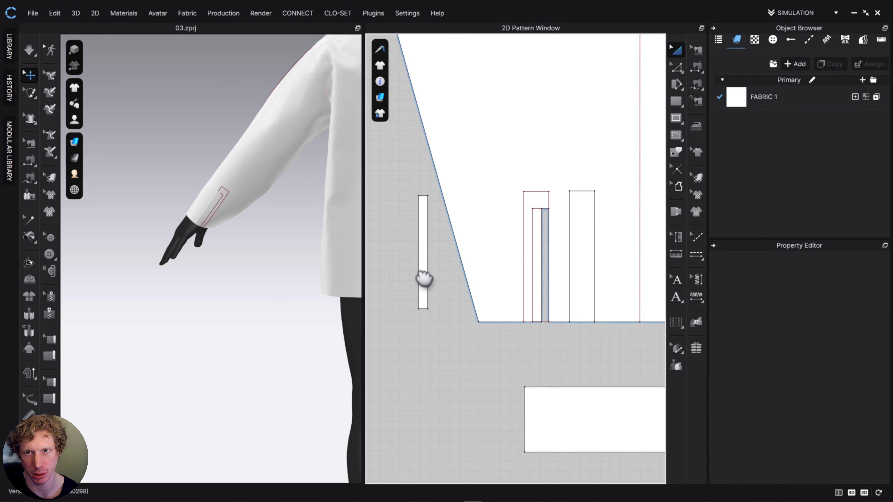
scroll(424, 278, "down", 3)
left_click(529, 365)
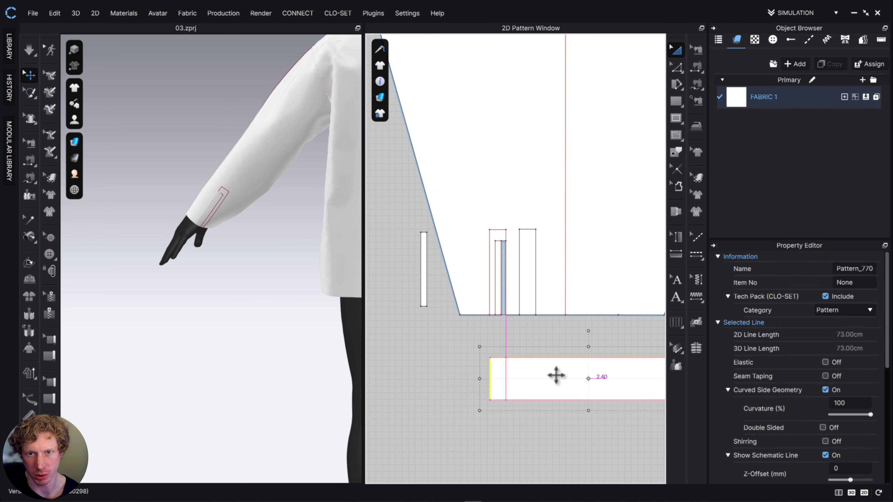
scroll(527, 341, "up", 2)
middle_click_drag(518, 339, 542, 363)
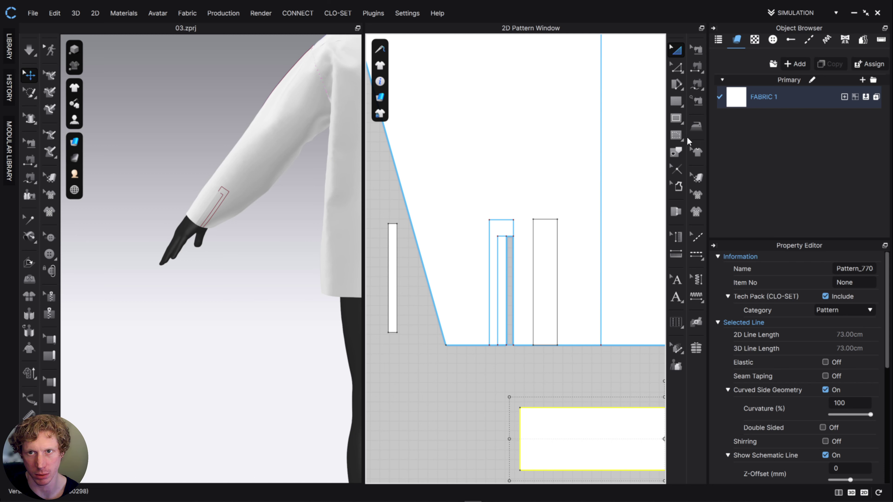
Free-sew the slit's inner edge to the far side edge of the placket pattern over 11.30 cm up from the hem
left_click(701, 87)
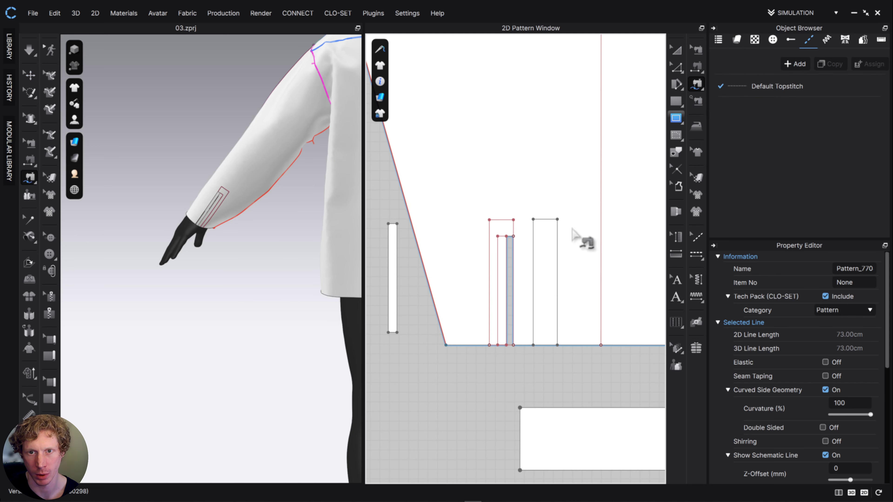
left_click(511, 297)
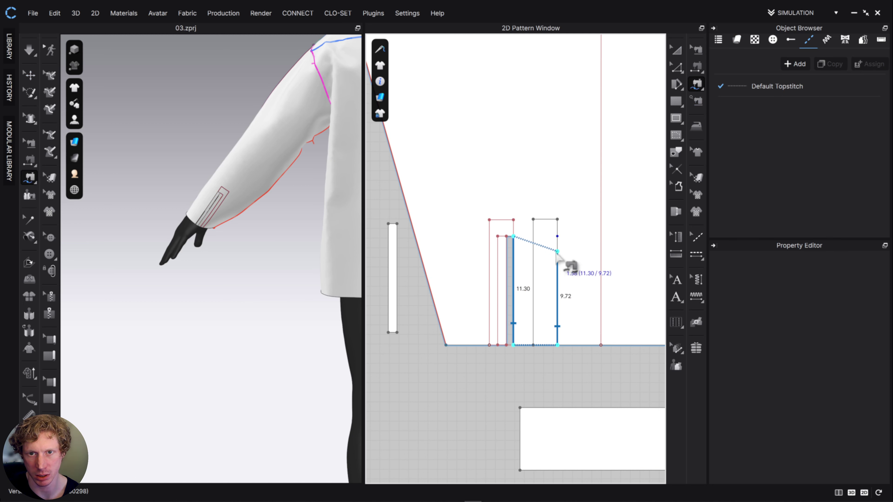
left_click(557, 237)
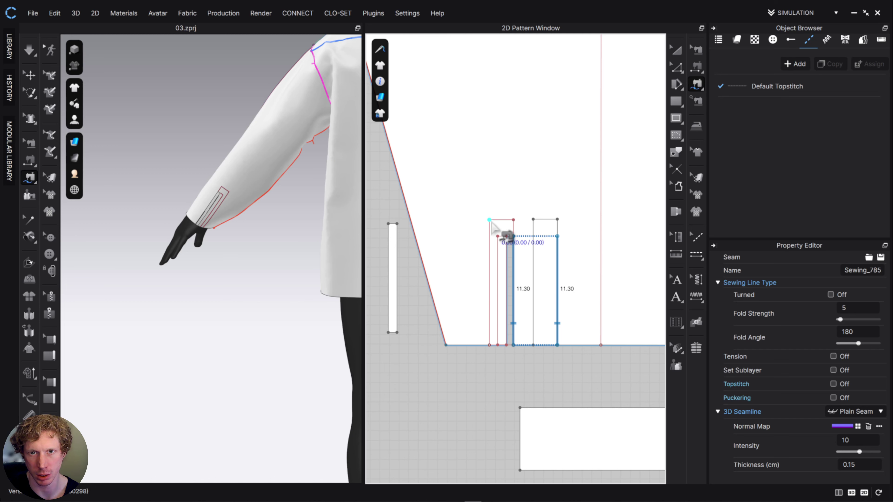
Free-sew the outer placket outline's 2.50 cm top edge and the upper part of its side to the matching edges of the wide placket pattern
left_click(514, 236)
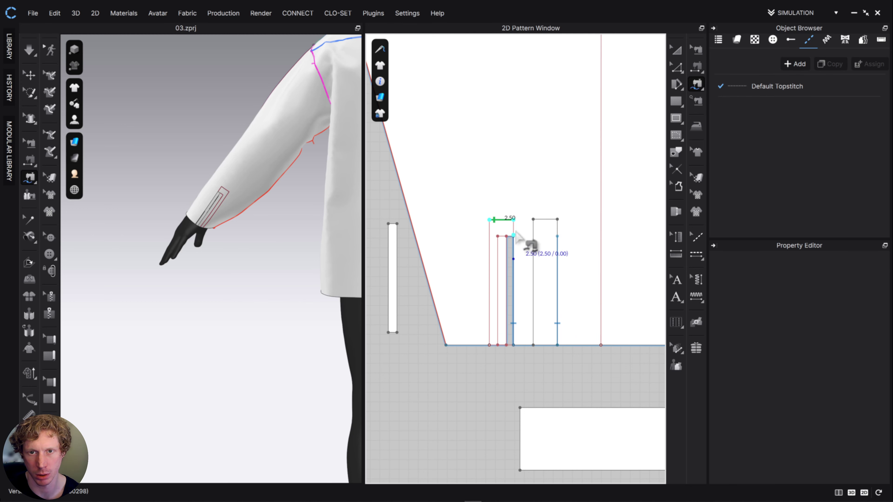
scroll(513, 239, "down", 3)
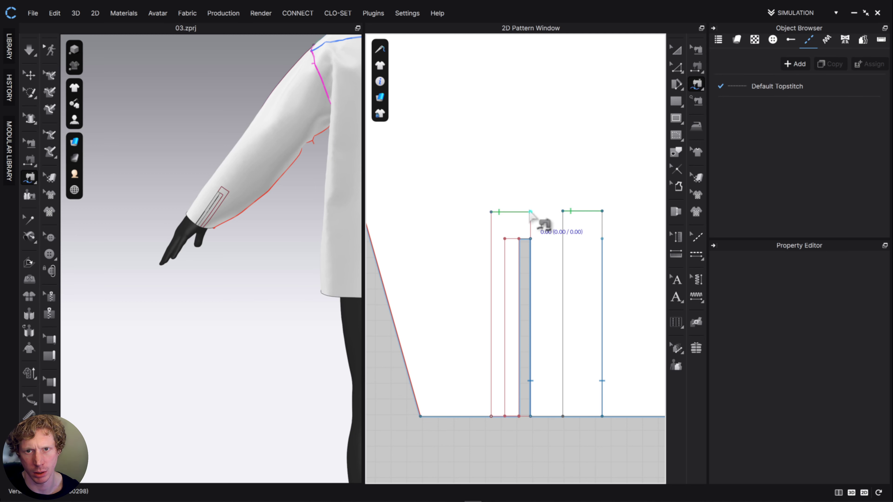
left_click(564, 250)
left_click(675, 54)
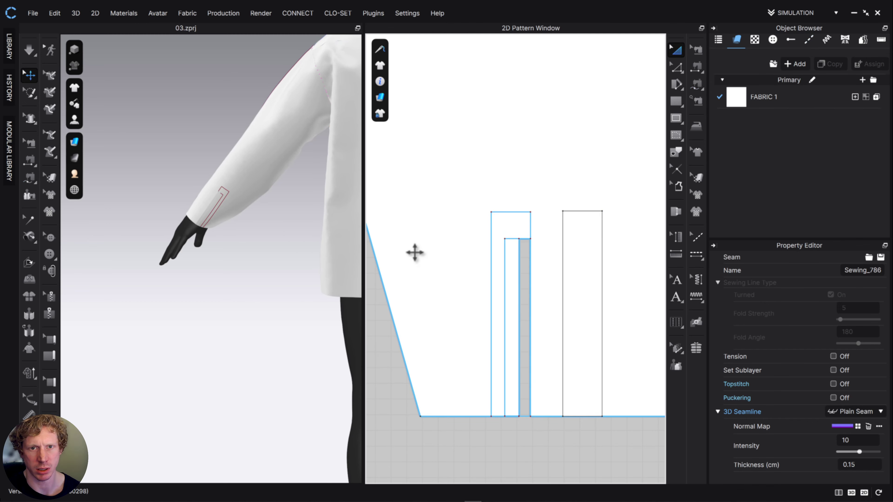
Select the wide placket pattern and move it in 3D from beside the avatar towards the hand
scroll(598, 321, "up", 5)
scroll(556, 291, "down", 3)
left_click(556, 291)
scroll(260, 288, "down", 8)
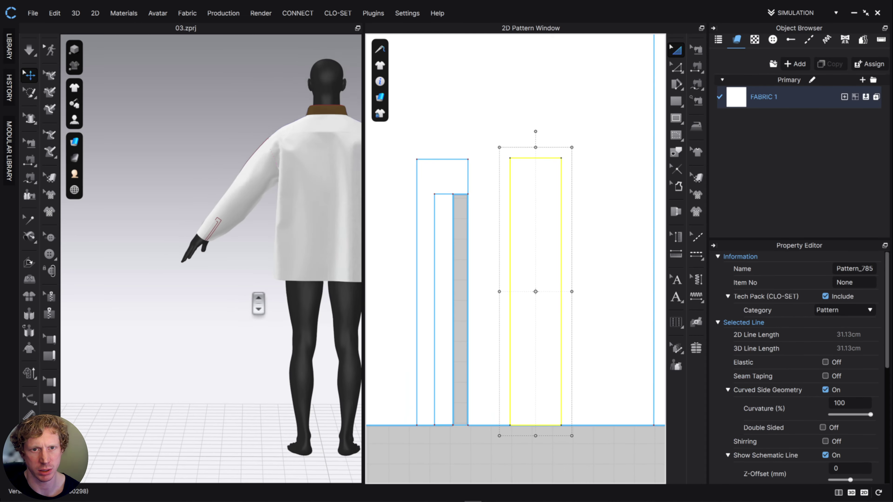
right_click_drag(257, 299, 221, 285)
middle_click_drag(270, 281, 175, 320)
right_click_drag(283, 262, 302, 282)
left_click_drag(291, 267, 238, 278)
scroll(232, 274, "up", 3)
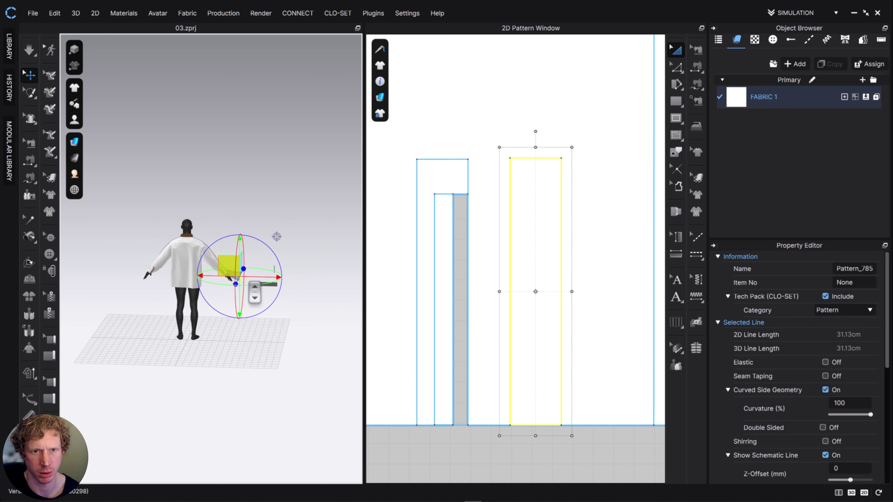
right_click_drag(291, 272, 342, 253)
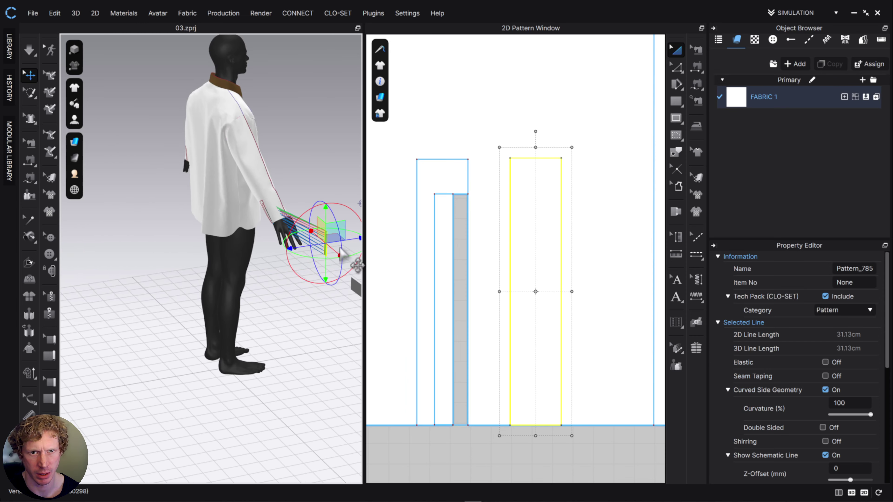
left_click_drag(346, 241, 273, 251)
Bring the wide placket pattern next to the sleeve opening in 3D and rotate it to follow the forearm's slope
scroll(281, 241, "down", 3)
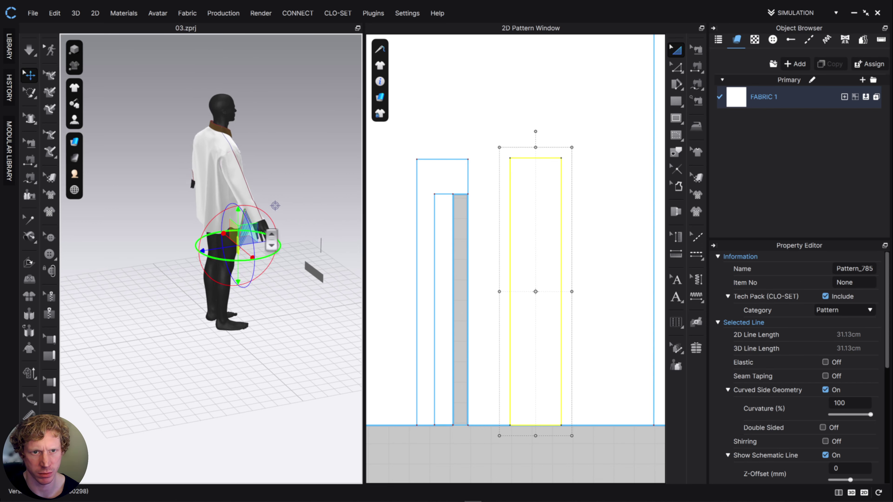
scroll(265, 236, "up", 4)
right_click_drag(264, 233, 237, 307)
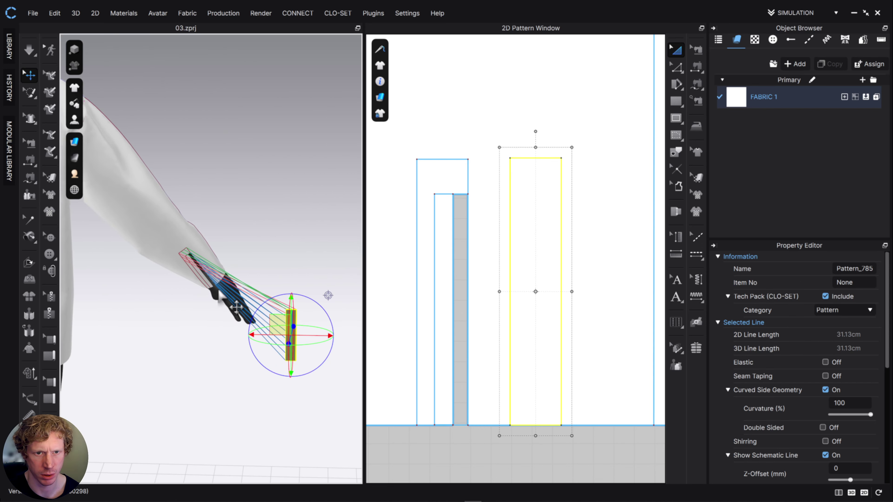
left_click_drag(314, 336, 168, 284)
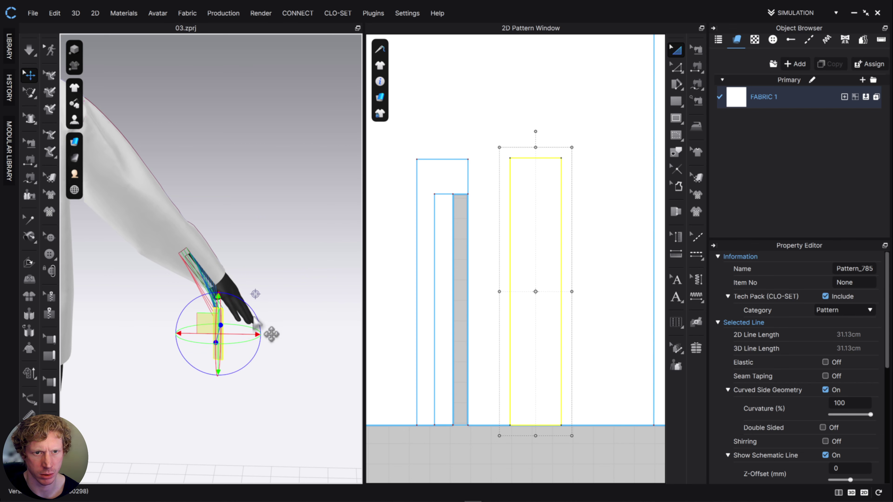
left_click_drag(255, 315, 234, 293)
Strengthen and freeze the cuff and narrow placket patterns that are still floating beside the avatar
mouse_move(238, 325)
right_mouse_down()
mouse_move(271, 335)
mouse_move(259, 306)
mouse_move(247, 321)
right_mouse_up()
middle_click_drag(247, 321, 167, 336)
scroll(276, 368, "up", 2)
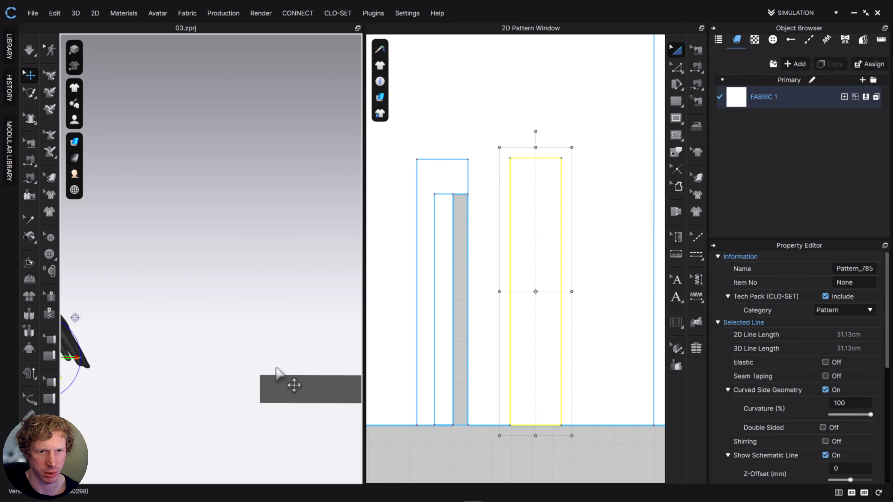
left_click(279, 364)
right_click(329, 288)
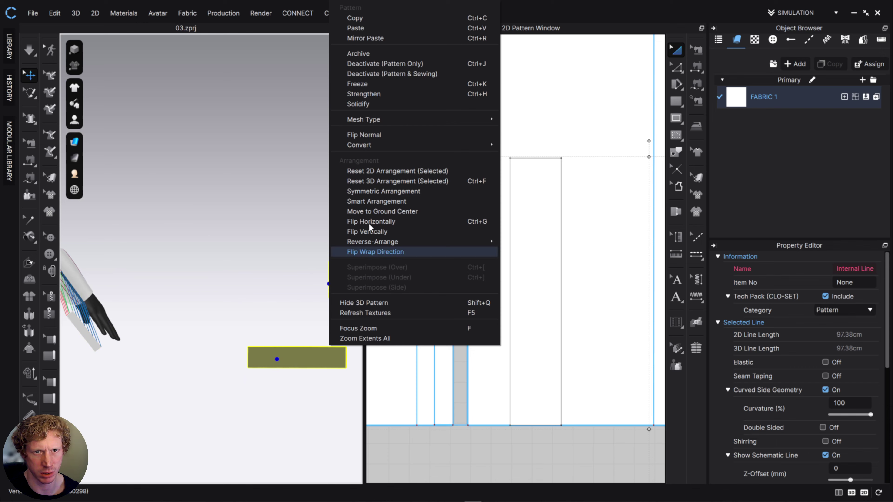
left_click(373, 92)
left_click(334, 360)
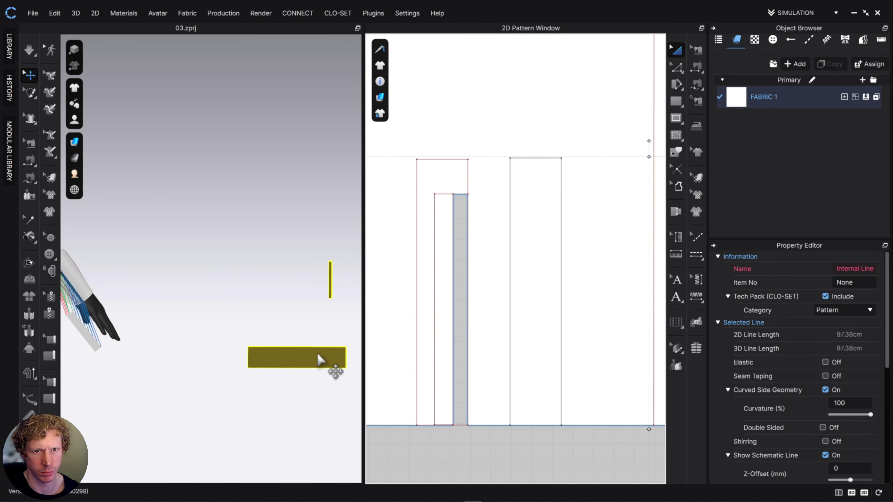
right_click(318, 363)
left_click(371, 93)
Simulate the garment, pull the sleeve fabric near the hem to settle the placket, stop the simulation and inspect the opening
key("space")
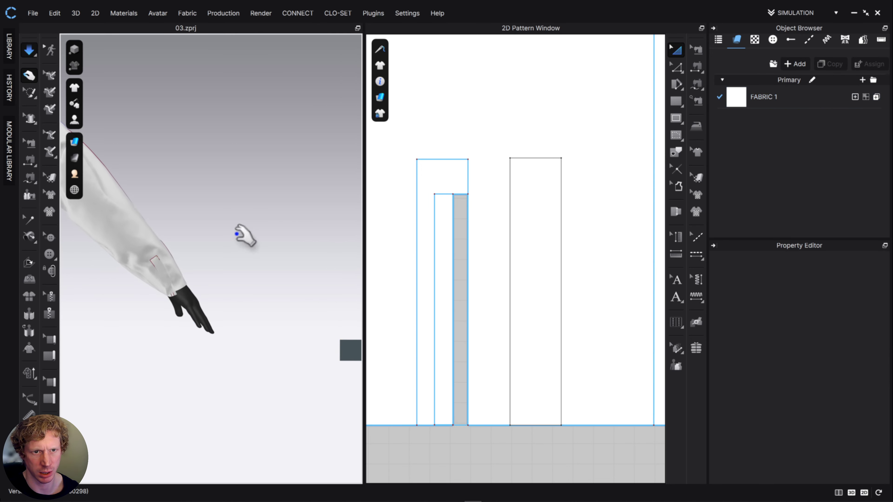
scroll(187, 292, "down", 5)
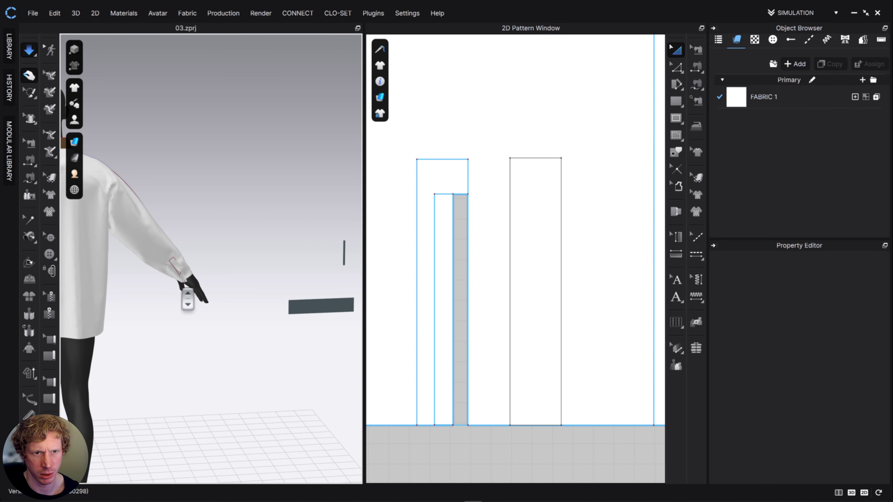
scroll(188, 299, "up", 5)
left_click_drag(152, 301, 111, 337)
key("space")
middle_click_drag(164, 309, 238, 293)
right_click_drag(237, 293, 227, 253)
scroll(207, 301, "down", 2)
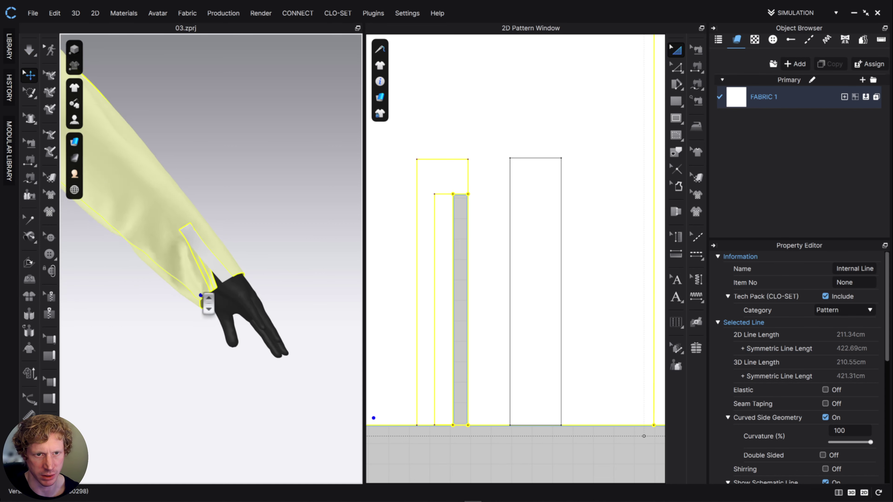
scroll(209, 302, "up", 3)
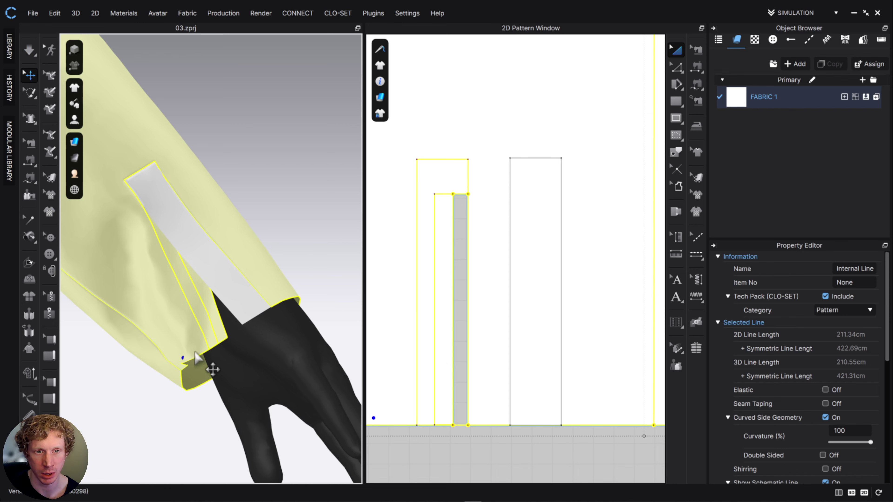
scroll(209, 359, "down", 5)
scroll(527, 334, "down", 2)
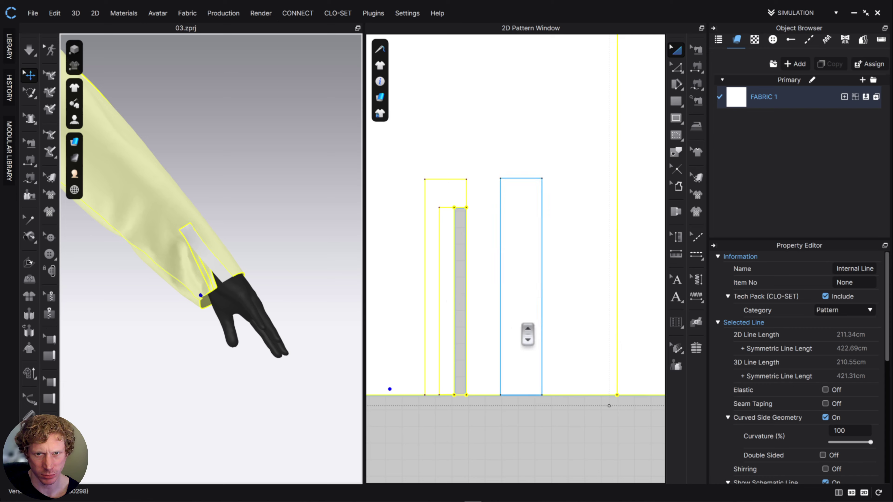
Select the narrow placket pattern beside the sleeve's side seam and move it in 3D down to the hand, tilting it towards the arm
scroll(528, 334, "down", 4)
left_click(482, 318)
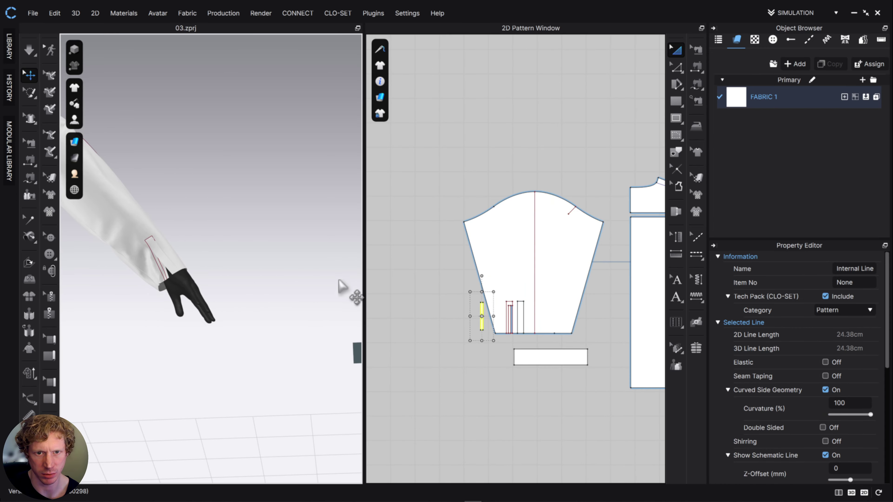
scroll(338, 289, "down", 3)
middle_click_drag(329, 304, 277, 309)
middle_click_drag(334, 287, 311, 288)
left_click_drag(304, 268, 281, 272)
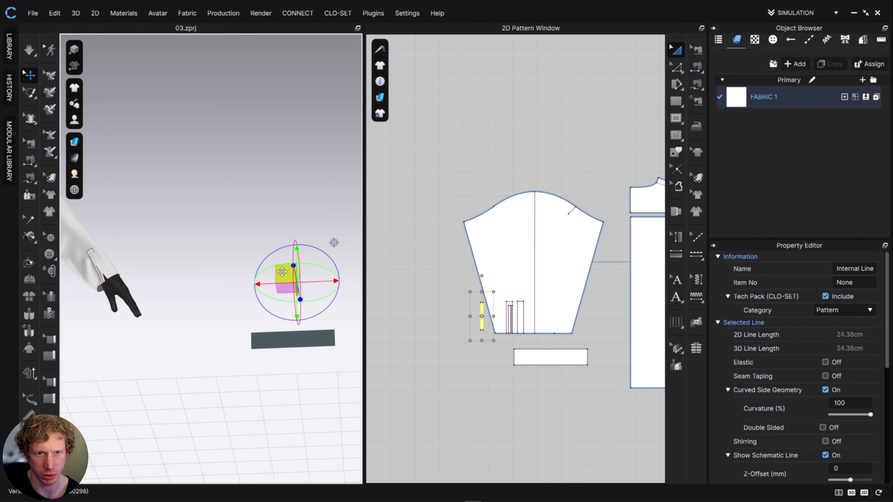
right_click_drag(281, 271, 189, 280)
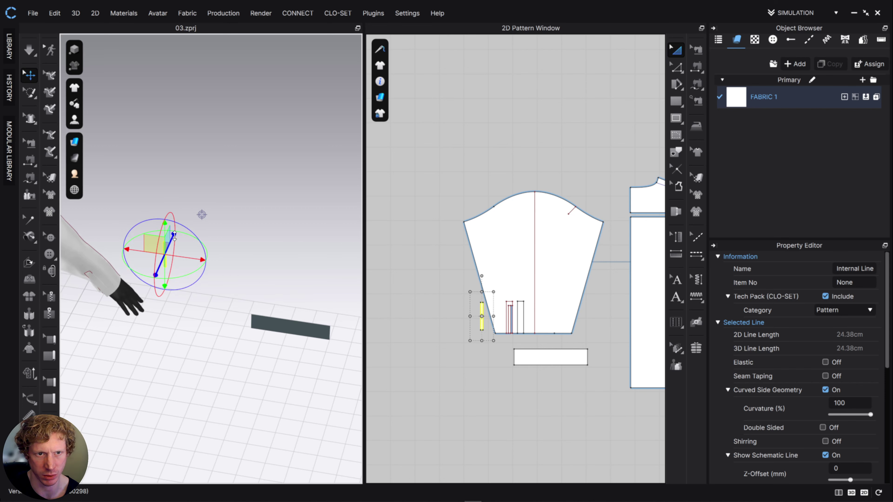
left_click_drag(173, 242, 155, 297)
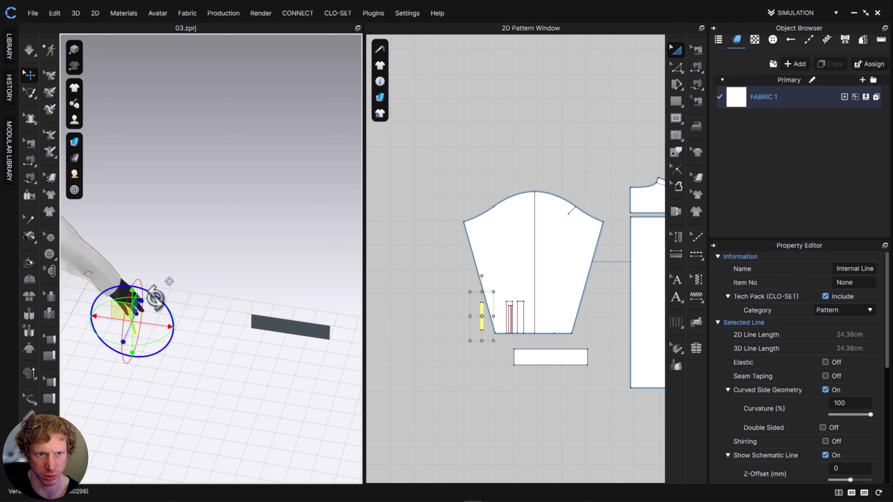
Shift the narrow placket pattern in 3D from the fingers up to the sleeve hem beside the placket opening
middle_click_drag(179, 300, 237, 322)
scroll(293, 252, "down", 3)
scroll(288, 252, "up", 6)
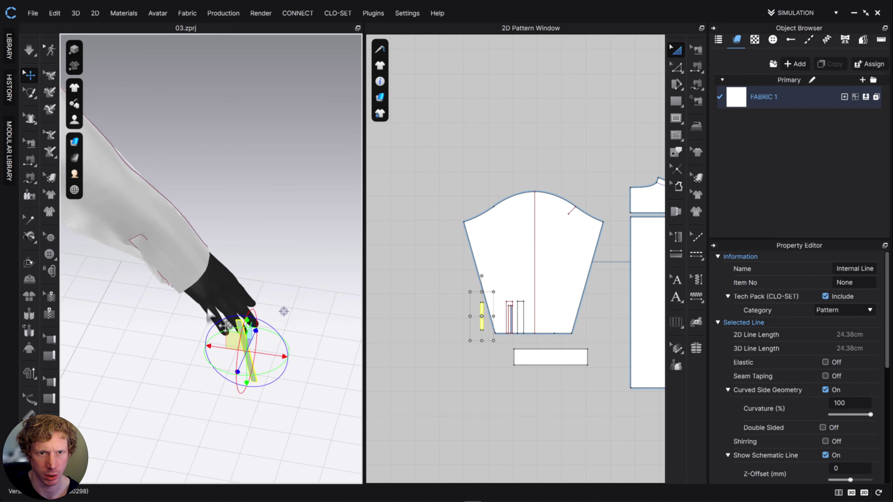
right_click_drag(237, 322, 286, 360)
left_click_drag(263, 352, 139, 353)
right_click_drag(139, 353, 228, 348)
middle_click_drag(229, 348, 231, 381)
right_click_drag(254, 422, 160, 313)
Unstrengthen and unfreeze the narrow placket pattern
right_click(117, 346)
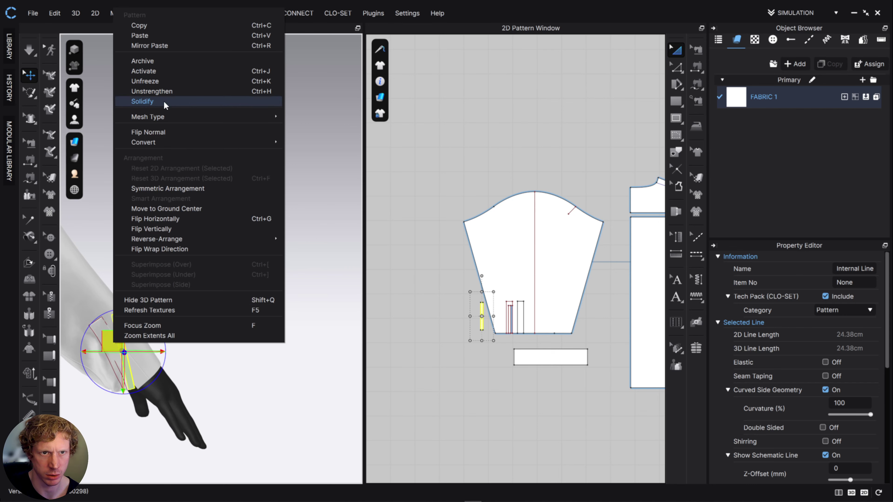
left_click(165, 91)
left_click(121, 352)
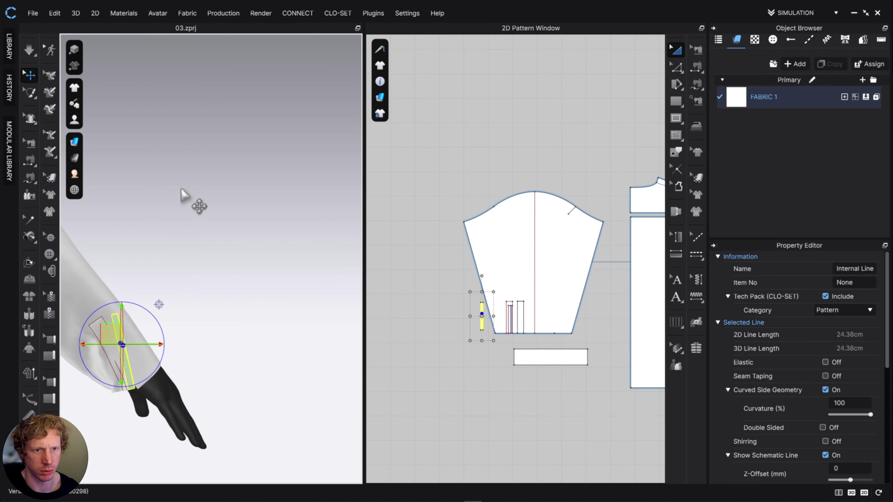
right_click(111, 339)
left_click(179, 78)
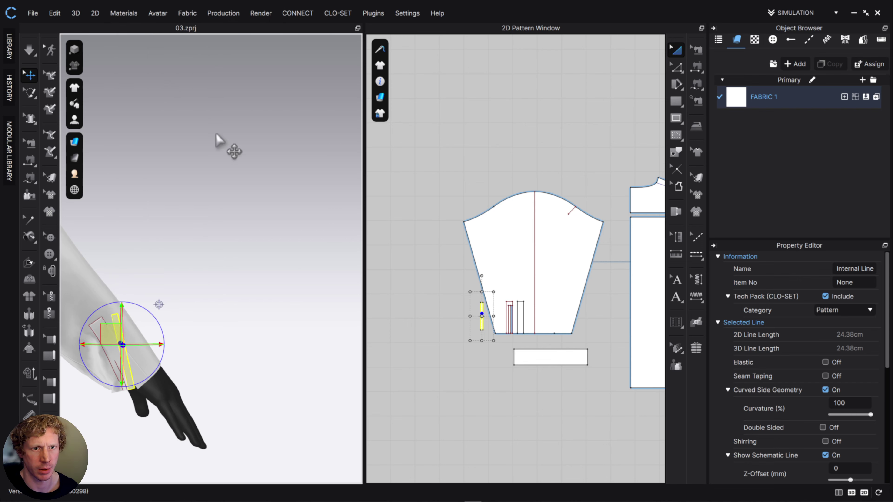
Place the narrow placket pattern in 3D directly over the placket opening, just outside the sleeve surface
middle_click_drag(221, 197, 310, 167)
scroll(310, 167, "down", 3)
scroll(303, 184, "up", 5)
right_click_drag(302, 188, 316, 312)
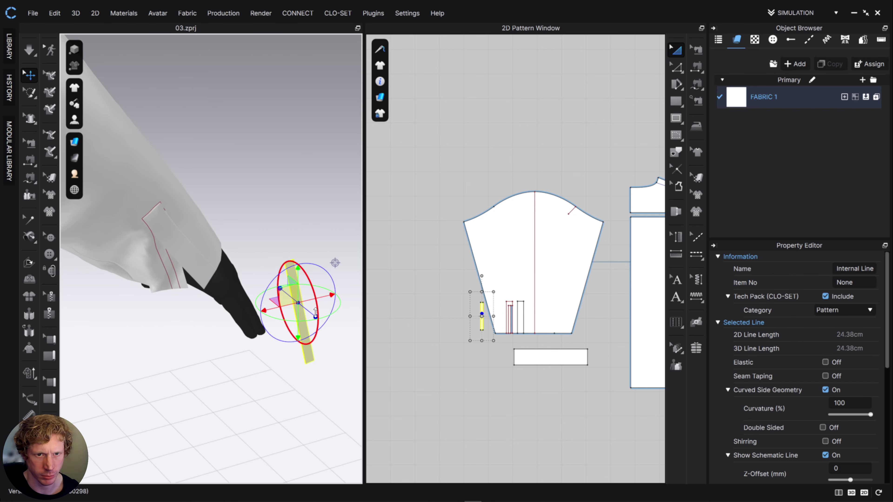
left_click_drag(309, 316, 209, 259)
right_click_drag(209, 259, 276, 252)
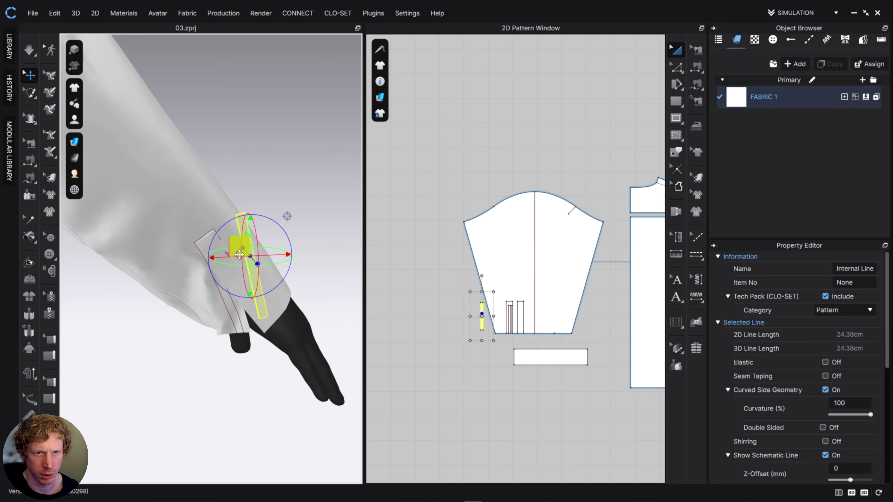
left_click_drag(239, 254, 221, 278)
Select the wide placket pattern in 3D and pull it outwards from the sleeve, beyond the narrow placket pattern
left_click(266, 318)
right_click_drag(266, 318, 237, 281)
left_click_drag(237, 269, 277, 279)
right_click_drag(279, 299, 267, 276)
scroll(514, 300, "down", 5)
scroll(515, 301, "up", 4)
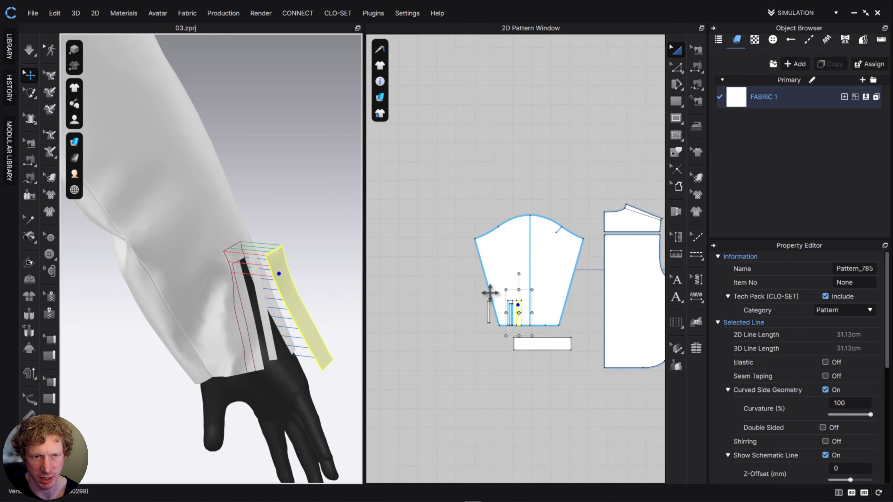
Move the narrow placket pattern in the 2D layout to just below the sleeve hem, beside the cuff pattern
scroll(493, 294, "up", 5)
middle_click_drag(514, 380, 459, 299)
left_click(473, 320)
left_click_drag(421, 270, 478, 354)
scroll(484, 344, "down", 3)
scroll(467, 324, "up", 5)
left_click_drag(465, 321, 452, 339)
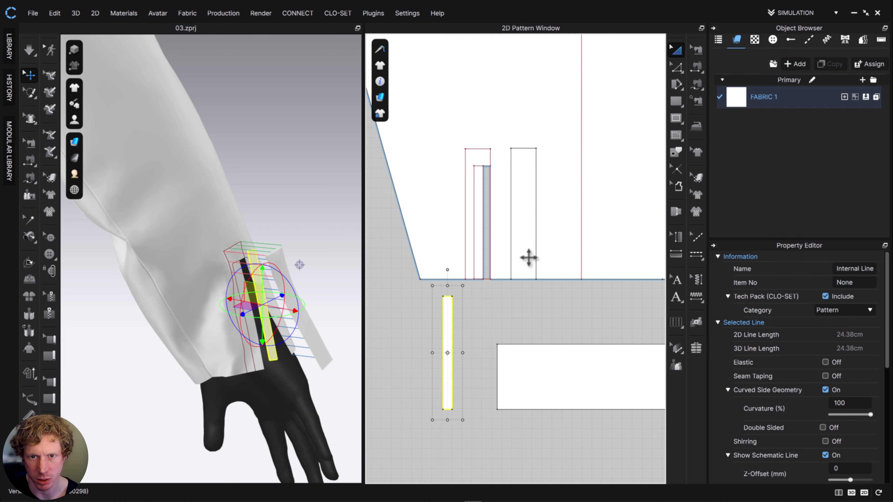
Free-sew the narrow internal rectangle's side farthest from the slit to the narrow placket pattern's outer side edge over 11.29 cm
left_click(696, 84)
left_click(474, 166)
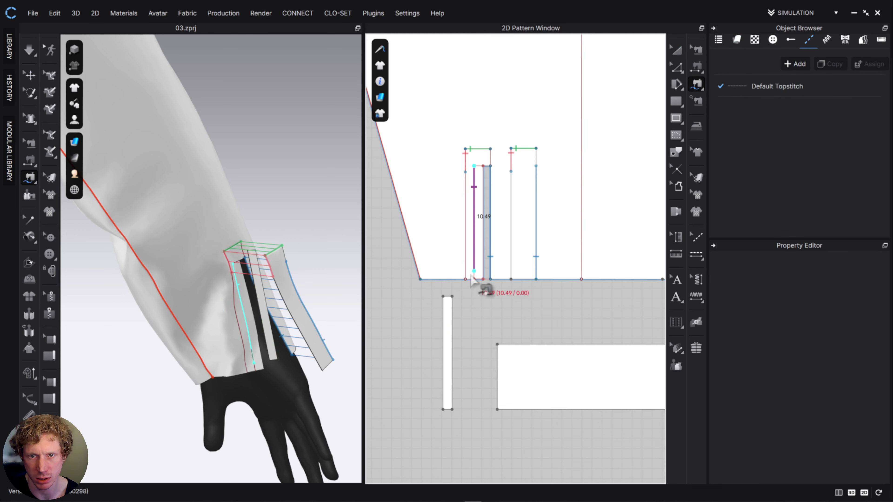
left_click(443, 297)
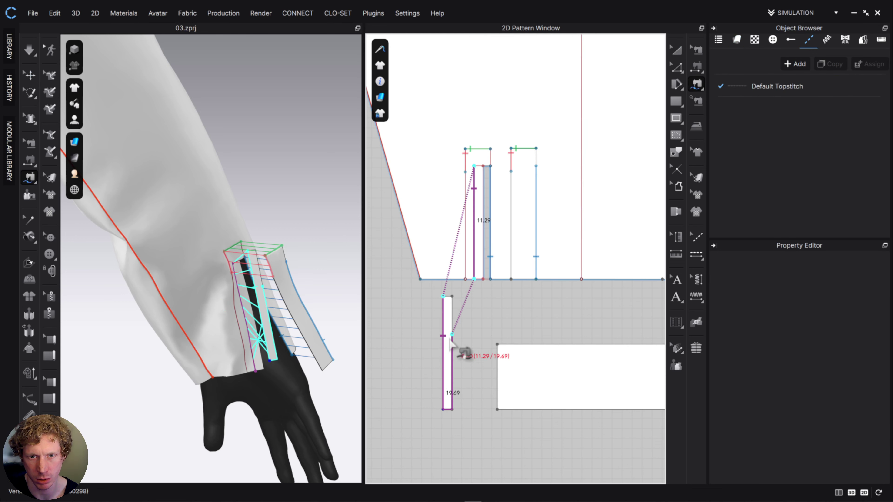
left_click(443, 409)
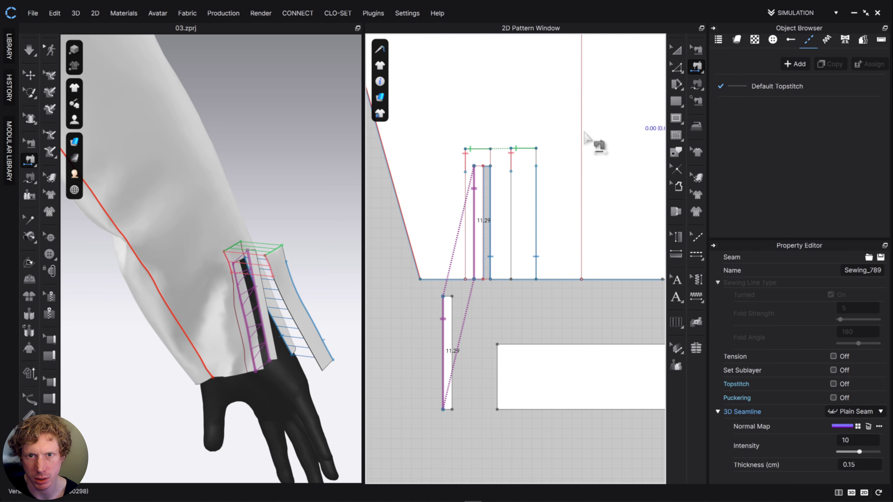
Segment-sew the 11.30 cm slit edge next to the narrow internal rectangle to the narrow placket pattern's side edge facing the cuff
left_click(484, 221)
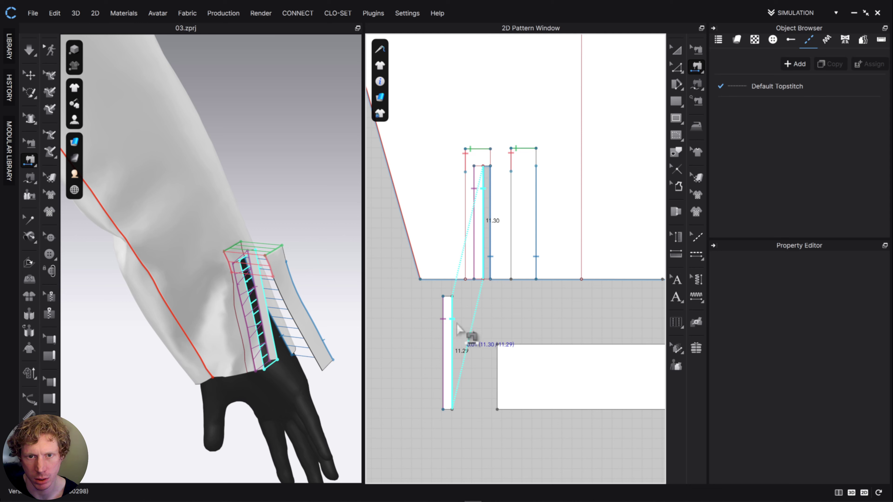
left_click(457, 324)
left_click(678, 49)
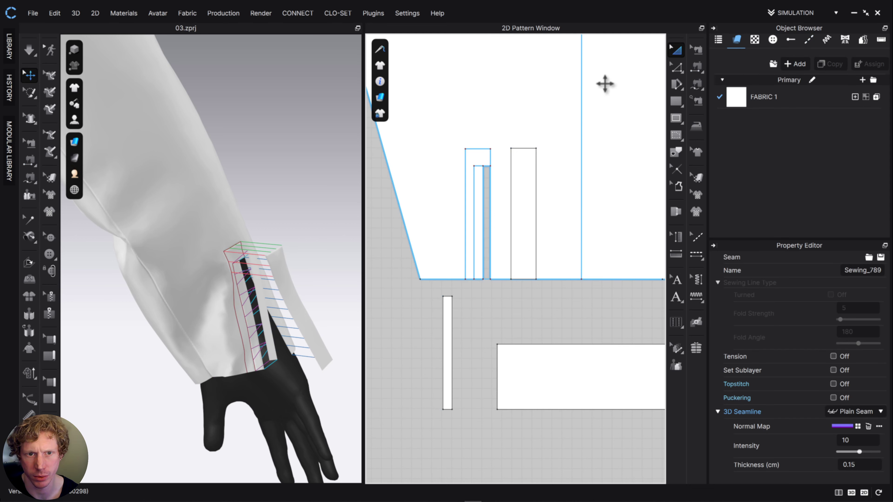
mouse_move(276, 295)
right_mouse_down()
mouse_move(245, 293)
mouse_move(254, 280)
mouse_move(277, 301)
right_mouse_up()
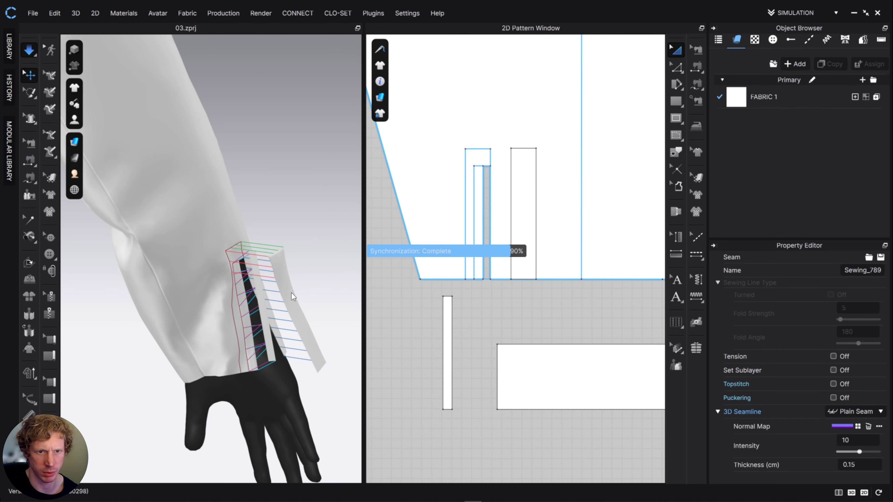
Simulate the garment and pull the sleeve and narrow placket in 3D to settle the placket at the slit
key("space")
left_click(256, 353)
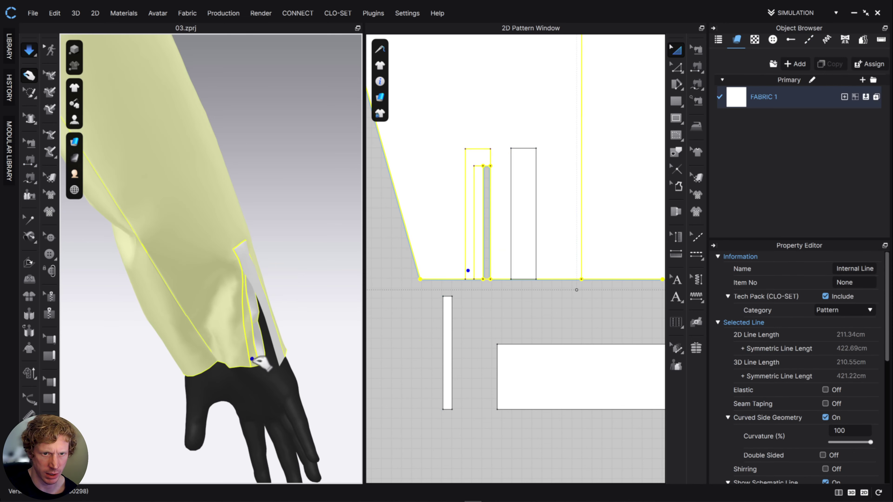
left_click(262, 357)
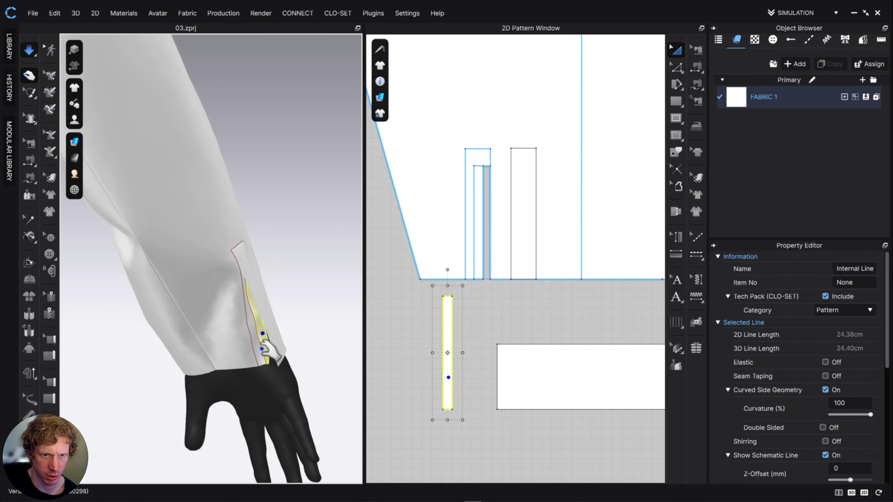
right_click_drag(259, 352, 243, 291)
left_click_drag(258, 368, 265, 343)
left_click(272, 345)
right_click_drag(278, 344, 312, 402)
left_click(243, 355)
key("space")
Strengthen the narrow placket pattern and the wide placket pattern
scroll(256, 346, "down", 3)
scroll(258, 348, "up", 5)
left_click(294, 400)
right_click(294, 400)
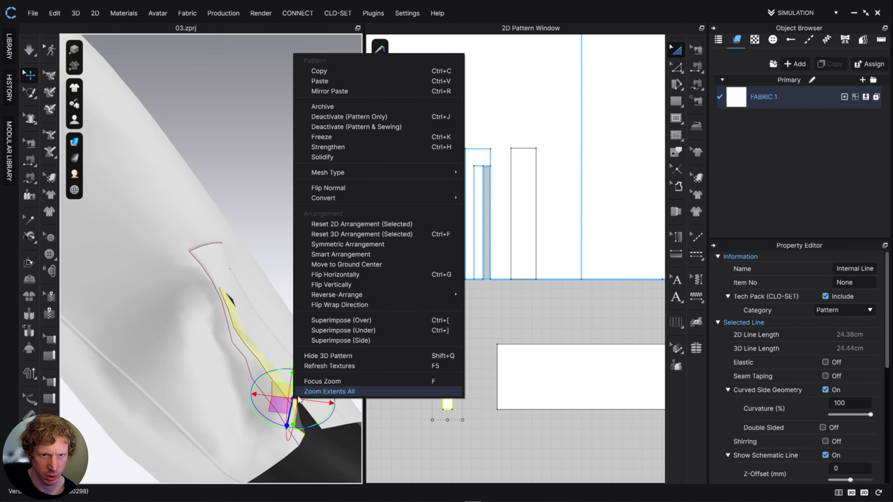
left_click(328, 148)
right_click_drag(287, 208, 277, 290)
right_click(268, 316)
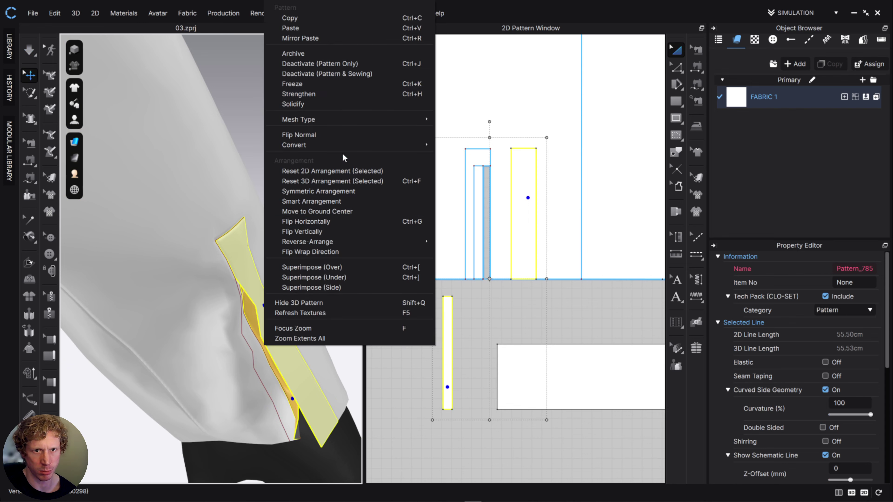
left_click(331, 92)
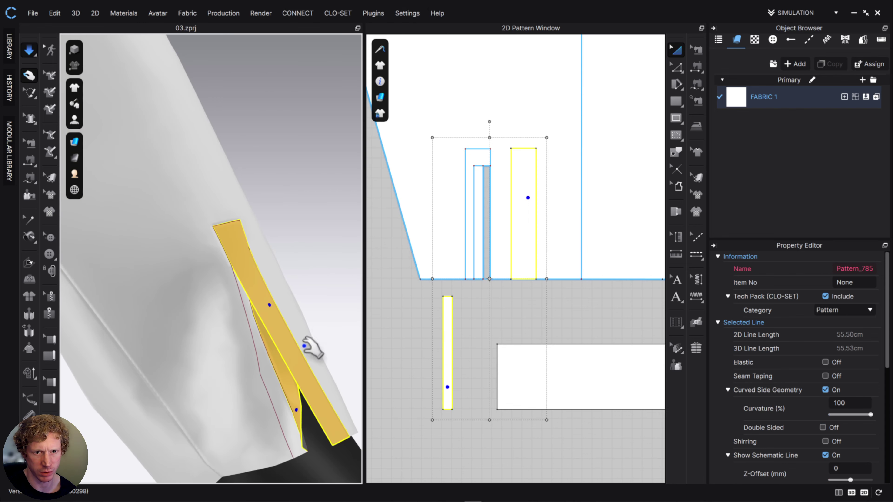
Simulate the strengthened plackets and pull the hem end of the narrow placket outwards from under the sleeve
left_click(305, 446)
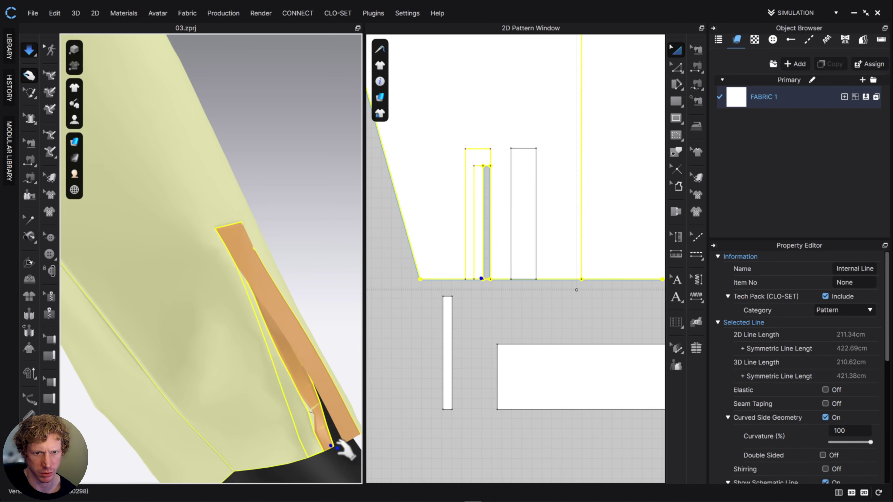
left_click(337, 457)
right_click_drag(309, 441, 331, 440)
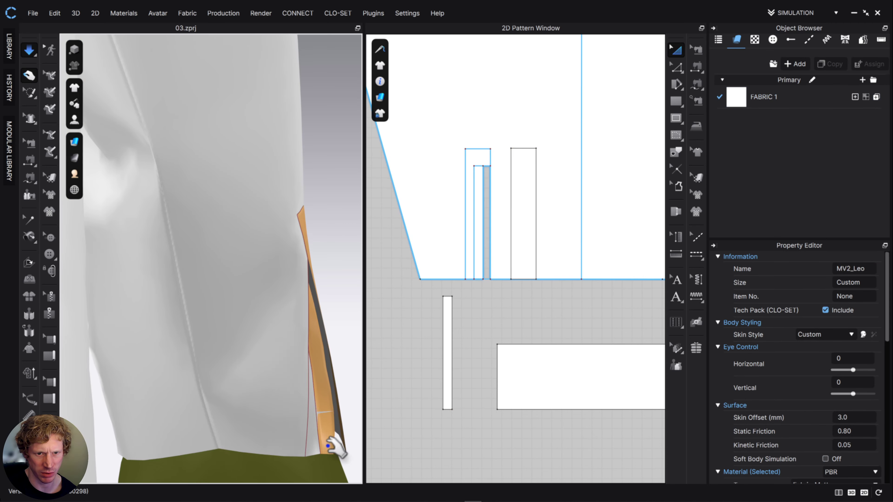
middle_click_drag(331, 439, 276, 400)
left_click_drag(275, 374, 277, 385)
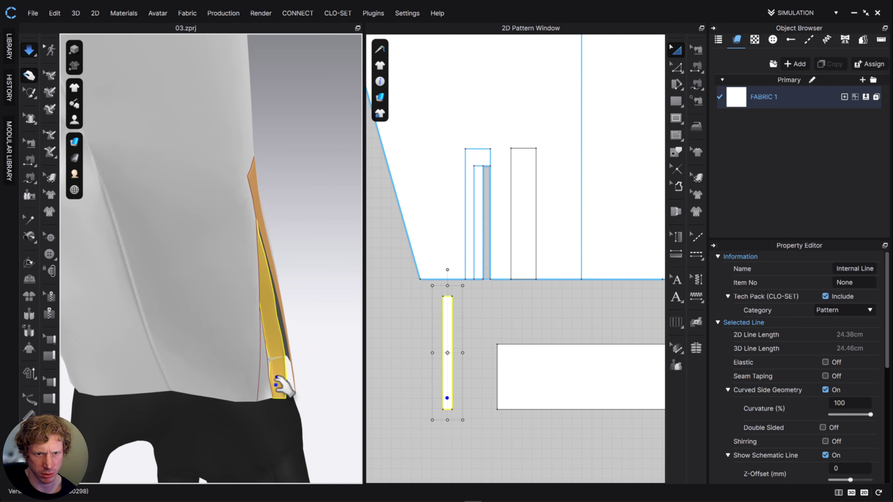
key("space")
Set the particle distance of the narrow and wide placket patterns to 10 mm
scroll(845, 417, "down", 3)
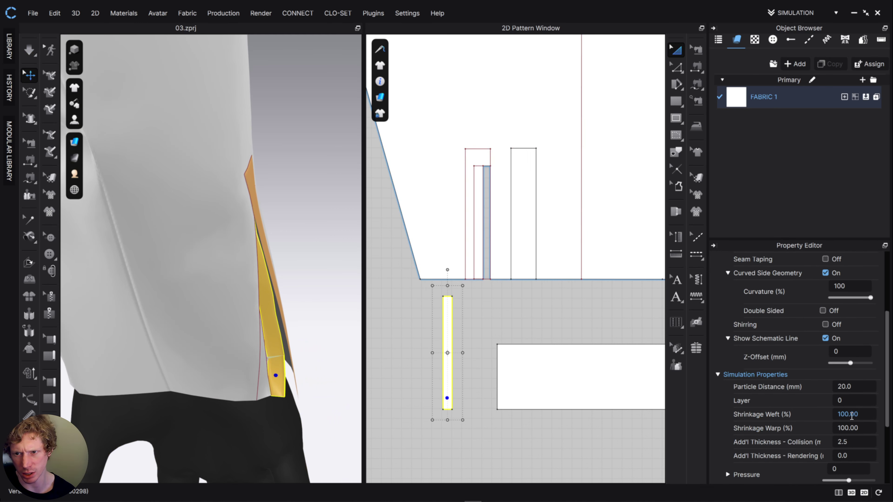
left_click(865, 389)
type("10")
key("Return")
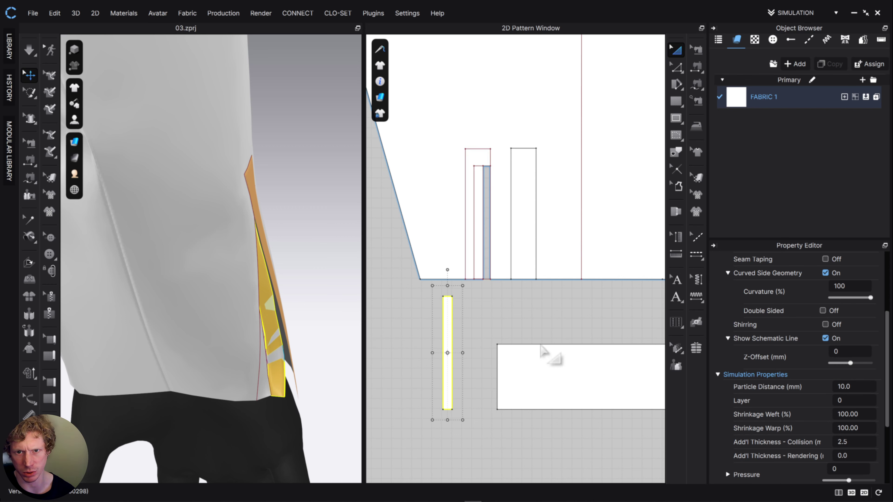
left_click(528, 248)
left_click(854, 384)
type("1")
key("Return")
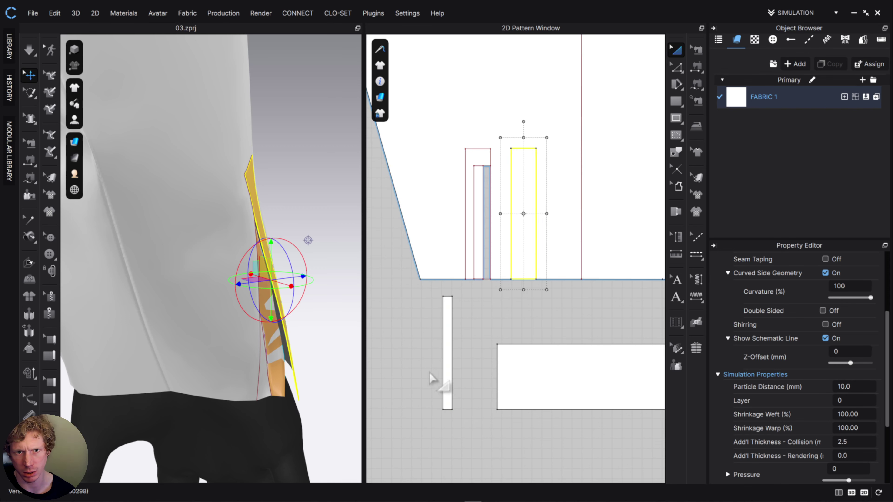
Simulate the sleeve with the finer placket meshes so both plackets lie flat along the slit
left_click(389, 369)
key("space")
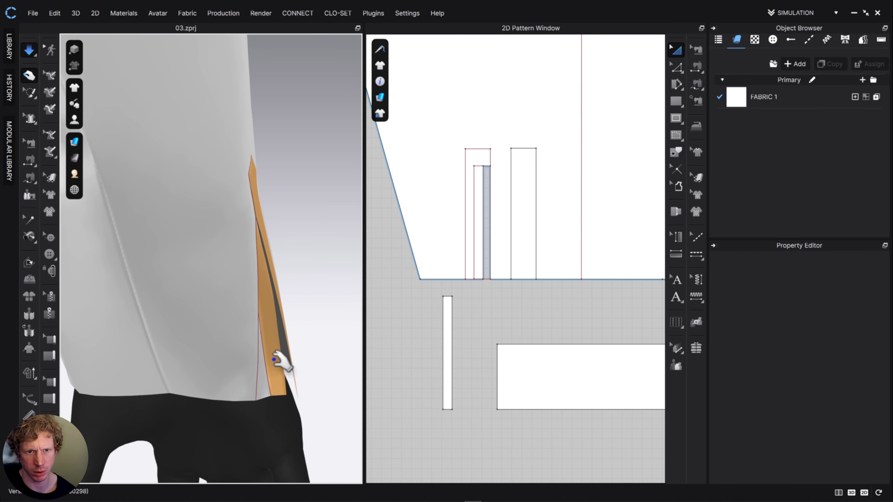
right_click_drag(278, 361, 306, 347)
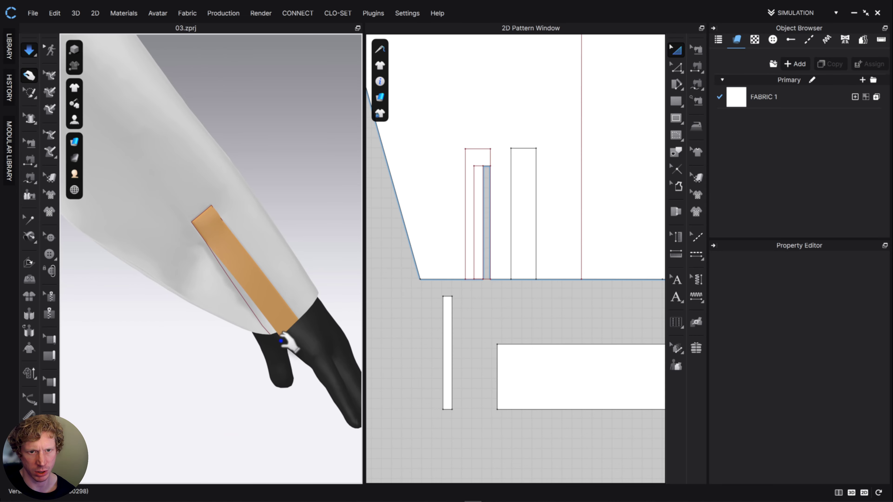
Move the wide placket pattern off the sleeve in the 2D layout and place the narrow placket between it and the cuff pattern
scroll(506, 329, "down", 1)
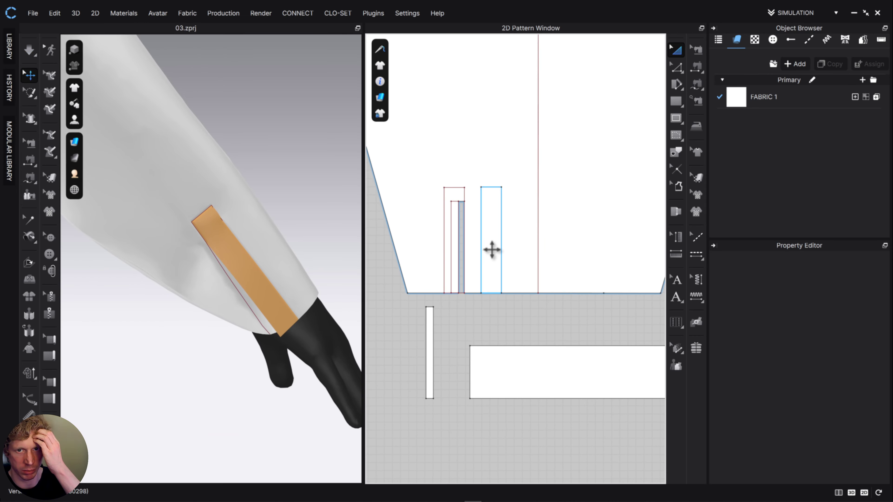
left_click_drag(492, 249, 382, 352)
middle_click_drag(420, 342, 496, 328)
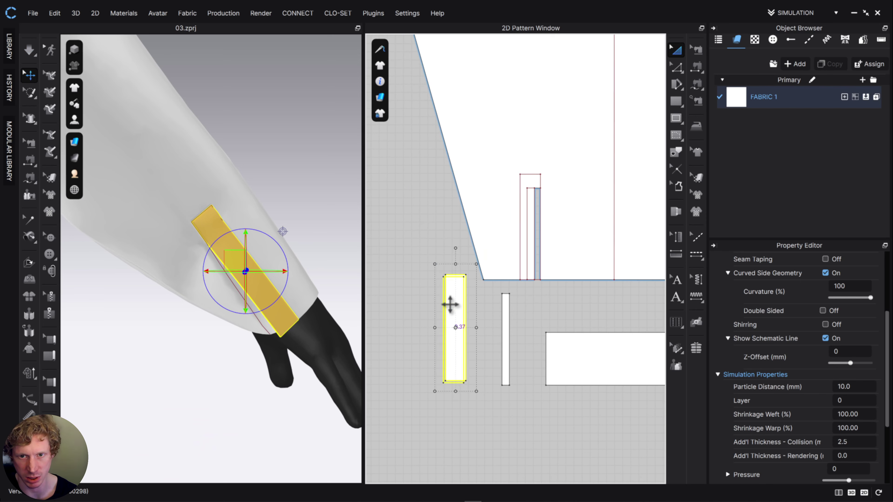
left_click_drag(450, 305, 385, 315)
left_click_drag(505, 333, 434, 319)
Select the cuff pattern and rotate it in 3D about its vertical axis
middle_click_drag(515, 334, 369, 336)
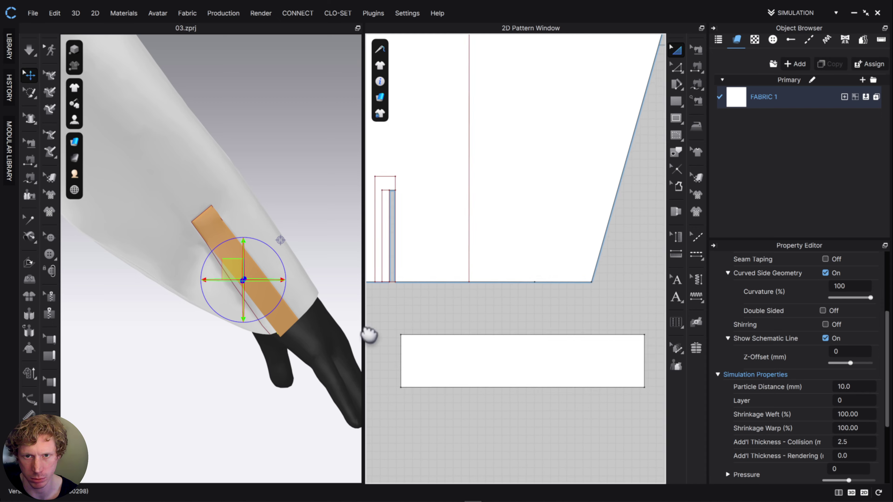
left_click(452, 359)
scroll(294, 357, "down", 3)
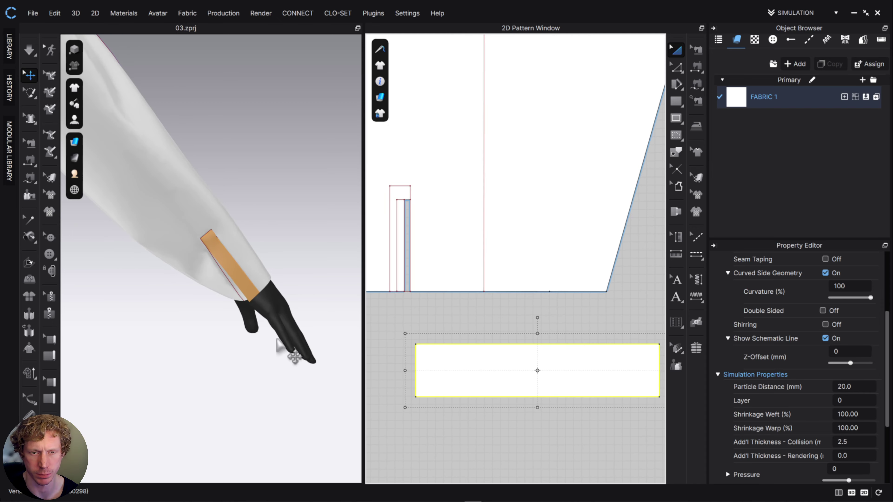
scroll(277, 340, "down", 5)
middle_click_drag(329, 281, 258, 311)
right_click_drag(258, 312, 274, 351)
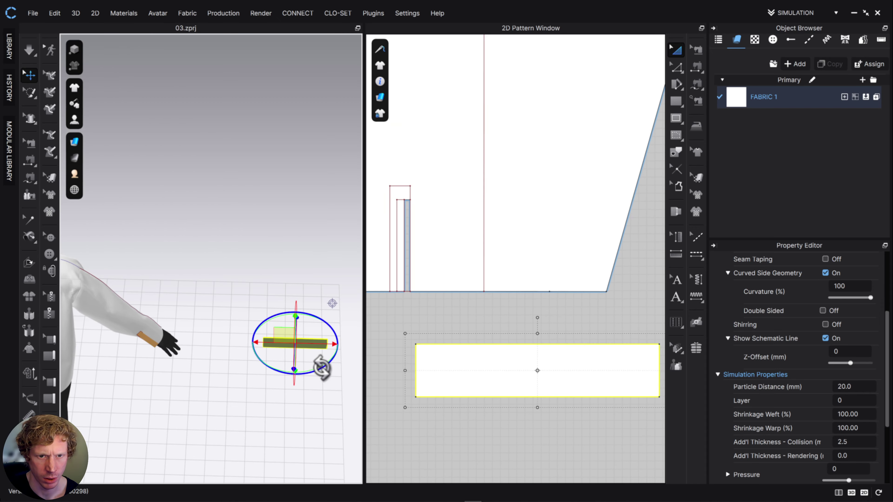
left_click_drag(322, 368, 260, 353)
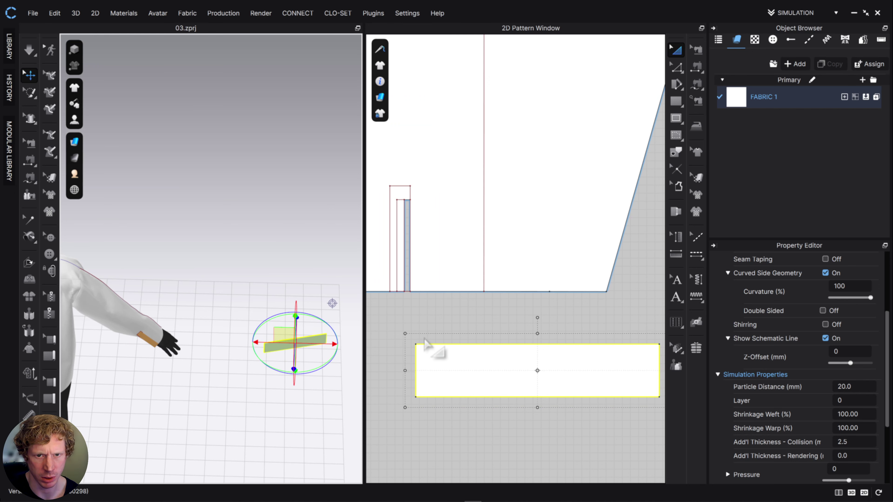
Move the cuff pattern in 3D from beside the avatar to the hand at the placket sleeve
left_click(299, 352)
left_click(270, 348)
right_click_drag(270, 347, 274, 318)
left_click(266, 358)
scroll(267, 358, "up", 2)
left_click(277, 359)
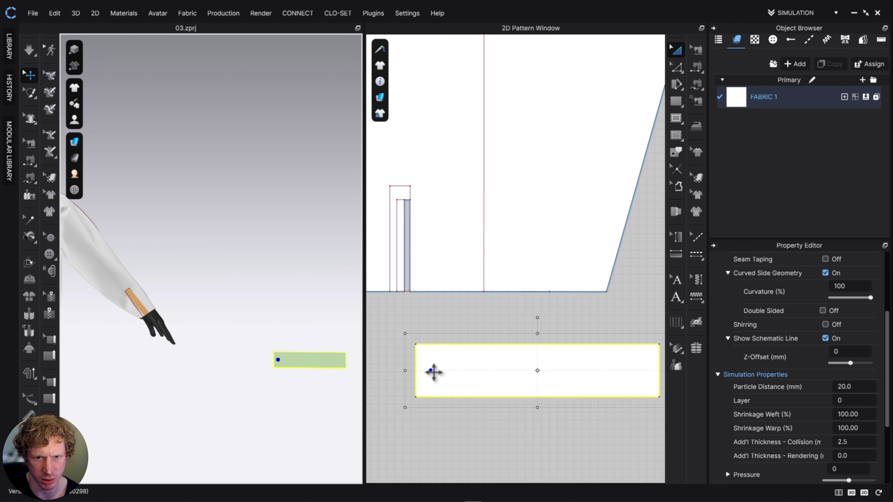
left_click_drag(299, 359, 177, 332)
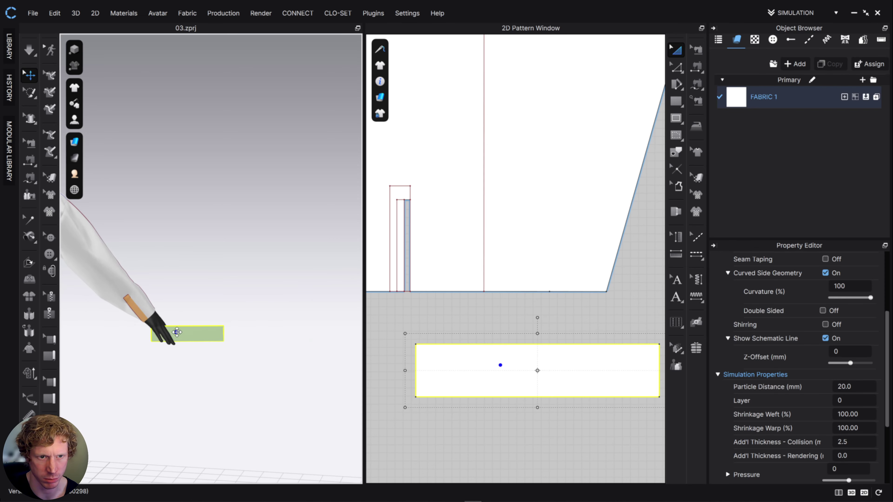
Tilt the cuff pattern in 3D to follow the angle of the sleeve hem and move it up beside the wrist
right_click_drag(204, 319, 259, 293)
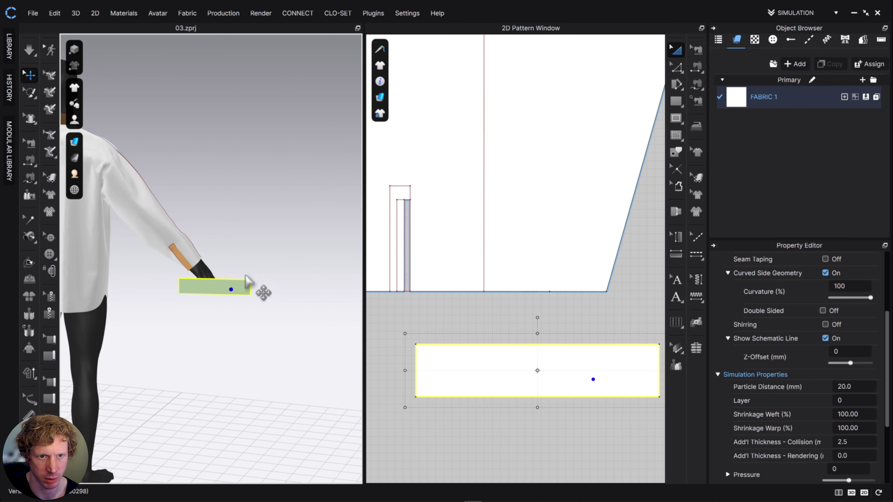
left_click(230, 287)
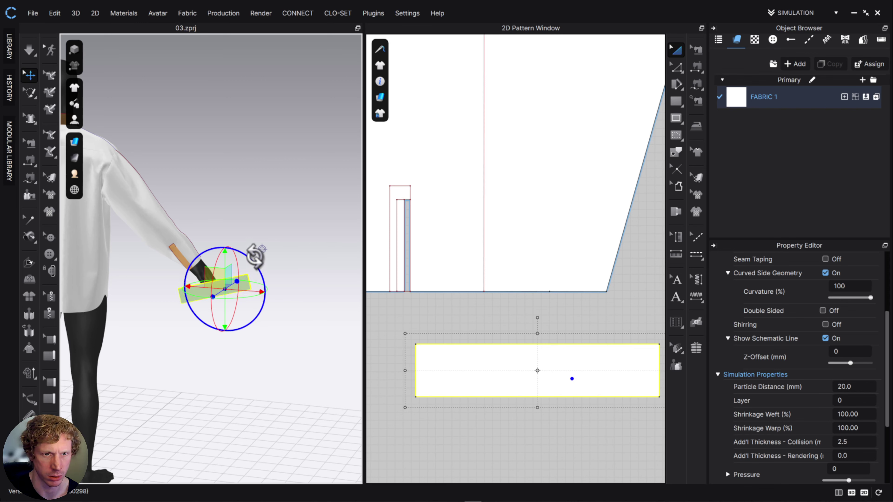
left_click_drag(255, 257, 248, 245)
right_click_drag(264, 258, 281, 257)
left_click_drag(215, 278, 222, 252)
mouse_move(222, 253)
right_mouse_down()
mouse_move(213, 284)
mouse_move(217, 259)
right_mouse_up()
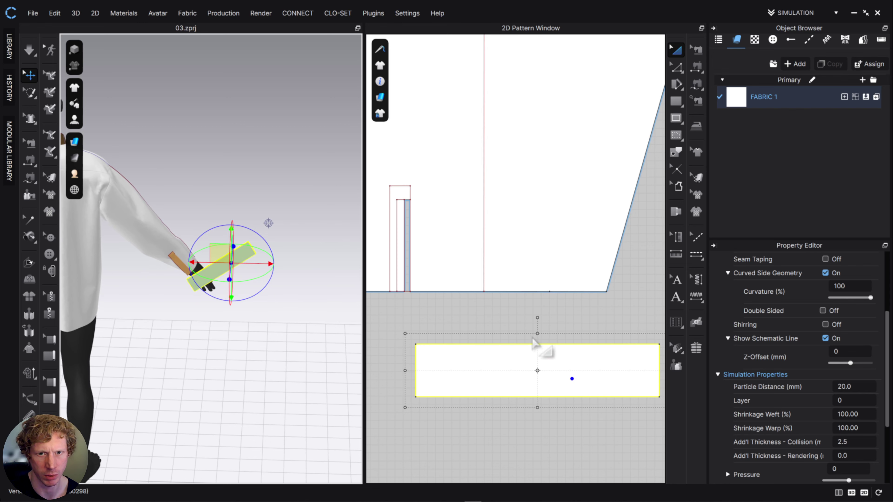
left_click(571, 315)
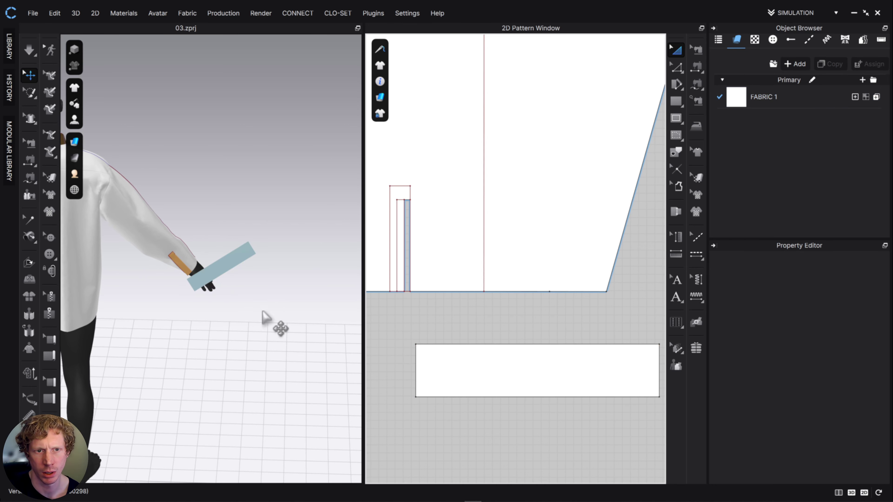
Free-sew the wide placket pattern's bottom edge to the placket-side start of the cuff's upper edge over 2.50 cm
left_click(697, 84)
scroll(485, 300, "down", 6)
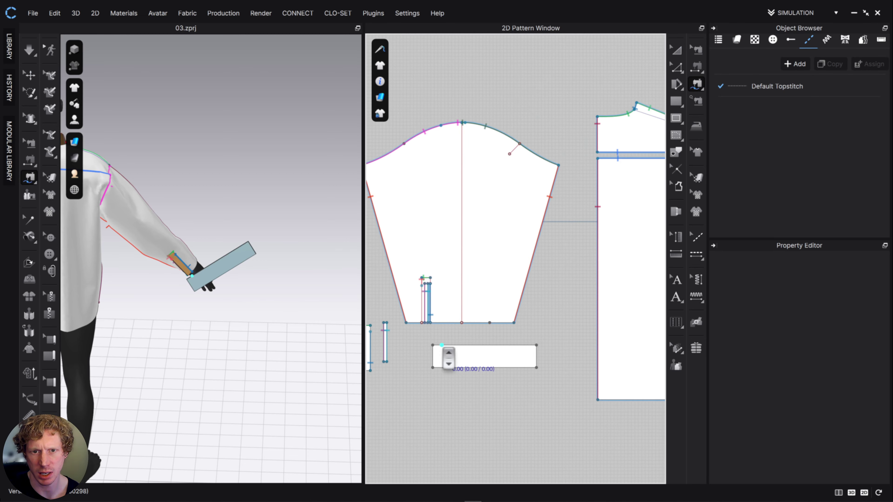
scroll(472, 302, "up", 5)
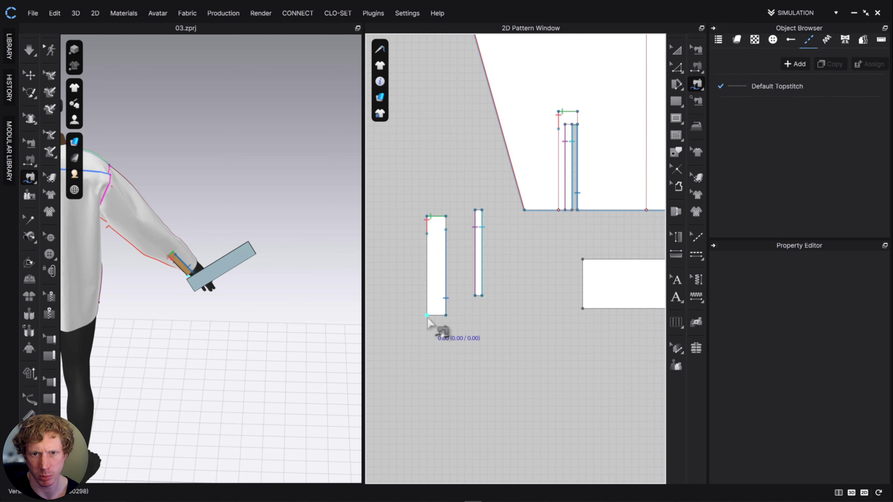
left_click(444, 319)
left_click(582, 260)
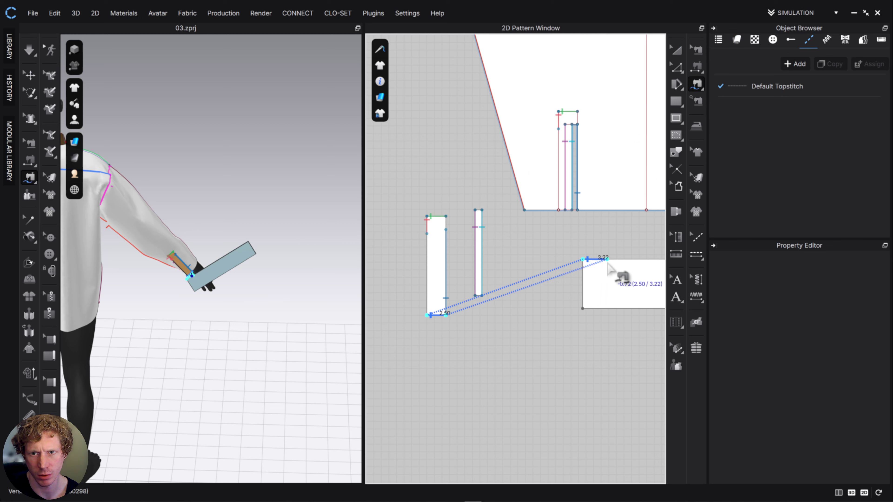
left_click(587, 245)
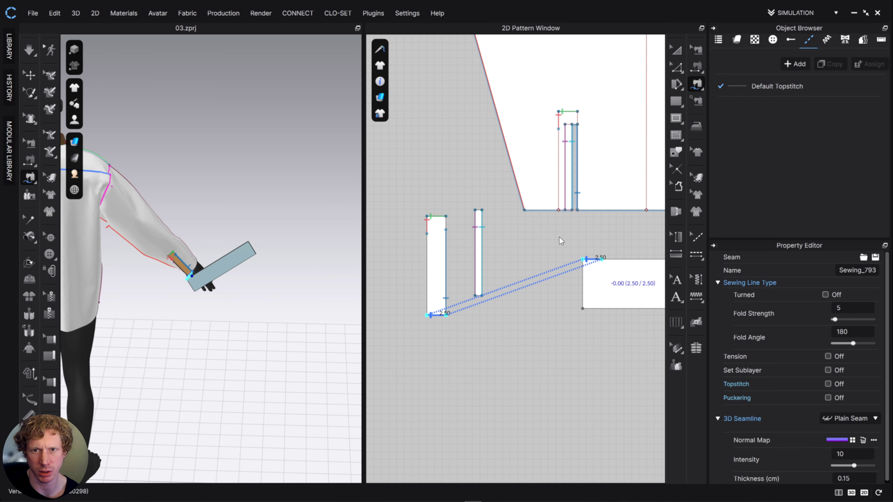
Free-sew the sleeve hem from the slit to the far side-seam corner onto the cuff's upper edge over 24.16 cm
middle_click_drag(618, 242, 436, 261)
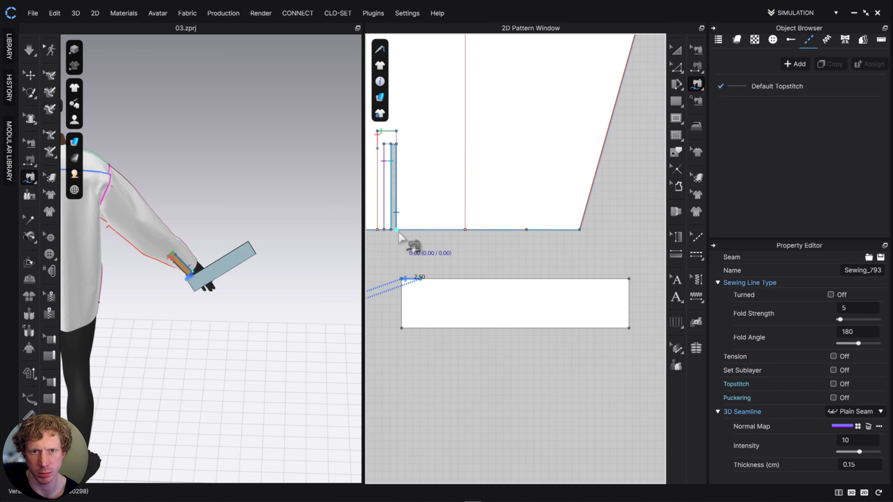
scroll(215, 260, "up", 5)
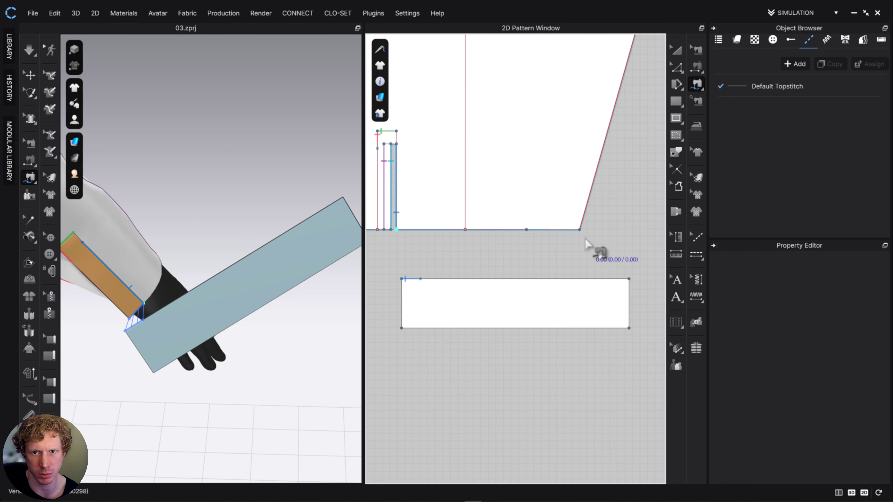
left_click(580, 229)
left_click(420, 279)
left_click(554, 281)
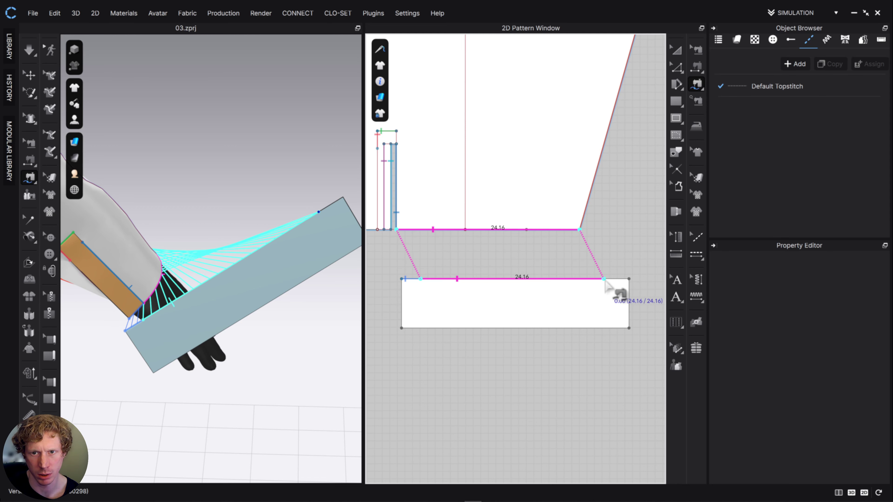
left_click(617, 291)
Free-sew the remaining sleeve hem between the side-seam corner and the placket onto the last 3.33 cm of the cuff's upper edge
right_click_drag(518, 263, 626, 259)
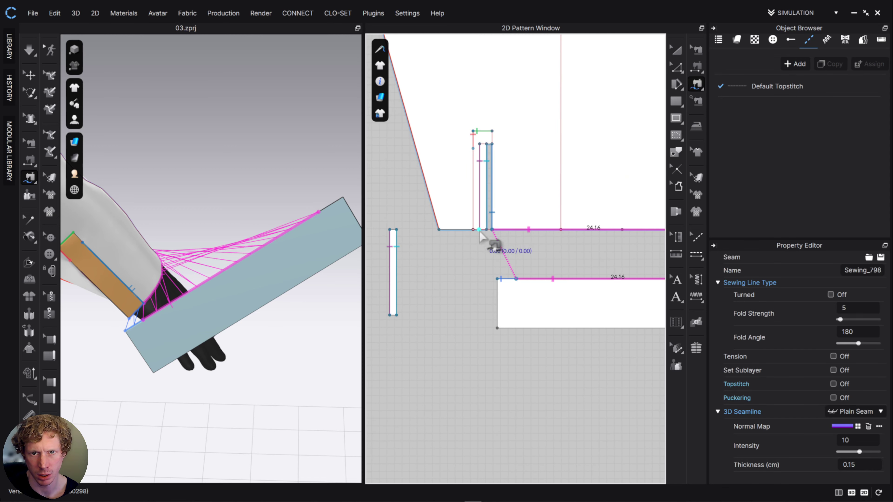
right_click_drag(199, 285, 203, 227)
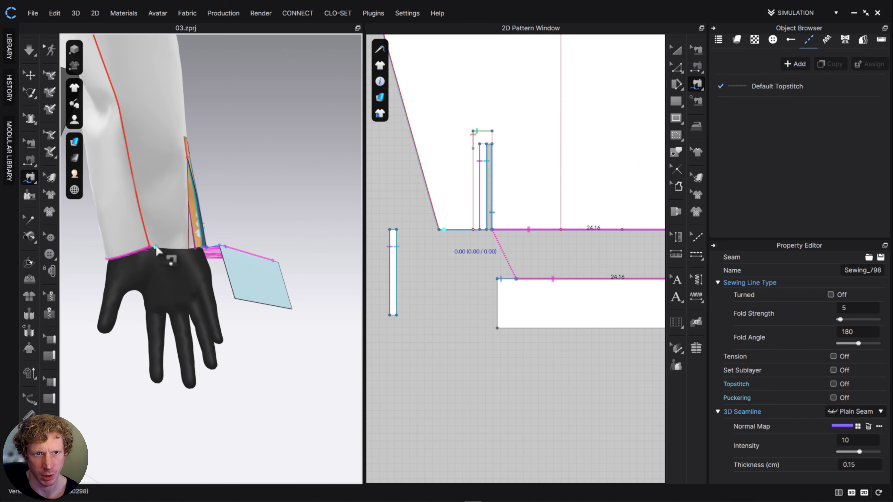
left_click(439, 230)
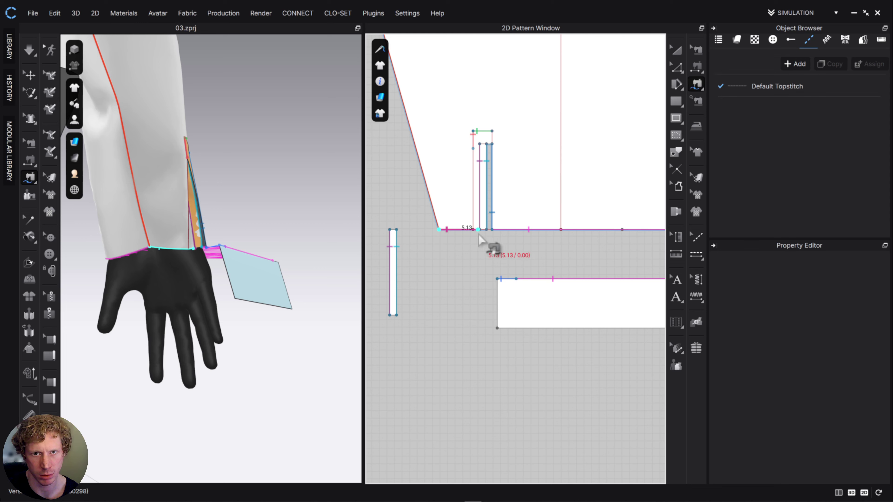
left_click(487, 235)
middle_click_drag(506, 262, 336, 243)
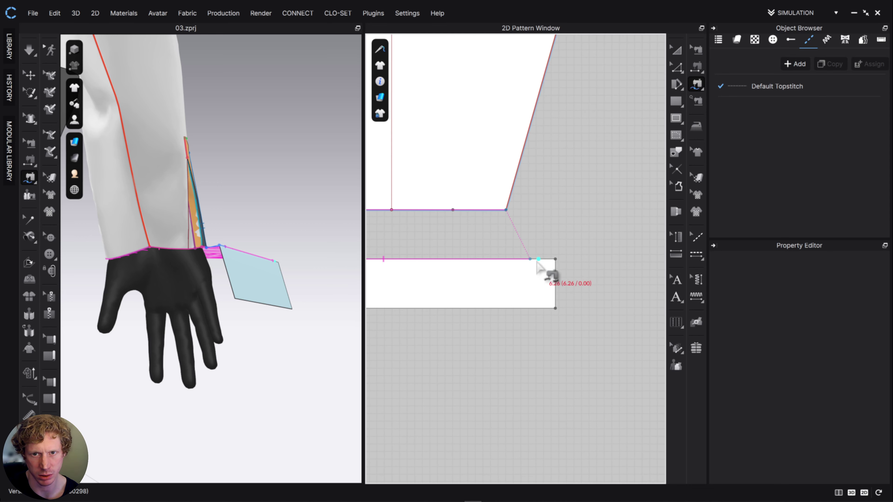
left_click(530, 262)
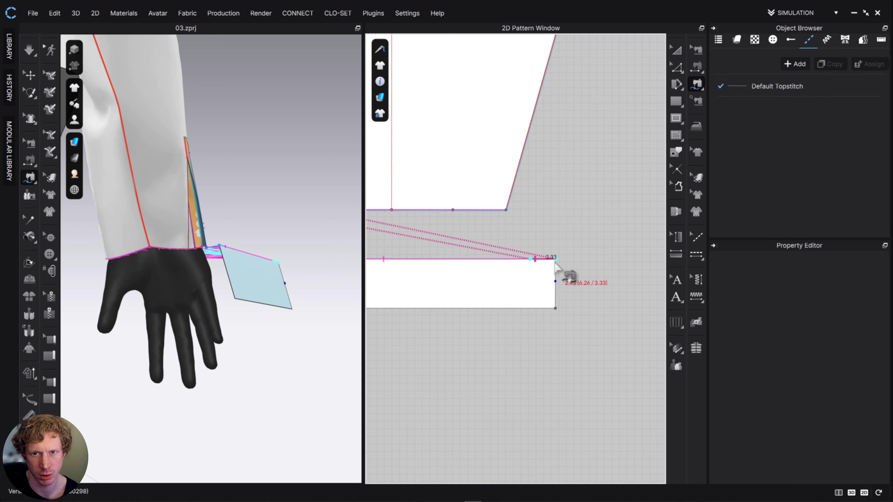
left_click(556, 262)
Examine how the sleeve hem, placket pieces and cuff are sewn together in the 2D and 3D views
right_click_drag(265, 263, 241, 299)
left_click(696, 50)
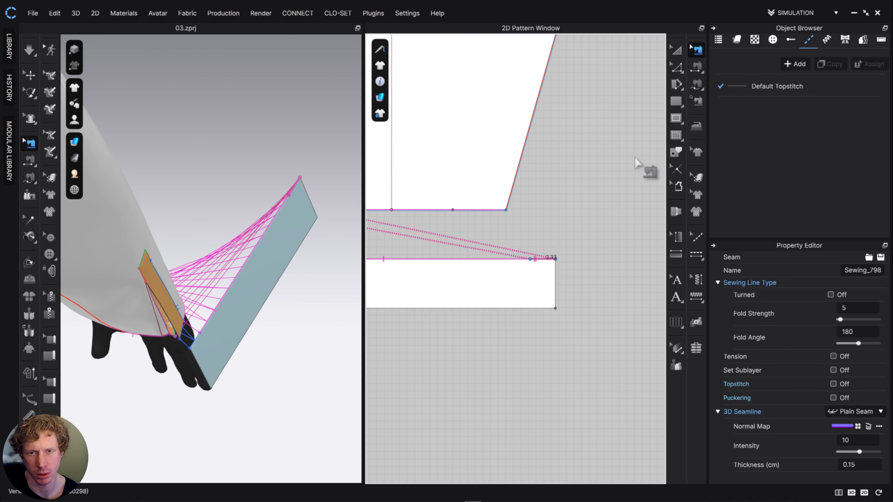
middle_click_drag(448, 264, 604, 248)
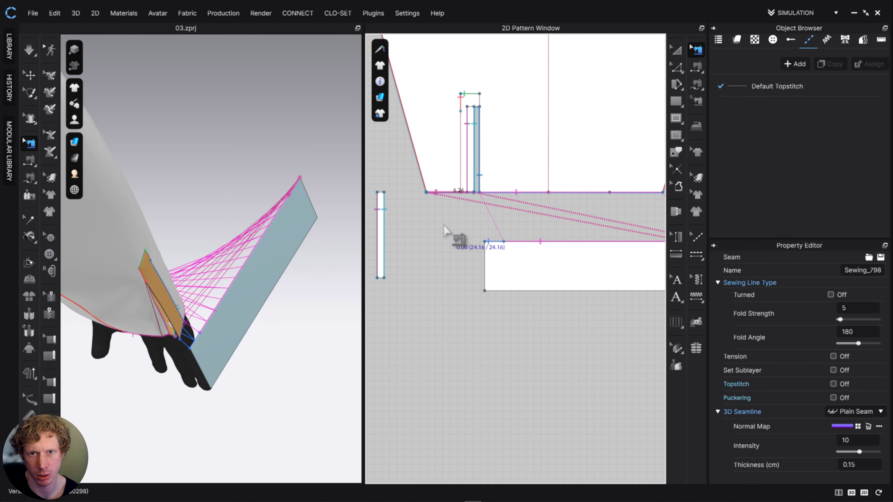
middle_click_drag(473, 226, 417, 229)
mouse_move(416, 229)
right_mouse_down()
mouse_move(397, 229)
mouse_move(426, 230)
right_mouse_up()
scroll(506, 231, "down", 3)
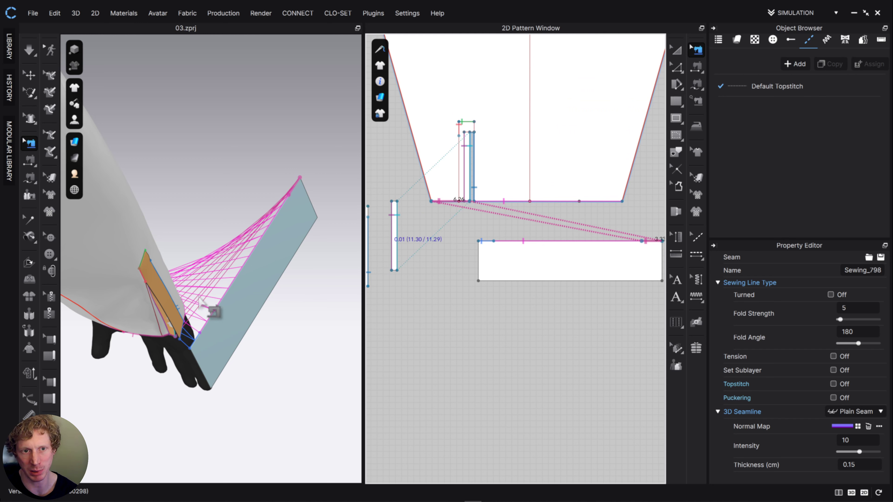
right_click_drag(207, 305, 175, 303)
middle_click_drag(391, 262, 518, 213)
scroll(479, 250, "down", 3)
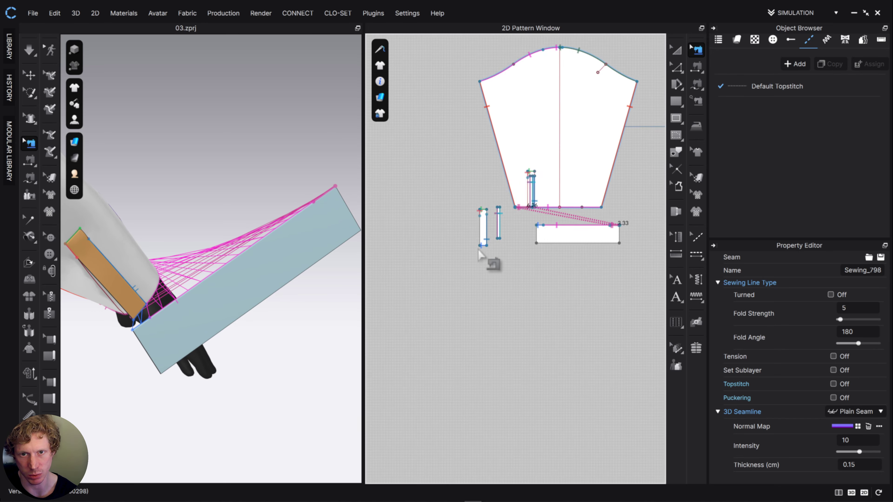
scroll(478, 250, "up", 7)
right_click_drag(165, 311, 151, 314)
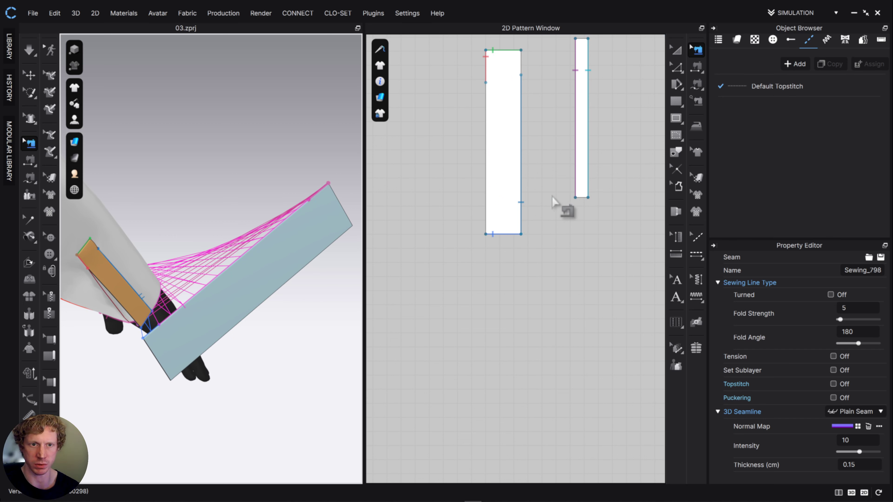
scroll(615, 197, "down", 3)
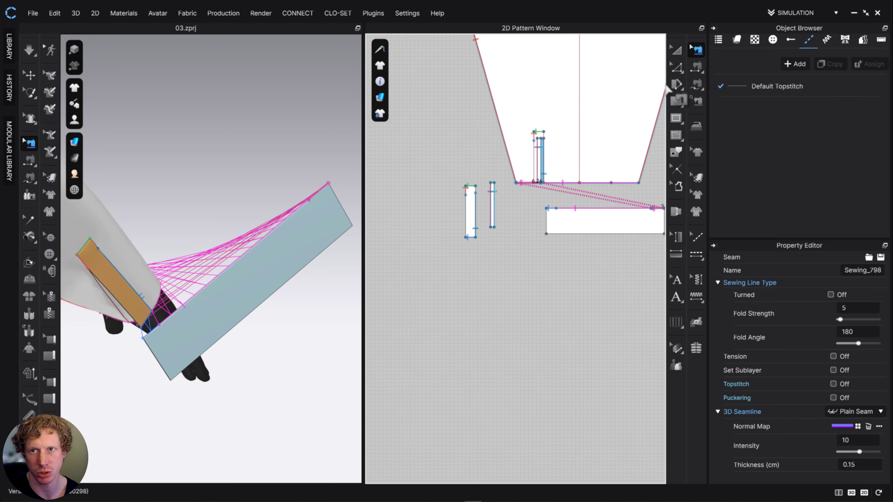
Delete both seams joining the sleeve hem to the cuff's upper edge, and select the seam between the wide placket and the cuff
left_click(629, 183)
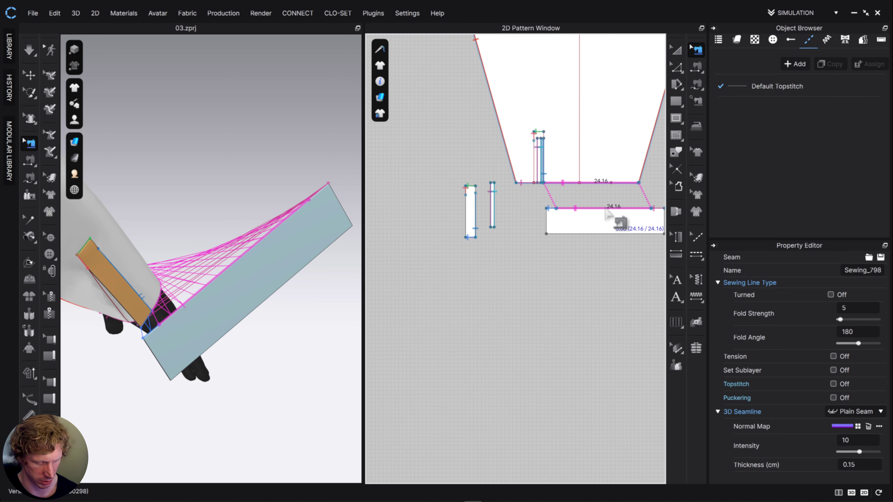
key("Delete")
middle_click_drag(616, 215, 551, 227)
left_click(591, 219)
key("Delete")
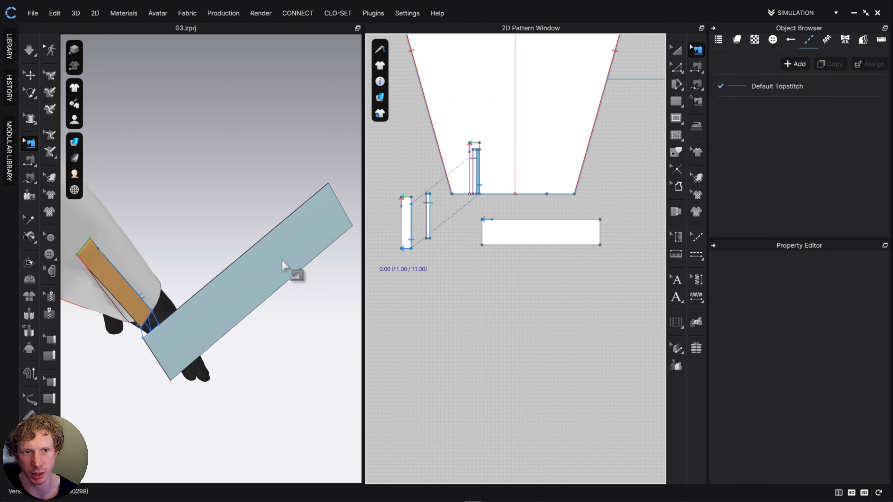
scroll(406, 266, "up", 3)
left_click(417, 242)
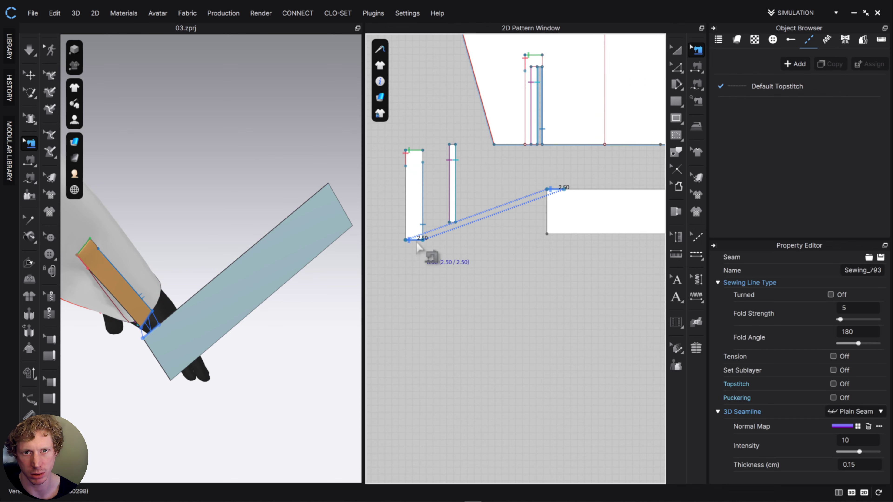
right_click_drag(564, 200, 478, 269)
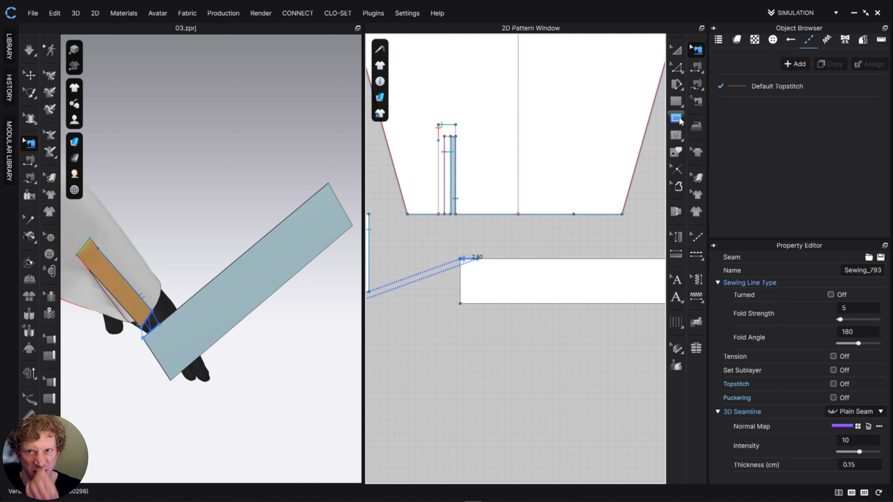
left_click(677, 121)
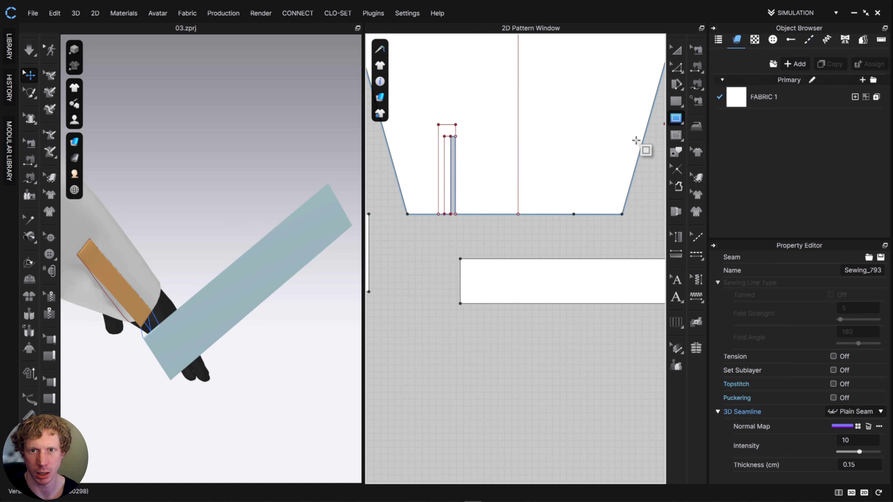
left_click(490, 213)
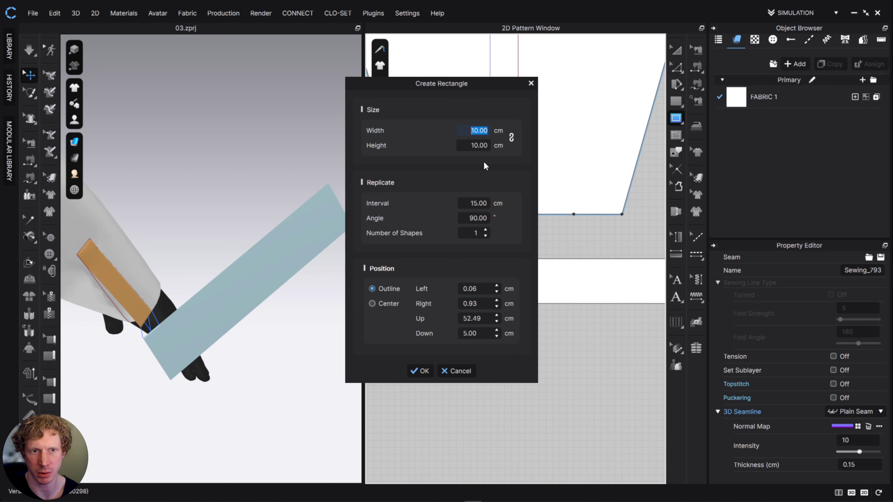
left_click(457, 368)
Draw a vertical internal line 5.66 cm up from the sleeve hem and move it to about 2.7 cm from the placket slit
left_click(681, 121)
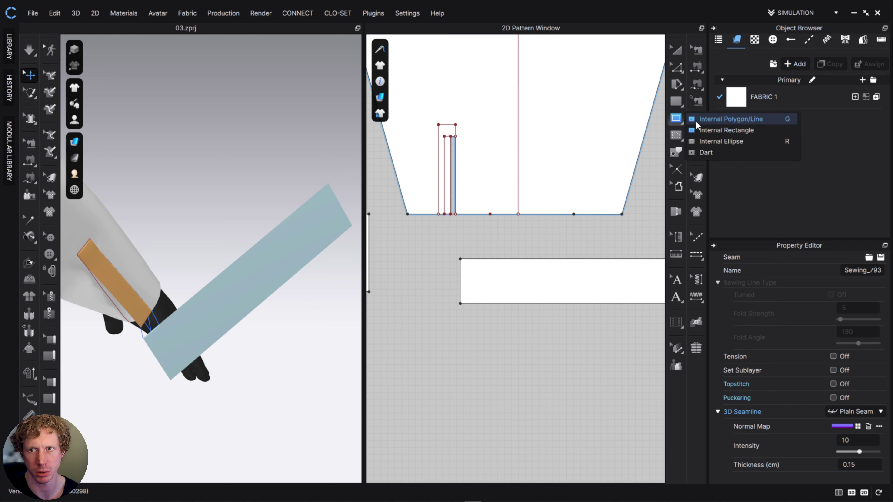
left_click(752, 120)
left_click(491, 214)
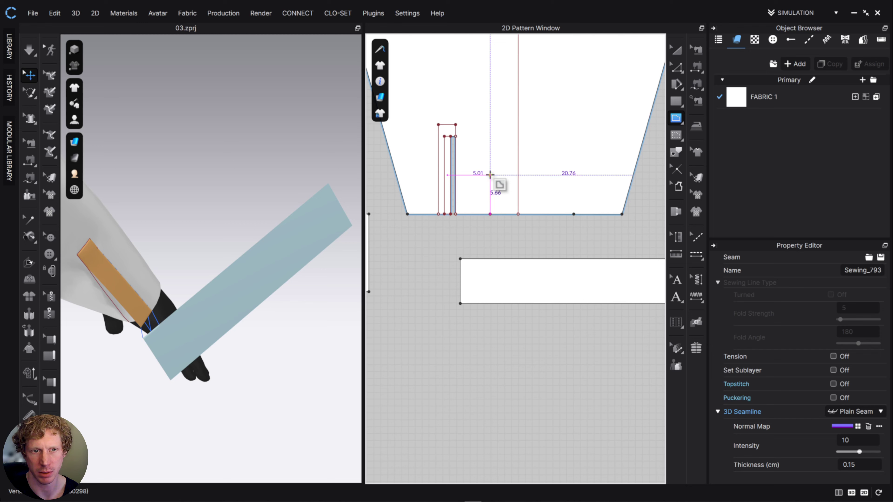
double_click(490, 175)
right_click_drag(299, 235, 200, 265)
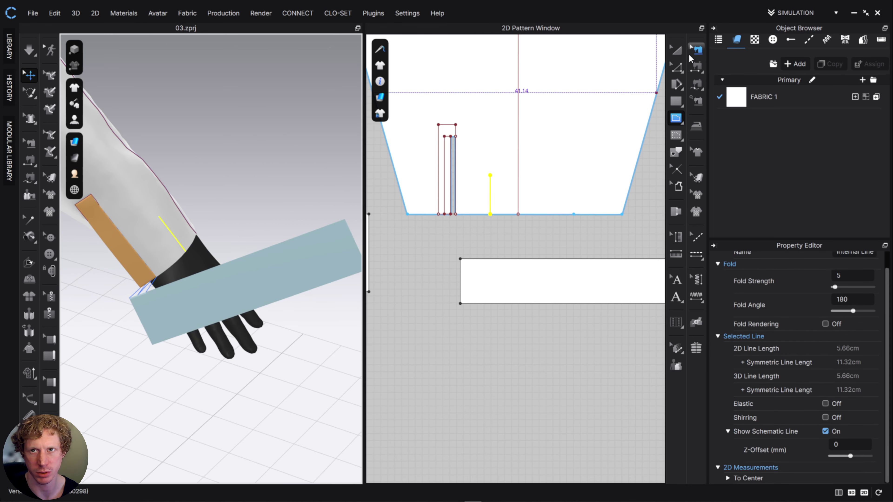
left_click(676, 50)
left_click_drag(490, 187, 475, 207)
left_click(489, 231)
Split the sleeve hem by length from the internal line's base, using a 1.25 cm segment length and 3 segments
scroll(481, 209, "up", 5)
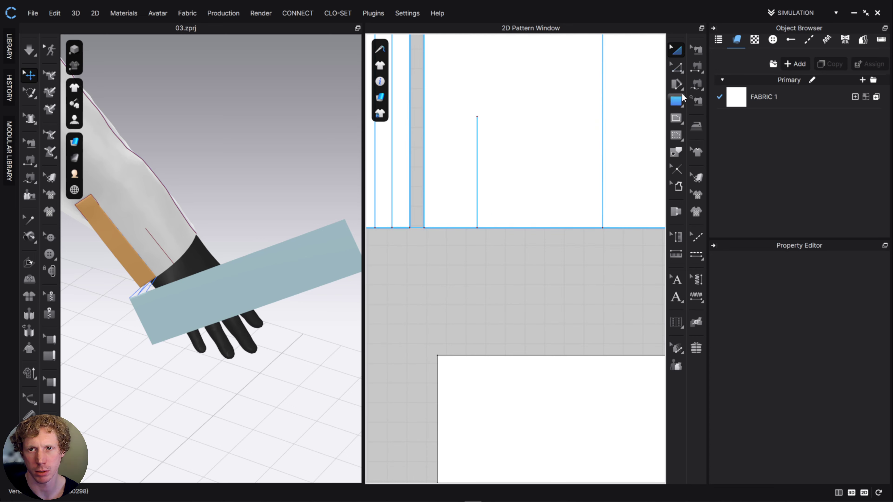
left_click(676, 67)
left_click(722, 135)
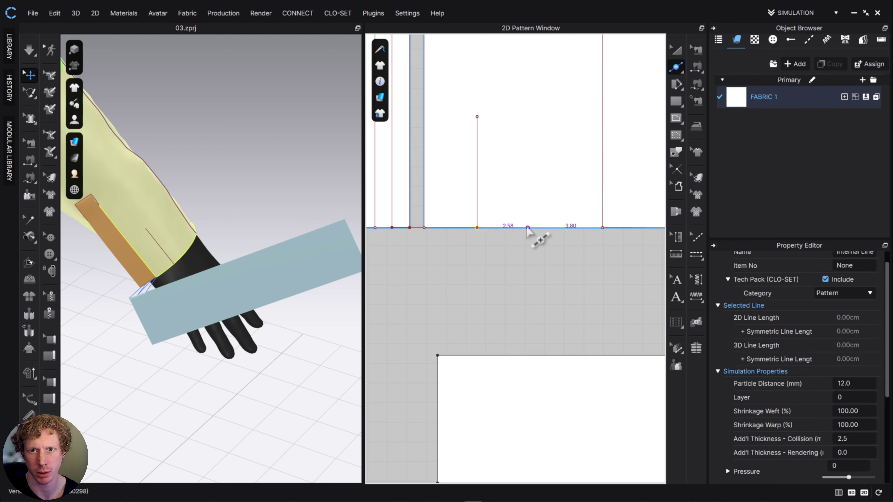
right_click(523, 232)
left_click(394, 197)
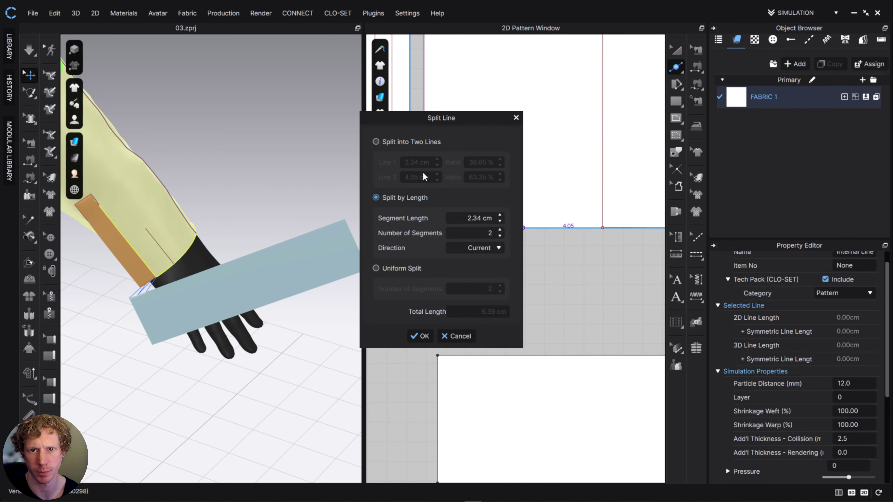
left_click_drag(449, 124, 728, 130)
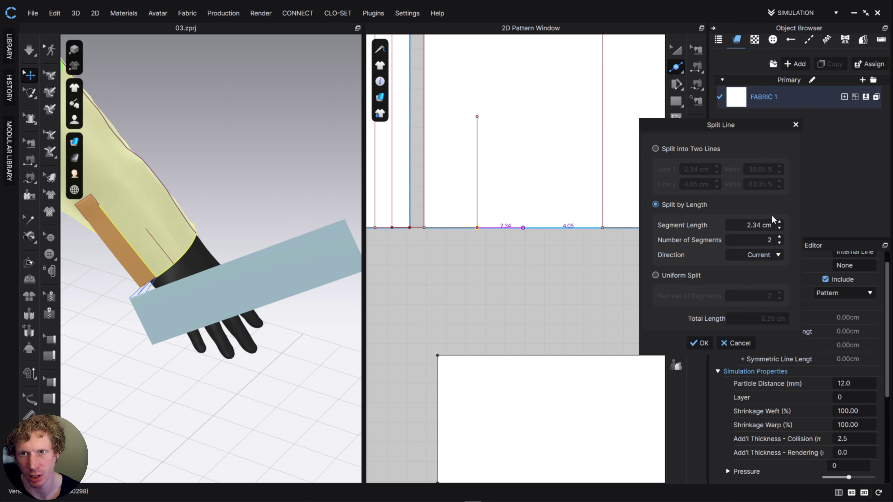
double_click(759, 225)
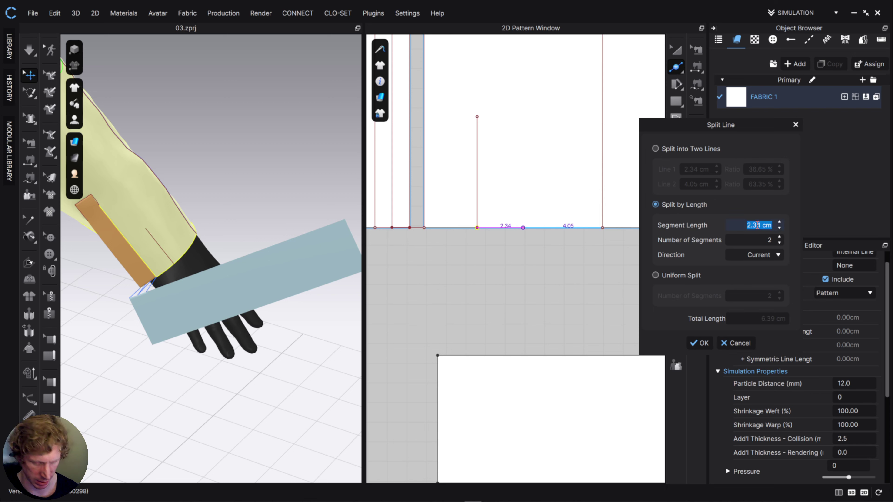
type("1.25")
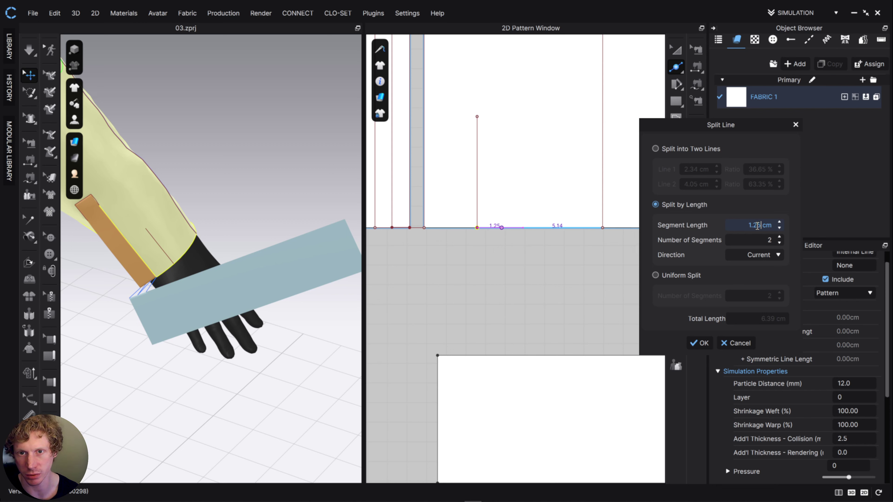
left_click(779, 238)
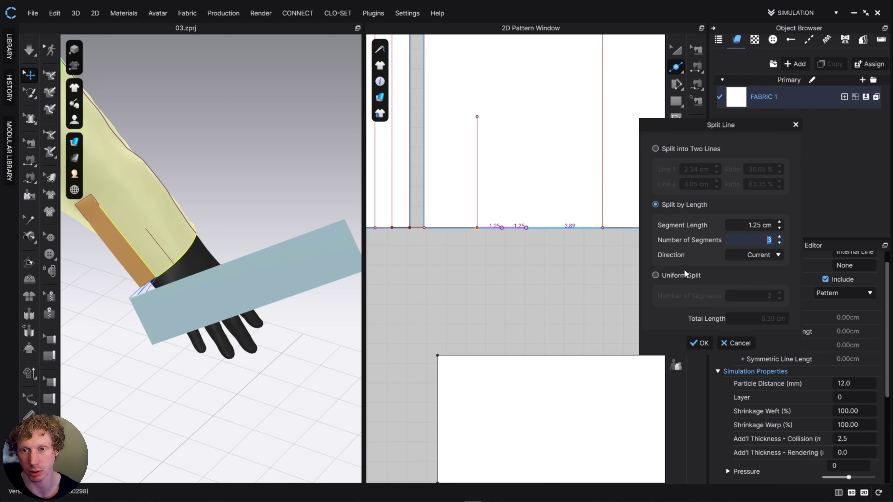
left_click(700, 343)
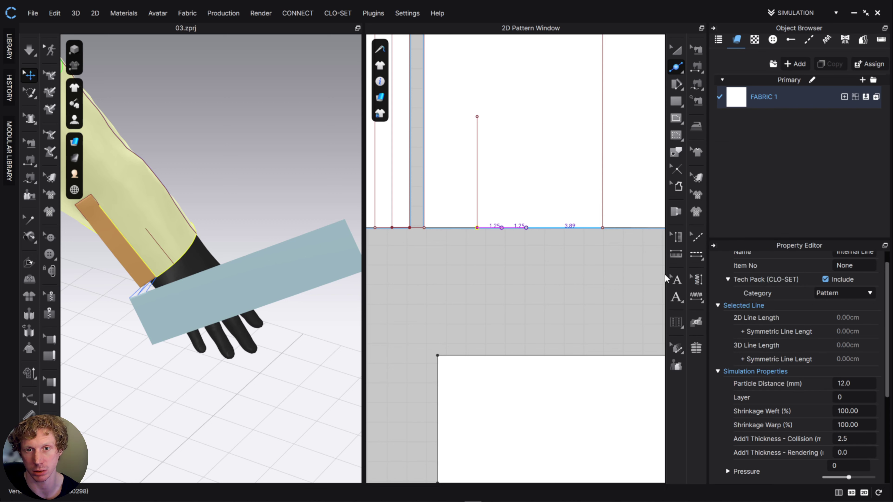
Draw two more 5.66 cm vertical internal lines up from the two new hem points, parallel to the first line
left_click(677, 121)
left_click(502, 227)
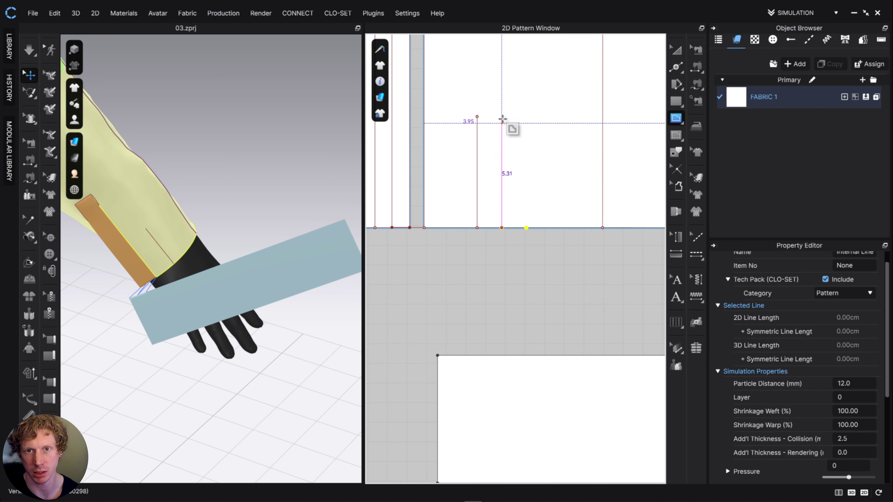
double_click(502, 116)
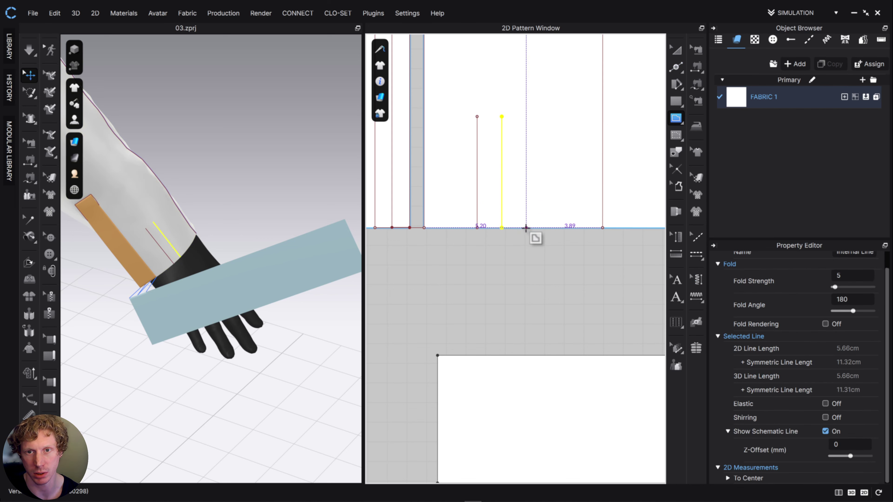
left_click(526, 227)
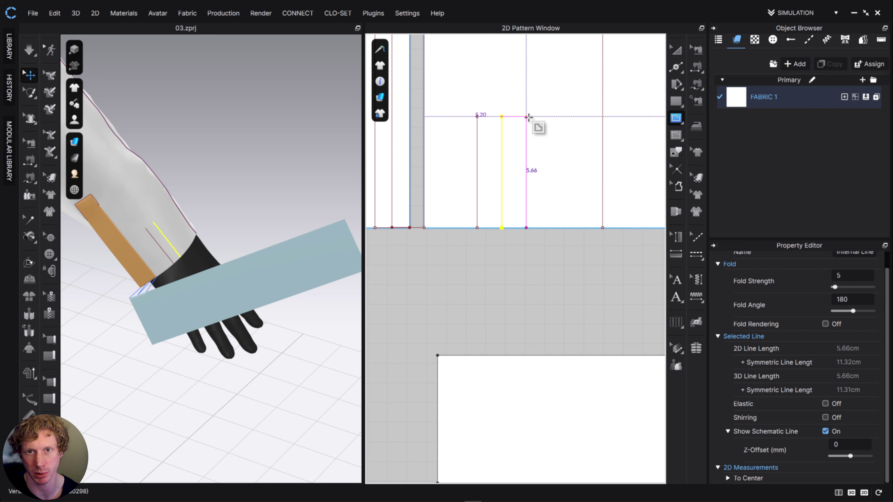
double_click(526, 117)
Set the middle internal line's fold angle to 87 and turn on its fold rendering
left_click(676, 49)
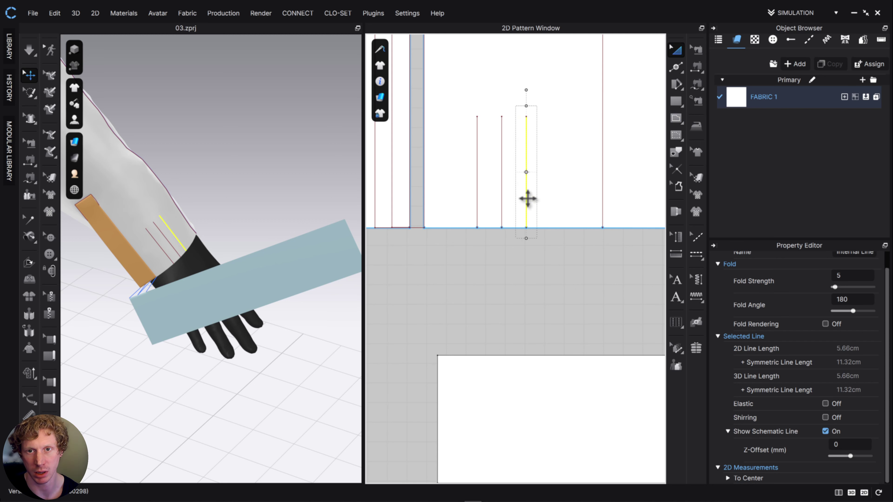
left_click(477, 170)
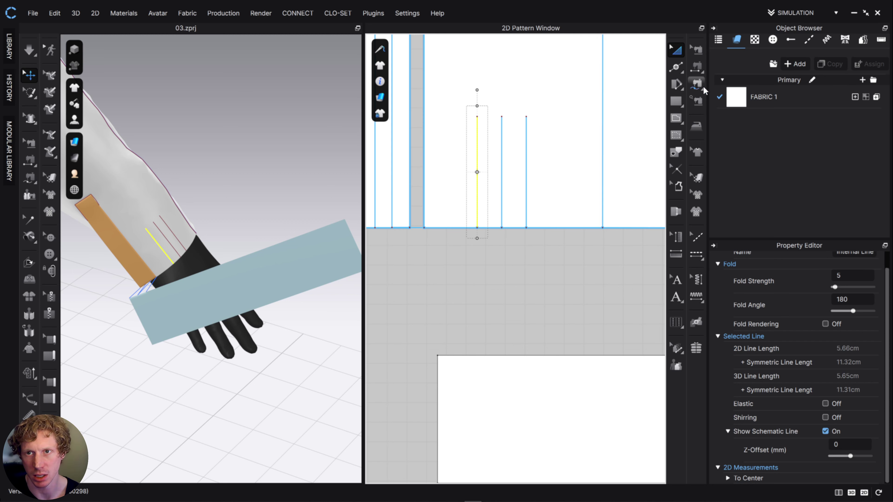
left_click(502, 163)
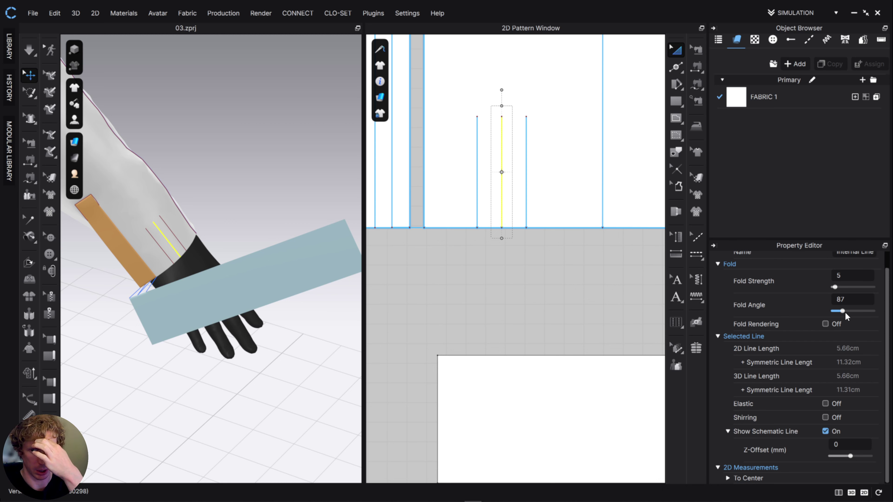
left_click(826, 324)
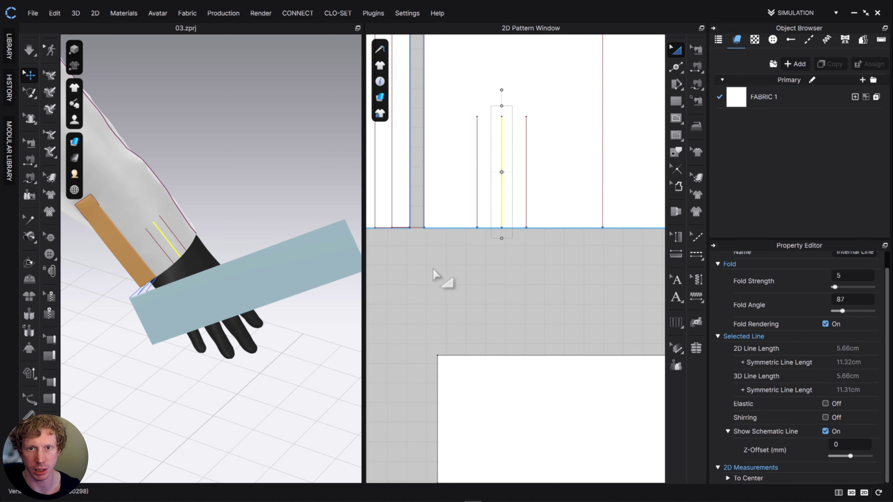
Simulate the sleeve and pull its fabric near the wrist to test the fold along the middle pleat line
key("space")
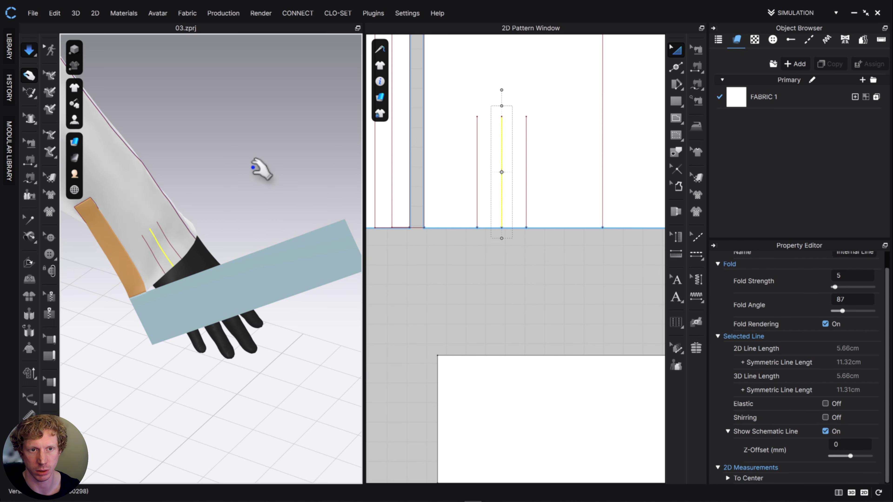
right_click_drag(136, 277, 158, 281)
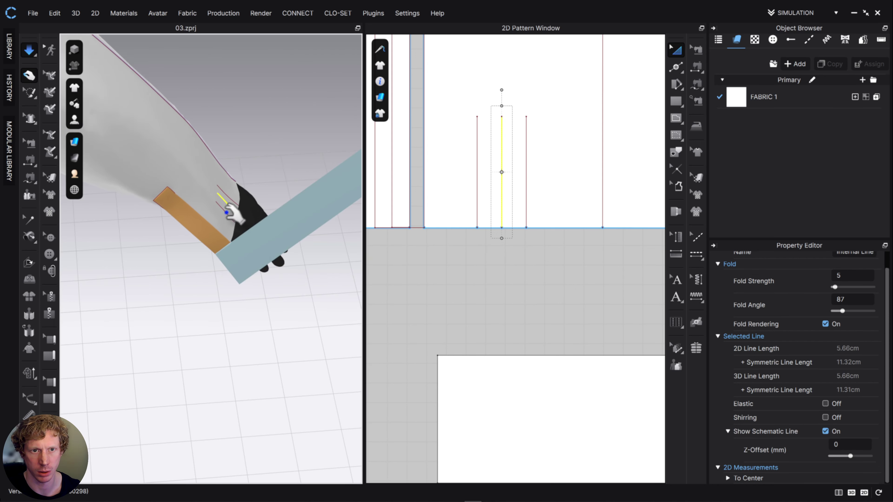
left_click(226, 212)
key("space")
right_click_drag(295, 202, 269, 205)
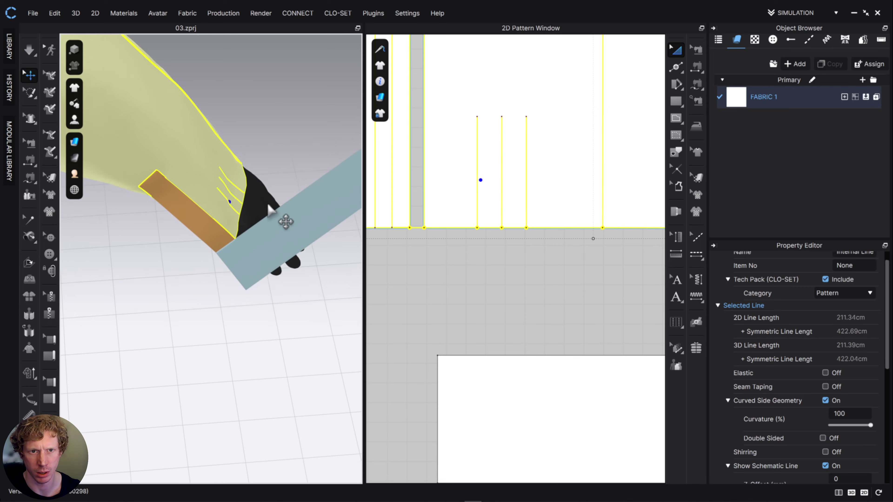
Unfreeze the cuff pattern, deactivate it together with its sewing, and run a short simulation of the sleeve
middle_click_drag(268, 206, 176, 277)
scroll(176, 277, "up", 3)
right_click(255, 257)
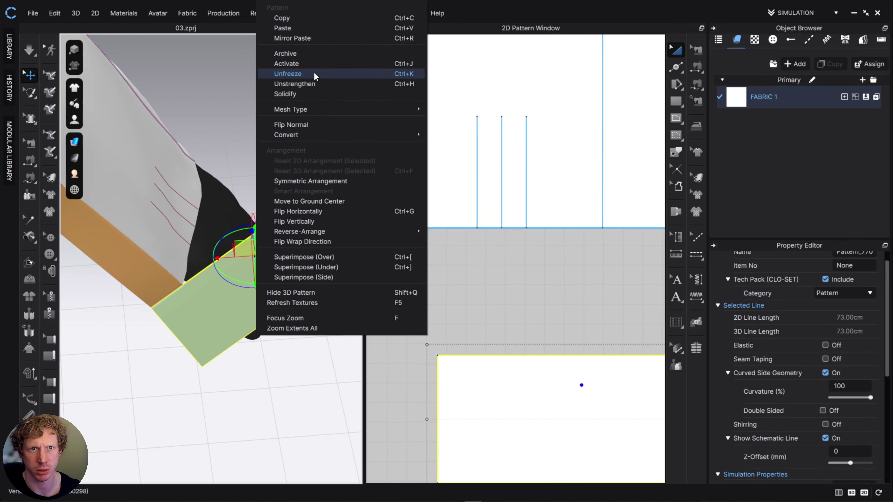
left_click(315, 74)
right_click(228, 283)
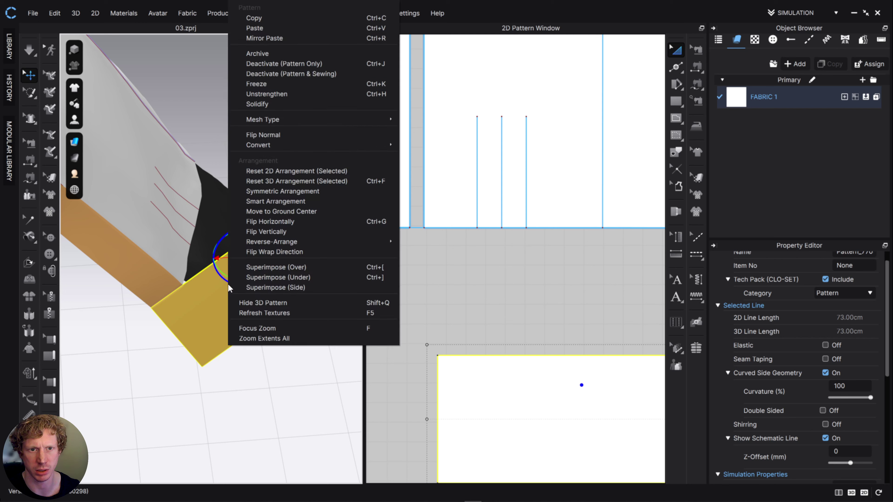
left_click(311, 74)
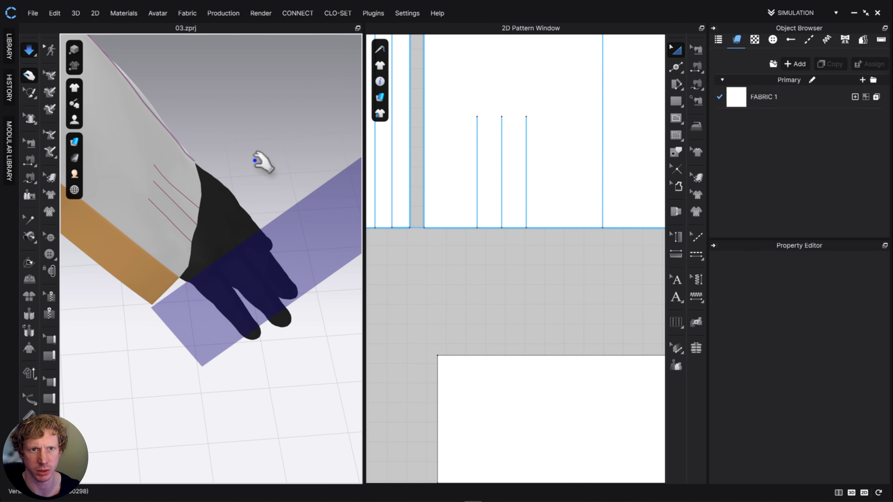
key("space")
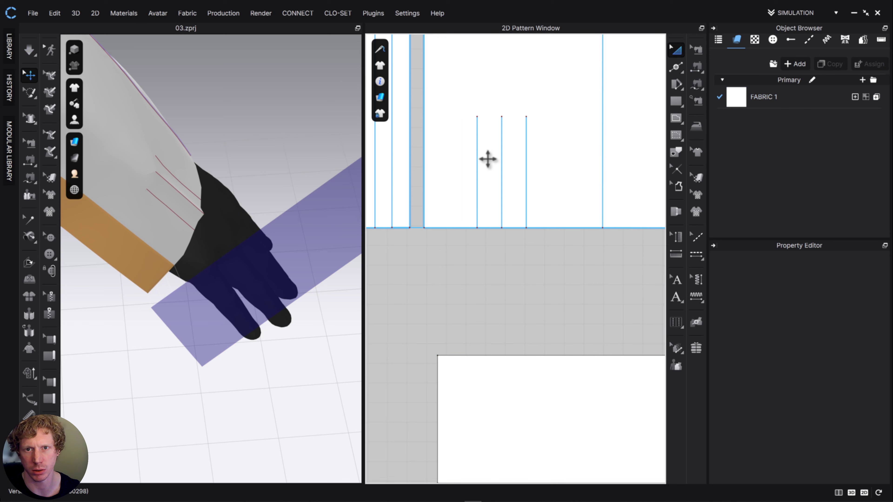
Set the middle internal line's fold angle to 293
left_click(502, 162)
left_click_drag(846, 311, 860, 312)
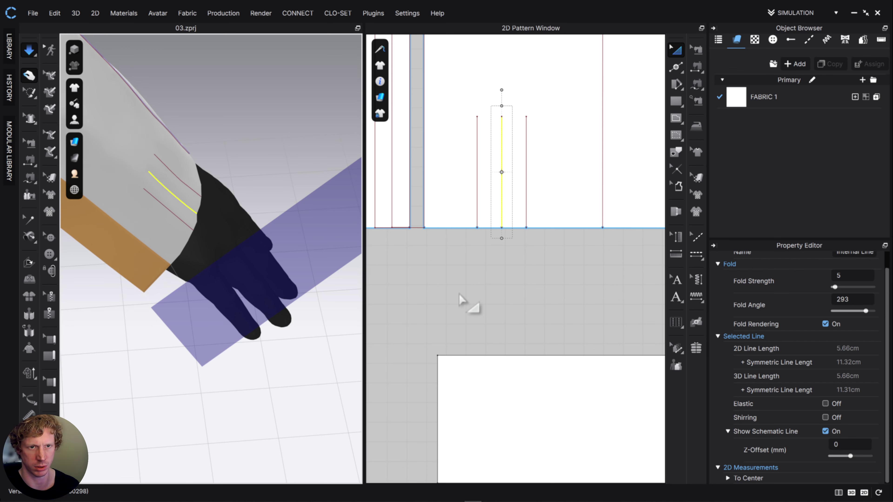
scroll(201, 225, "down", 4)
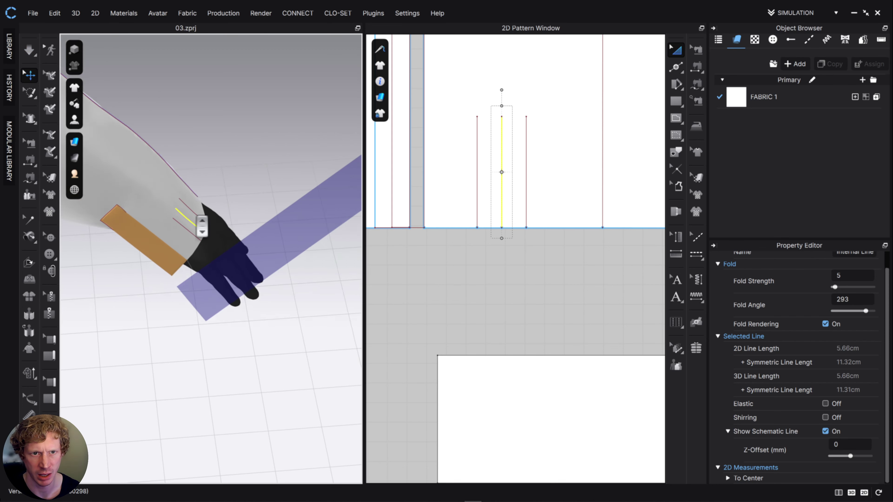
scroll(197, 197, "up", 10)
scroll(197, 168, "down", 5)
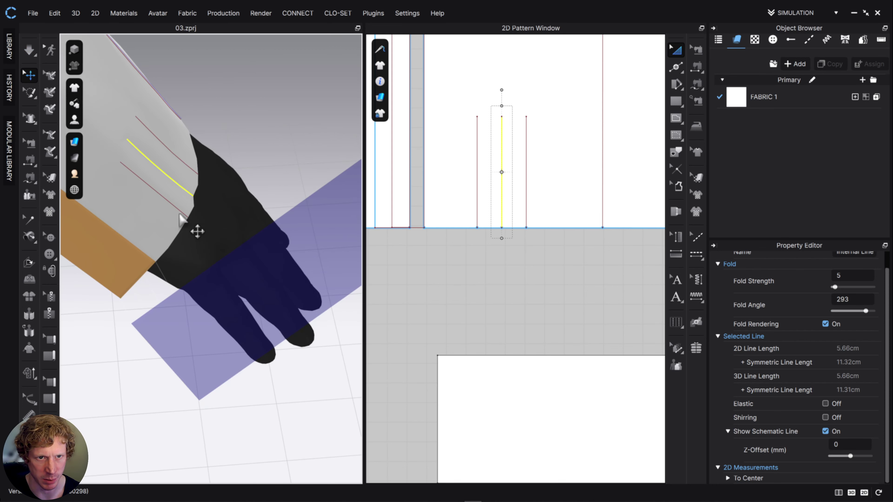
Free-sew the two 1.25 cm hem segments on either side of the middle internal line to each other
left_click(697, 85)
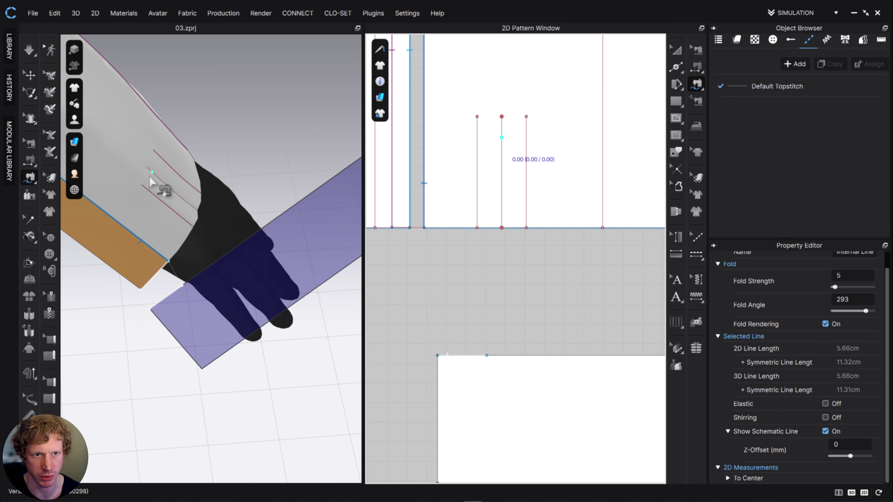
scroll(501, 241, "down", 2)
scroll(494, 231, "up", 5)
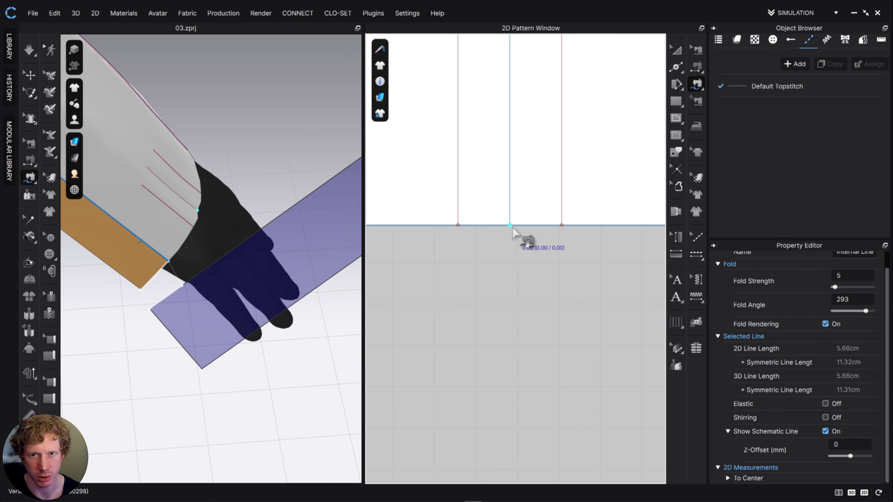
left_click(510, 227)
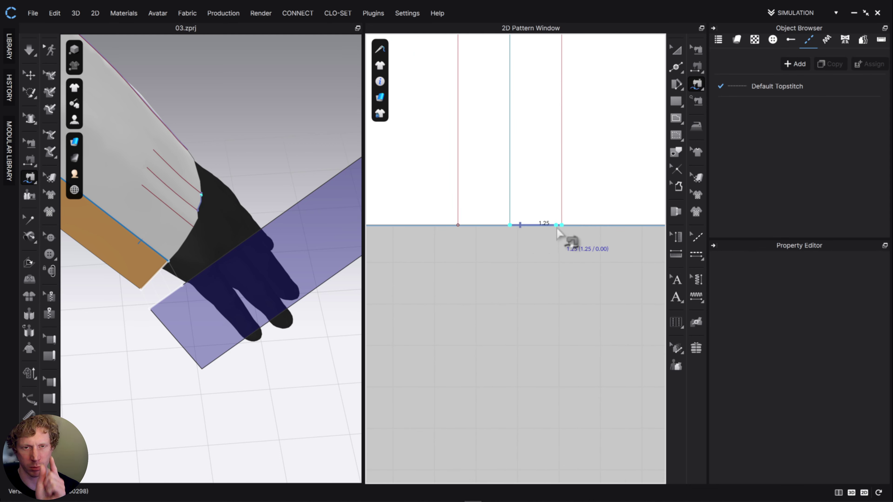
left_click(557, 228)
left_click(510, 226)
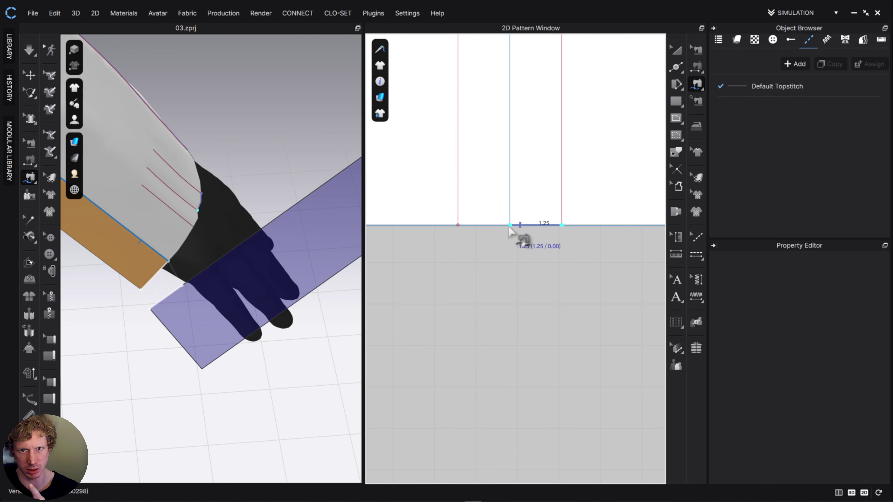
left_click(462, 227)
Simulate the sleeve and pull the fabric at the hem so the sewn pleat folds into place, then deselect the pattern
left_click(681, 48)
key("space")
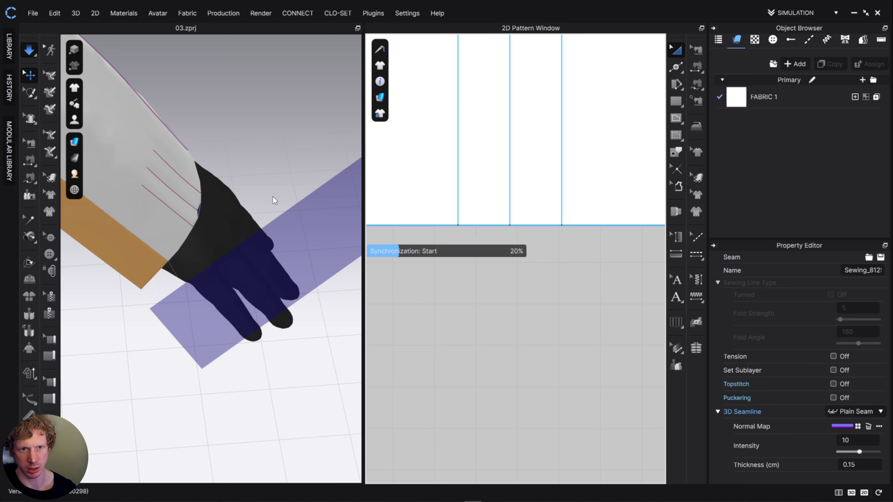
right_click_drag(208, 213, 167, 211)
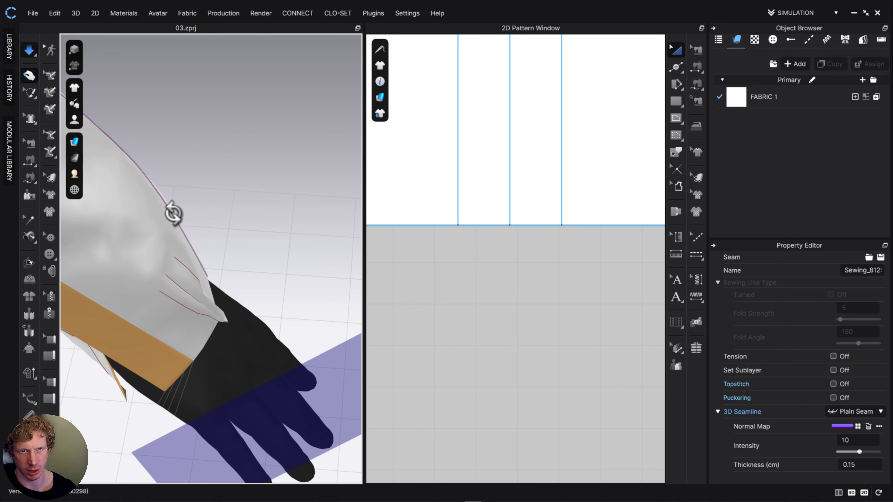
left_click_drag(193, 312, 185, 320)
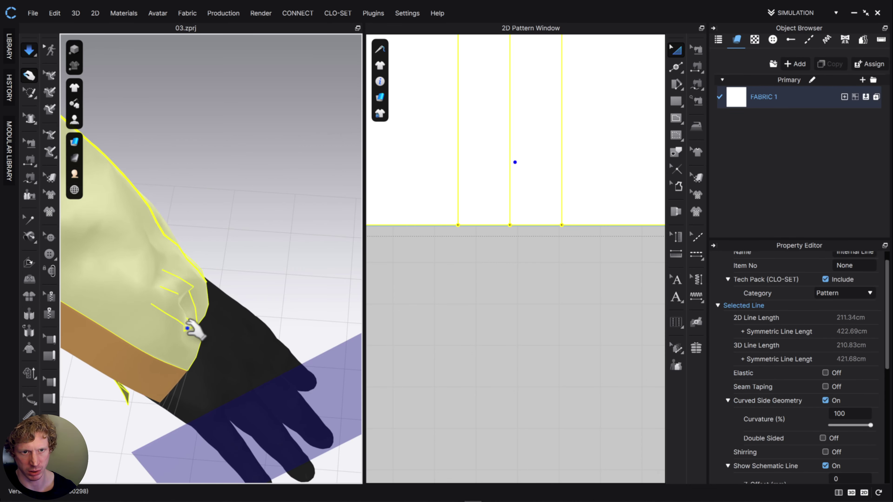
right_click_drag(192, 321, 137, 298)
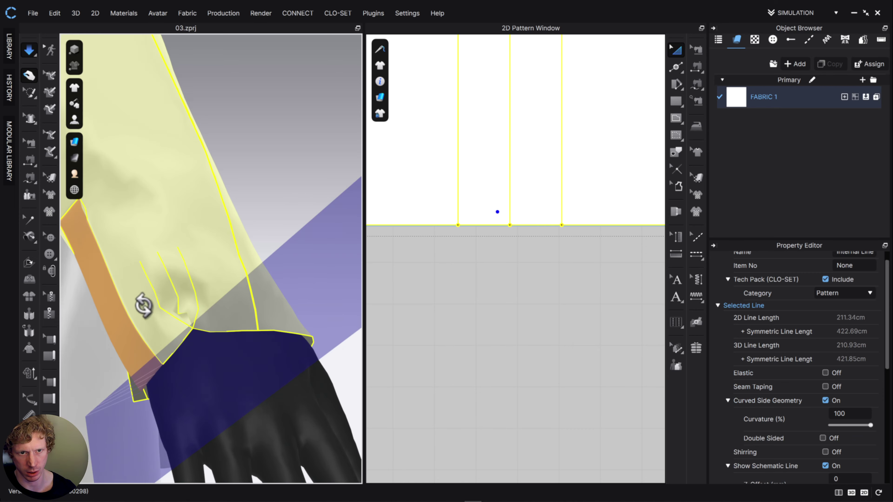
left_click_drag(191, 310, 202, 358)
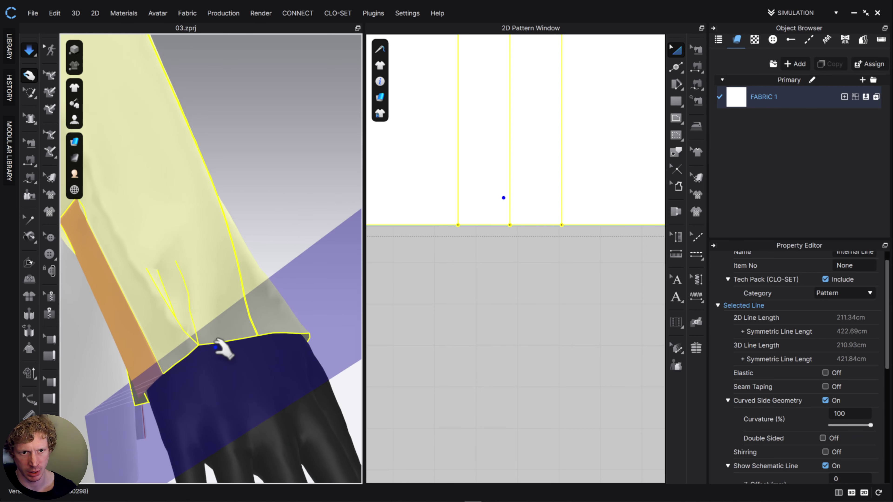
right_click_drag(201, 325, 233, 343)
key("space")
right_click_drag(533, 297, 552, 360)
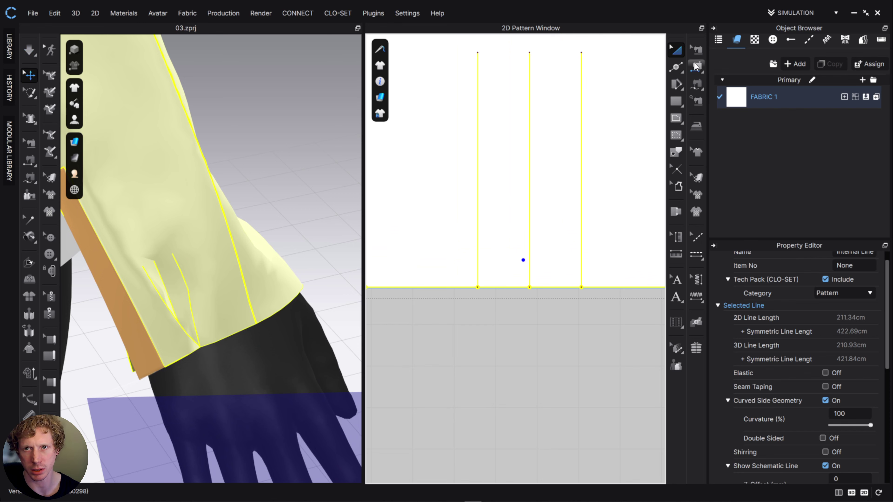
key("Escape")
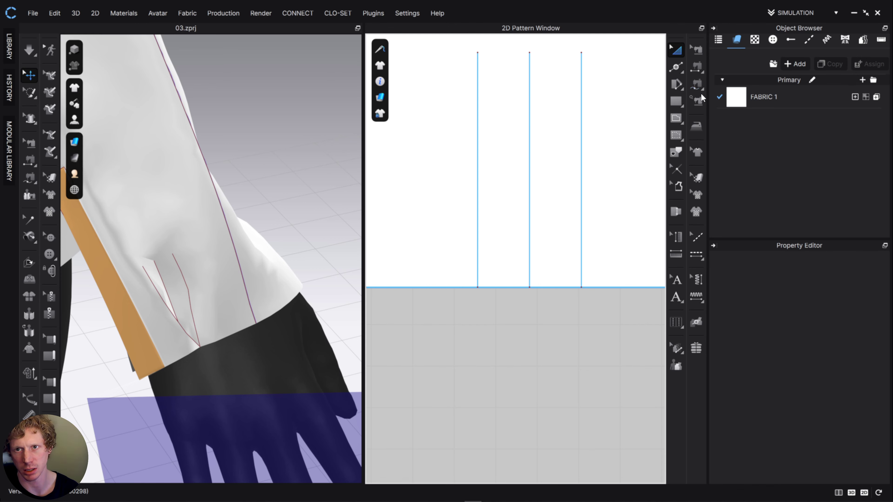
Free-sew the 1.25 cm hem segment between the middle and far pleat lines to the adjoining 1.25 cm of hem
right_click_drag(273, 330, 218, 273)
scroll(193, 343, "up", 5)
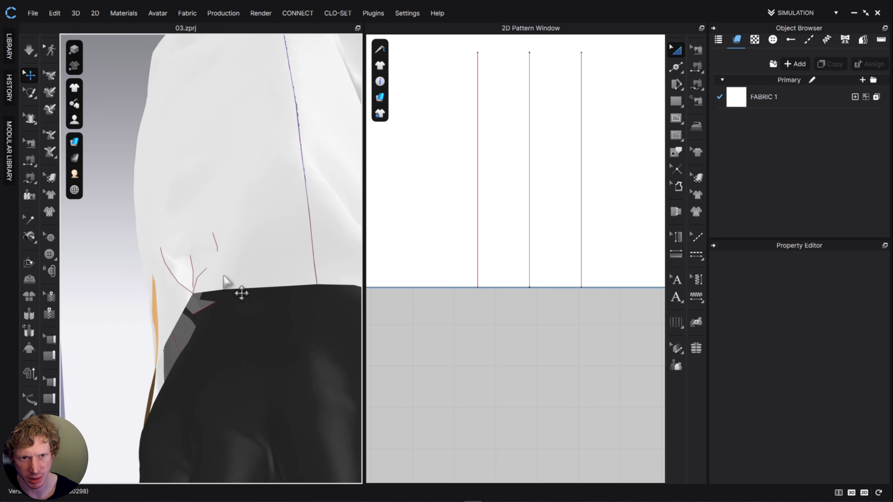
left_click(211, 322)
left_click(606, 332)
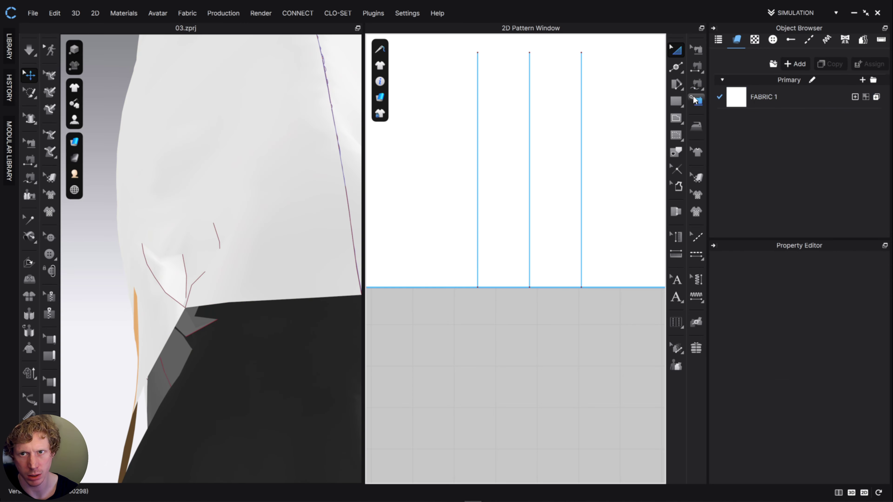
left_click(697, 85)
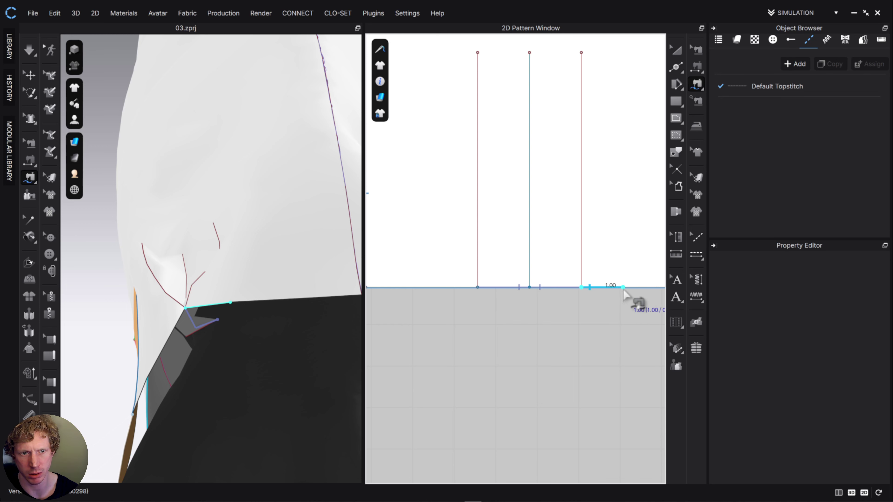
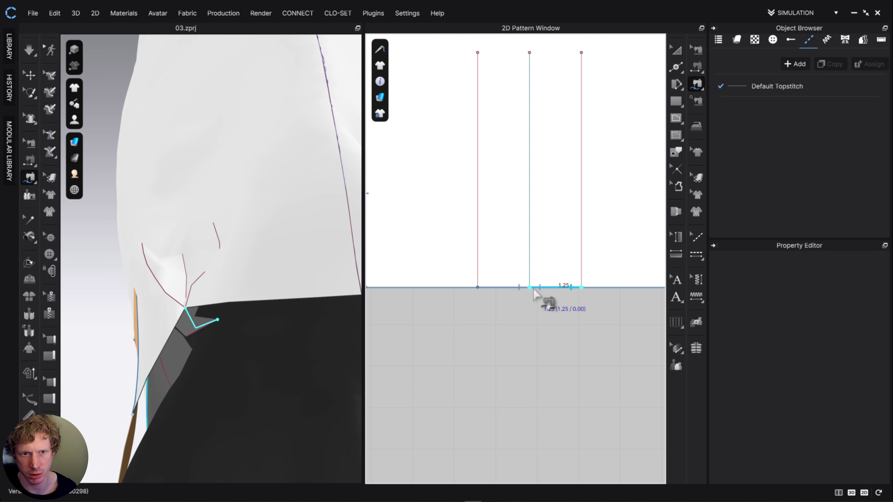
left_click(581, 287)
left_click(581, 287)
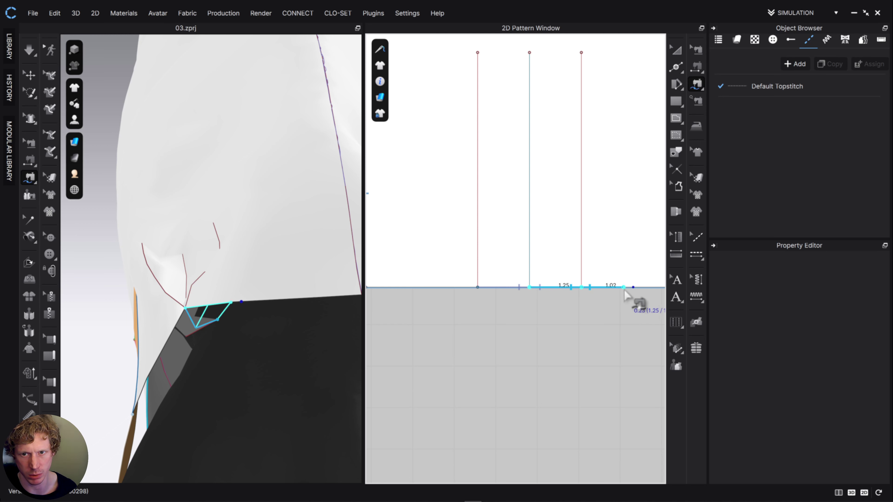
left_click(633, 288)
left_click(676, 52)
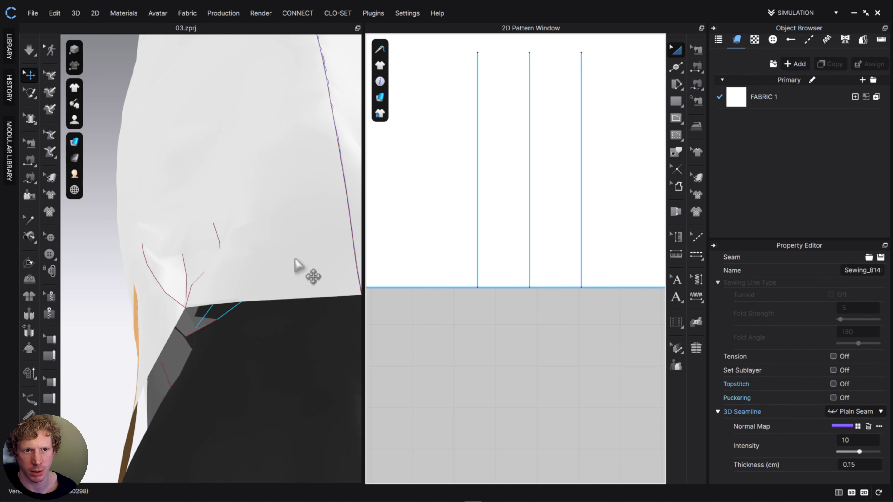
Simulate the sleeve and pull the pleat fabric at the hem until it folds flat against the sleeve
key("space")
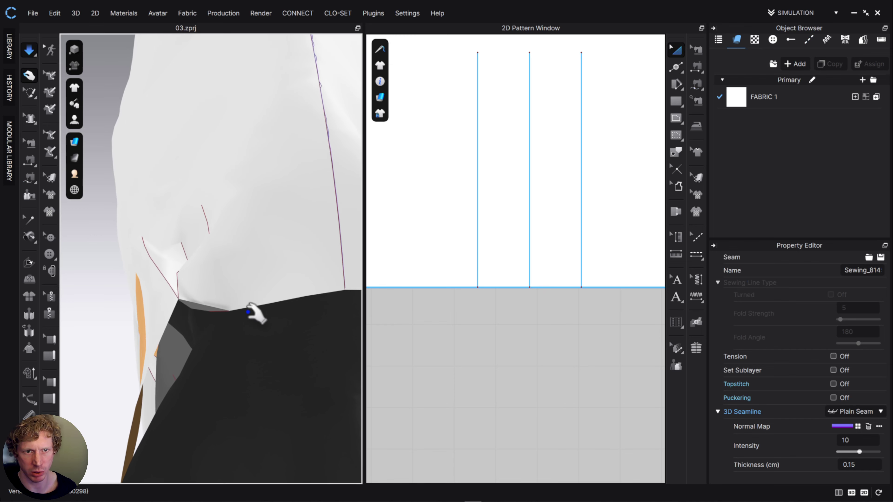
right_click_drag(237, 289, 245, 314)
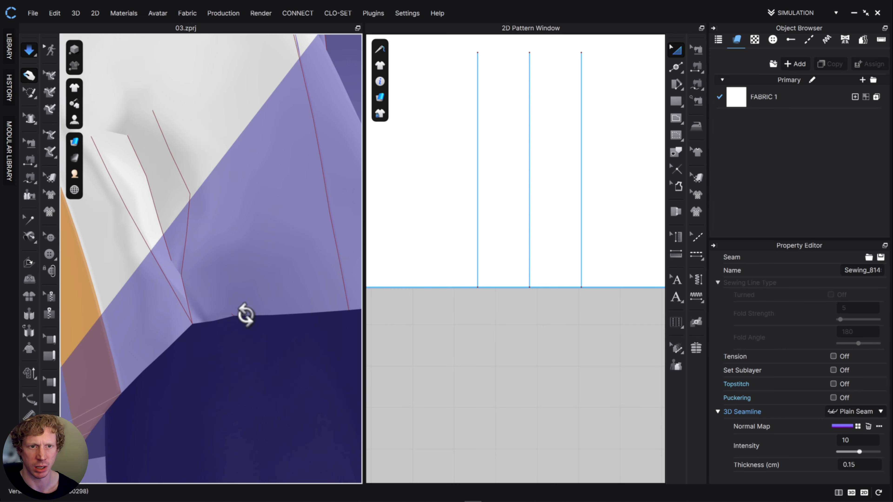
left_click(144, 116)
right_click_drag(144, 116, 141, 50)
left_click_drag(232, 247, 244, 287)
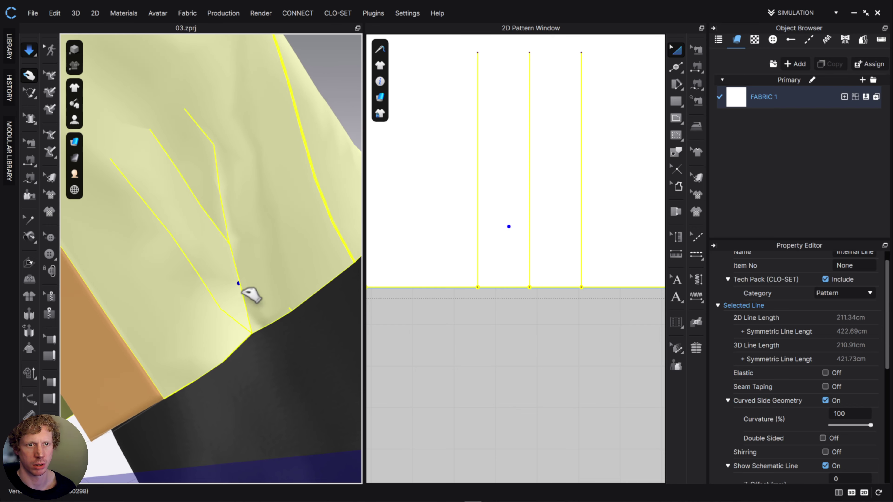
key("space")
middle_click_drag(543, 219, 534, 323)
scroll(194, 264, "down", 6)
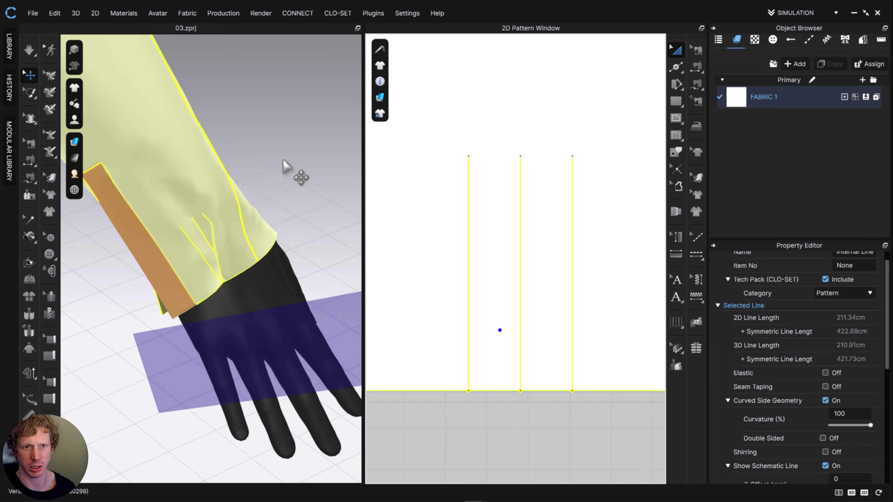
left_click(284, 163)
right_click_drag(285, 163, 274, 295)
left_click(273, 296)
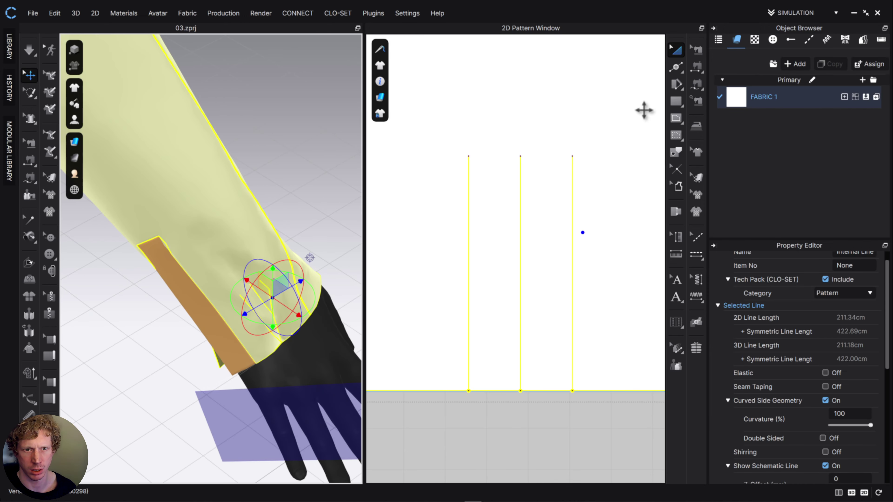
Lengthen the pleat line farthest from the placket by moving its top point straight up, toward the level of the slit's top
left_click(688, 72)
left_click(731, 76)
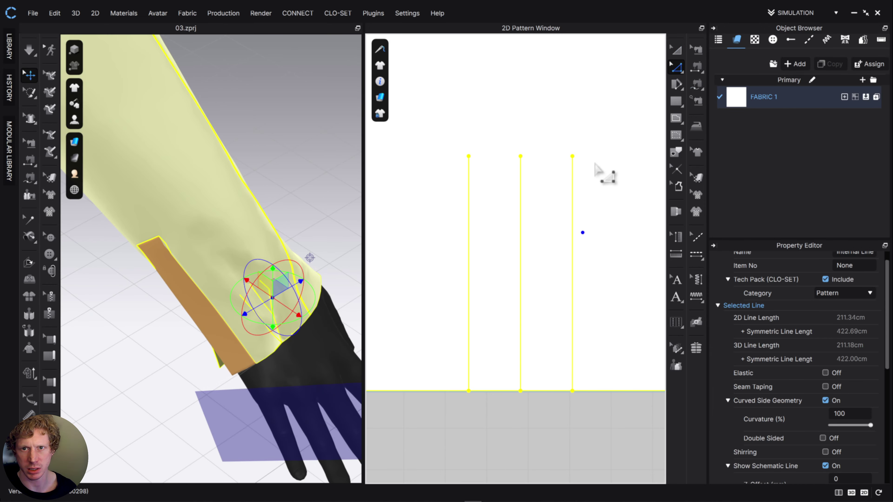
left_click(573, 156)
scroll(572, 174, "down", 3)
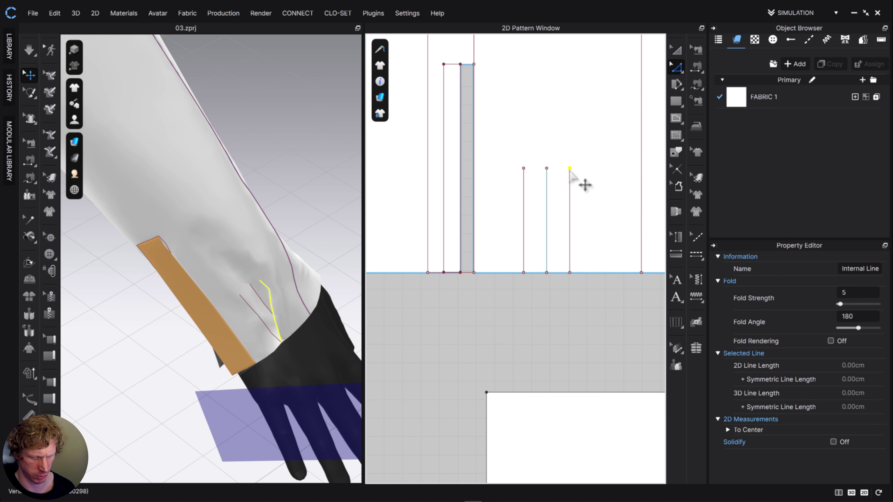
left_click_drag(569, 169, 570, 97)
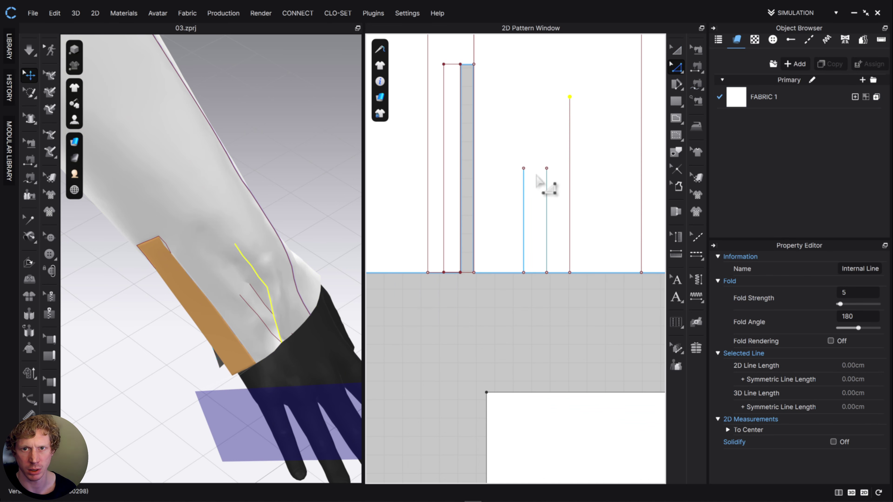
Raise the middle pleat line's top point by about 1.80 cm and adjust the far pleat line's top so the three lines step upward
left_click_drag(546, 169, 549, 136, "shift")
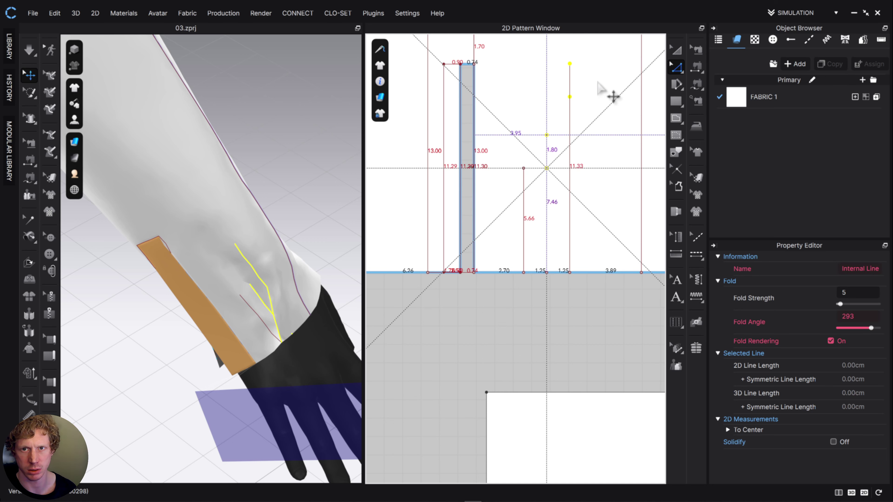
left_click(598, 82)
left_click_drag(570, 64, 585, 96)
Simulate the sleeve and pull the pleat at the hem so it folds along the adjusted lines, then inspect the fold
key("space")
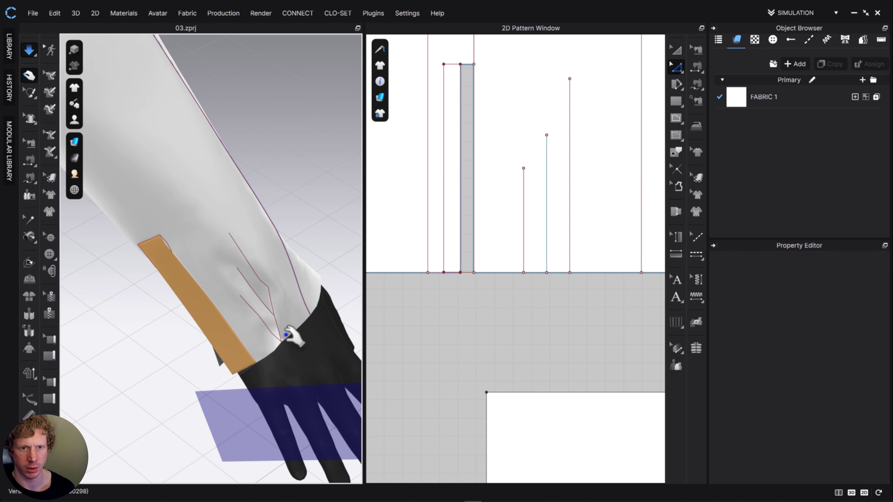
left_click_drag(286, 334, 269, 306)
left_click(282, 205)
right_click_drag(266, 232, 276, 249)
scroll(305, 289, "down", 5)
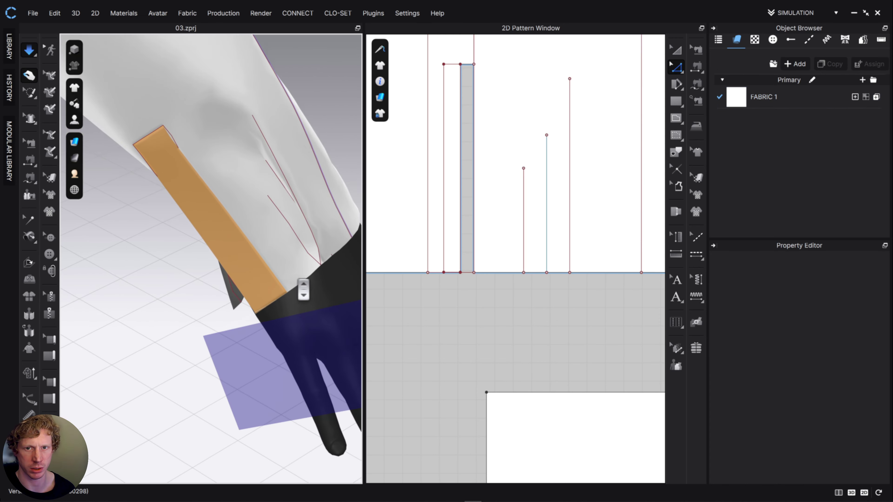
scroll(510, 287, "down", 3)
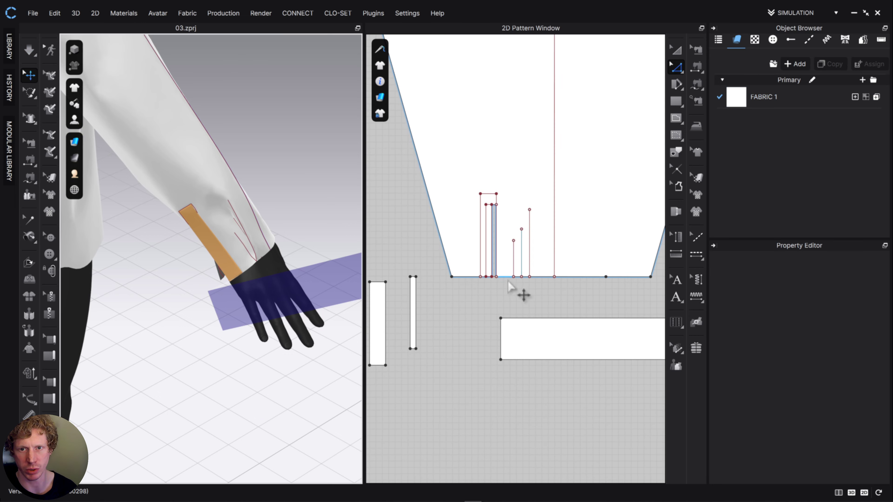
Free-sew the 2.70 cm hem segment between the placket slit and the nearest pleat line to the cuff's upper edge, starting after the placket seam
left_click(696, 85)
scroll(493, 316, "down", 3)
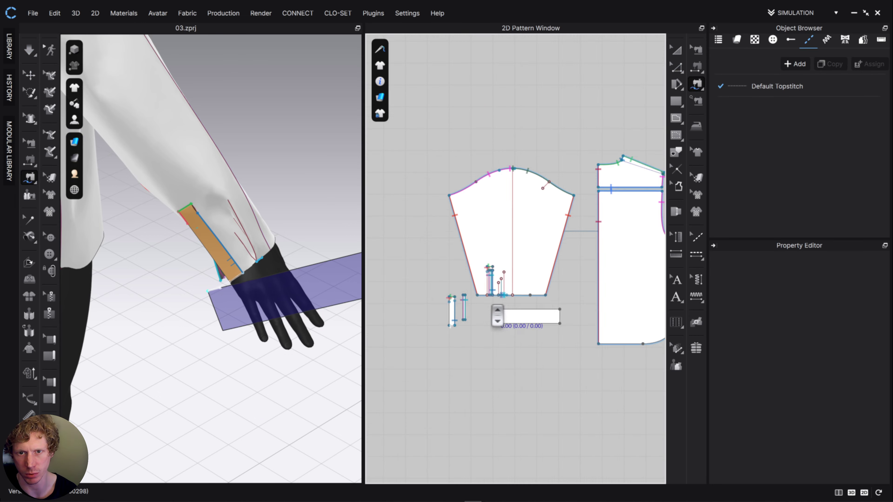
scroll(499, 316, "up", 5)
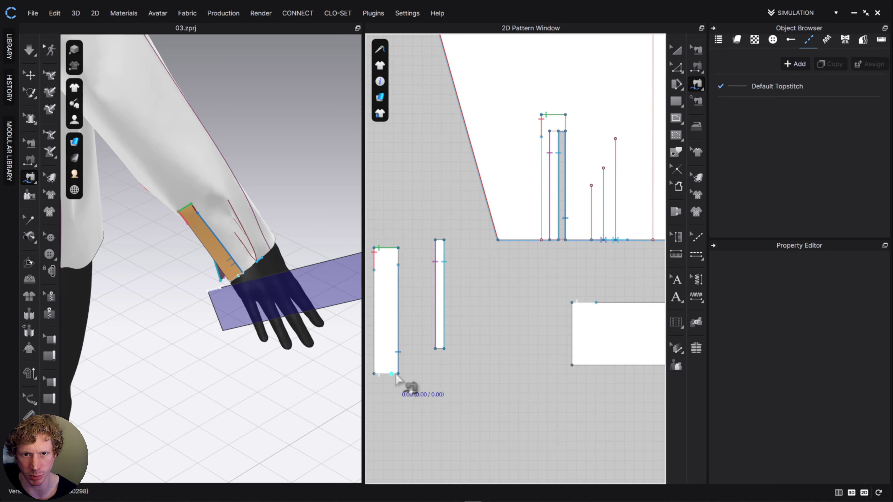
scroll(604, 290, "up", 1)
middle_click_drag(603, 290, 454, 290)
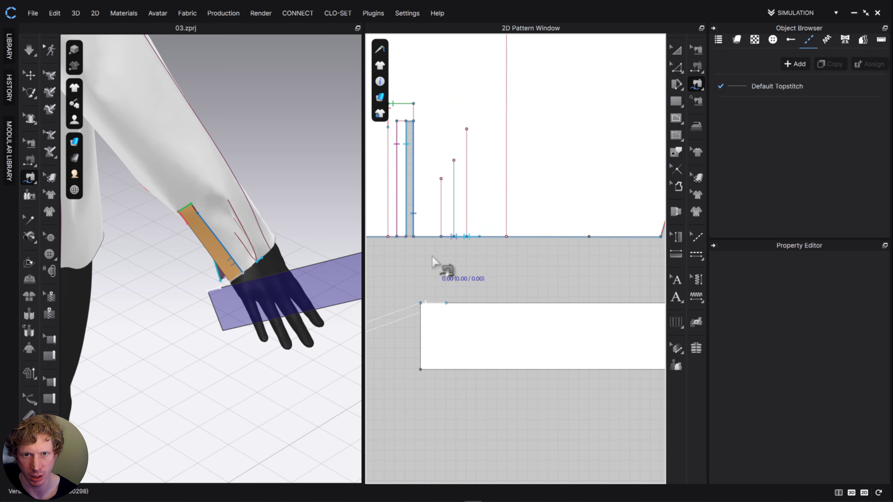
left_click(416, 241)
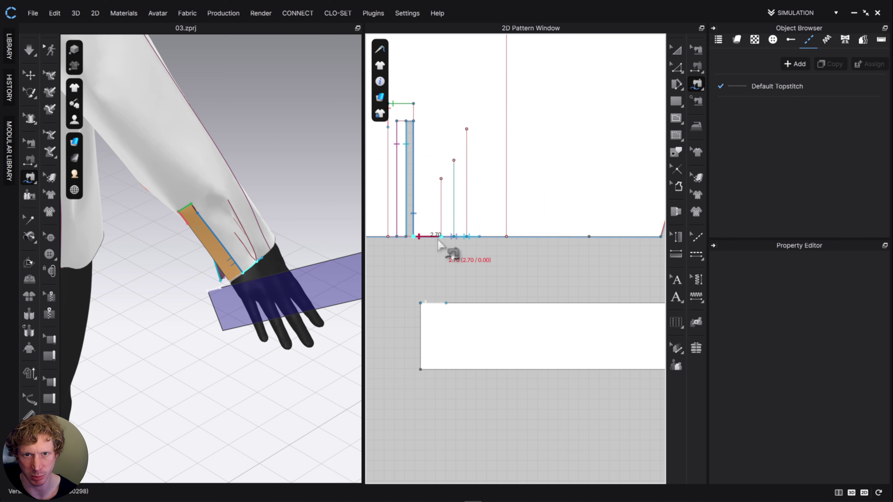
left_click(441, 237)
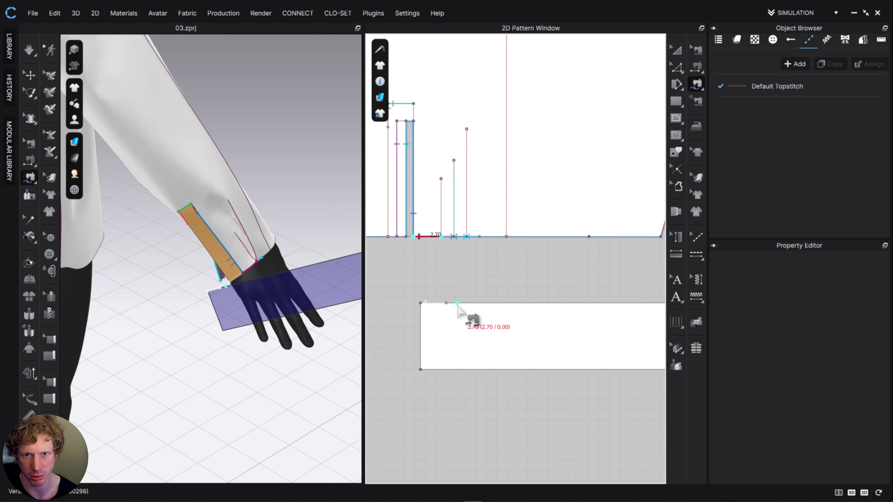
left_click(528, 309)
Free-sew the 18.97 cm hem segment from the far pleat line to the sleeve corner onto the adjoining stretch of the cuff's upper edge
left_click(473, 243)
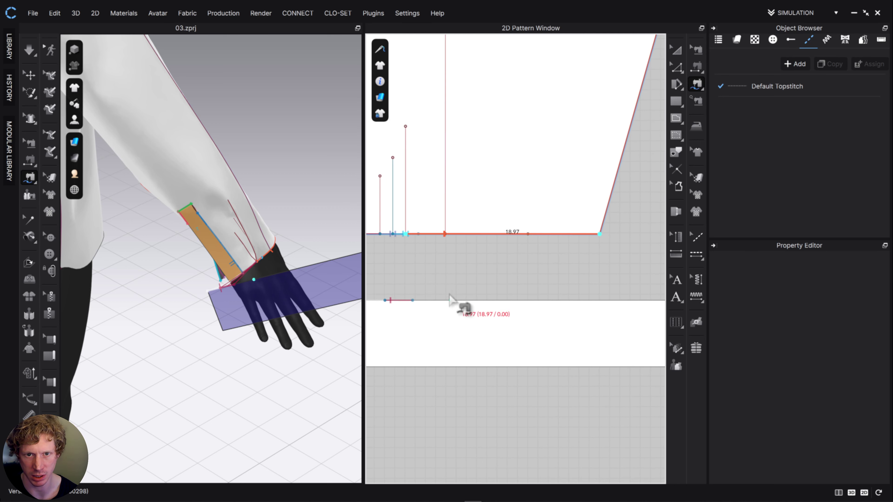
left_click(607, 310)
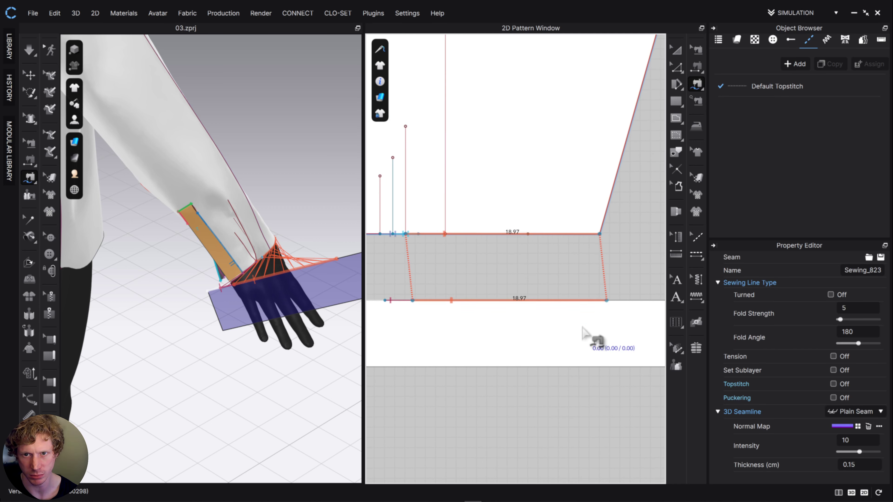
scroll(580, 332, "down", 3)
key("Escape")
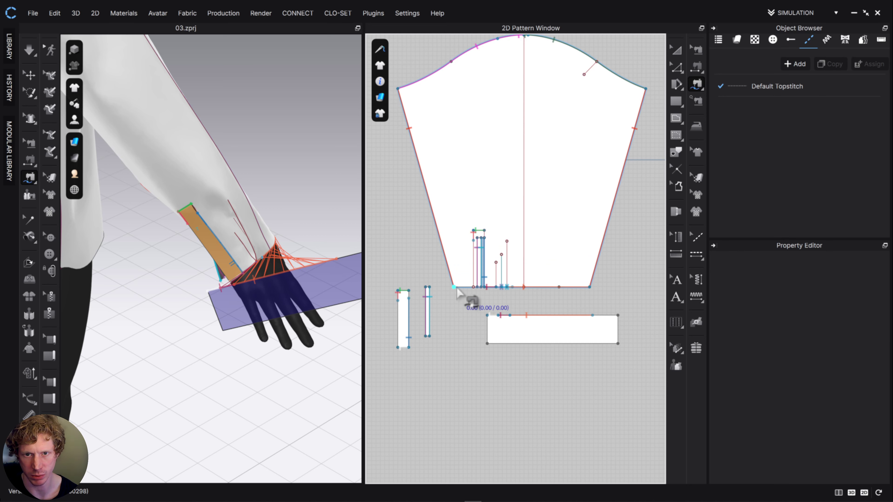
Free-sew the 6.26 cm hem segment between the other sleeve corner and the slit to the remainder of the cuff's upper edge, then review the seams
scroll(480, 291, "up", 2)
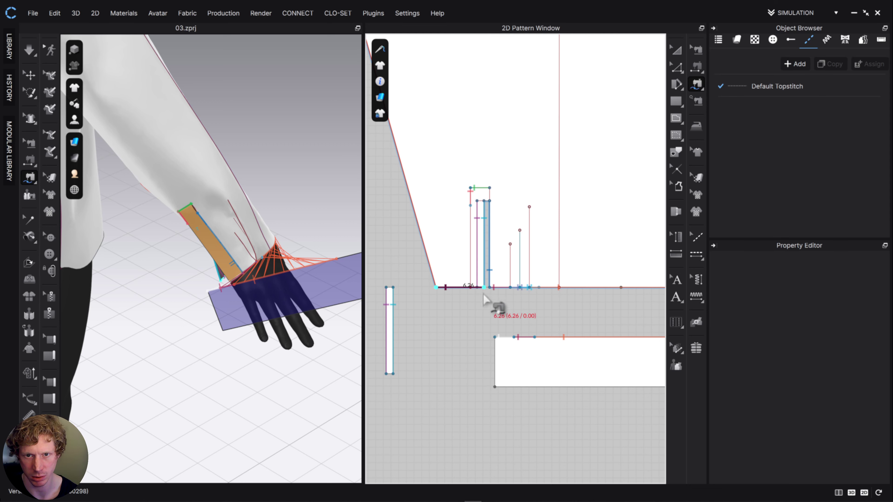
left_click(484, 291)
middle_click_drag(547, 321, 363, 301)
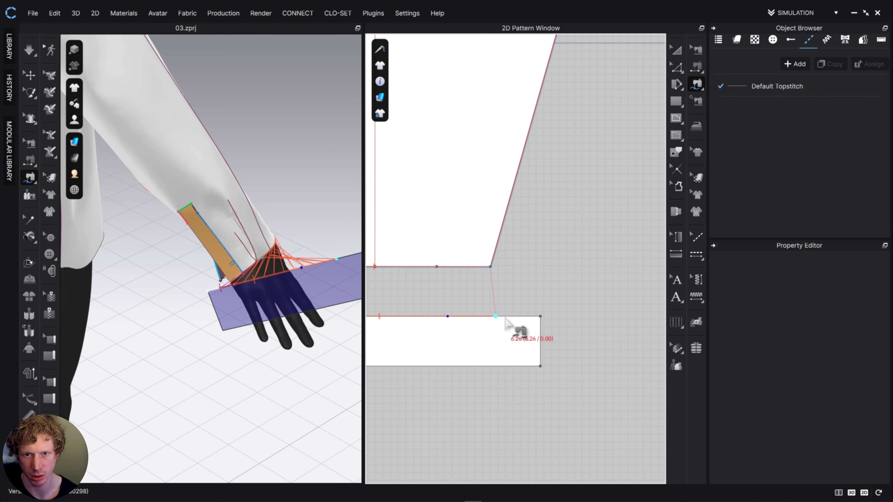
left_click(505, 318)
left_click(541, 319)
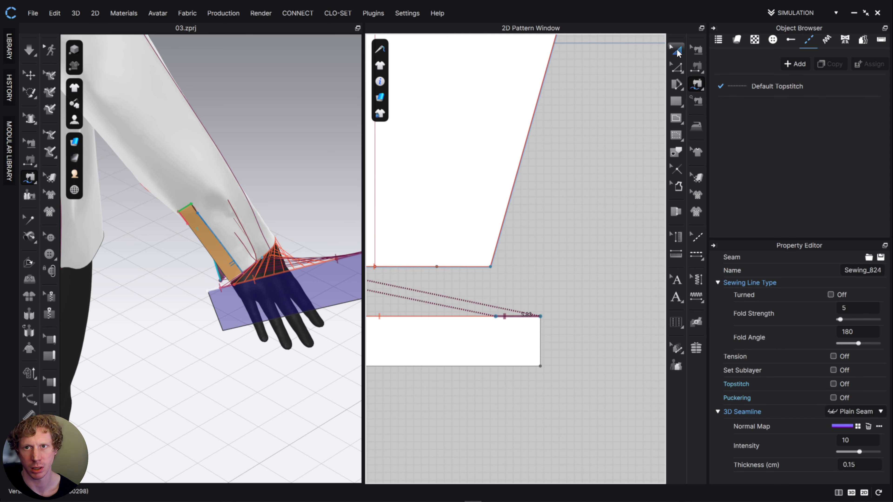
left_click(700, 51)
scroll(517, 322, "down", 5)
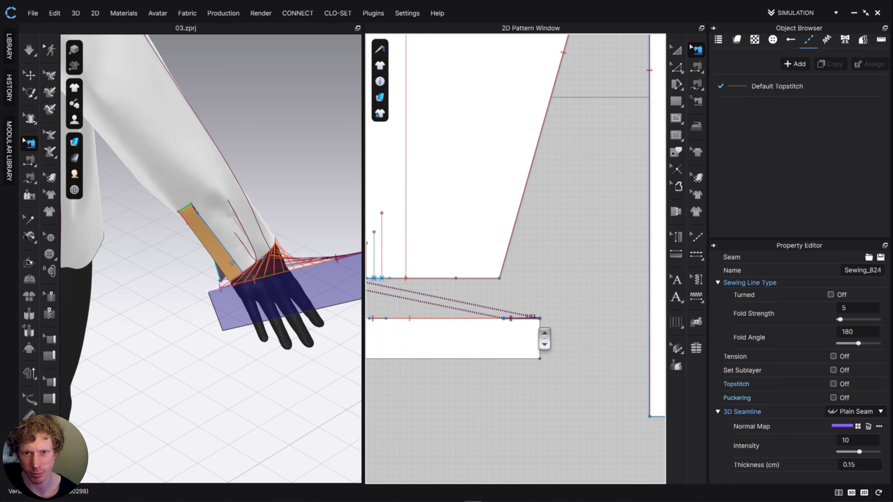
scroll(468, 311, "up", 5)
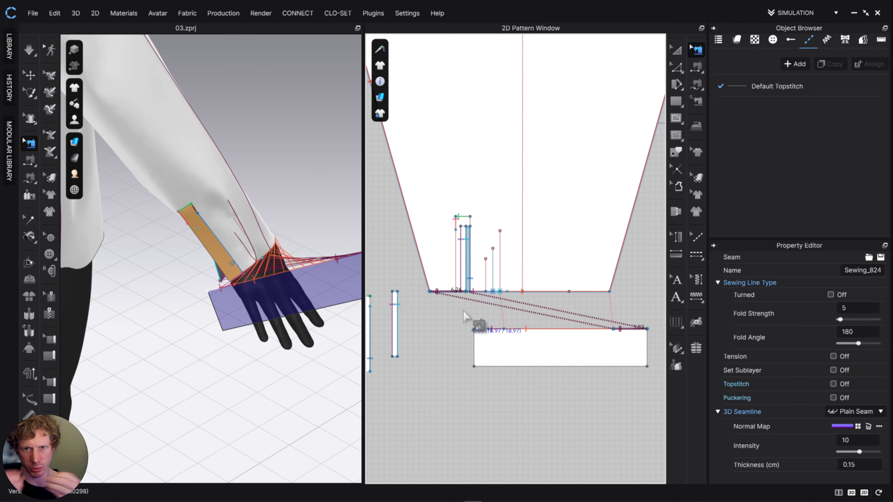
Activate the cuff pattern in 3D and move and rotate it alongside the sleeve hem
left_click(675, 45)
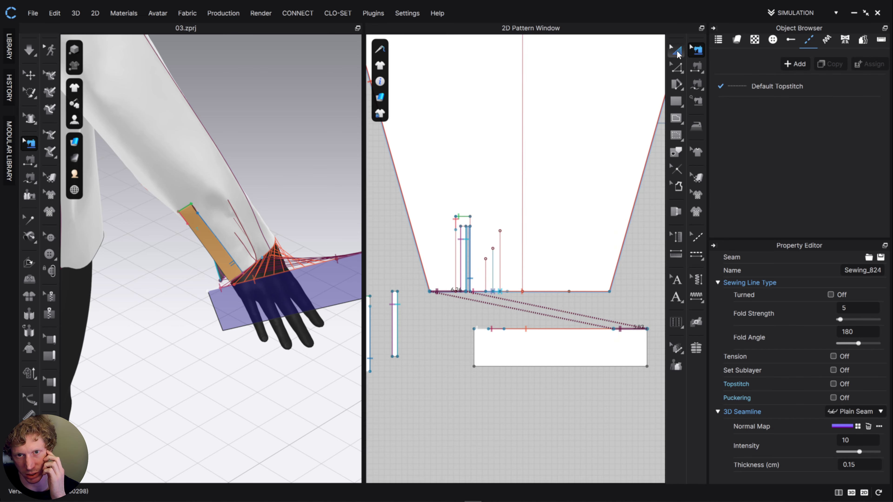
left_click(525, 333)
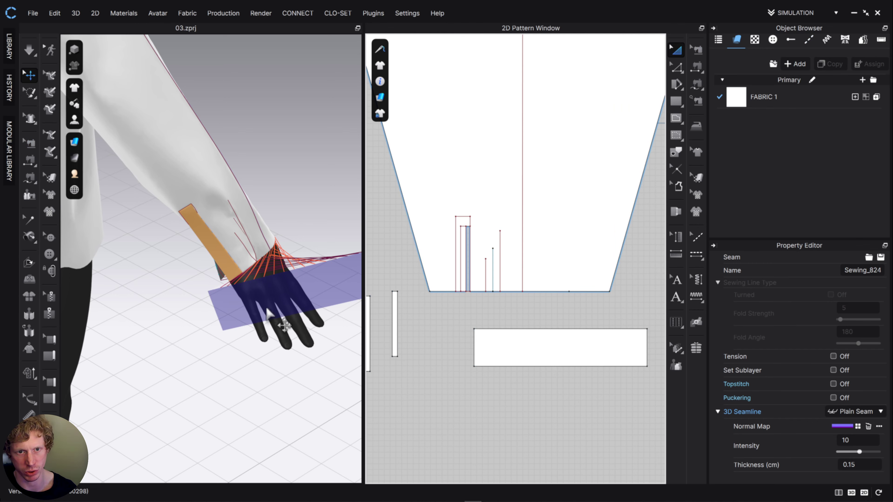
right_click_drag(266, 310, 261, 325)
left_click(250, 371)
right_click(250, 371)
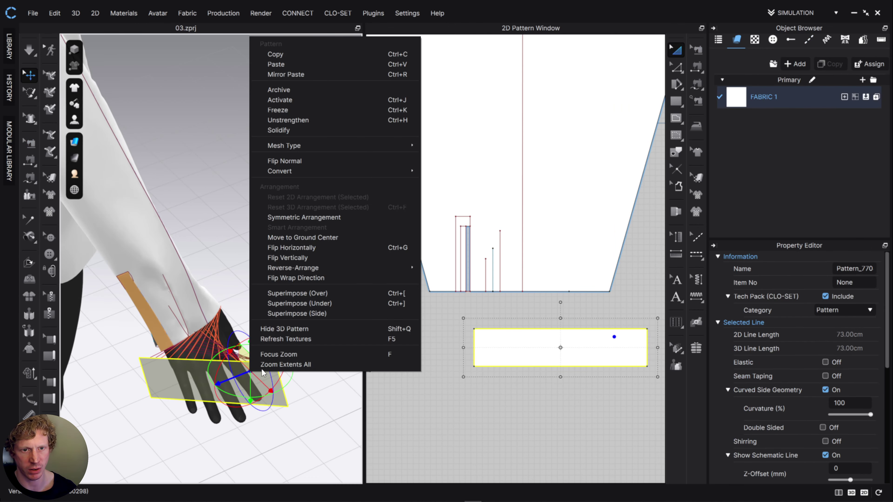
left_click(315, 102)
left_click_drag(257, 397, 226, 404)
left_click_drag(258, 362, 296, 302)
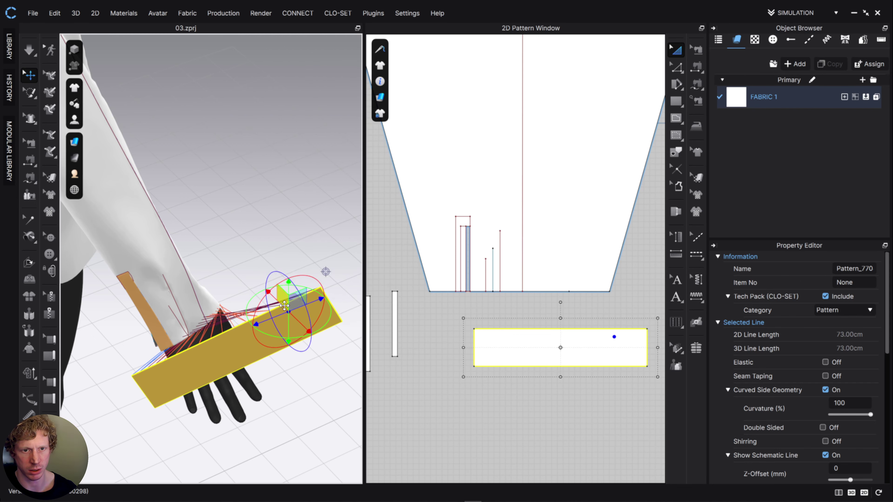
right_click_drag(296, 302, 189, 368)
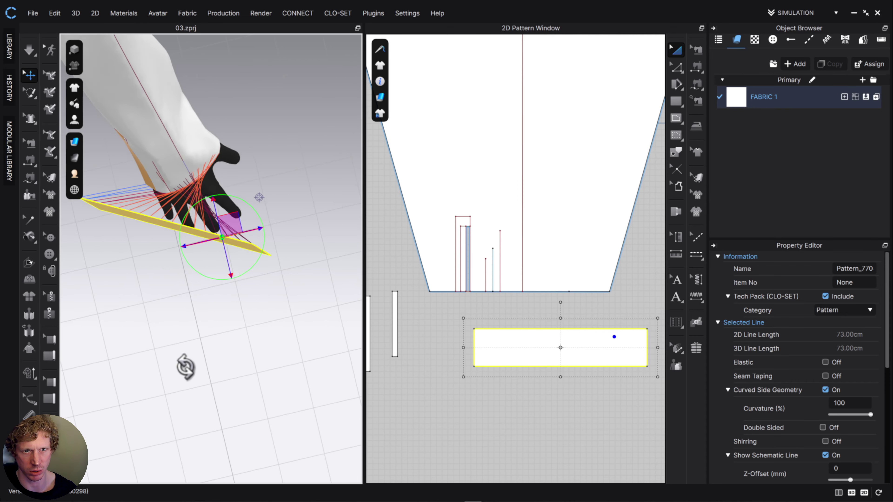
Draw a 6.50 cm vertical internal line through the cuff's middle, 15.00 cm from each end, and apply Cut & Sew to it
left_click(643, 305)
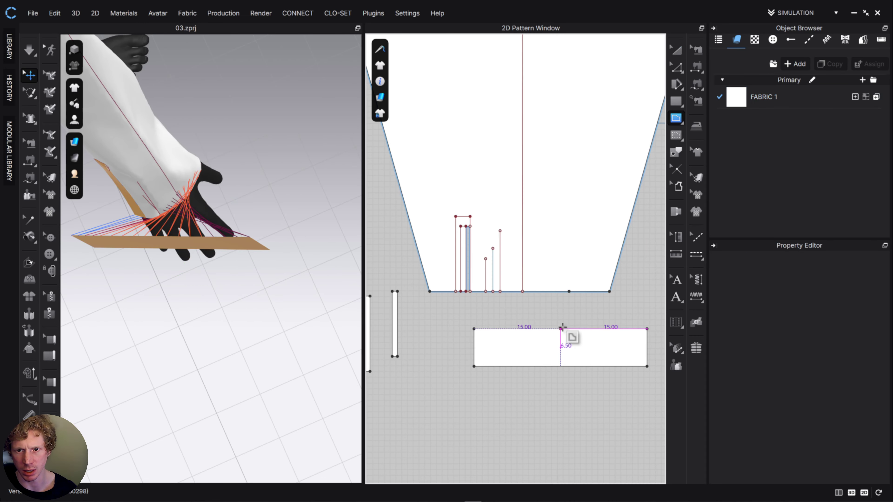
left_click(560, 366)
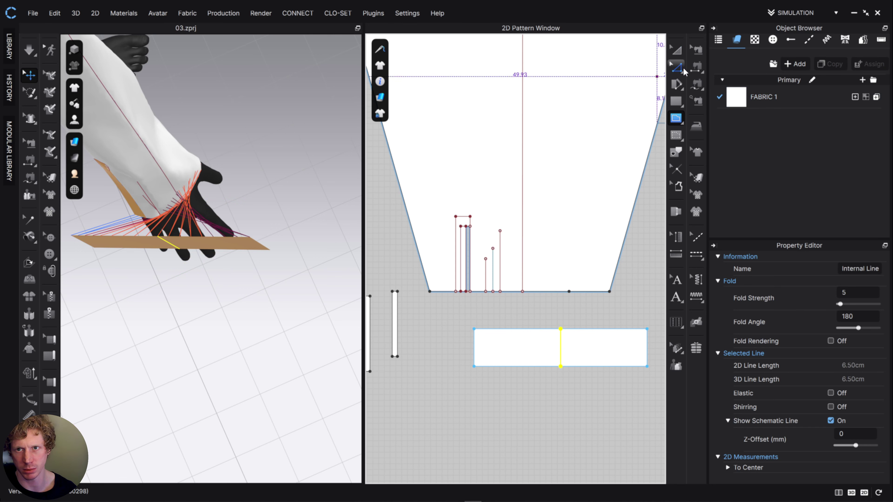
right_click(561, 352)
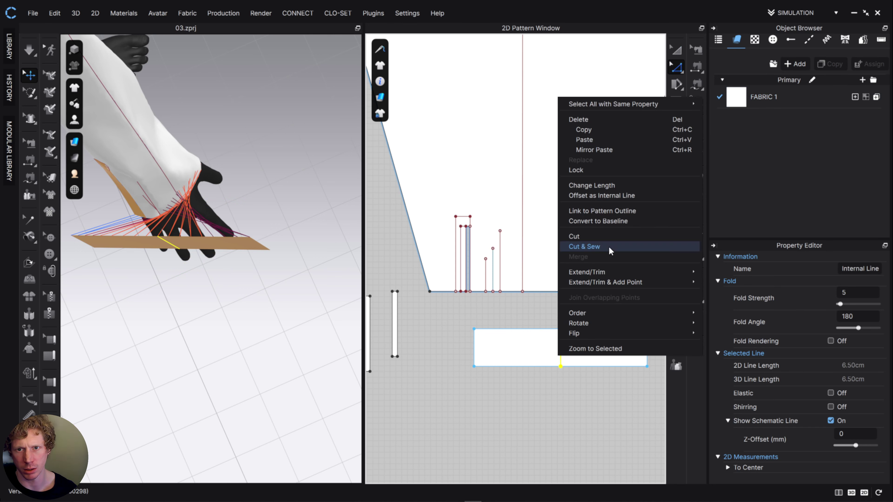
left_click(580, 250)
Rotate and move one cuff half in 3D so the two halves sit on opposite sides of the wrist
right_click_drag(284, 247, 235, 251)
left_click(207, 249)
left_click_drag(247, 266, 204, 201)
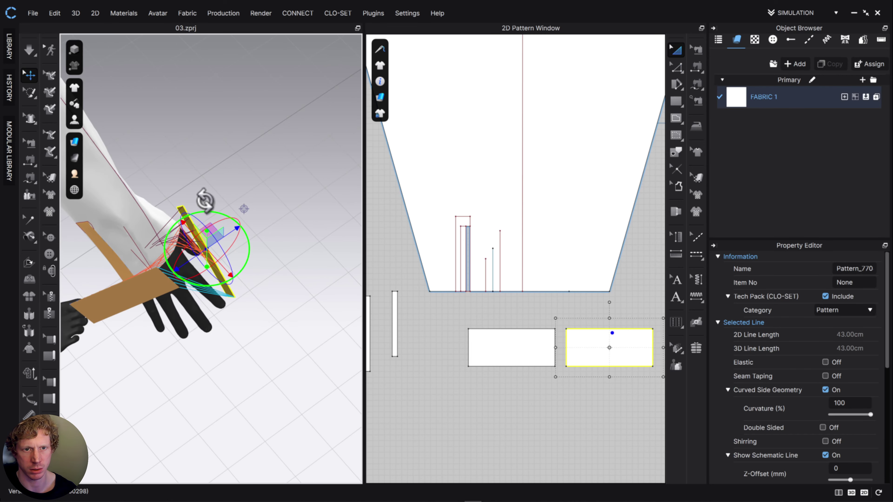
right_click_drag(218, 208, 173, 209)
left_click_drag(228, 211, 342, 327)
right_click_drag(342, 327, 286, 292)
left_click_drag(268, 262, 314, 253)
right_click_drag(325, 297, 249, 186)
left_click(216, 125)
Simulate so the two cuff halves wrap the wrist and join the sleeve hem, then inspect the result
key("space")
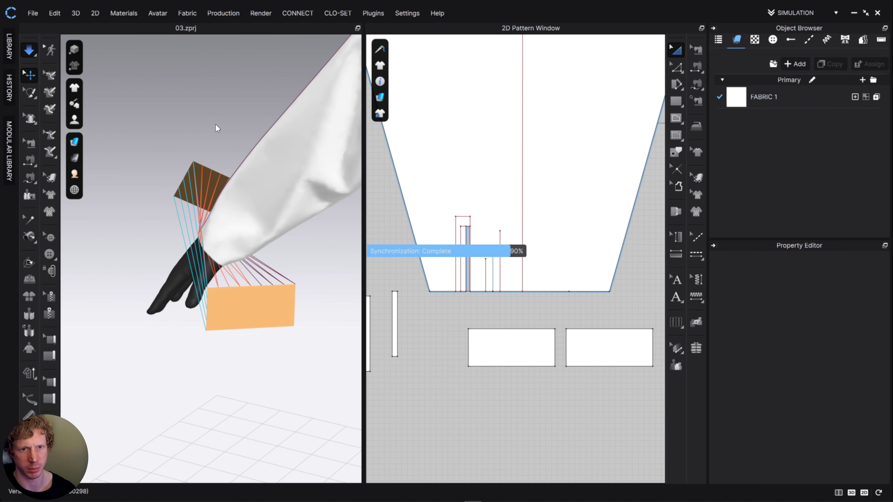
right_click_drag(283, 397, 285, 328)
middle_click_drag(286, 328, 256, 297)
right_click_drag(262, 297, 179, 373)
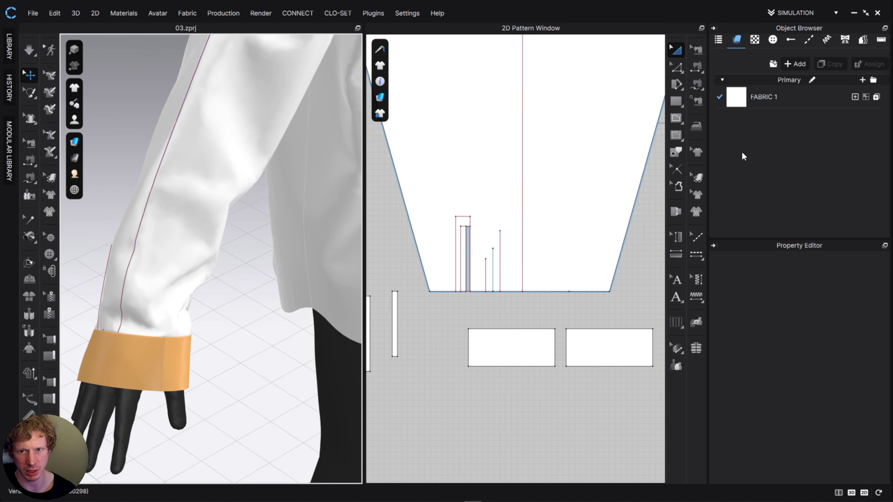
Merge the two cuff halves back into one pattern along their shared 6.50 cm edges and simulate the garment again
left_click(677, 67)
left_click(567, 346)
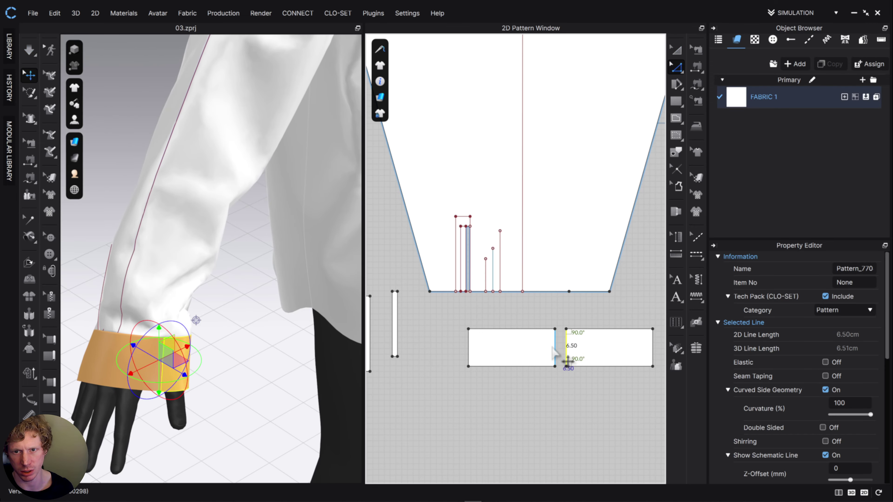
left_click(555, 346, "shift")
right_click(555, 344)
left_click(612, 228)
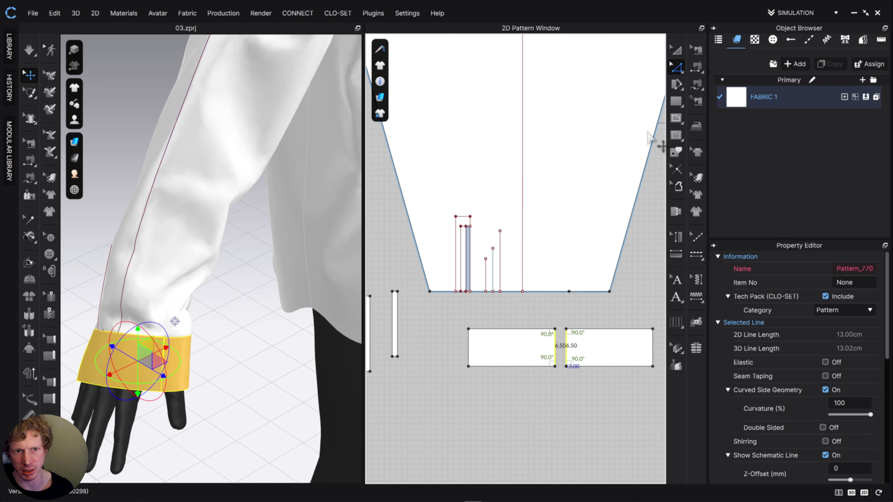
key("a")
key("space")
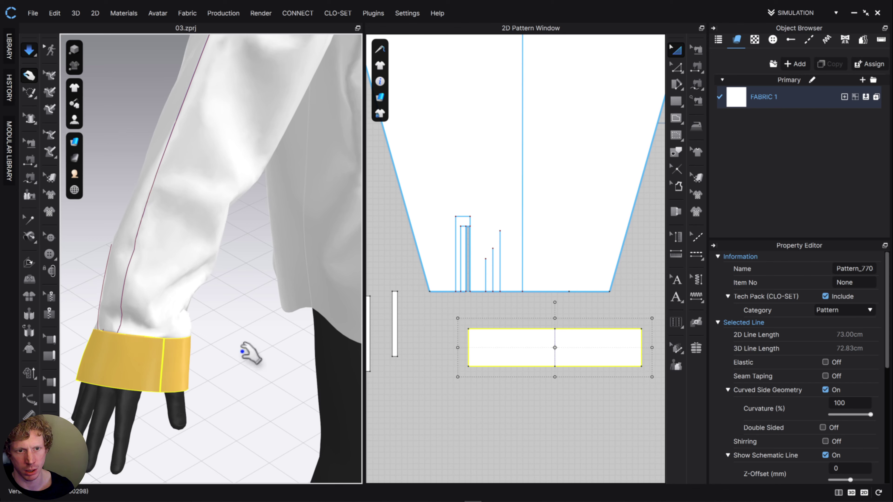
Delete all baselines in the 2D patterns, including the one across the merged cuff's middle
right_click(588, 349)
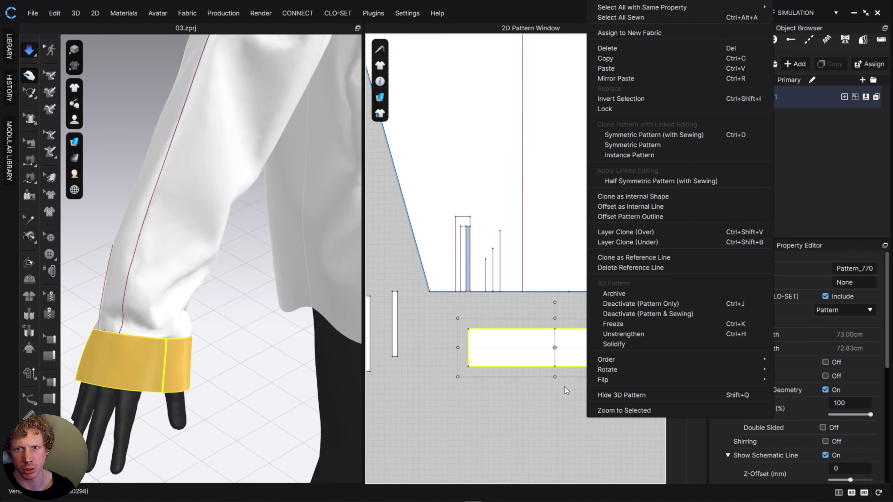
left_click(605, 313)
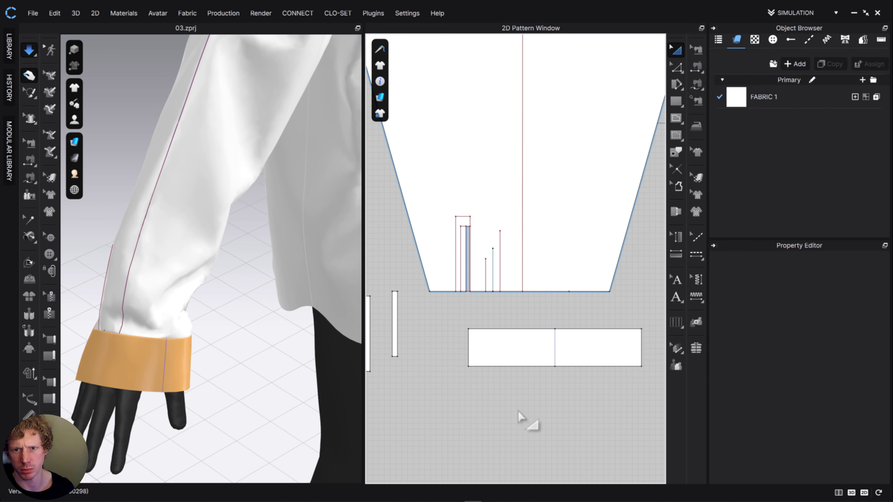
right_click(520, 410)
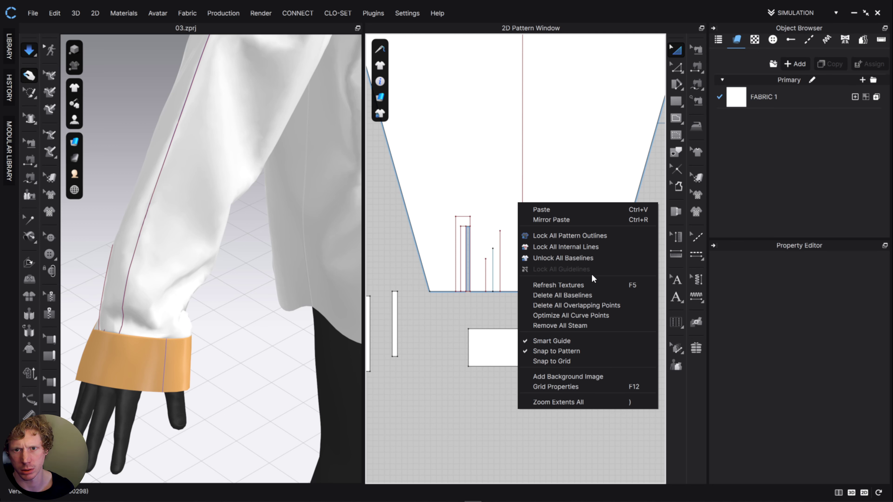
left_click(576, 305)
left_click(566, 366)
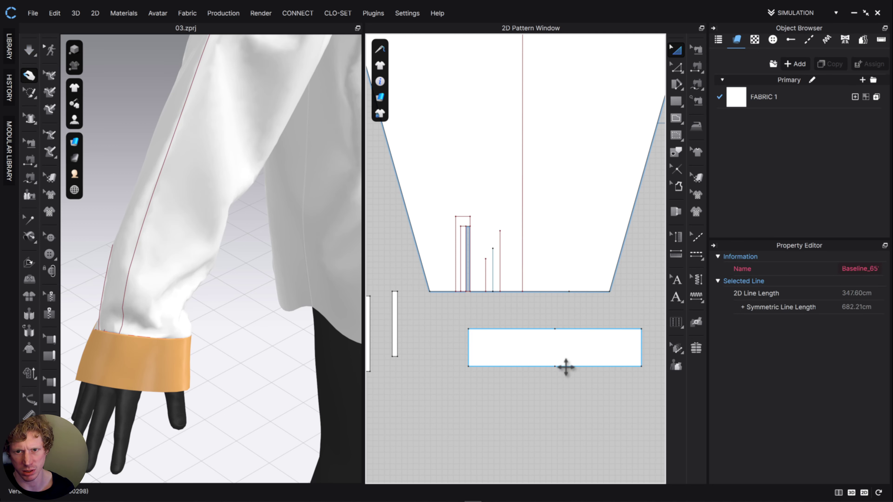
Pull the cuff's open ends toward each other around the wrist during simulation
right_click_drag(267, 376, 60, 339)
scroll(195, 325, "up", 3)
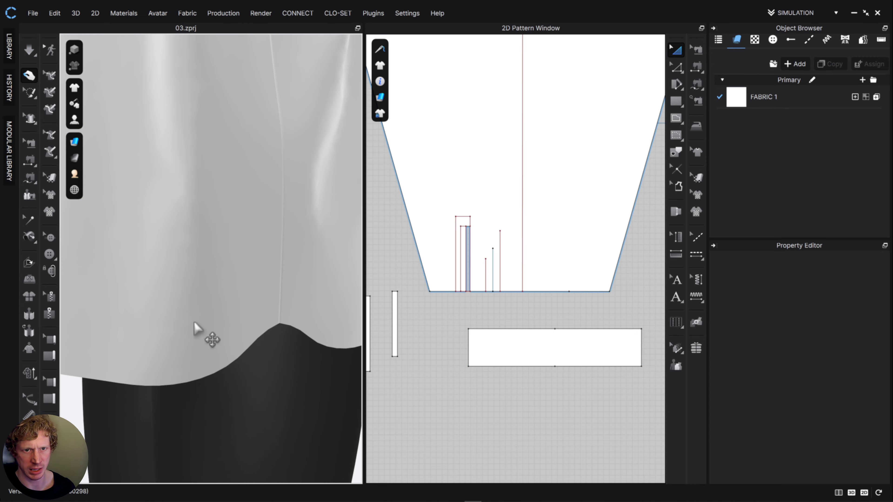
scroll(199, 331, "down", 8)
right_click_drag(201, 336, 257, 312)
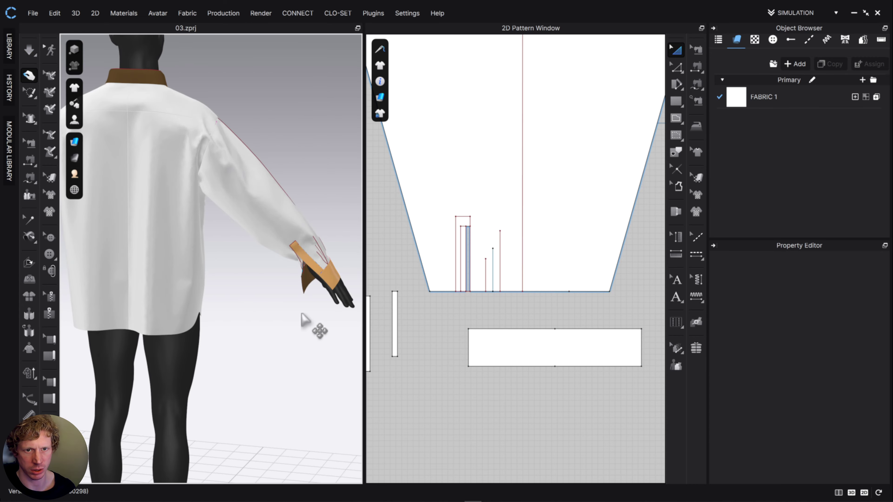
scroll(305, 297, "down", 3)
scroll(278, 313, "up", 6)
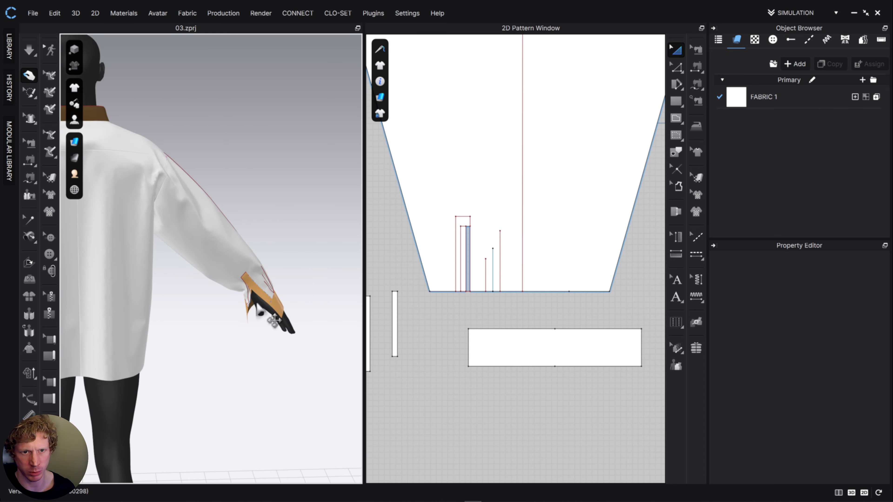
right_click_drag(278, 328, 191, 327)
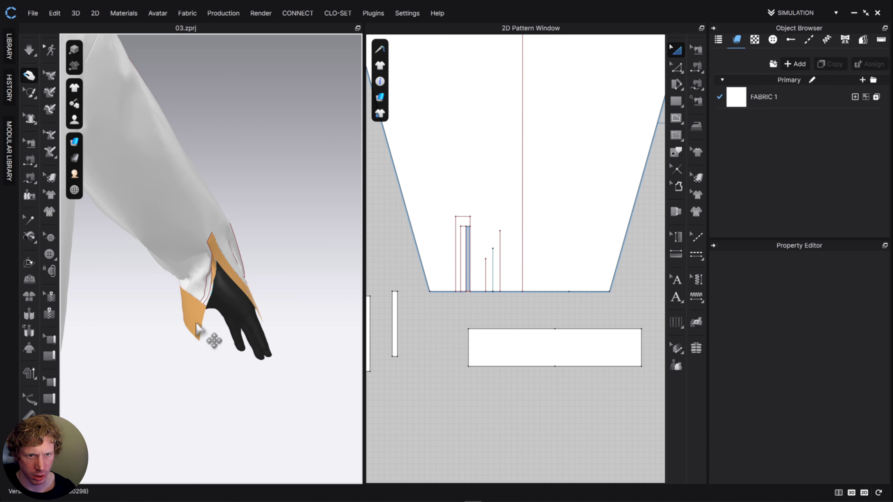
left_click(197, 324)
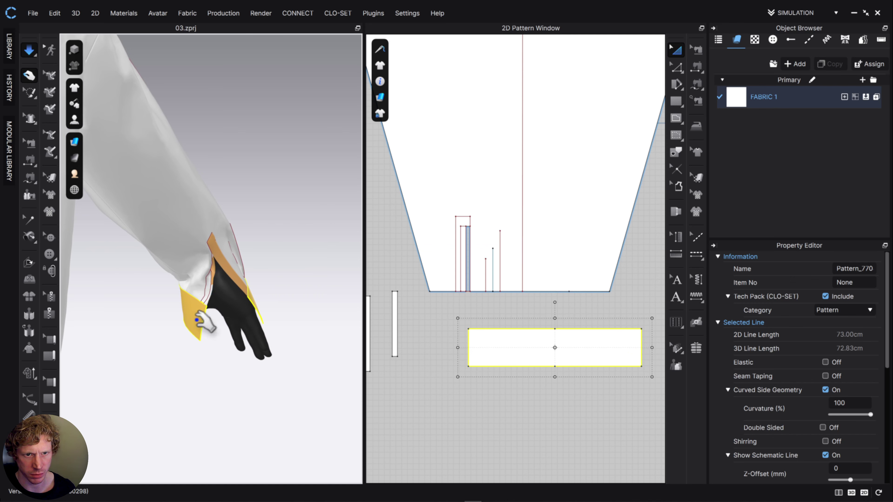
left_click_drag(197, 320, 237, 277)
mouse_move(256, 293)
right_mouse_down()
mouse_move(211, 300)
mouse_move(250, 306)
right_mouse_up()
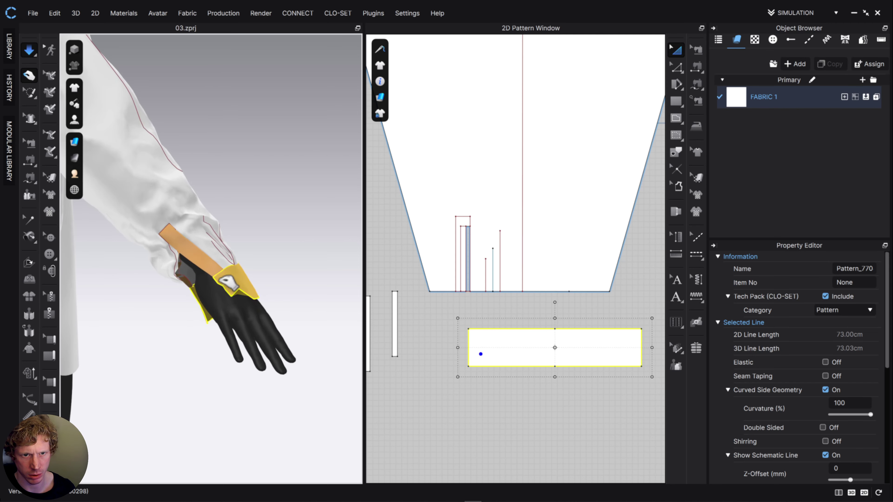
left_click_drag(221, 280, 193, 254)
Pull the wide placket strip up along the sleeve and the cuff end across the wrist, then stop the simulation
left_click_drag(177, 235, 148, 197)
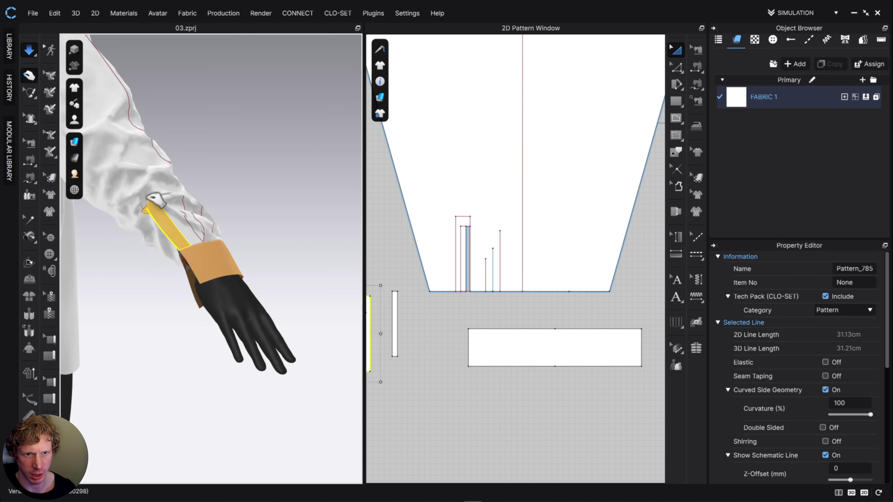
left_click_drag(165, 268, 239, 281)
right_click_drag(240, 281, 213, 313)
left_click(219, 312)
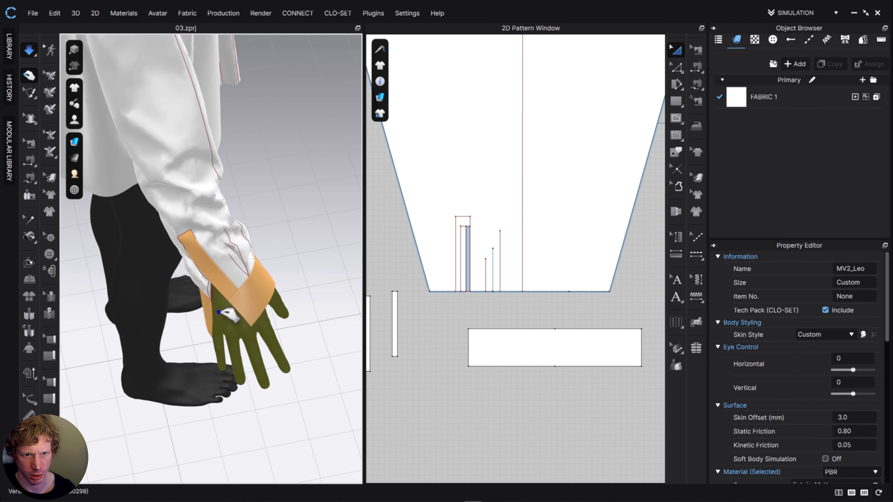
left_click_drag(238, 305, 229, 307)
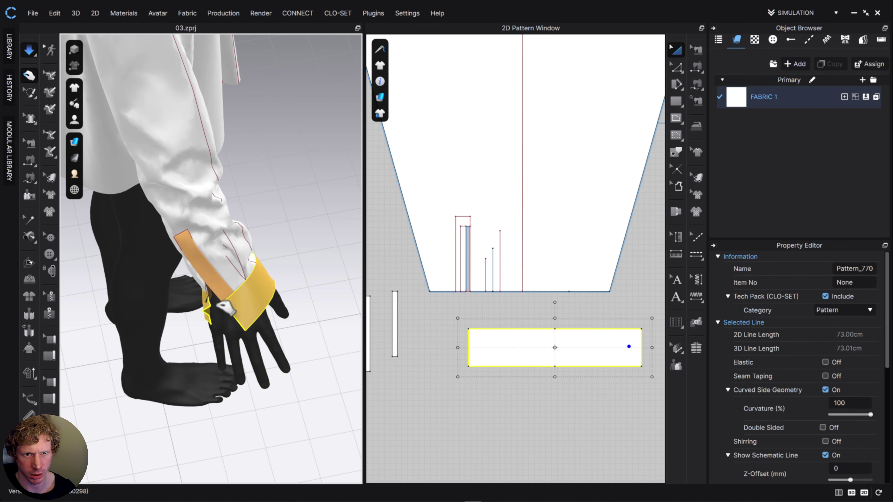
mouse_move(219, 309)
right_mouse_down()
mouse_move(229, 309)
mouse_move(221, 307)
right_mouse_up()
left_click_drag(206, 309, 202, 313)
key("space")
scroll(213, 293, "up", 2)
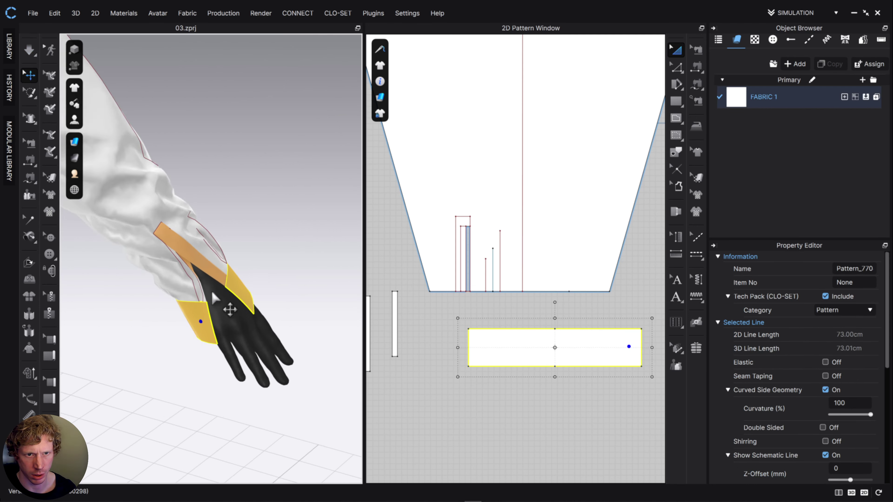
Freeze the narrow placket strip at the sleeve opening in 3D
right_click_drag(229, 309, 223, 339)
left_click(186, 288)
right_click_drag(186, 287, 214, 295)
left_click_drag(199, 297, 199, 298)
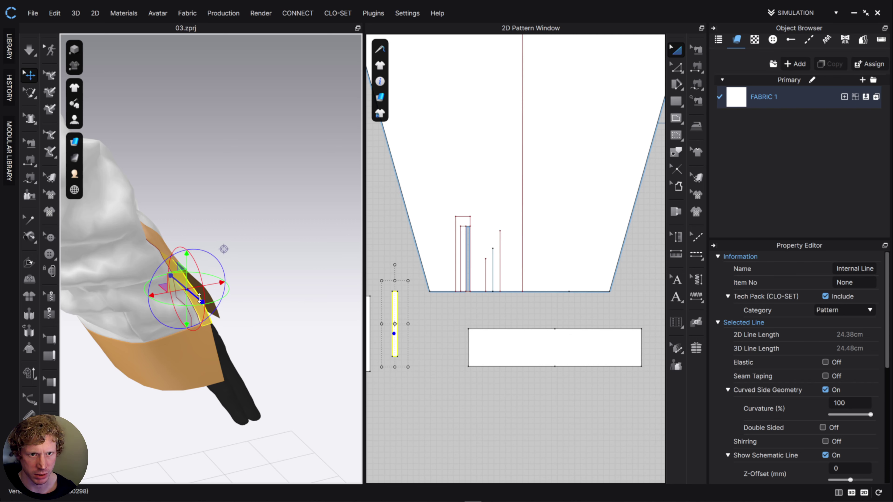
right_click(179, 284)
left_click(230, 84)
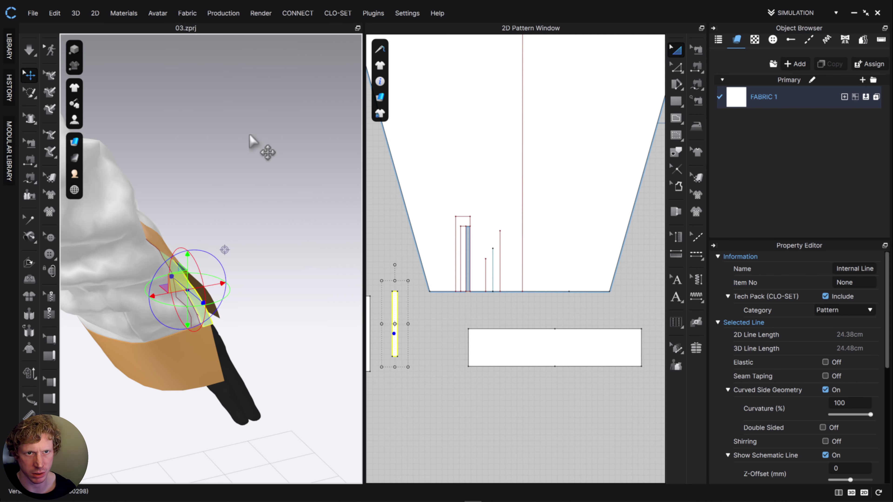
Simulate again and pull the cuff's free end over so it overlaps the other end around the wrist
key("space")
right_click_drag(215, 212, 195, 276)
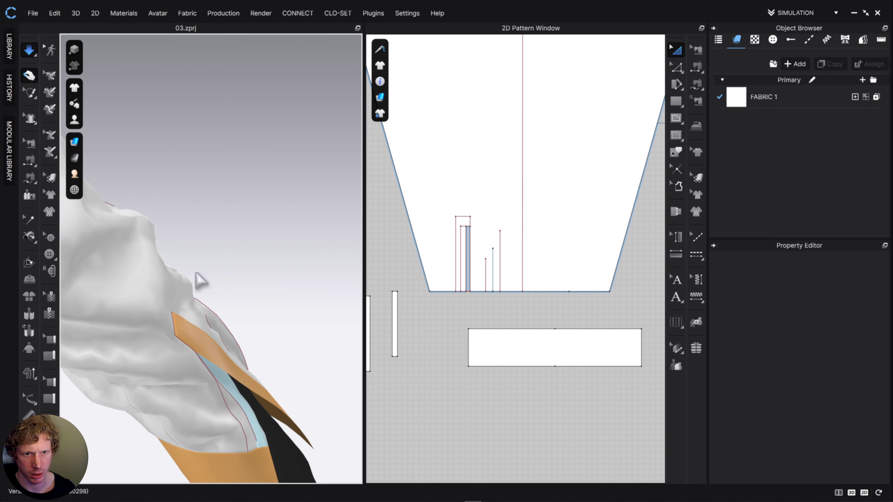
right_click_drag(211, 312, 262, 359)
scroll(239, 323, "down", 5)
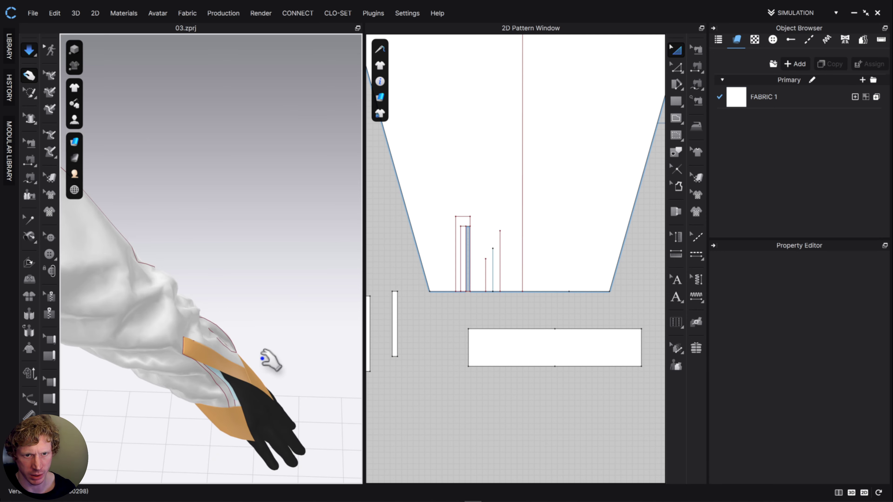
left_click_drag(264, 395, 255, 463)
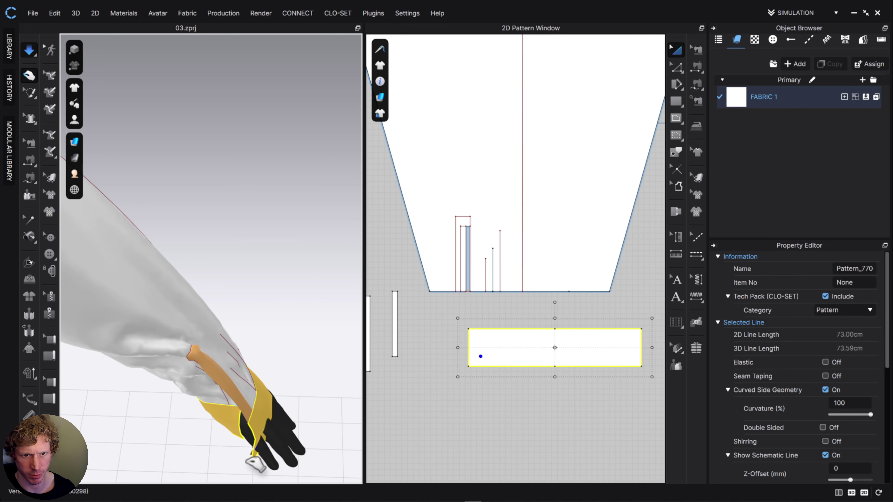
right_click_drag(261, 439, 208, 406)
left_click_drag(248, 391, 204, 412)
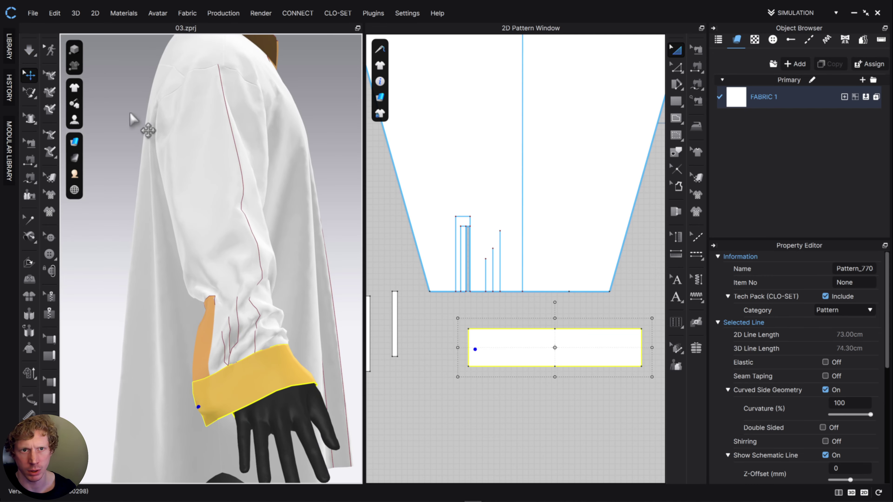
Tack the cuff's two short ends together at mid-height and simulate so the cuff closes around the wrist
left_click(29, 237)
left_click(479, 348)
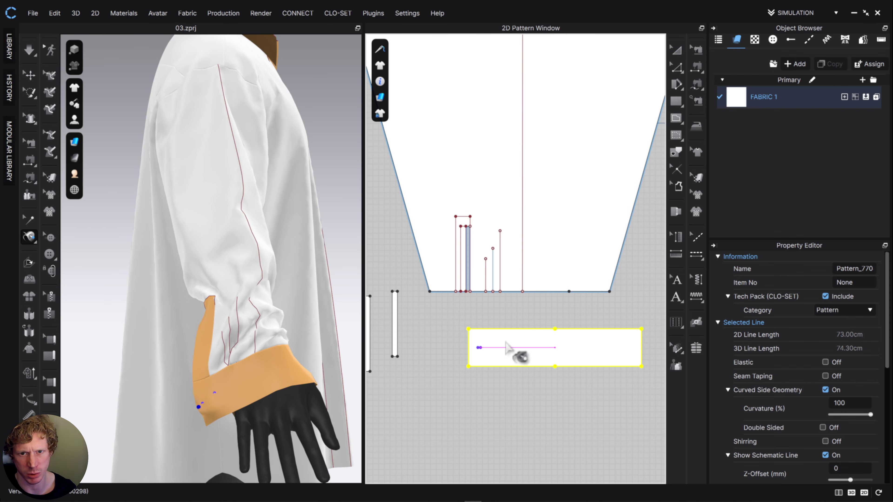
left_click(634, 347)
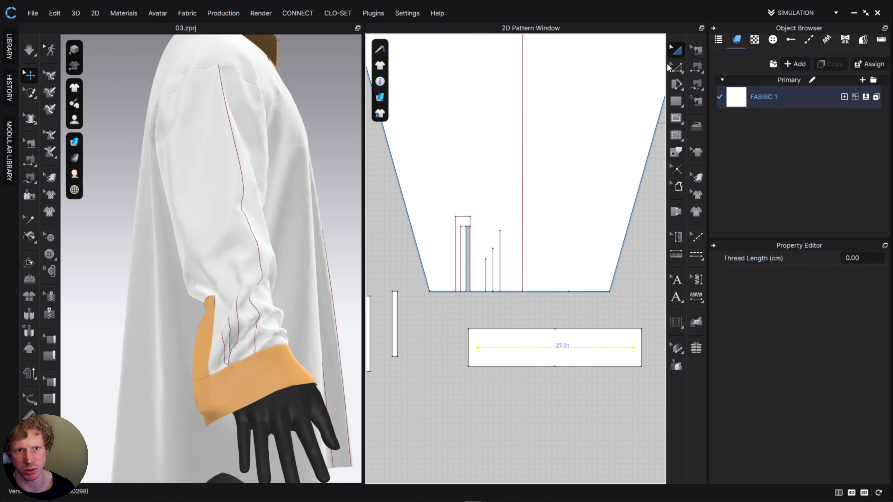
key("space")
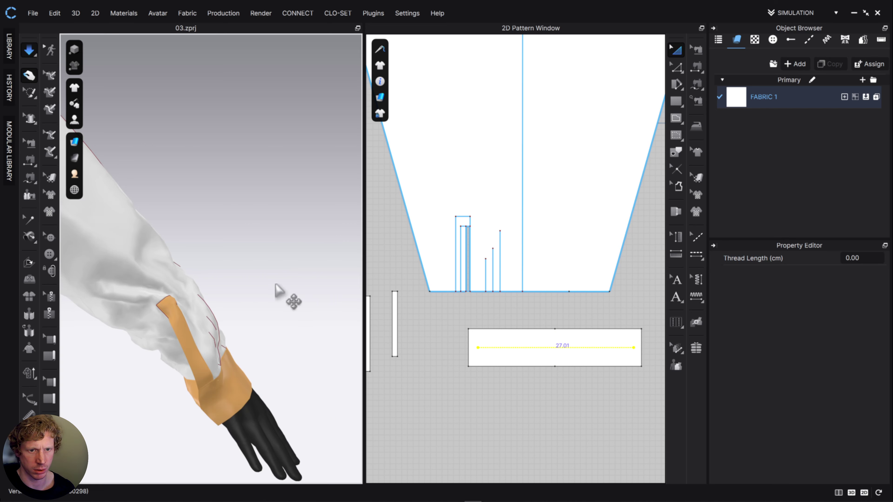
left_click_drag(188, 377, 204, 329)
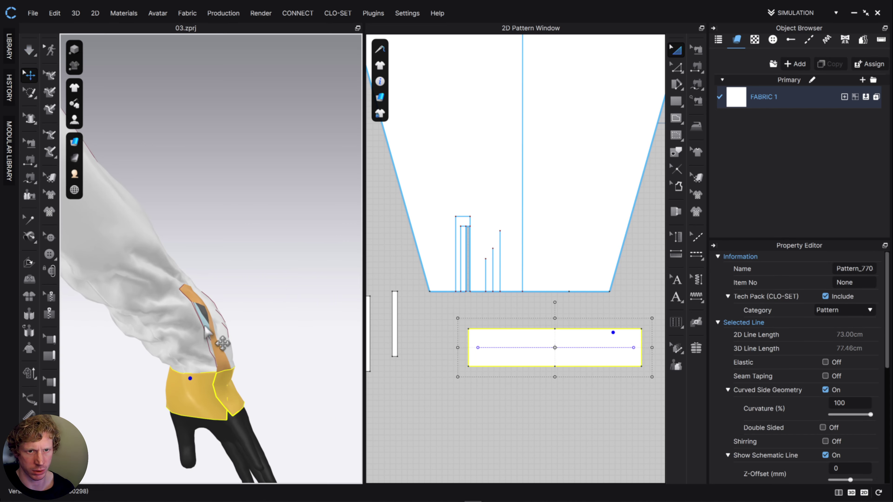
Unfreeze the narrow placket strip at the sleeve opening
right_click(205, 326)
left_click(265, 75)
left_click(241, 161)
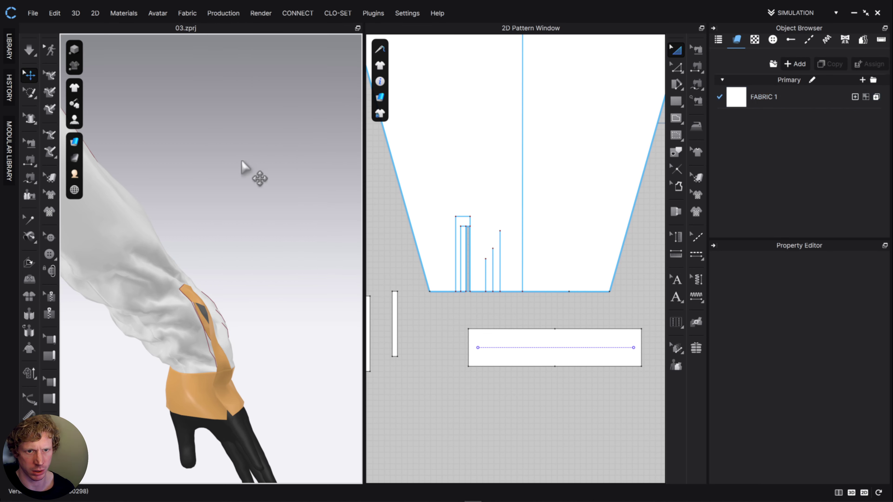
Simulate the garment while pulling the lower sleeve fabric into place above the closed cuff, then stop the simulation
key("space")
right_click_drag(226, 227, 169, 243)
middle_click_drag(194, 235, 267, 230)
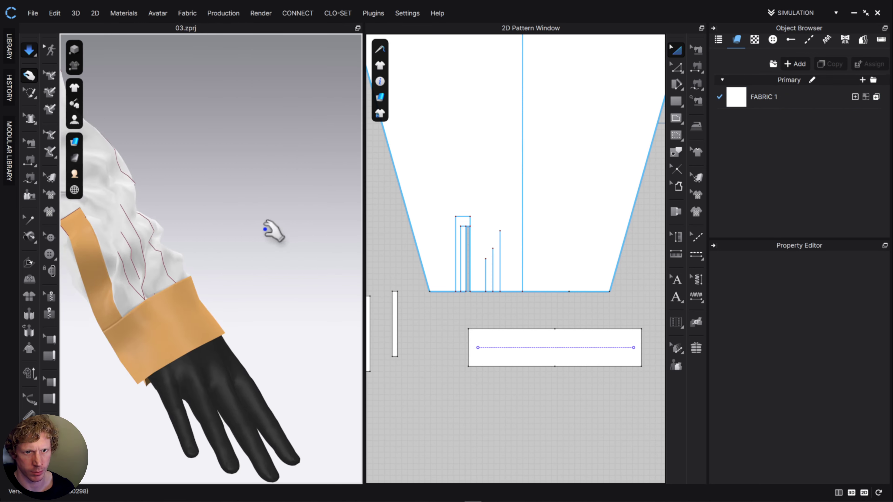
right_click_drag(267, 229, 183, 230)
middle_click_drag(183, 230, 239, 207)
left_click_drag(239, 208, 182, 232)
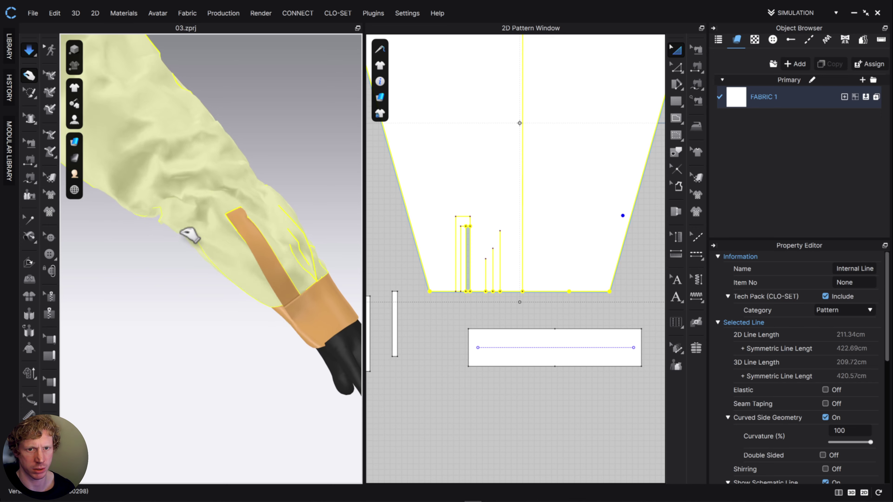
right_click_drag(182, 232, 210, 291)
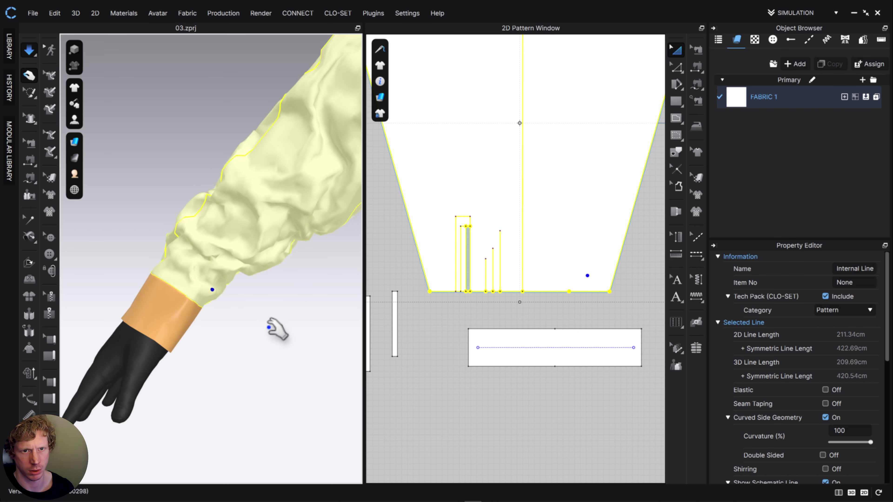
key("space")
Delete the opposite sleeve pattern that has no cuff
scroll(263, 346, "down", 10)
right_click_drag(248, 328, 189, 311)
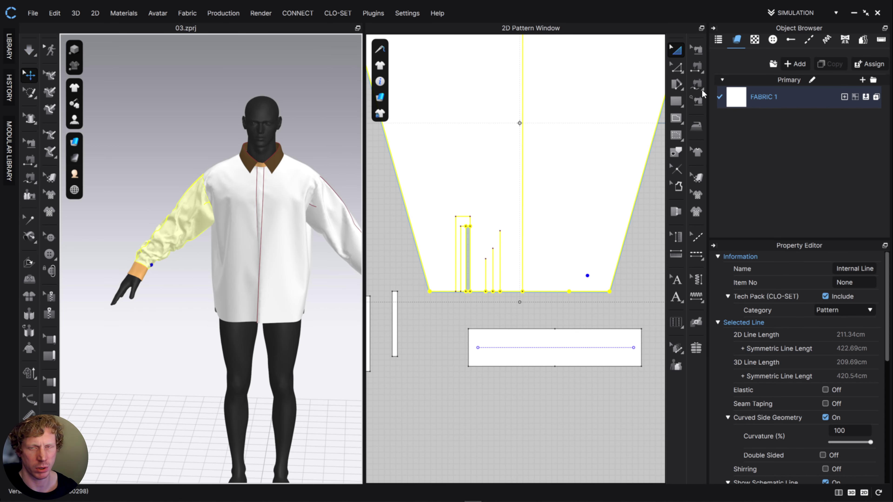
scroll(284, 295, "down", 4)
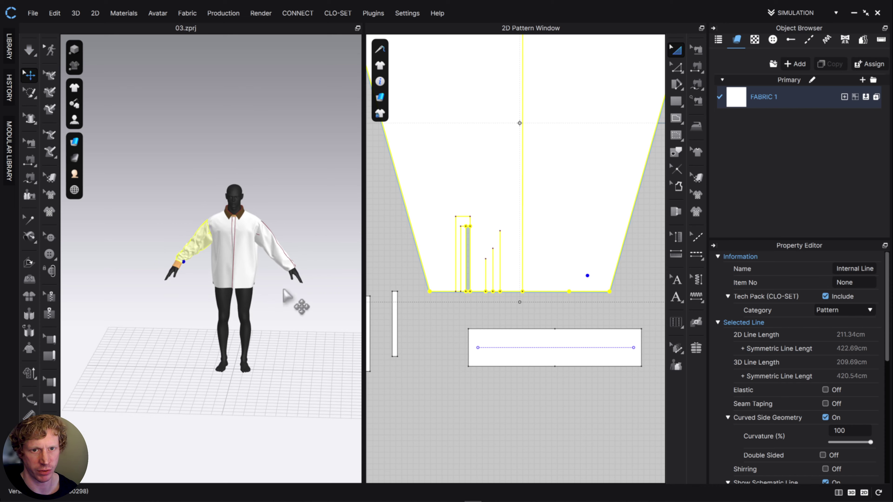
scroll(484, 385, "down", 8)
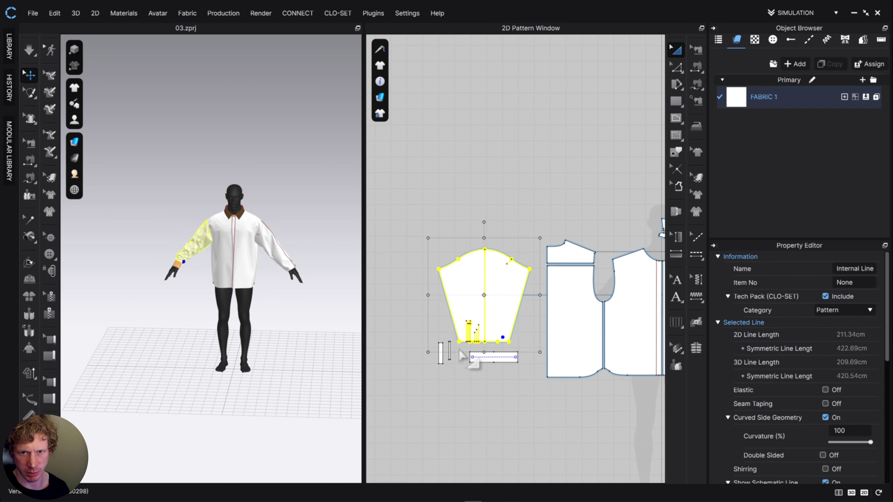
left_click(520, 343)
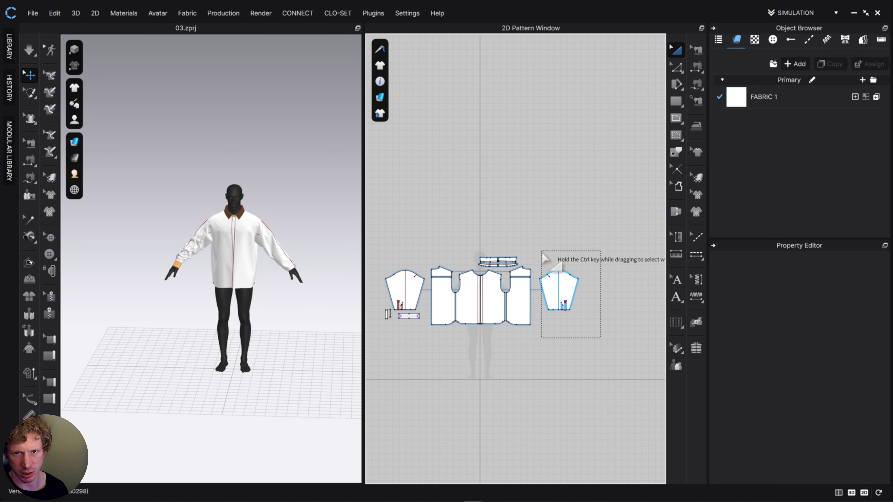
left_click_drag(541, 255, 540, 253)
key("Delete")
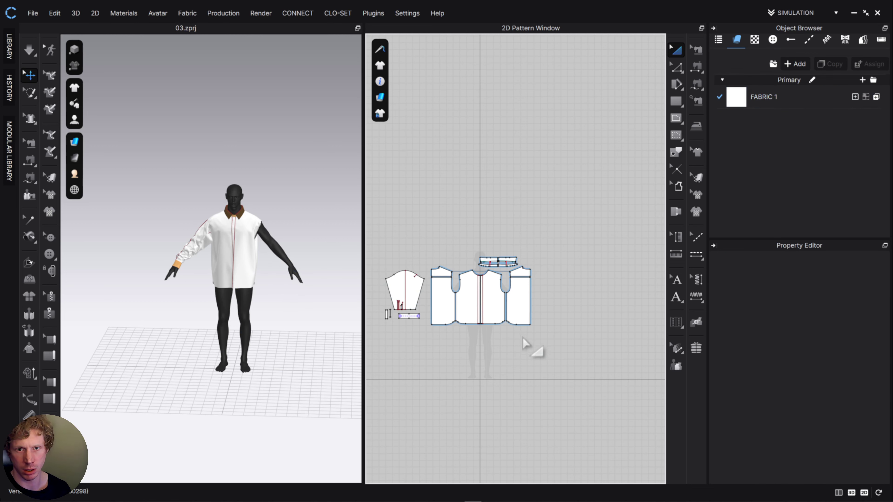
Select the finished sleeve pattern together with its two placket strips and cuff in 2D
scroll(429, 280, "up", 5)
scroll(414, 241, "up", 3)
left_click_drag(442, 227, 597, 394)
middle_click_drag(599, 395, 469, 322)
scroll(469, 321, "up", 1)
scroll(469, 322, "down", 3)
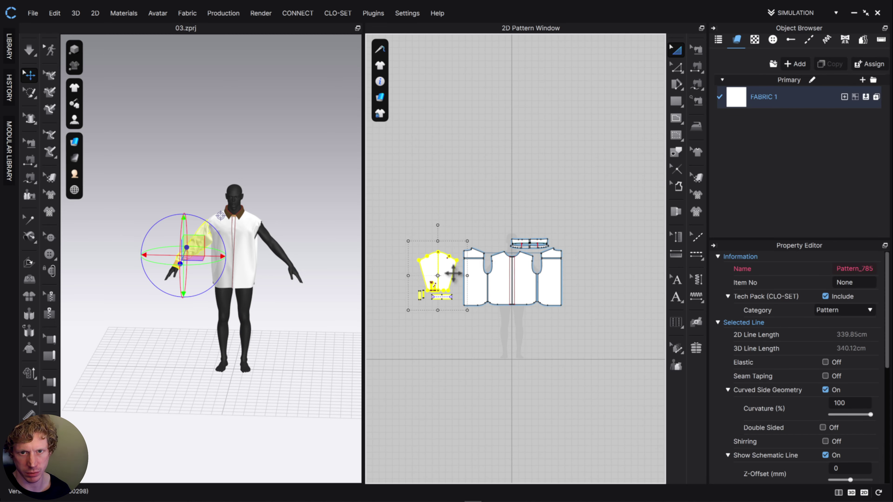
right_click(451, 271)
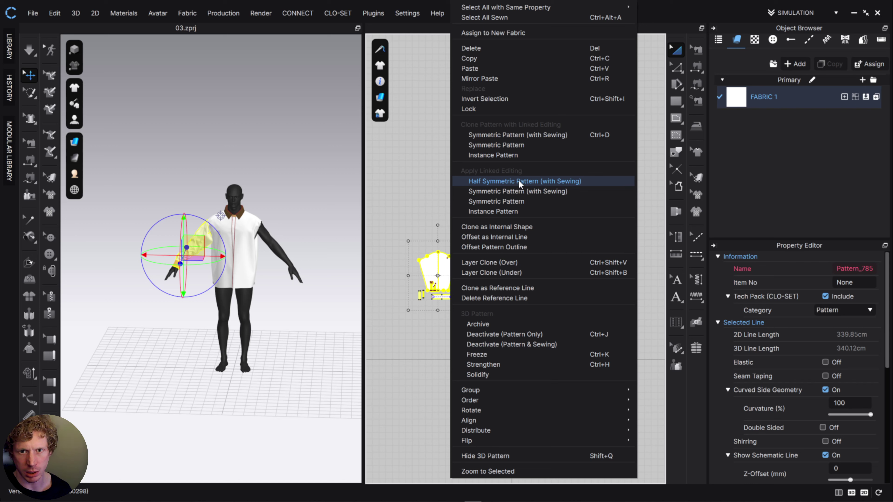
left_click(518, 192)
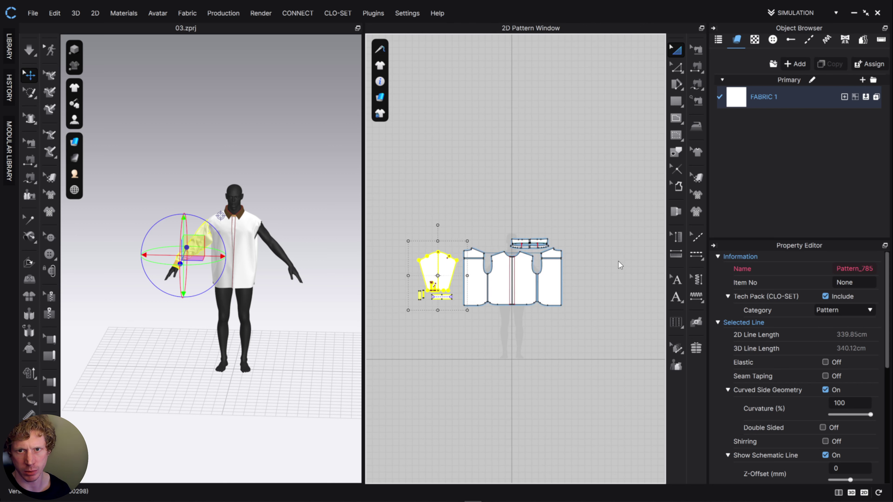
left_click(446, 290)
Clone the selected sleeve pieces as Symmetric Pattern (with Sewing) and place the mirrored set on the other side of the body patterns
right_click(431, 262)
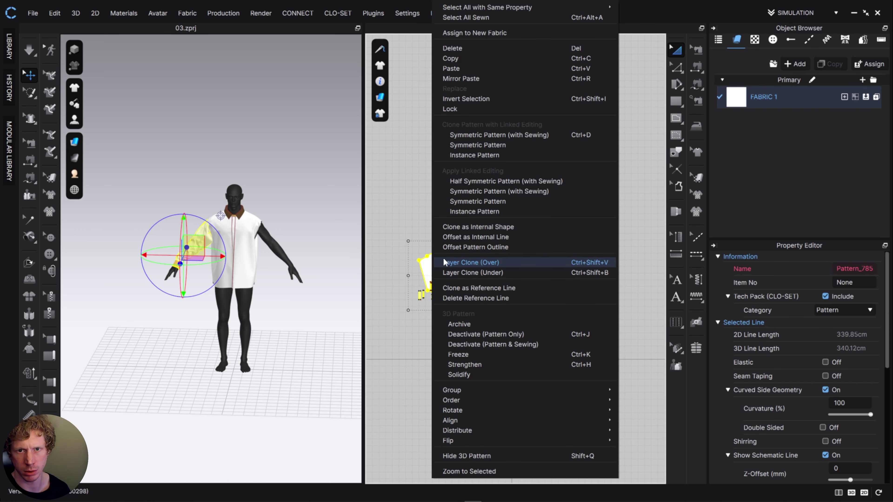
left_click(495, 134)
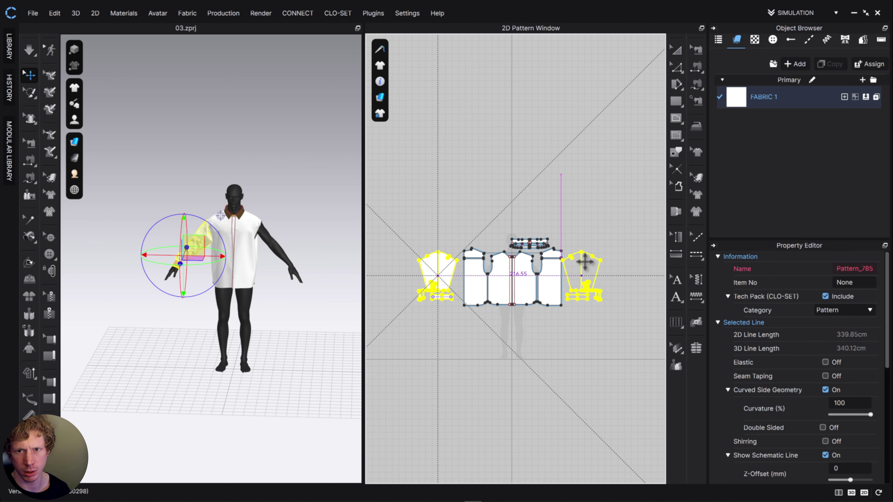
left_click(590, 273)
scroll(294, 243, "down", 2)
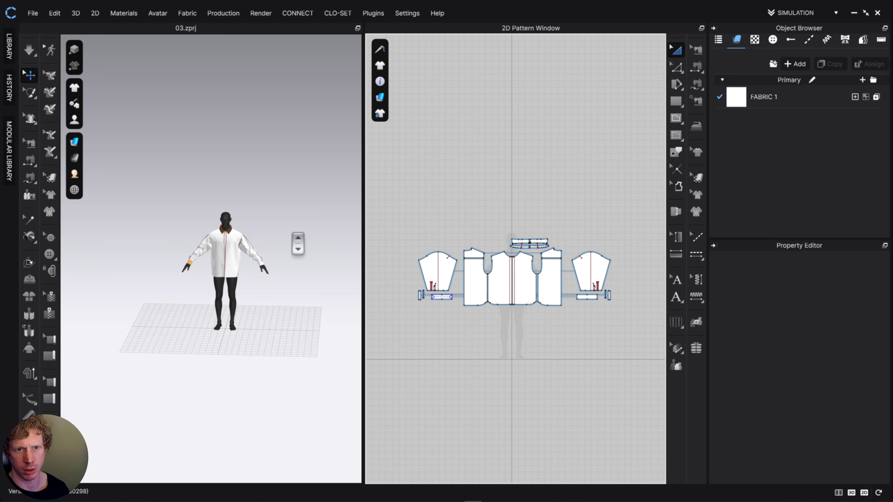
Simulate the garment briefly to settle the mirrored sleeve on the avatar's other arm, and stop the simulation
scroll(279, 235, "up", 8)
key("space")
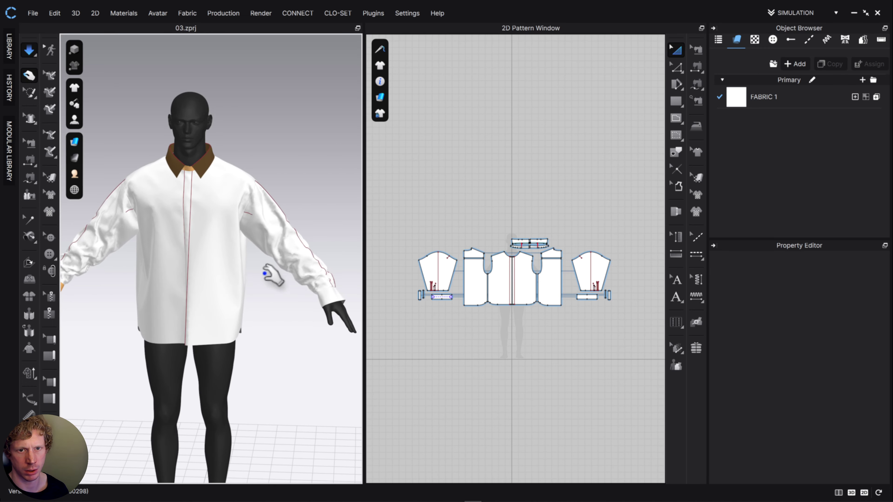
key("space")
Tack the two short ends of the mirrored cuff together with a tack running lengthwise across the cuff in 2D
right_click_drag(265, 271, 210, 267)
scroll(601, 309, "down", 4)
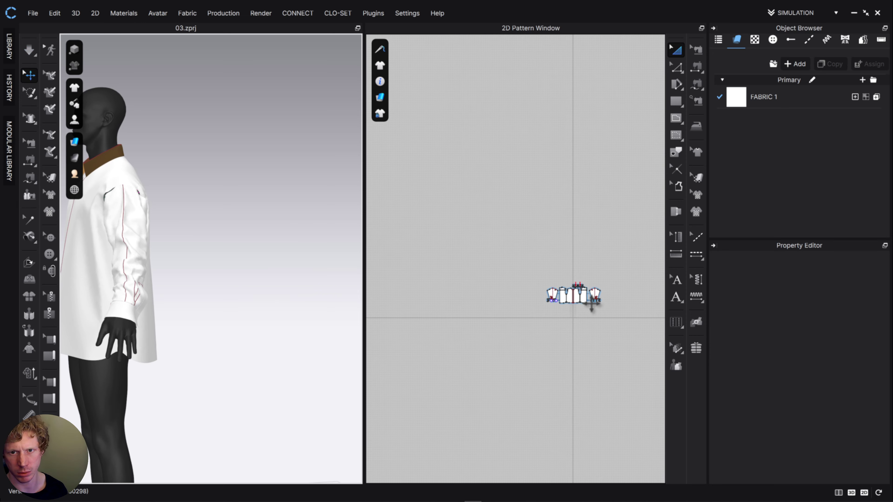
scroll(592, 306, "up", 12)
left_click(35, 234)
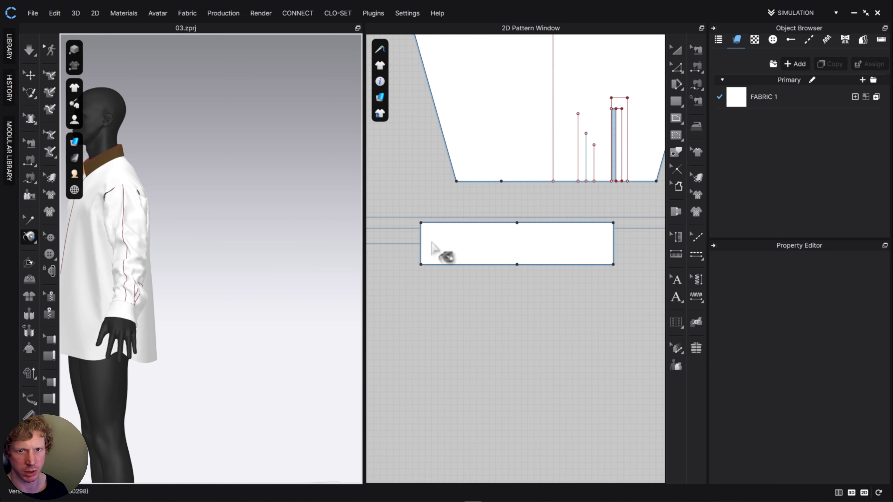
left_click(604, 243)
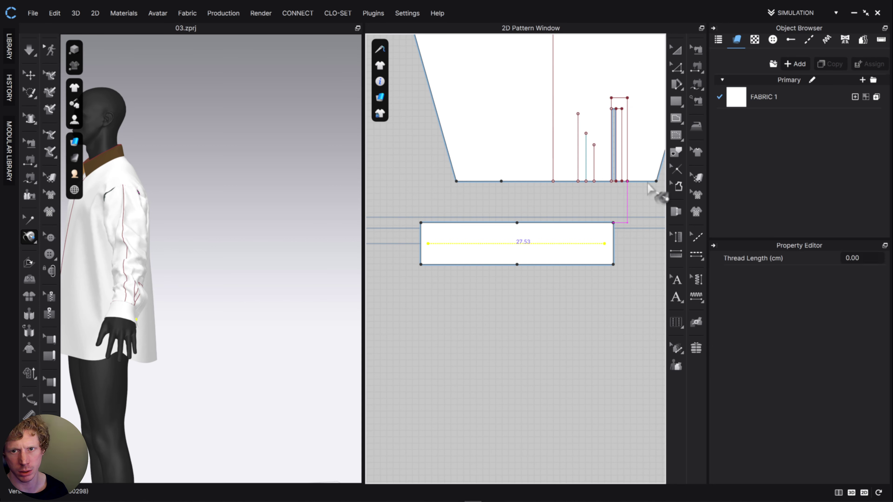
Apply Solidify and Strengthen to the mirrored cuff on the avatar's wrist and clear the selection
left_click(682, 53)
left_click(125, 317)
right_click(125, 316)
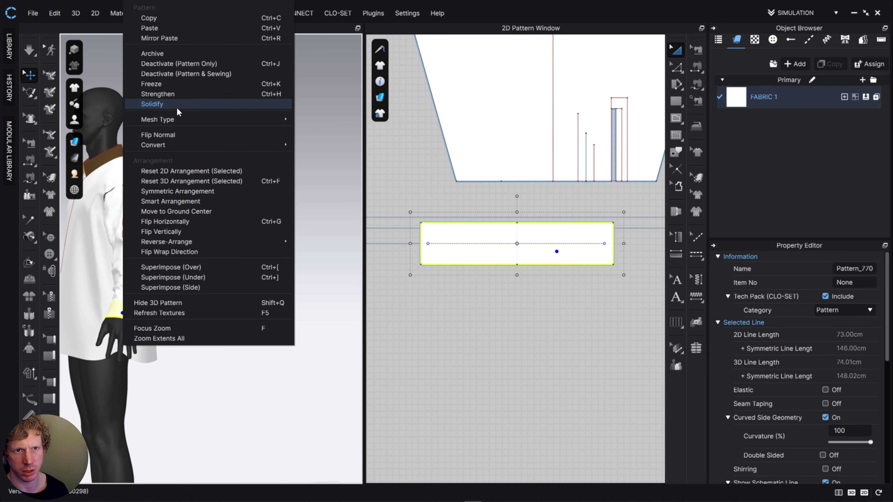
left_click(174, 104)
right_click_drag(177, 110, 239, 292)
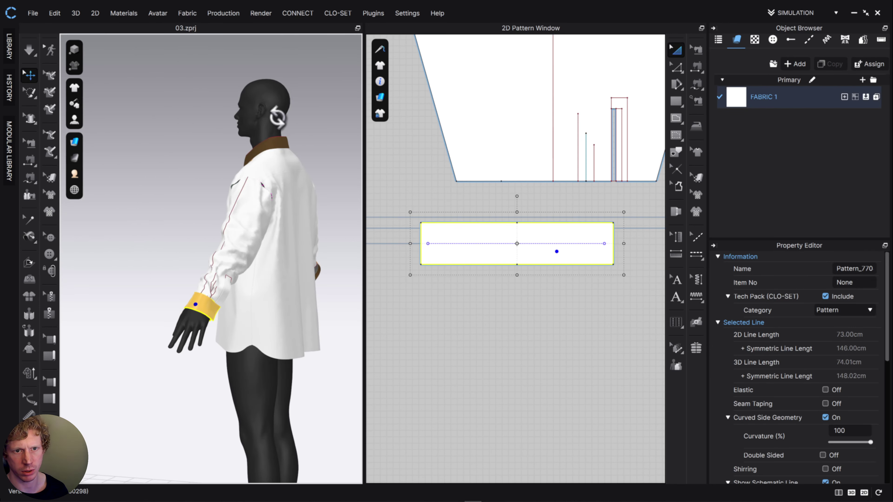
left_click(228, 289)
right_click(228, 289)
left_click(272, 93)
right_click_drag(273, 141, 346, 146)
left_click(338, 138)
Simulate the shirt while pulling the front panel downward near the center placket, and stop the simulation
key("space")
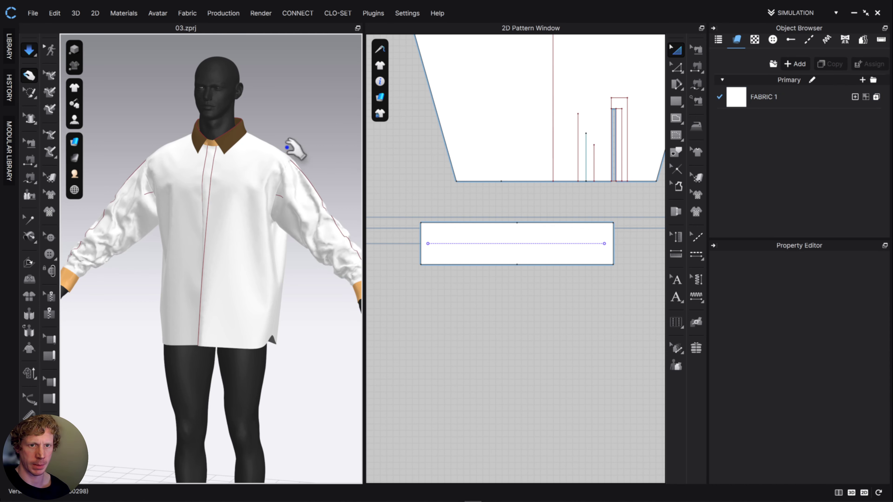
scroll(234, 240, "down", 3)
left_click(207, 287)
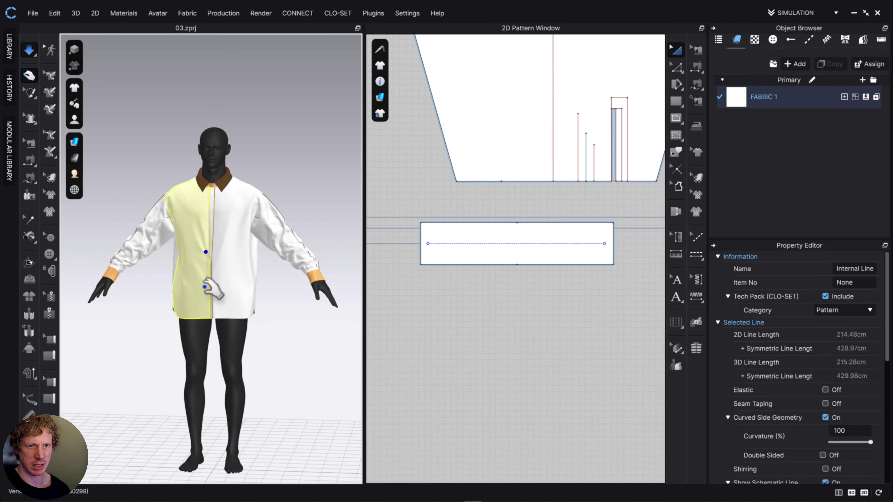
left_click_drag(205, 286, 208, 312)
right_click_drag(221, 294, 259, 265)
key("space")
Select all the shirt patterns and set their particle distance to 8 mm
left_click(151, 227, "shift")
left_click(293, 234, "shift")
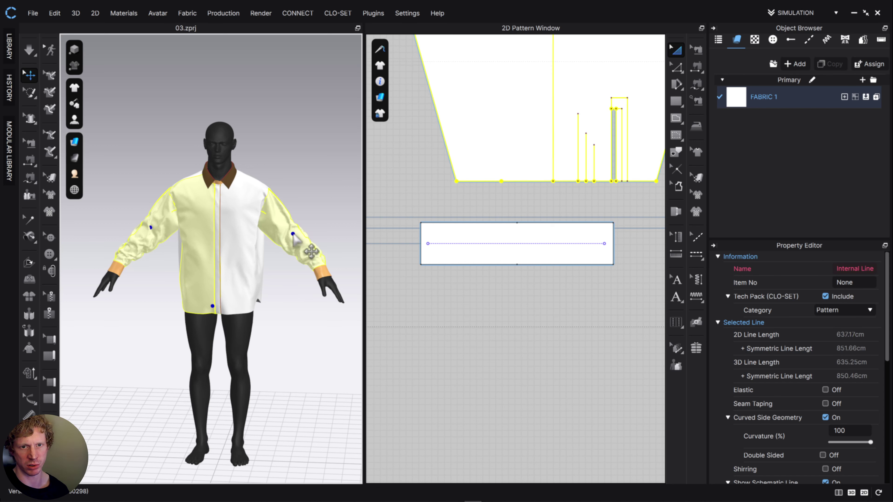
key("ctrl+a")
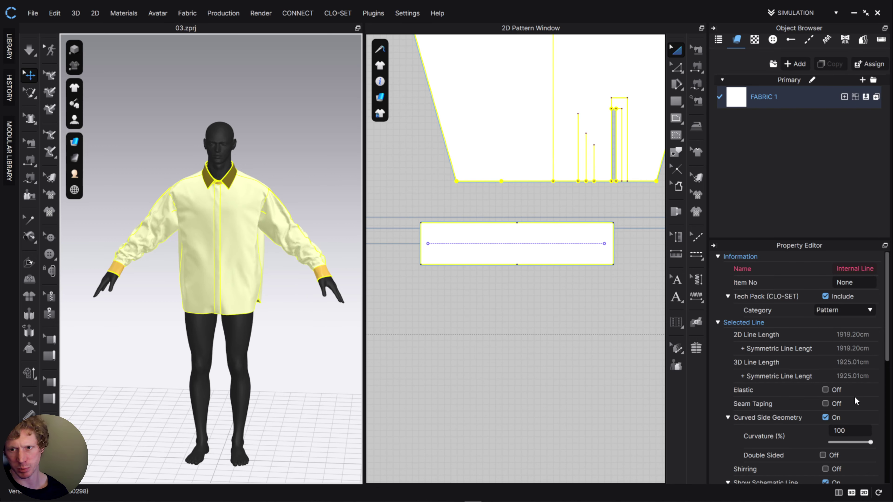
scroll(855, 401, "down", 4)
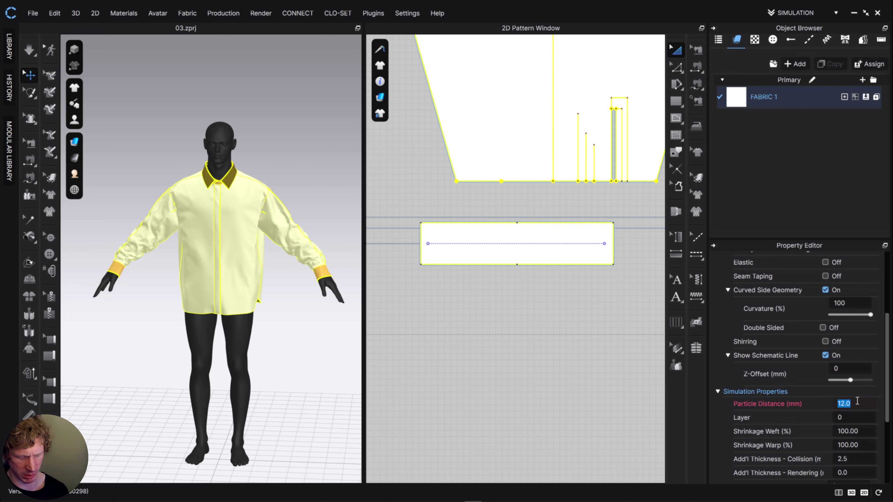
type("8")
left_click(490, 321)
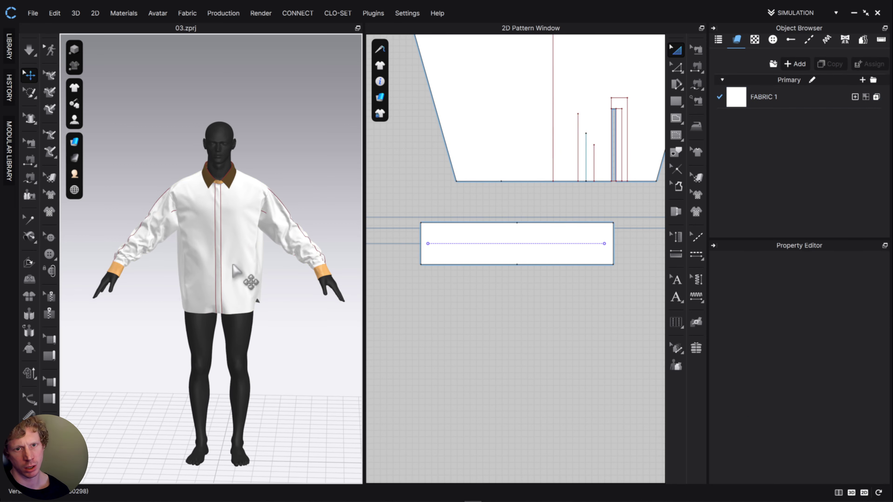
Simulate the refined shirt while tugging the sleeve and both front panels into place, and stop the simulation
key("space")
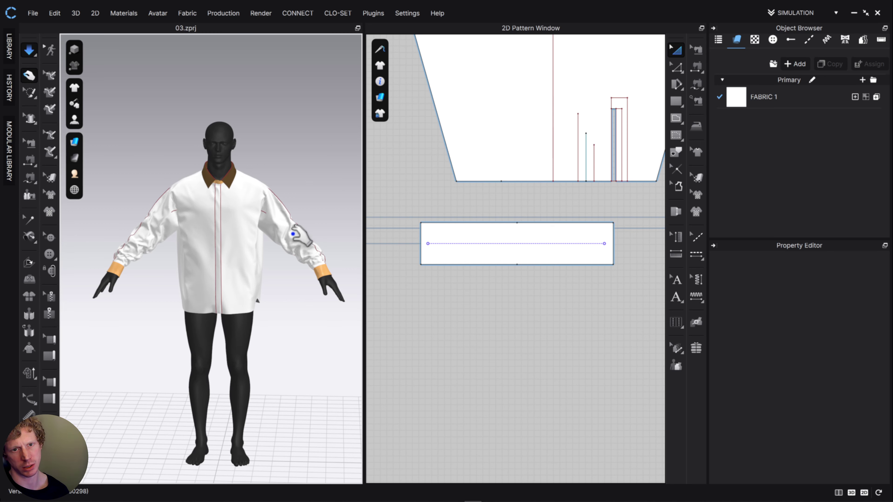
left_click(303, 236)
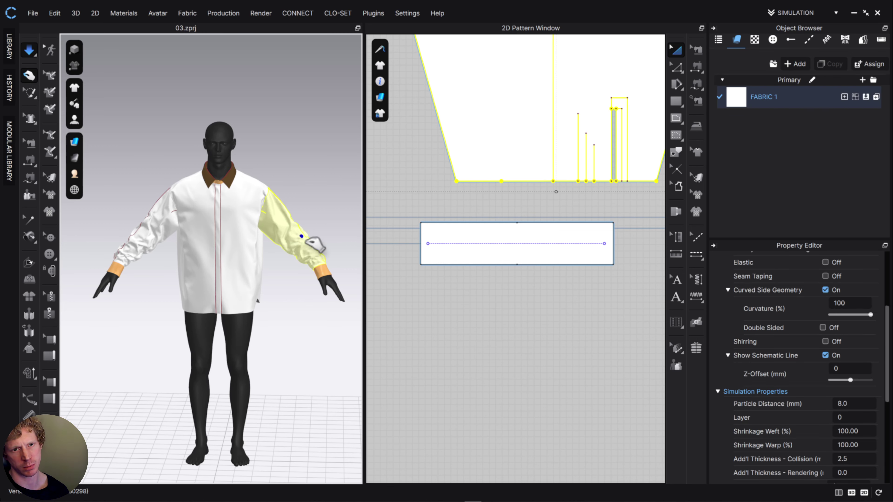
left_click(178, 222)
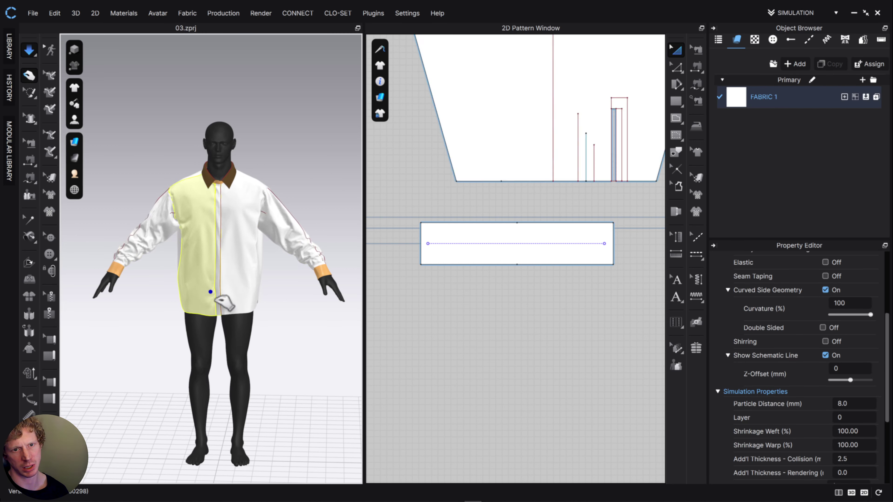
right_click_drag(234, 304, 313, 303)
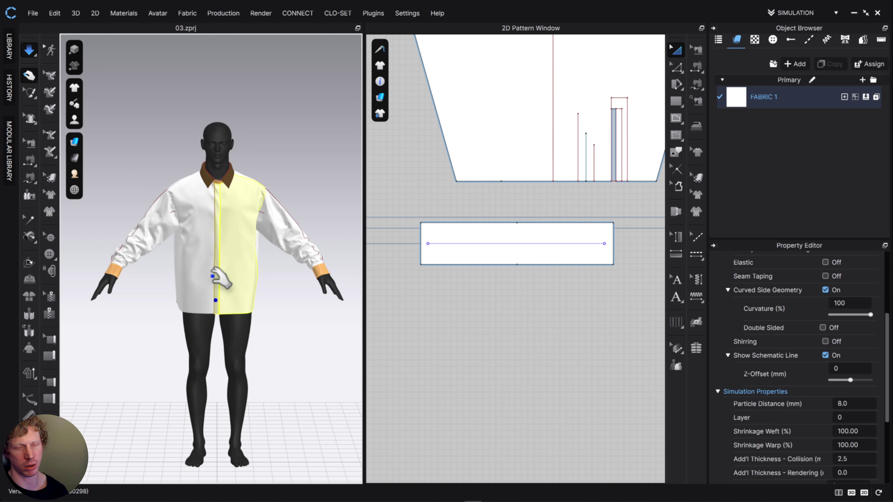
right_click_drag(250, 284, 236, 296)
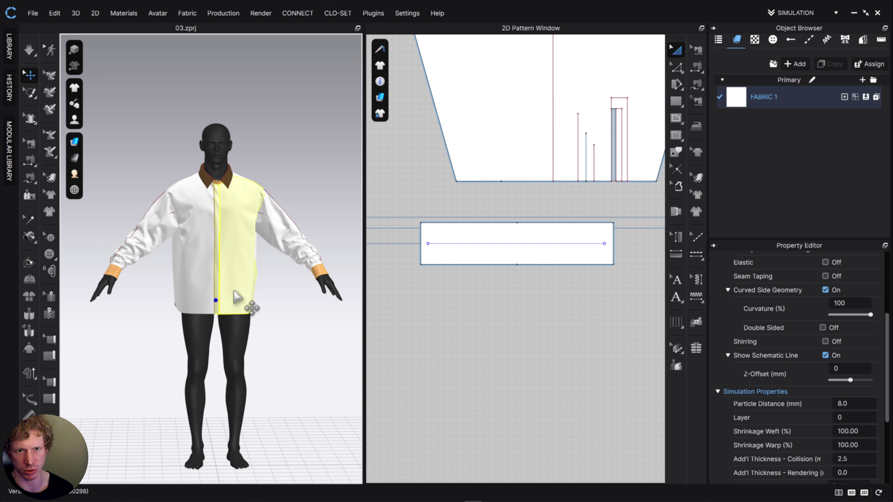
right_click_drag(246, 302, 237, 252)
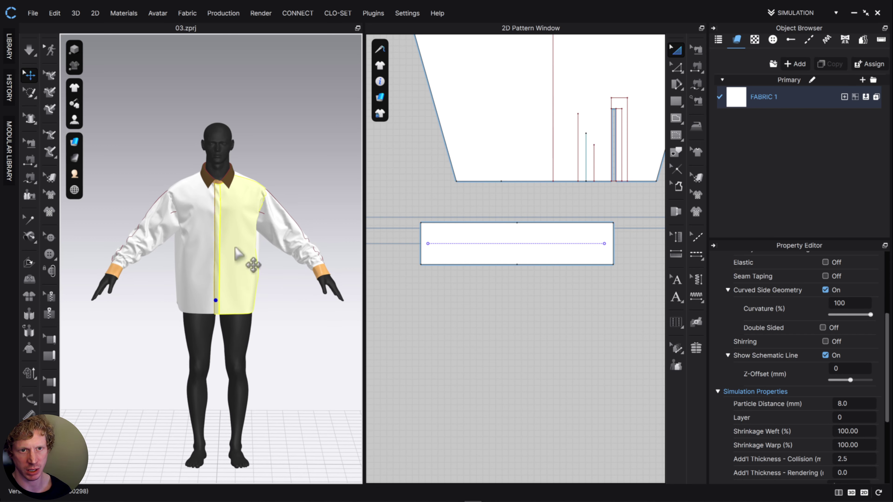
scroll(238, 253, "up", 3)
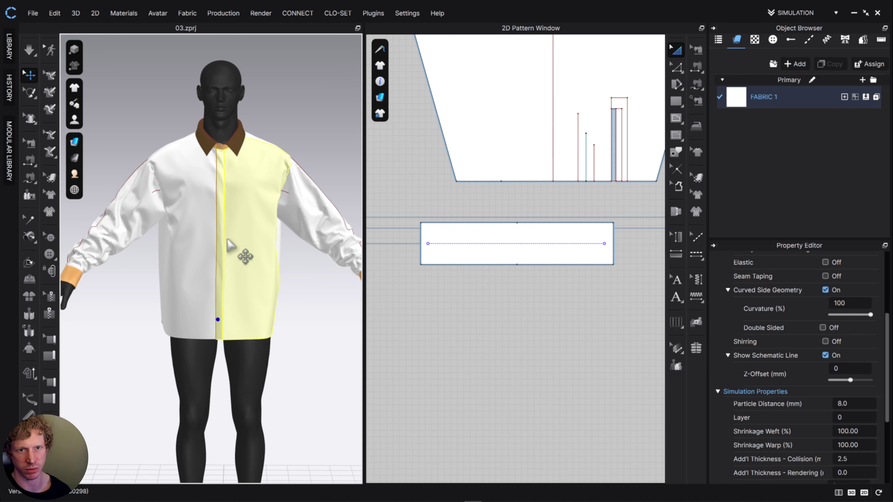
scroll(231, 246, "down", 3)
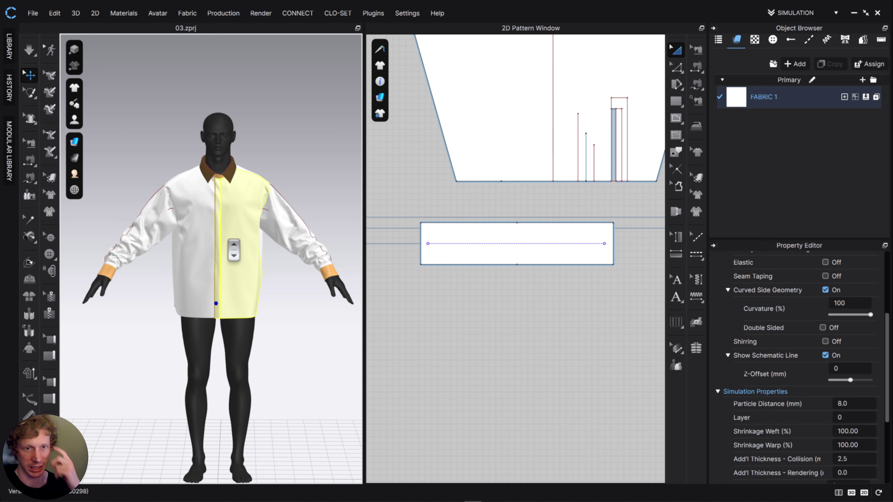
mouse_move(310, 291)
right_mouse_down()
mouse_move(288, 281)
mouse_move(320, 277)
right_mouse_up()
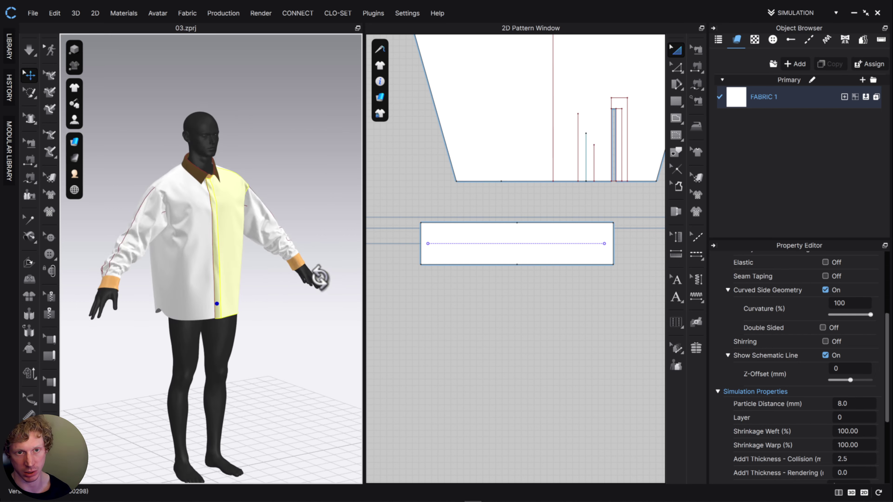
Strengthen all the shirt patterns and simulate the garment from the front while pulling a front panel downward
key("2")
key("space")
key("ctrl+a")
right_click(246, 231)
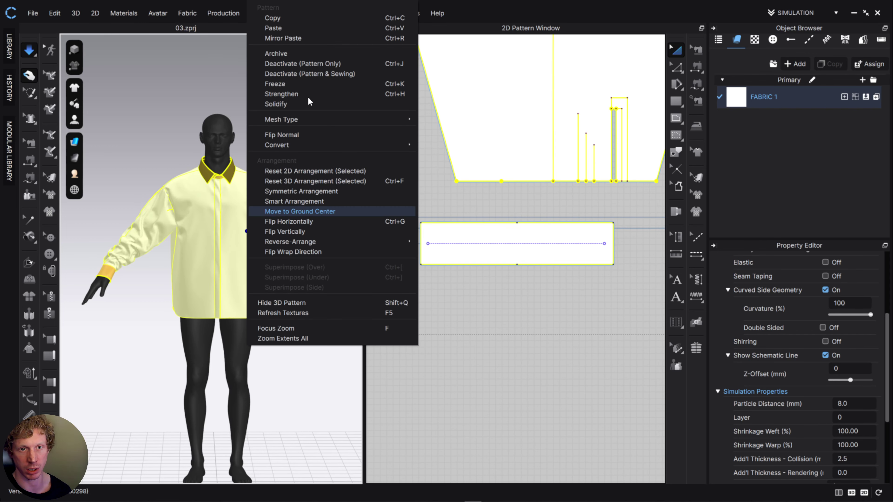
left_click(305, 94)
left_click(300, 128)
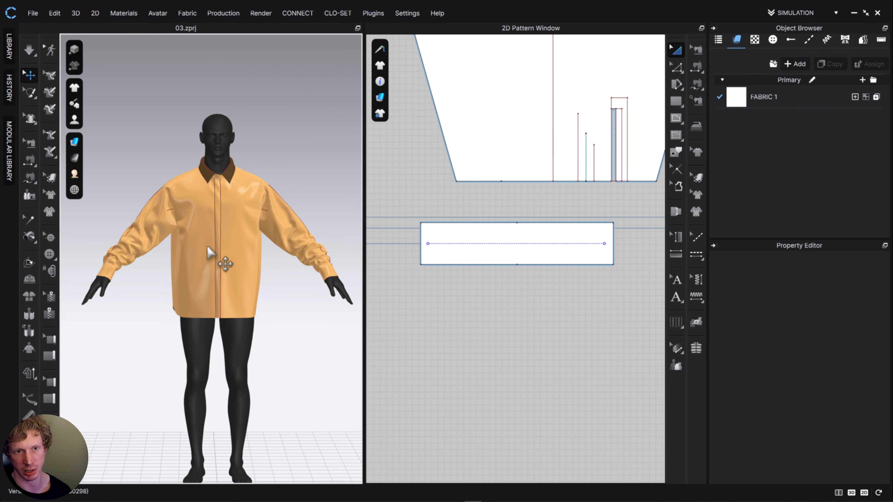
key("space")
left_click_drag(207, 245, 206, 284)
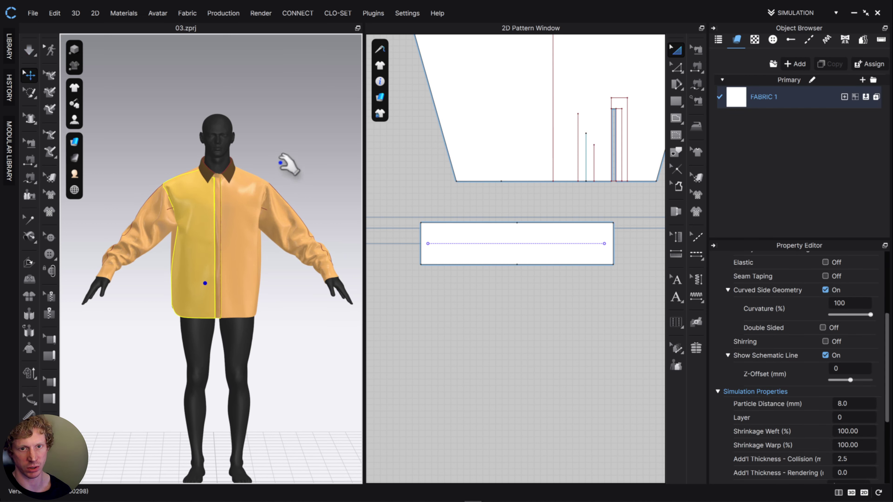